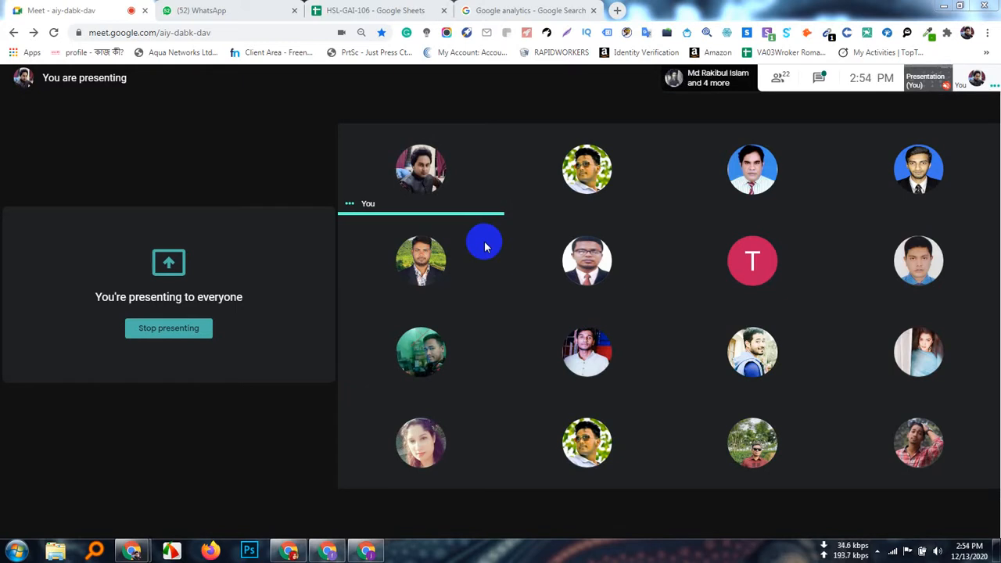
# Step: Open the Google Analytics site from the existing Google search results
pyautogui.moveTo(624, 494)
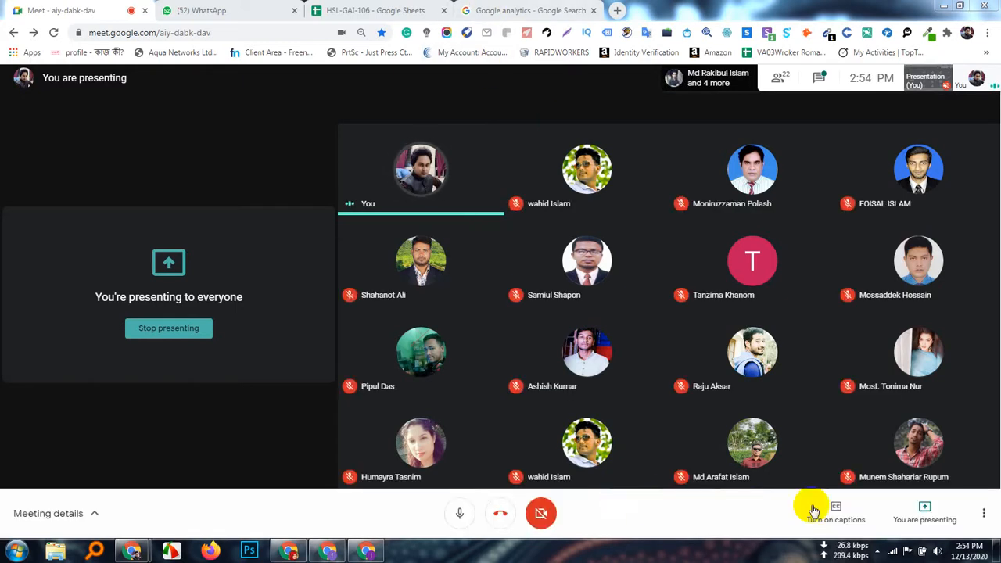
pyautogui.click(513, 10)
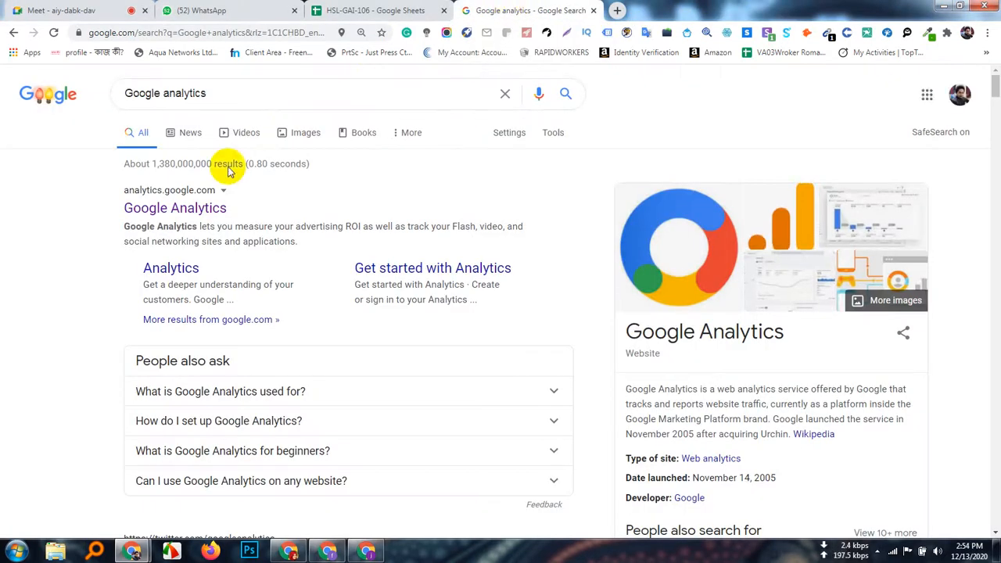
pyautogui.click(177, 210)
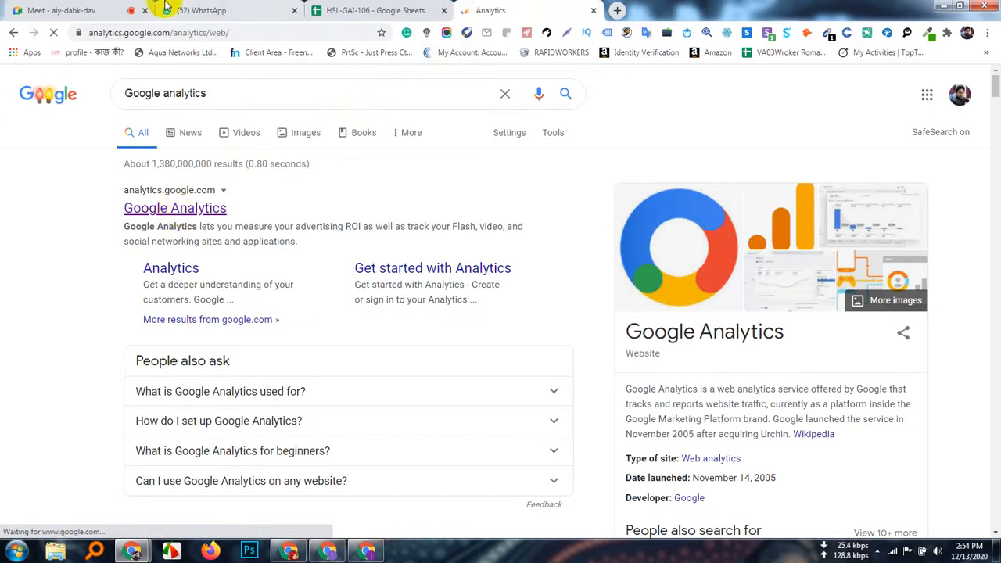
pyautogui.click(38, 10)
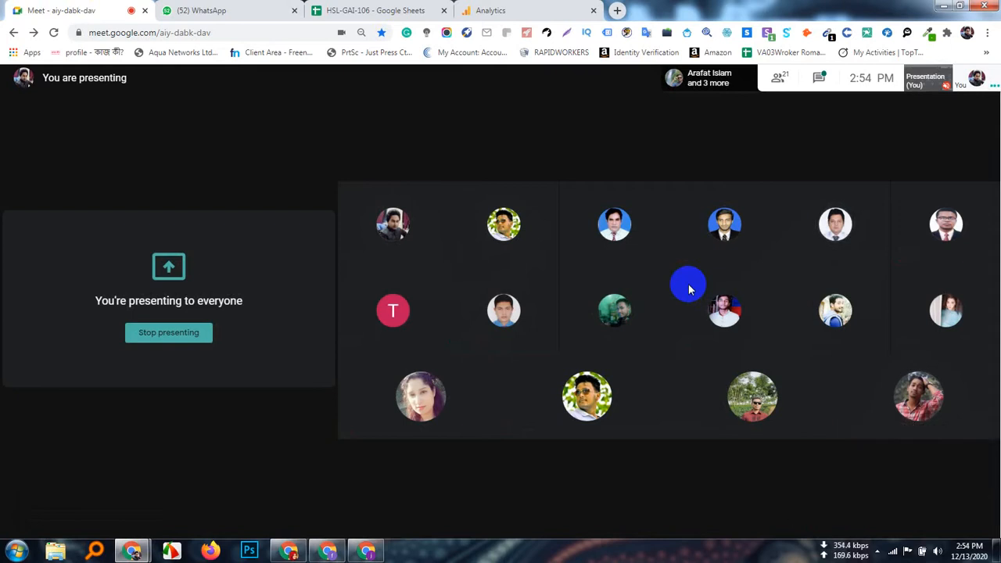
pyautogui.click(877, 548)
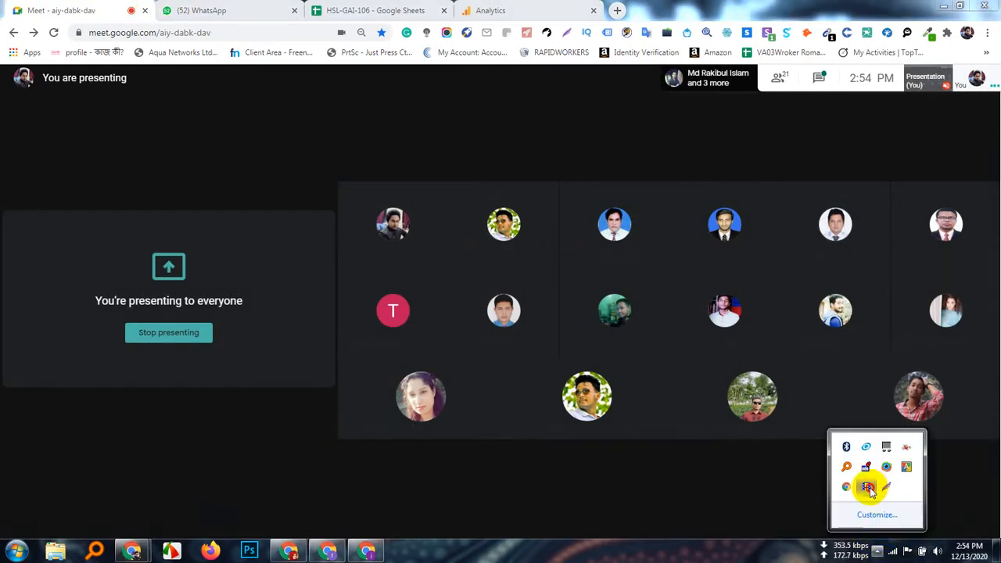
pyautogui.click(869, 491)
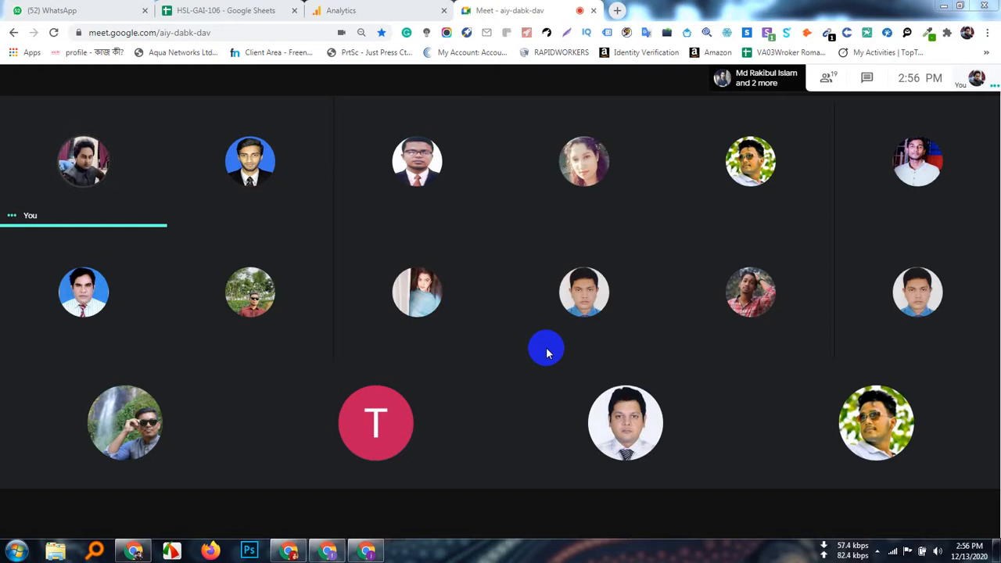
# Step: Present the entire screen to the Meet call and hide the screen-sharing notice
pyautogui.click(921, 520)
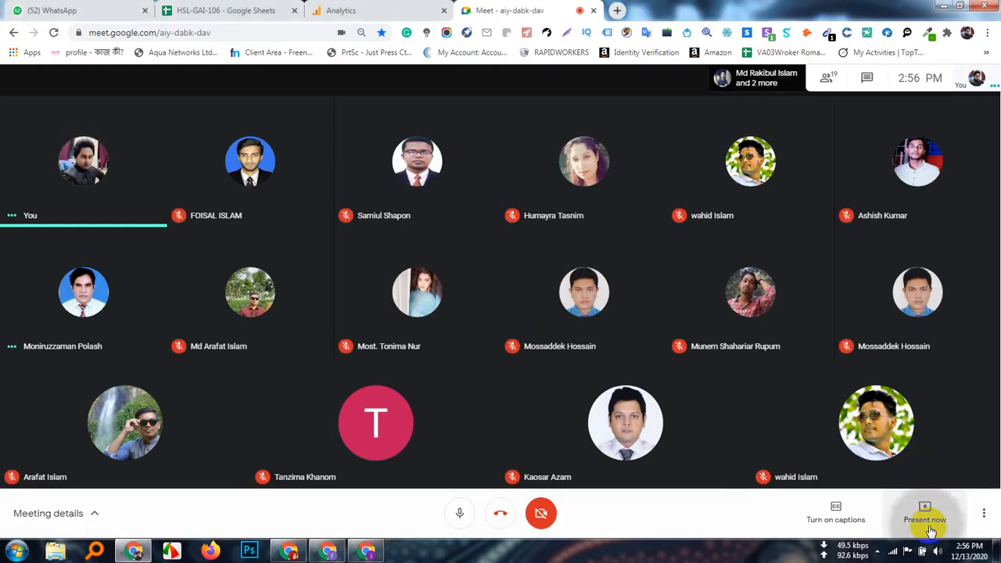
pyautogui.click(884, 414)
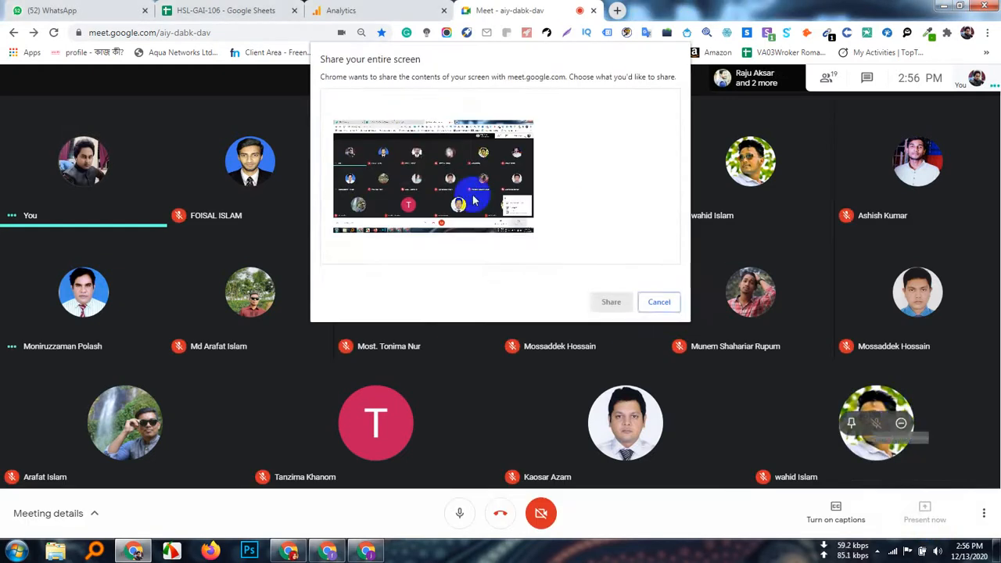
pyautogui.click(473, 201)
pyautogui.click(614, 302)
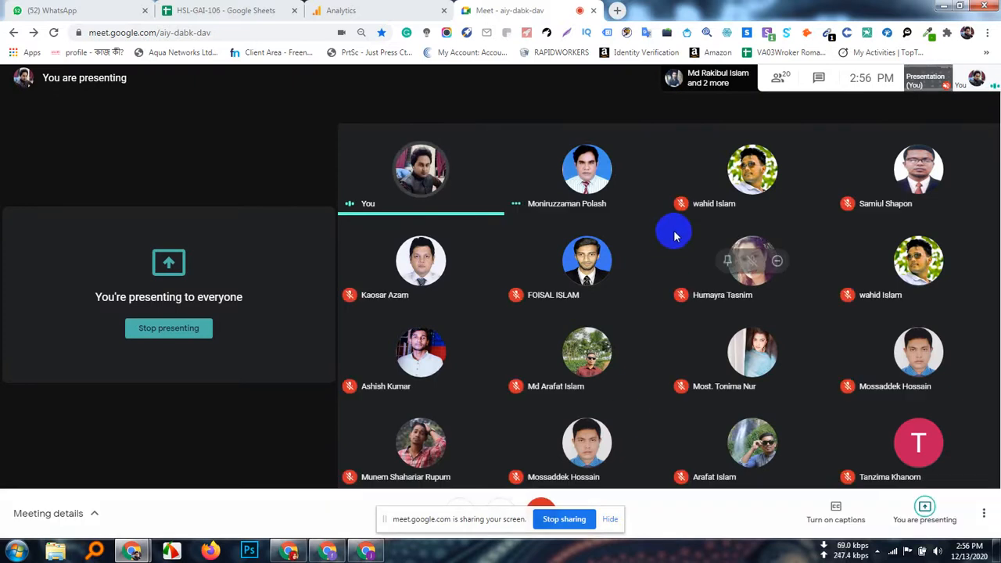
pyautogui.click(614, 518)
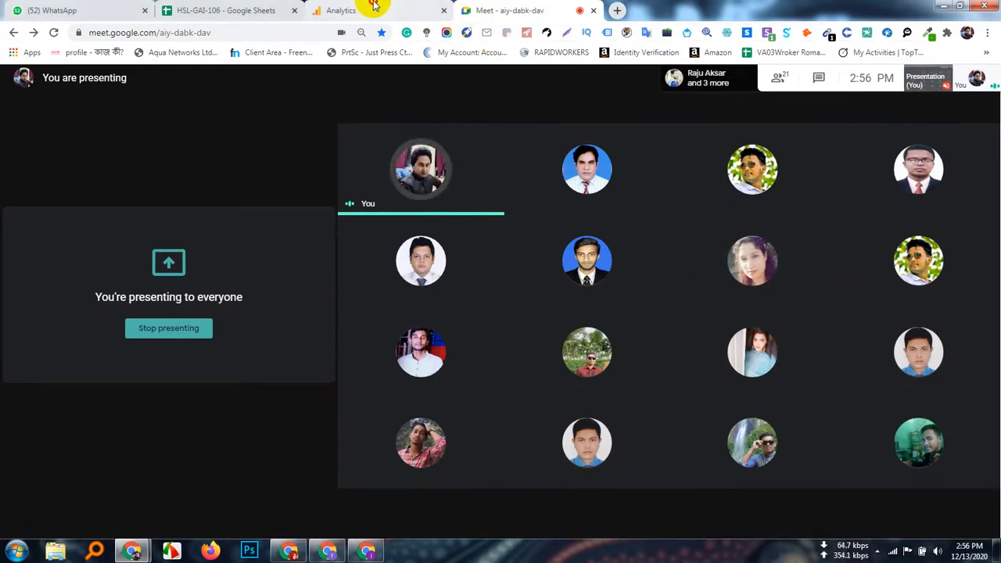
# Step: Switch to Google Analytics and open the Landing Pages report of Search Console in the Acquisition reports
pyautogui.click(374, 8)
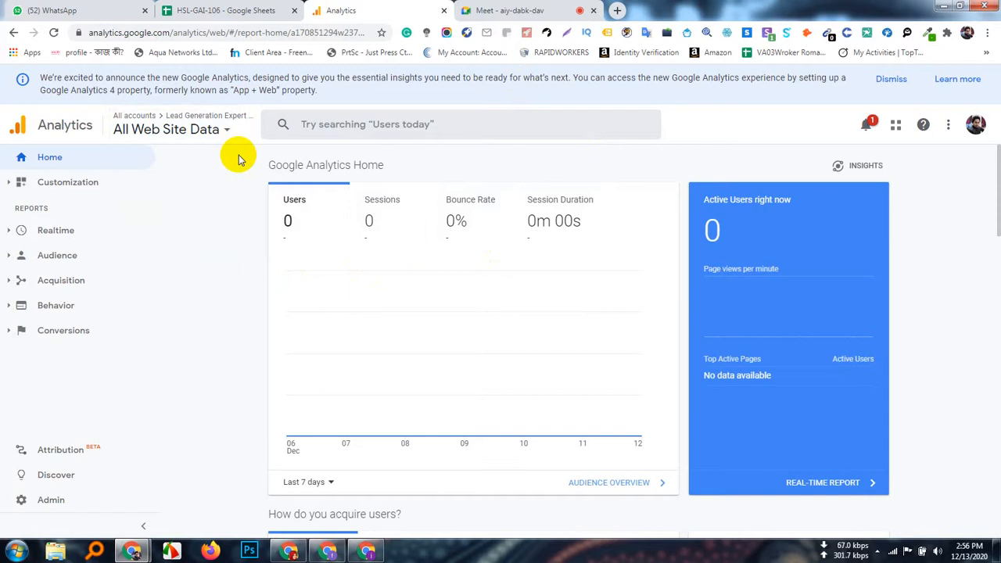
pyautogui.click(47, 155)
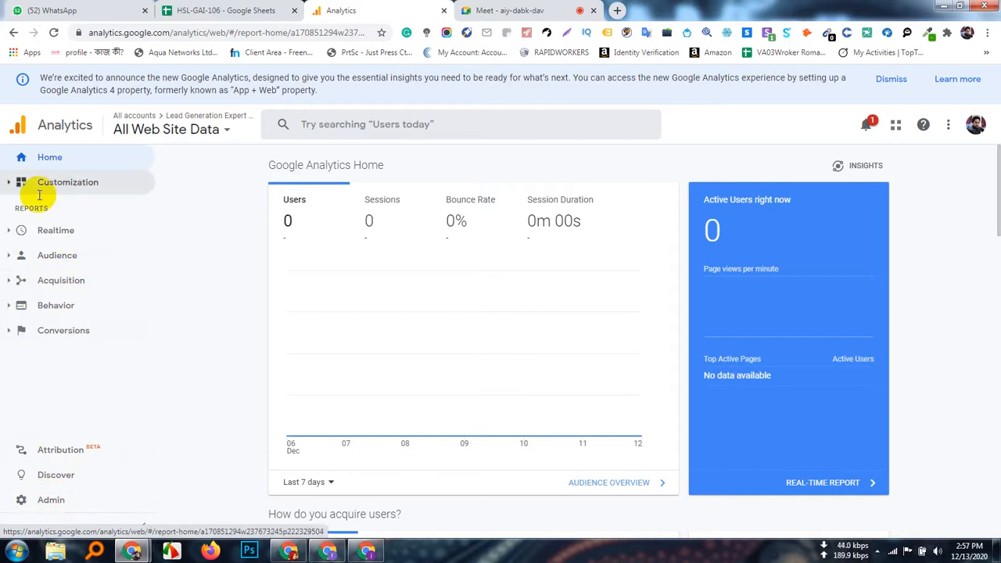
pyautogui.click(39, 283)
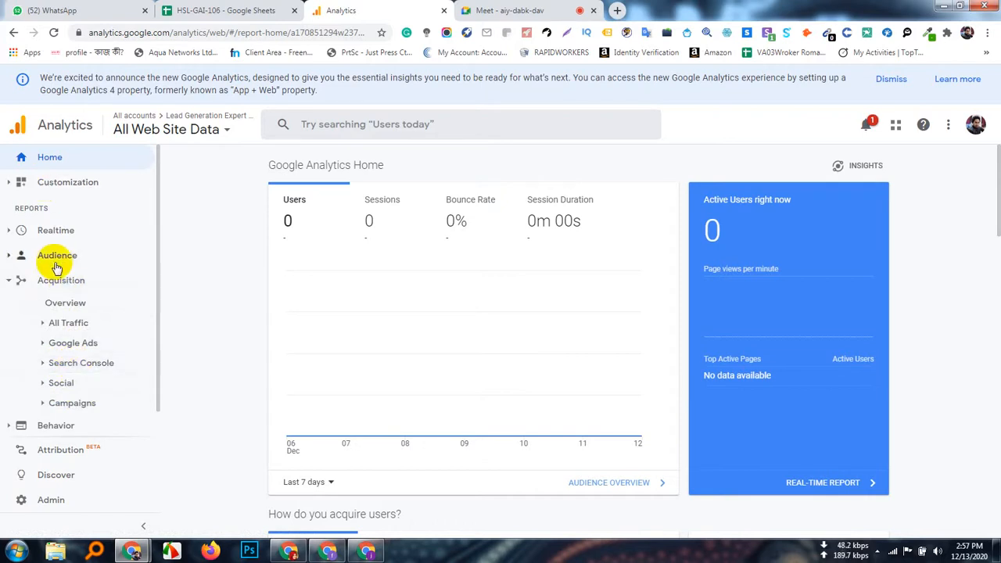
pyautogui.click(78, 365)
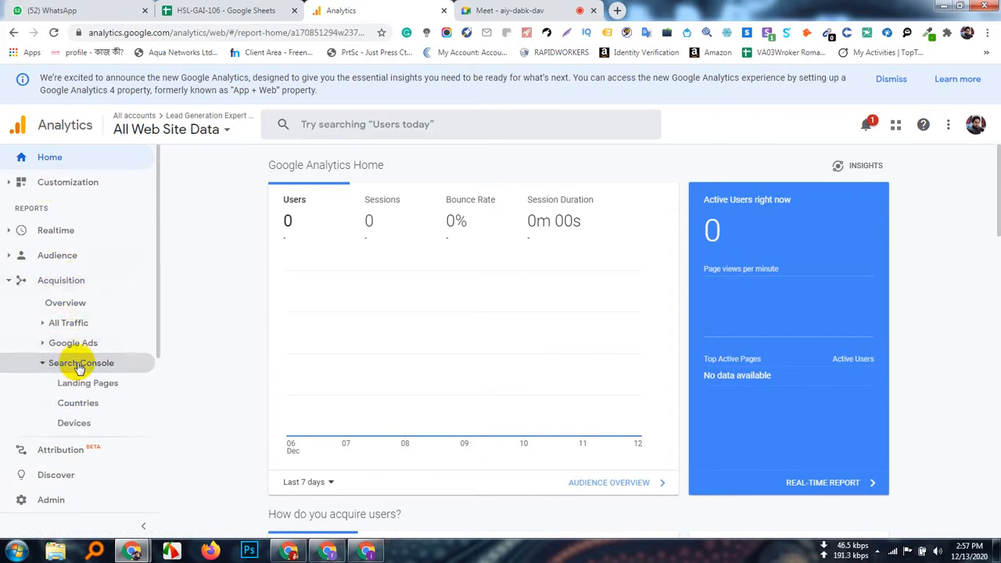
pyautogui.scroll(-2, 90, 371)
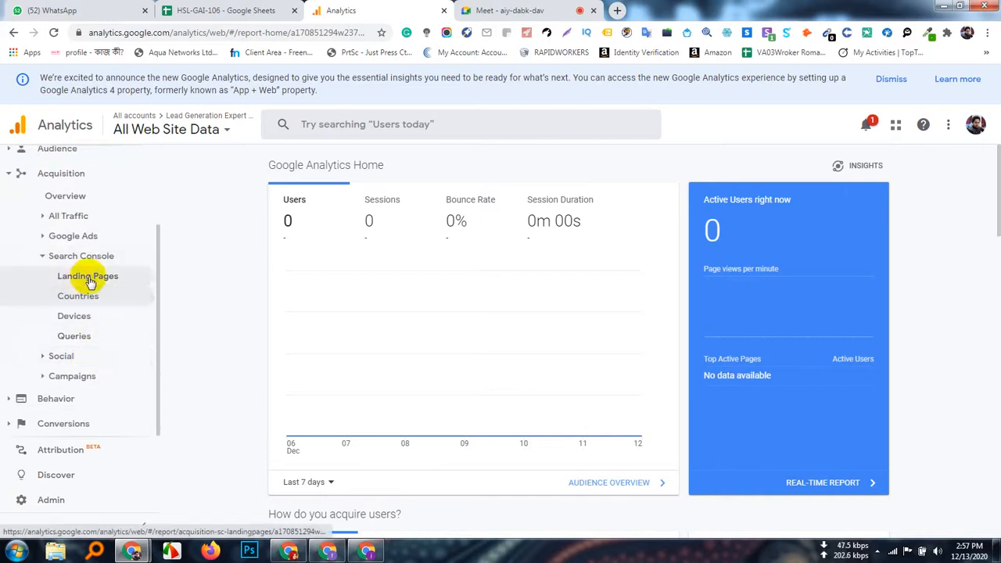
pyautogui.click(91, 281)
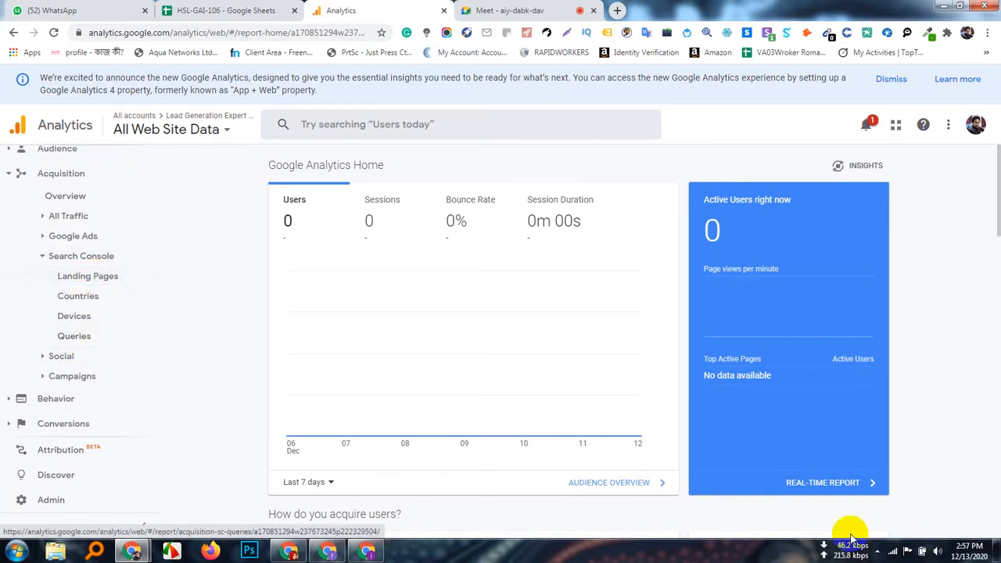
pyautogui.click(877, 547)
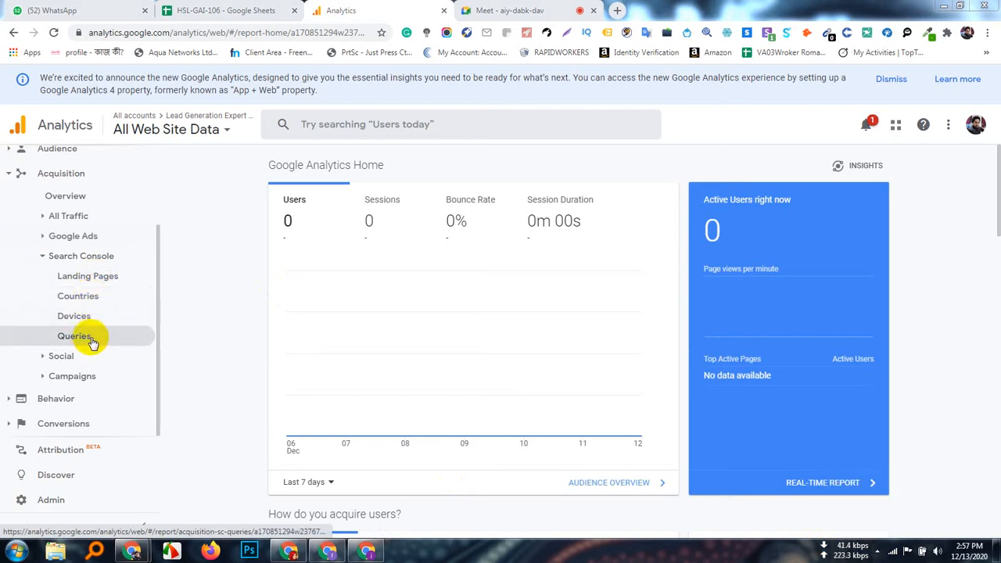
pyautogui.click(100, 280)
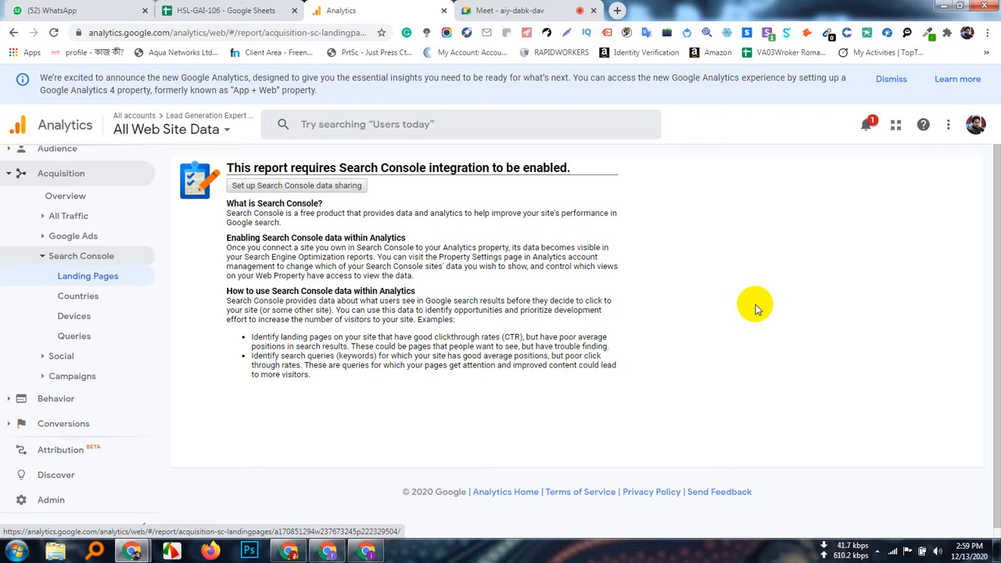
# Step: Open the Search Console data sharing setup and examine the property's tracking ID, name, default URL, view, category and advanced settings
pyautogui.click(307, 185)
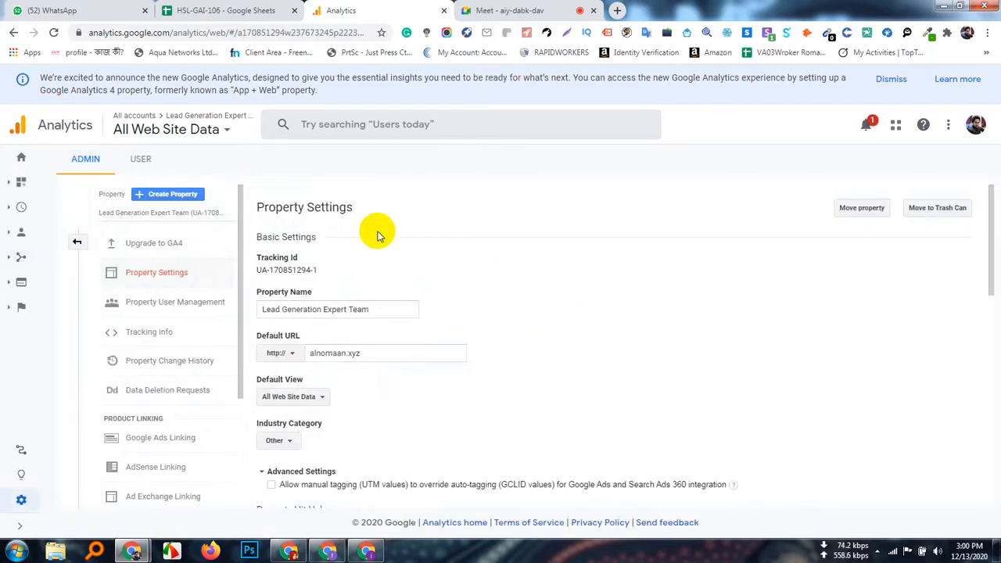
pyautogui.moveTo(317, 274); pyautogui.dragTo(258, 276)
pyautogui.scroll(-2, 401, 283)
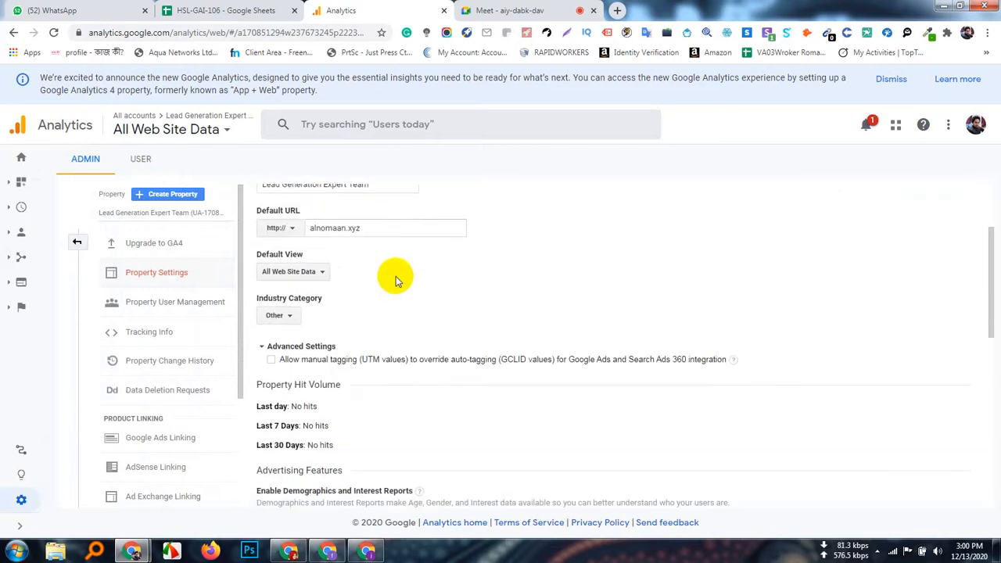
pyautogui.scroll(1, 389, 260)
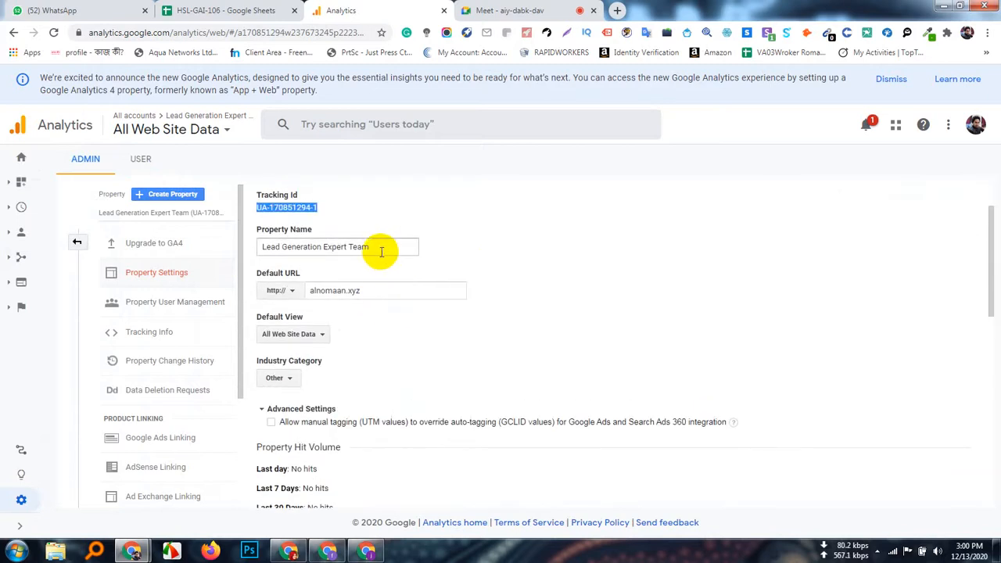
pyautogui.moveTo(378, 247); pyautogui.dragTo(266, 245)
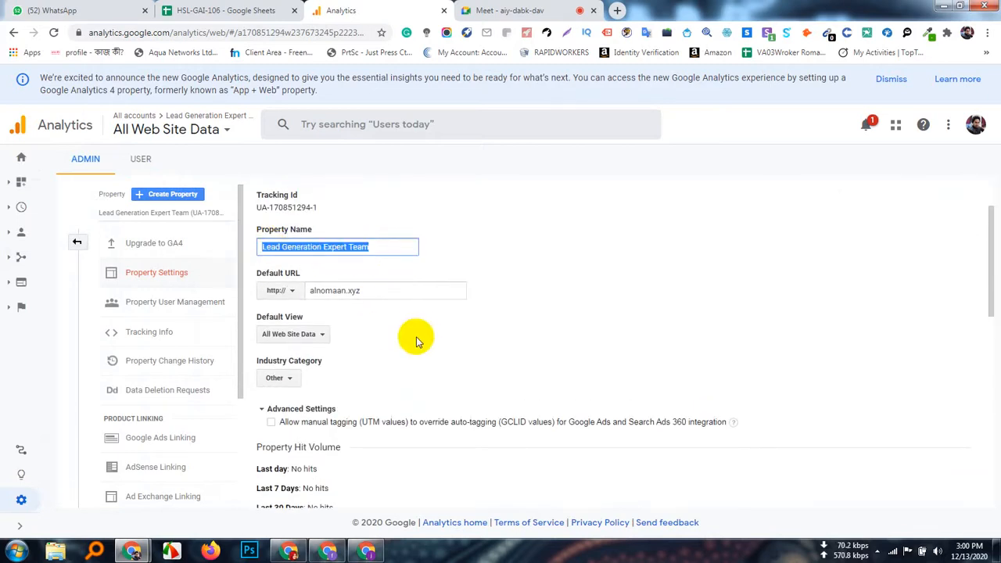
pyautogui.scroll(-1, 415, 328)
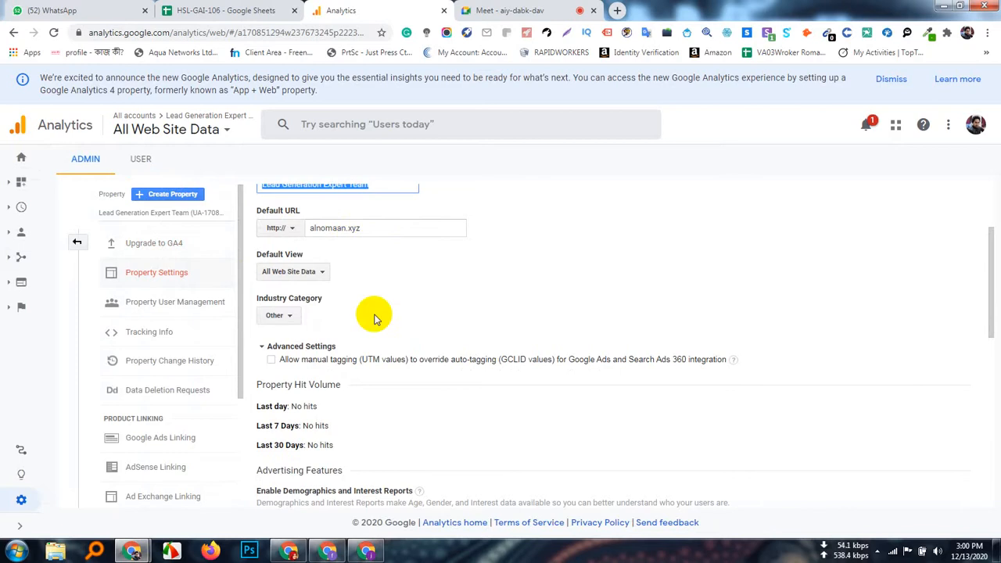
pyautogui.scroll(-1, 373, 312)
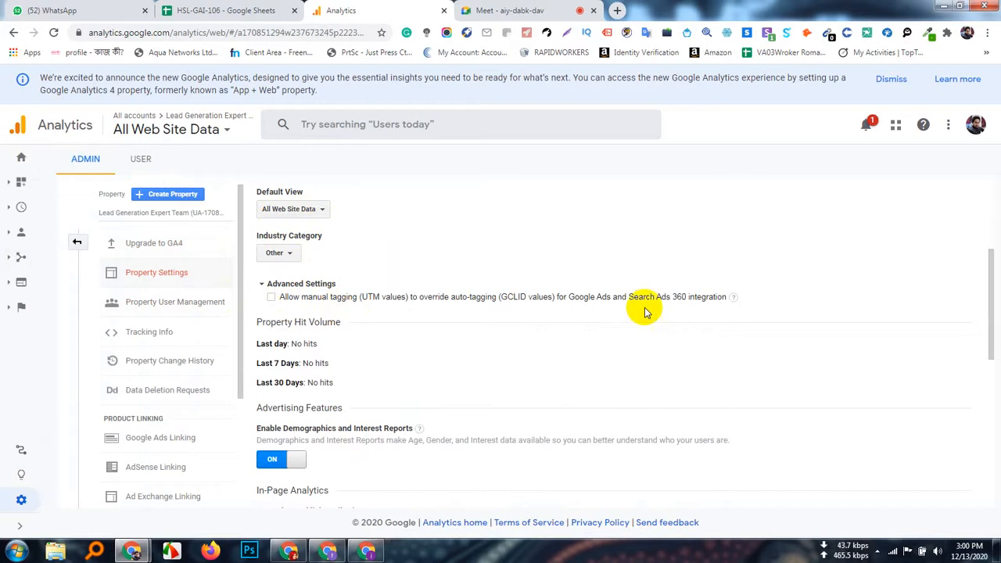
pyautogui.moveTo(735, 297)
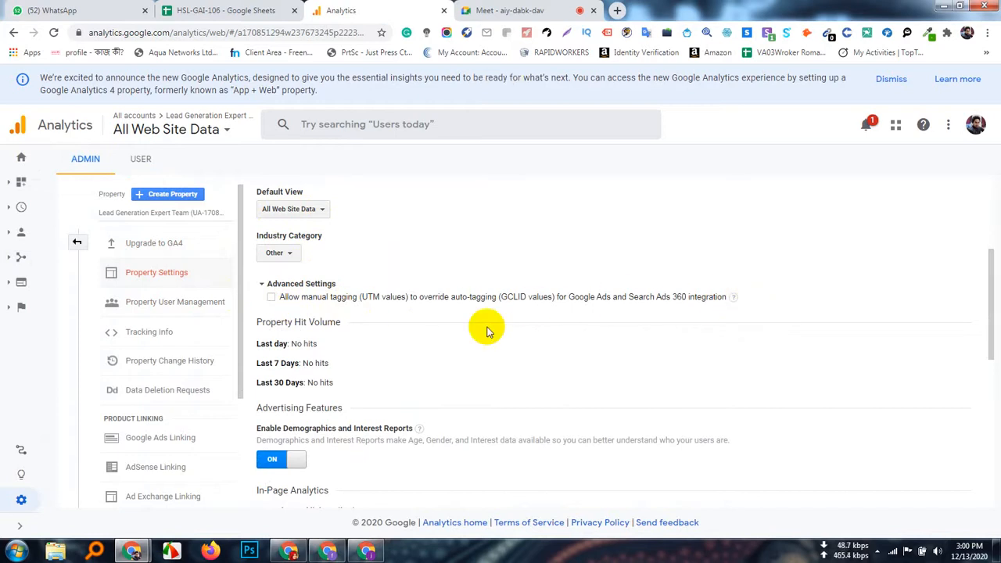
# Step: Switch Demographics and Interest Reports off and back on, and do the same with enhanced link attribution
pyautogui.scroll(-3, 357, 401)
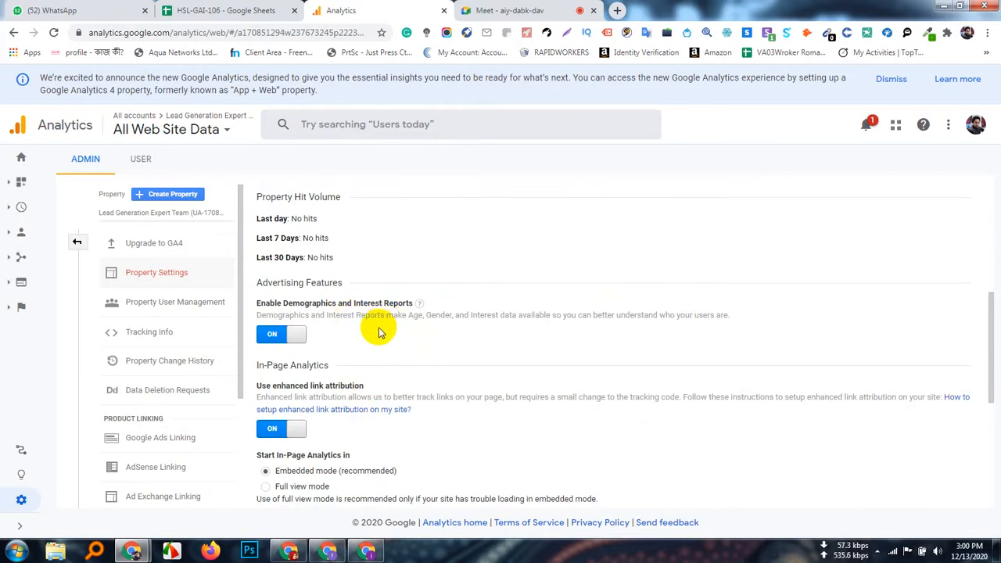
pyautogui.click(296, 335)
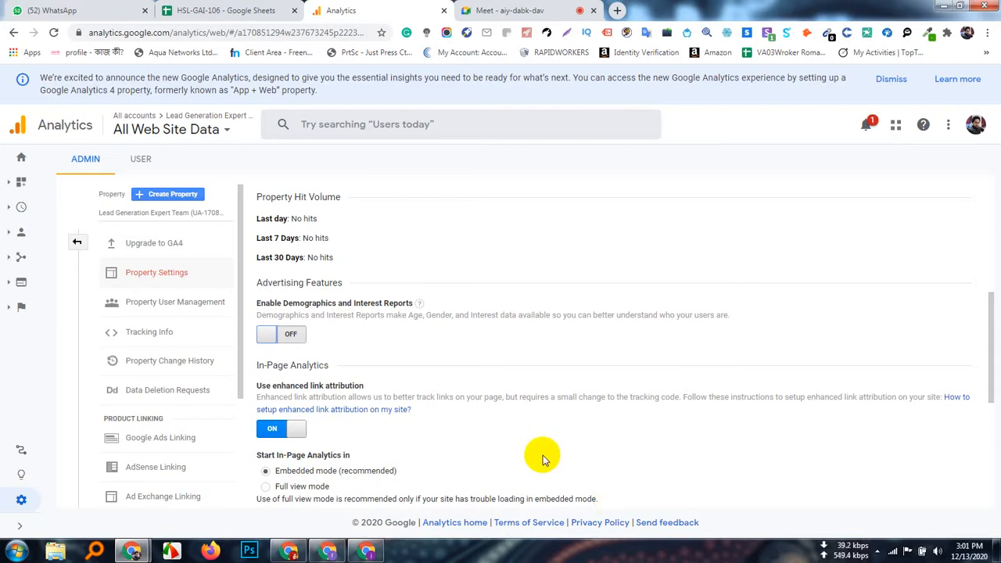
pyautogui.click(266, 334)
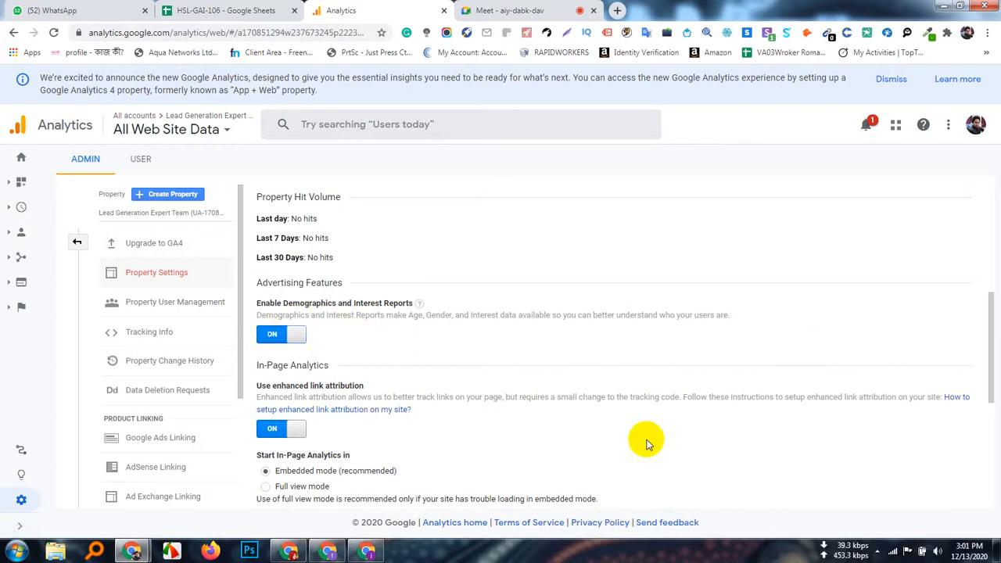
pyautogui.scroll(-1, 458, 382)
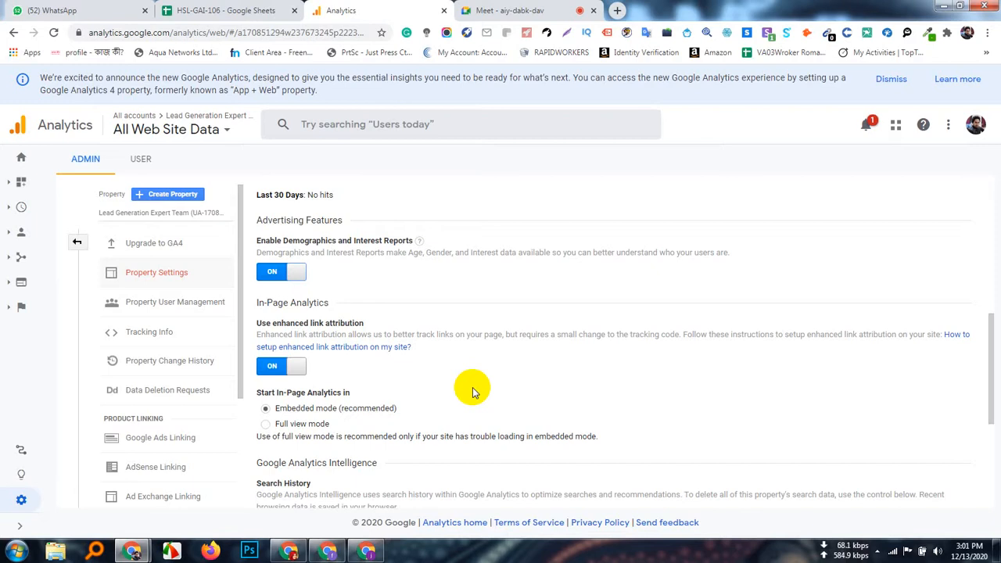
pyautogui.click(295, 368)
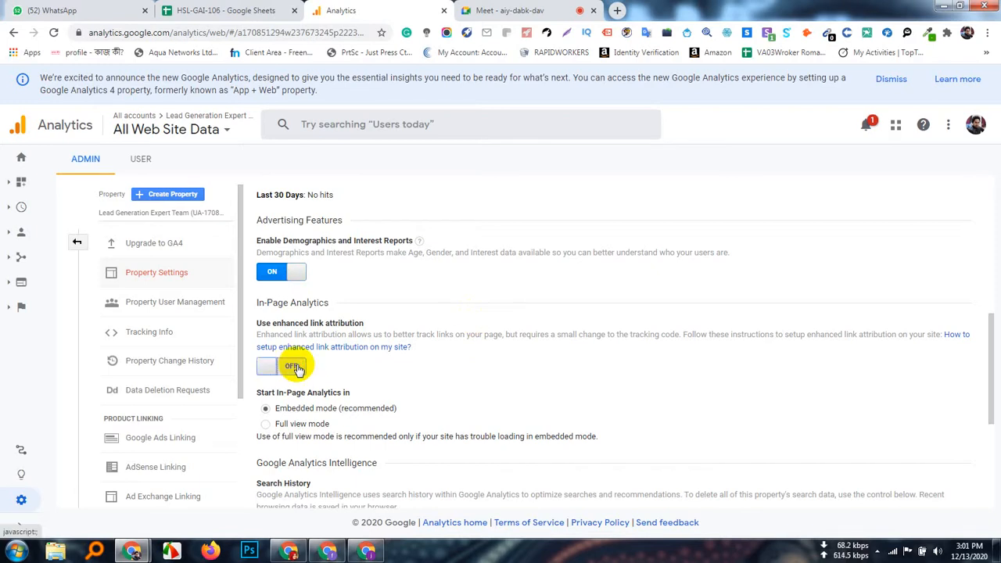
pyautogui.click(266, 366)
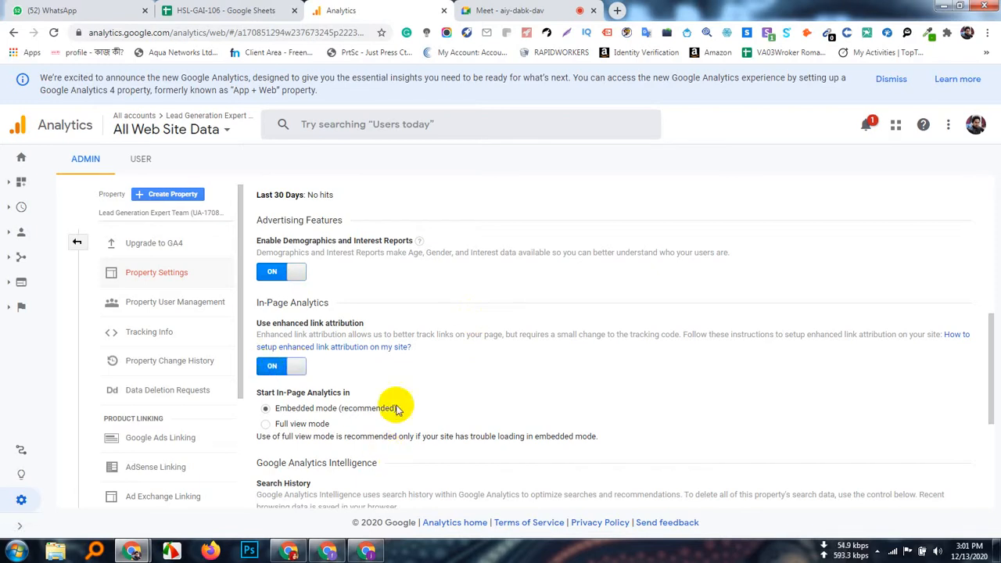
# Step: Review the remaining property settings and switch Enable Users Metric in Reporting off and back on
pyautogui.scroll(-2, 395, 405)
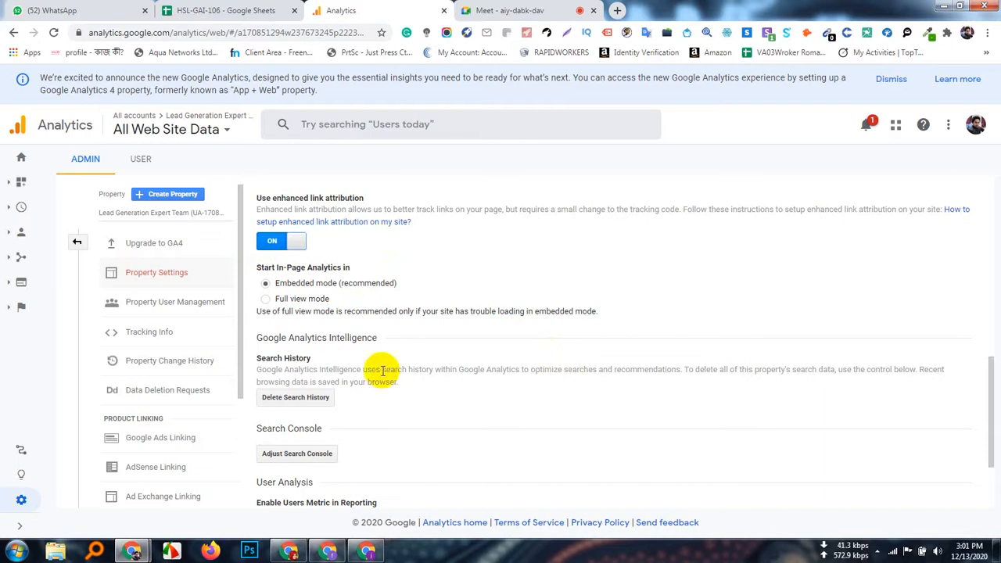
pyautogui.scroll(-1, 380, 375)
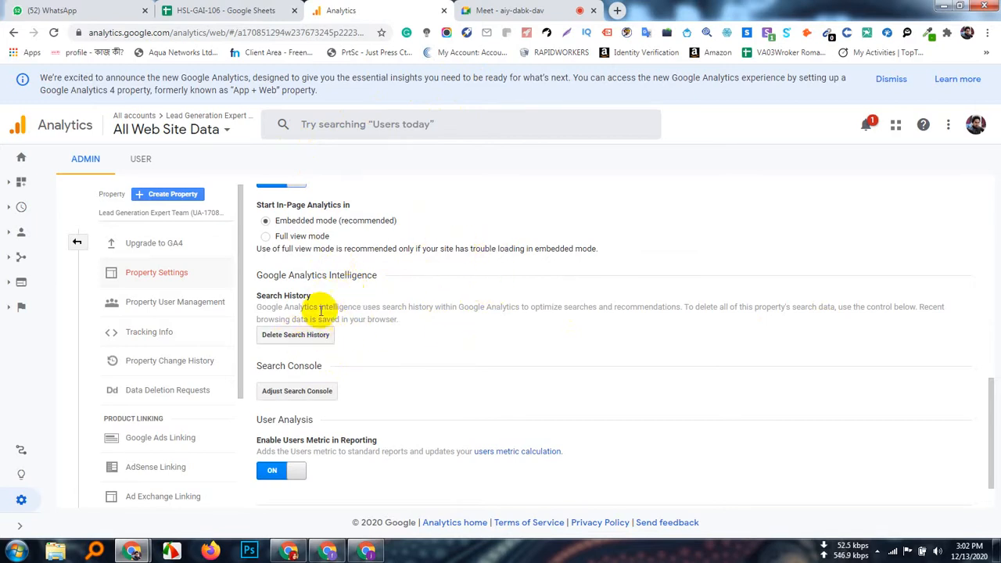
pyautogui.scroll(-1, 493, 344)
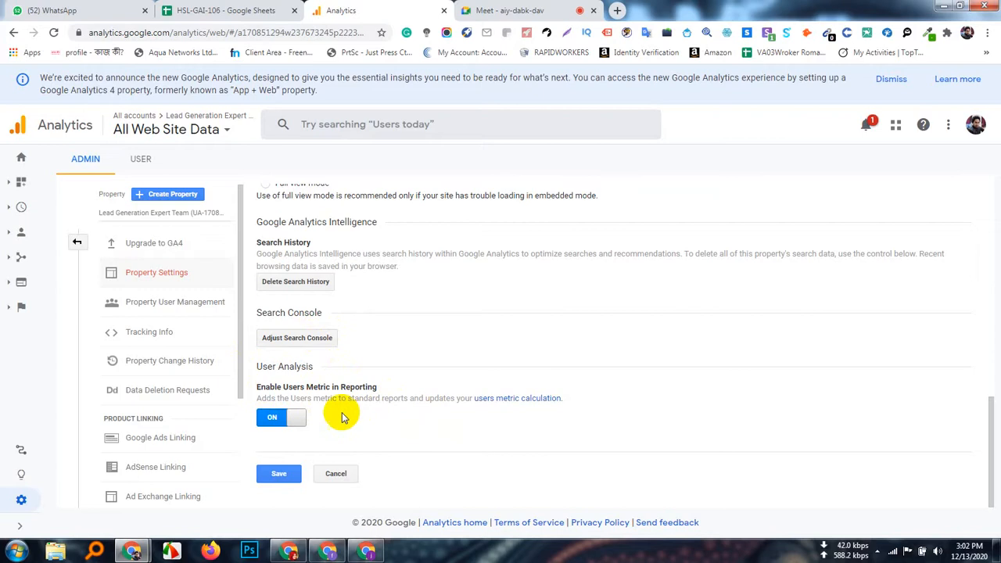
pyautogui.click(296, 418)
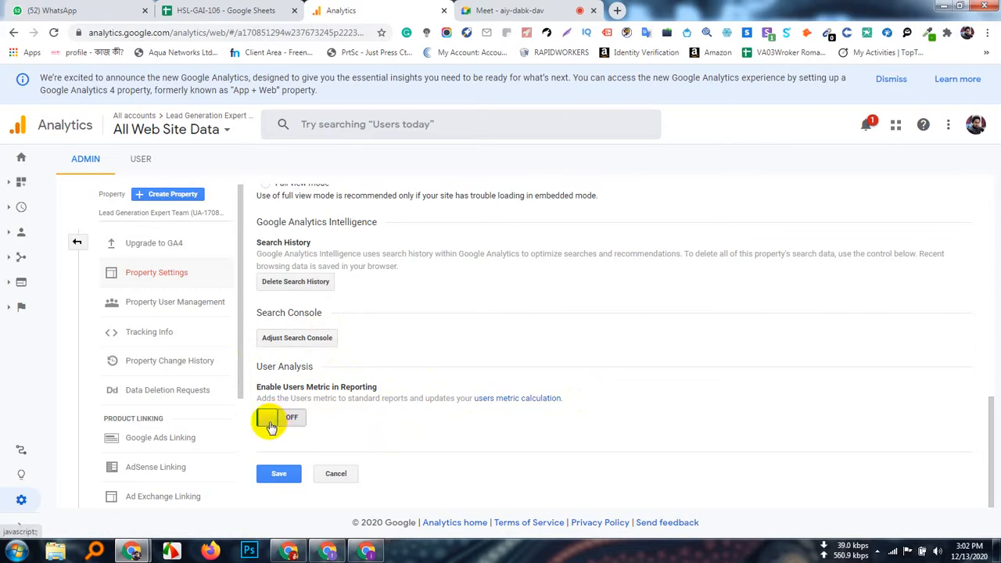
pyautogui.click(270, 422)
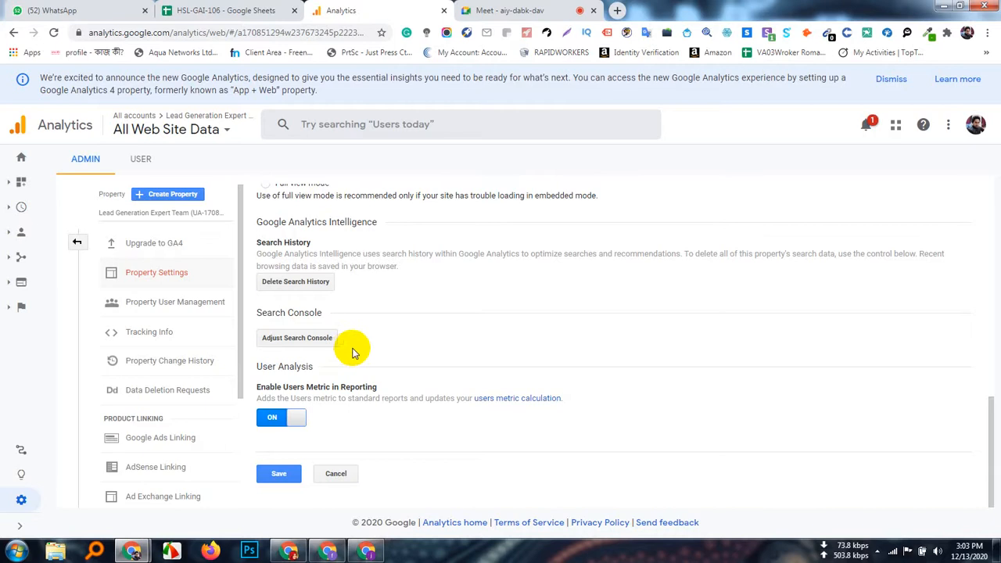
# Step: Open the property's Search Console settings, start adding a Search Console site, and highlight the address of the listed site
pyautogui.click(292, 338)
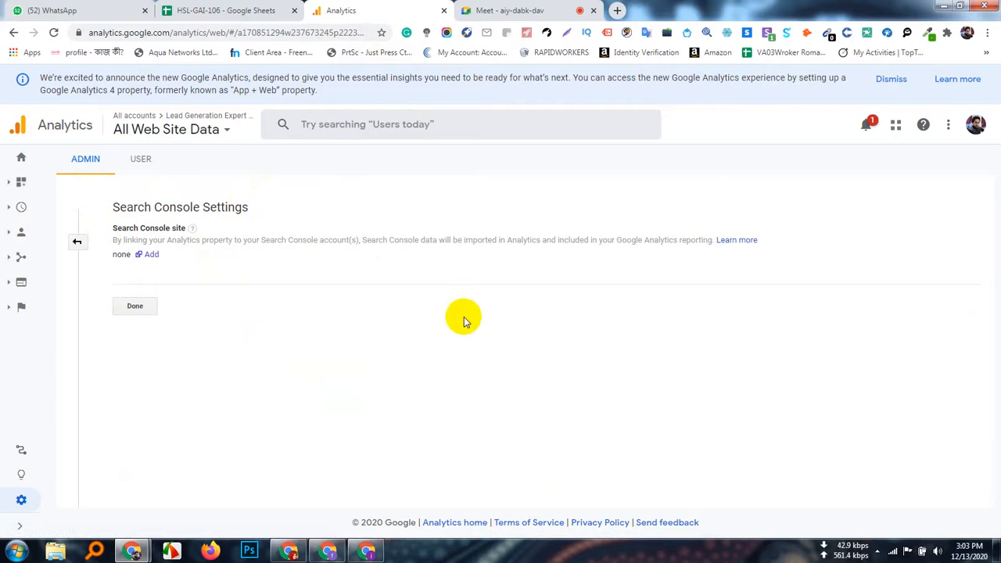
pyautogui.click(152, 255)
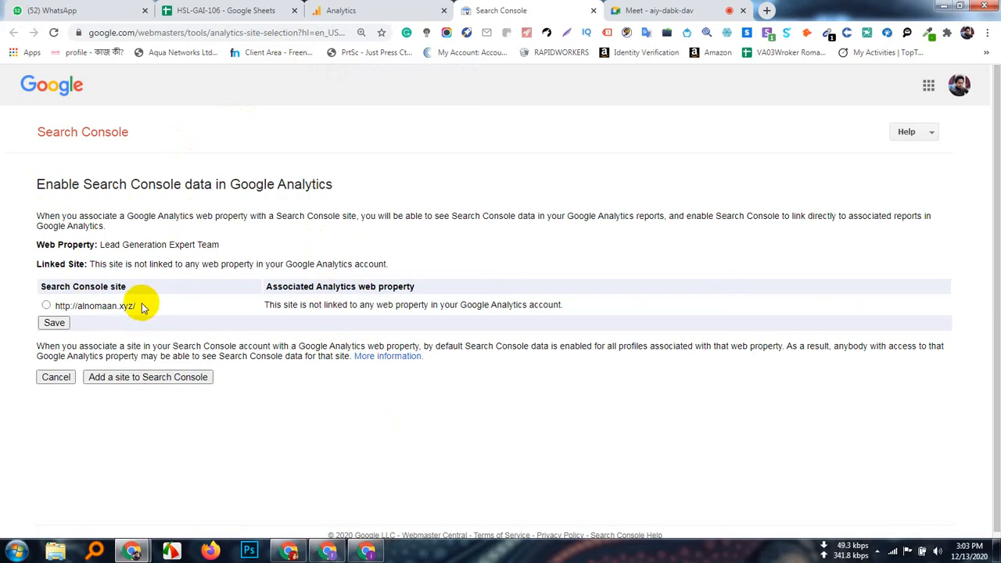
pyautogui.moveTo(141, 306); pyautogui.dragTo(54, 316)
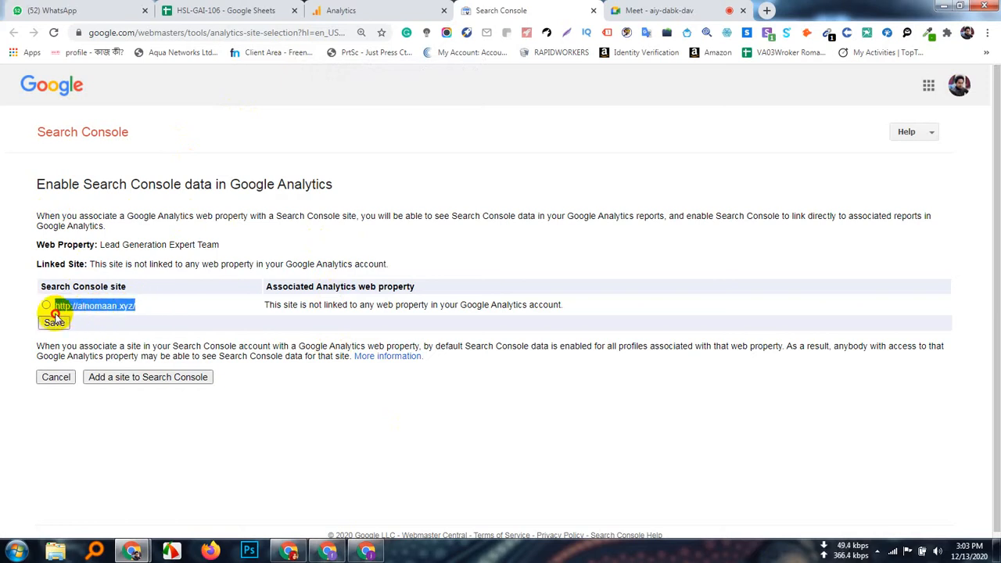
pyautogui.click(10, 264)
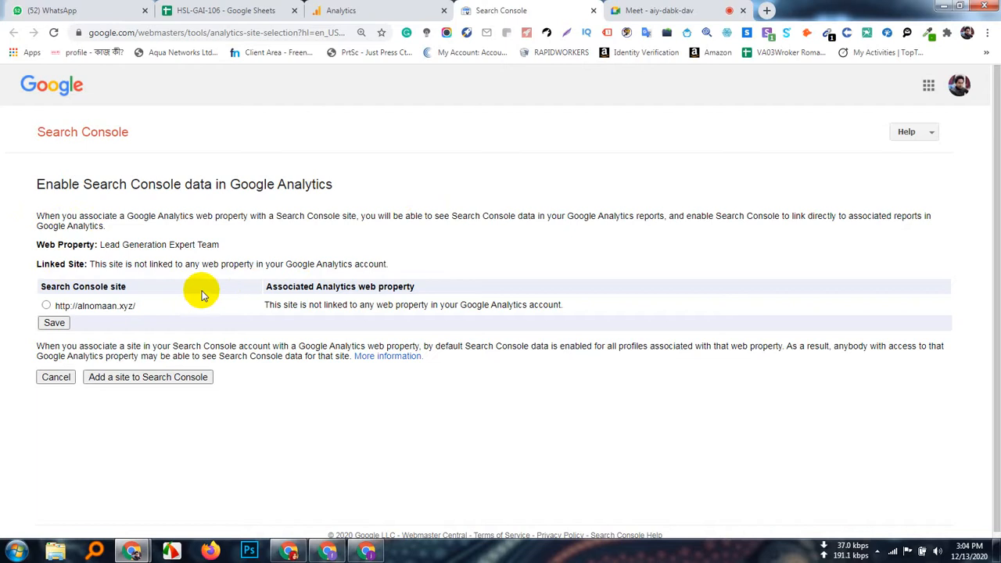
pyautogui.click(143, 308)
pyautogui.moveTo(144, 308); pyautogui.dragTo(53, 305)
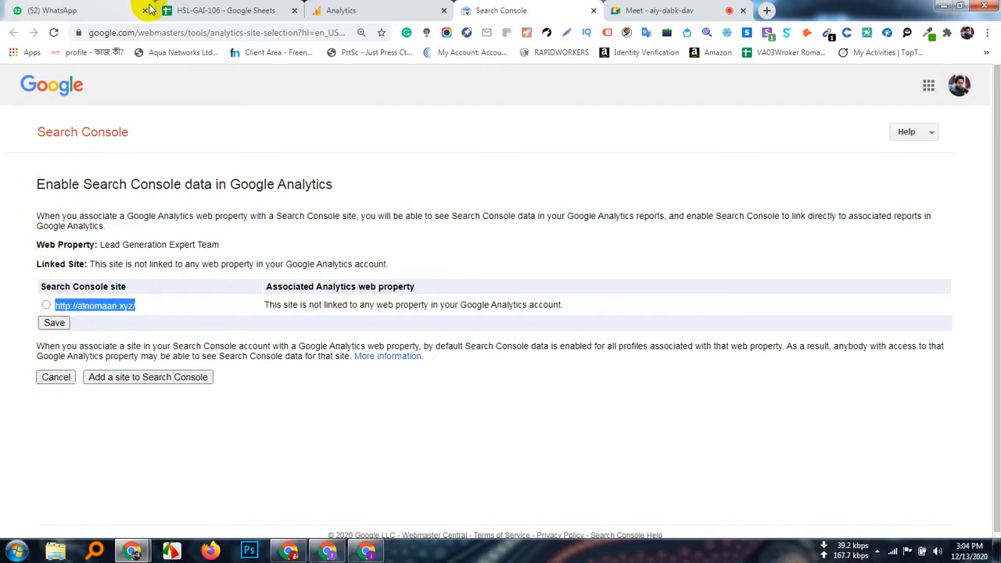
pyautogui.click(149, 311)
pyautogui.moveTo(153, 309); pyautogui.dragTo(57, 310)
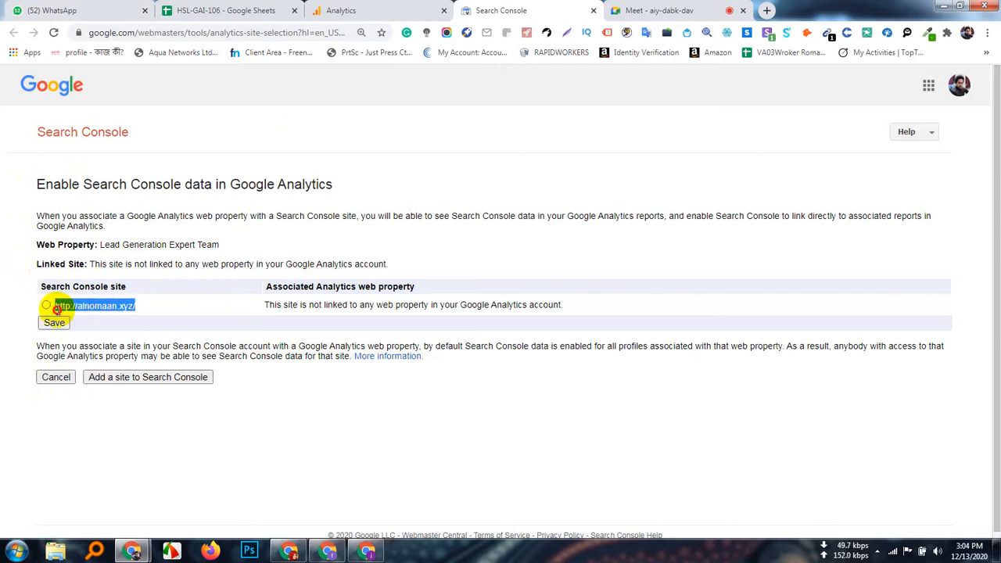
pyautogui.click(188, 315)
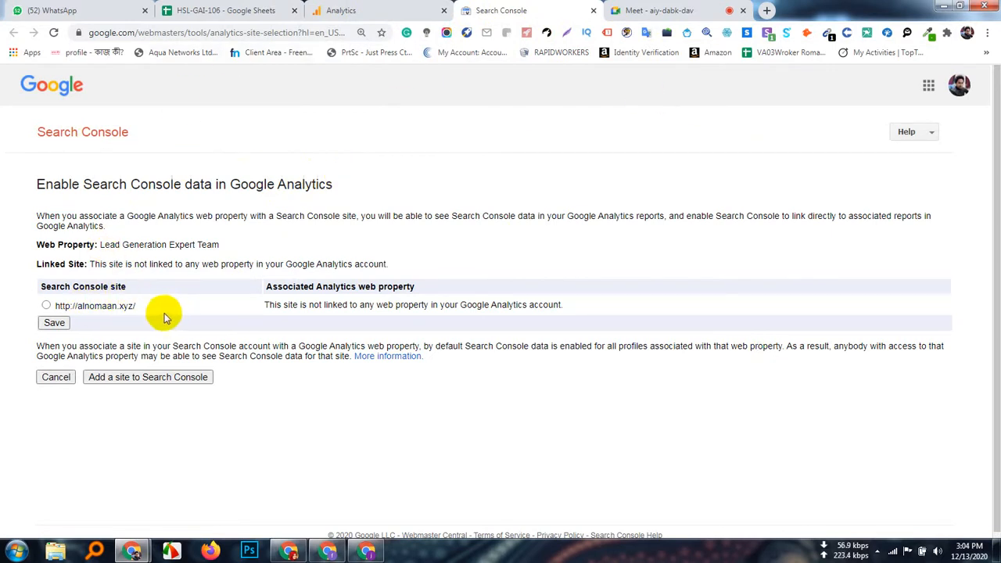
pyautogui.moveTo(153, 309); pyautogui.dragTo(57, 304)
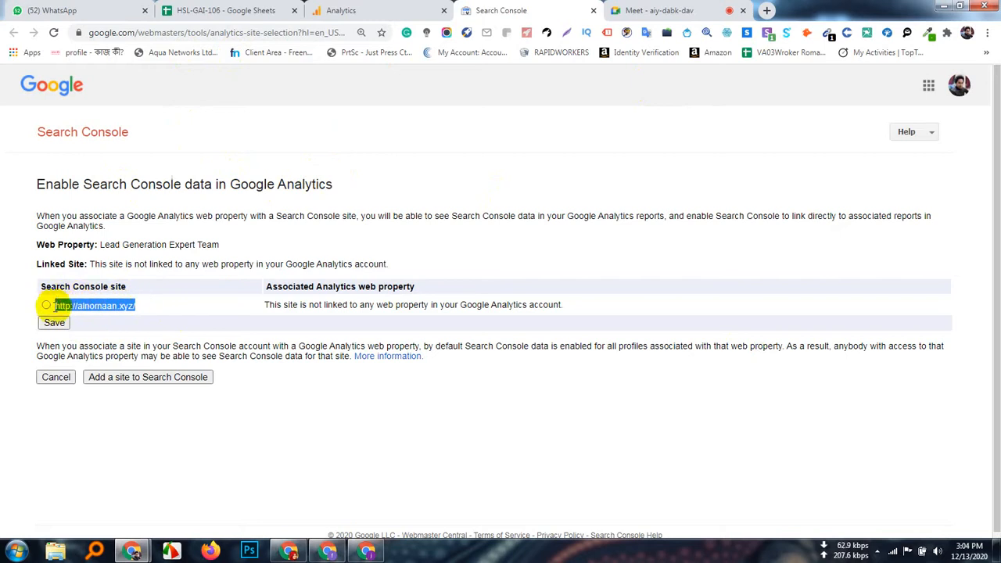
# Step: Select the listed Search Console site, save it as the link for the Lead Generation Expert Team property and confirm the new association
pyautogui.click(45, 306)
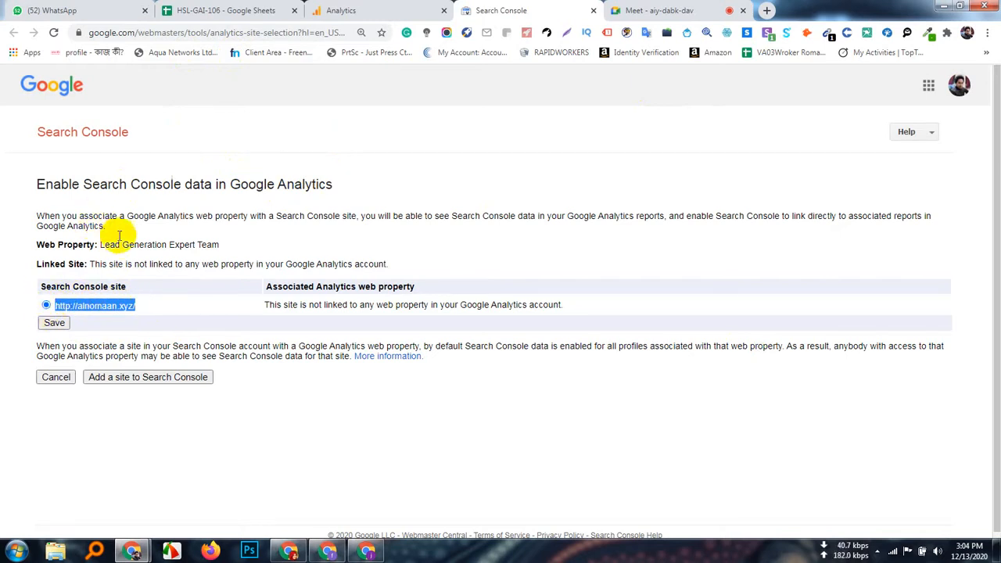
pyautogui.click(18, 331)
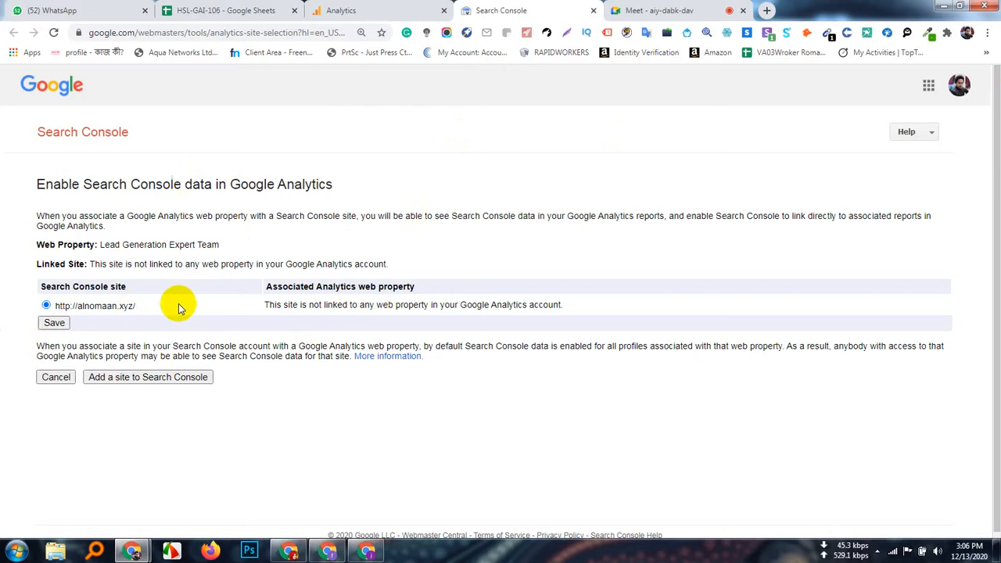
pyautogui.click(45, 321)
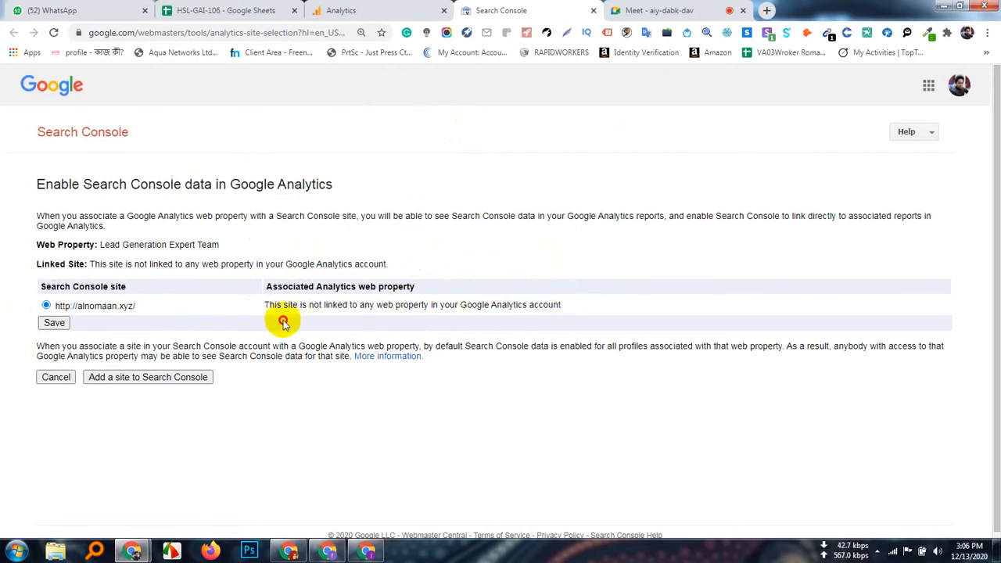
pyautogui.tripleClick(246, 311)
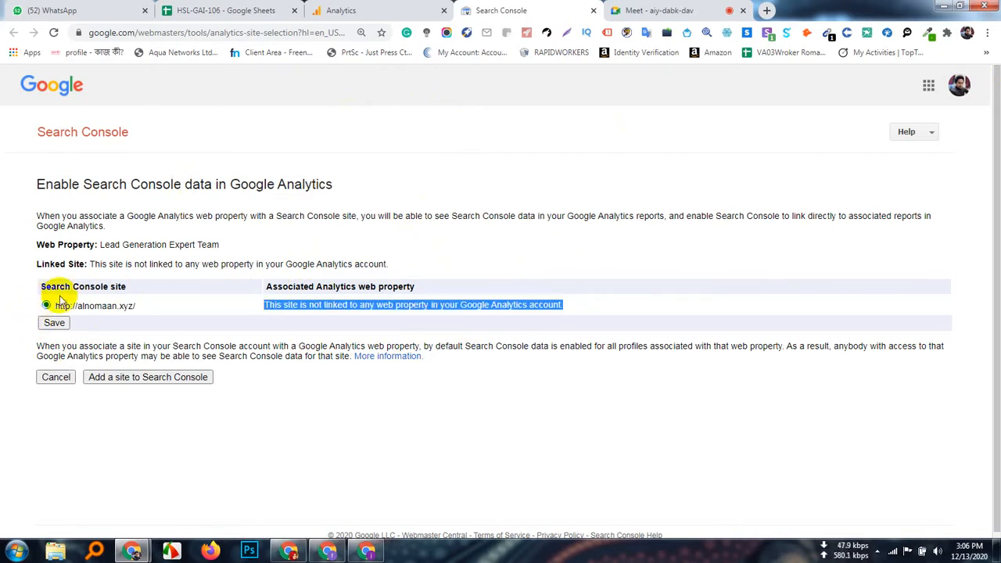
pyautogui.click(56, 324)
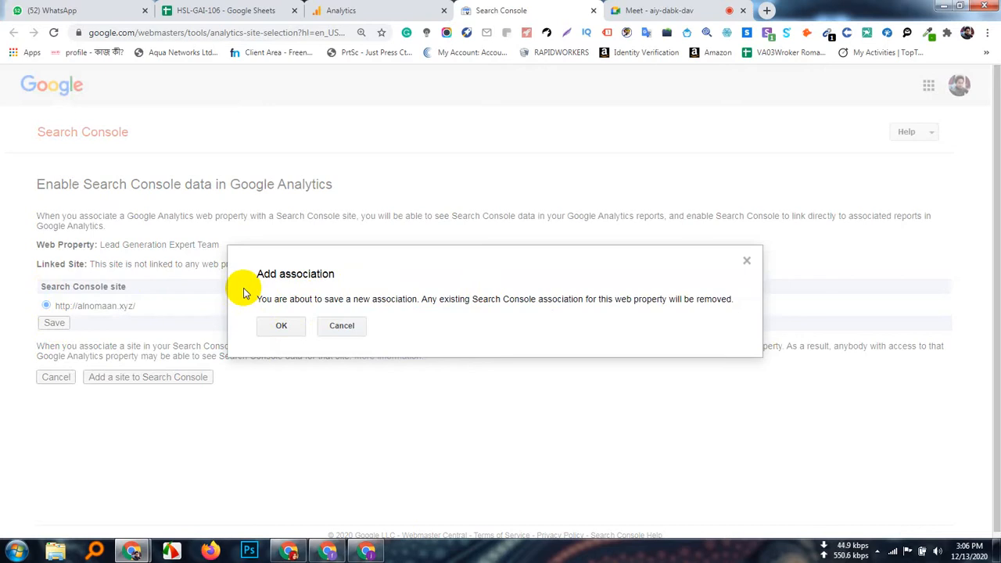
pyautogui.click(281, 325)
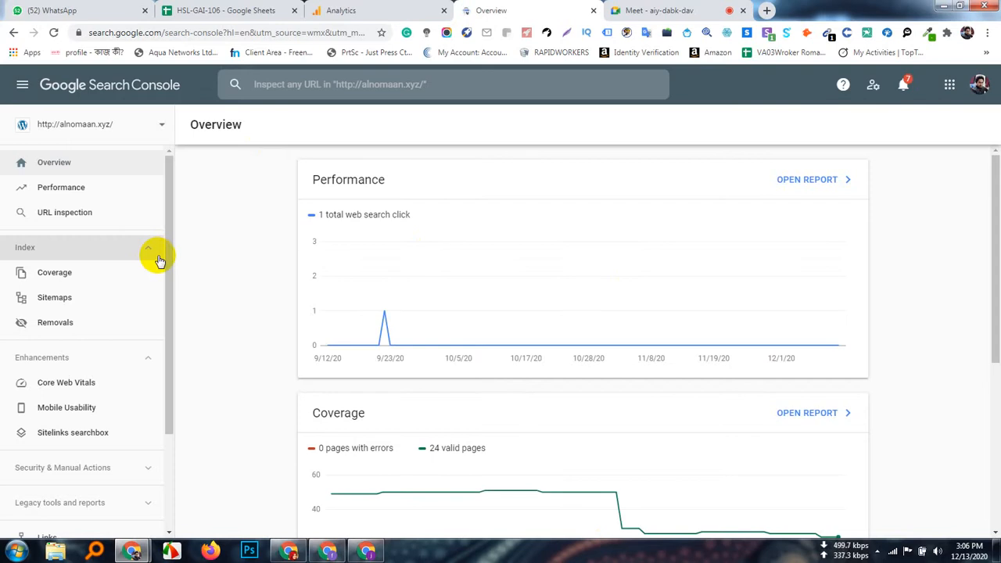
# Step: Return to Google Analytics, leave the property settings and open the Search Console Landing Pages report under Acquisition
pyautogui.click(345, 10)
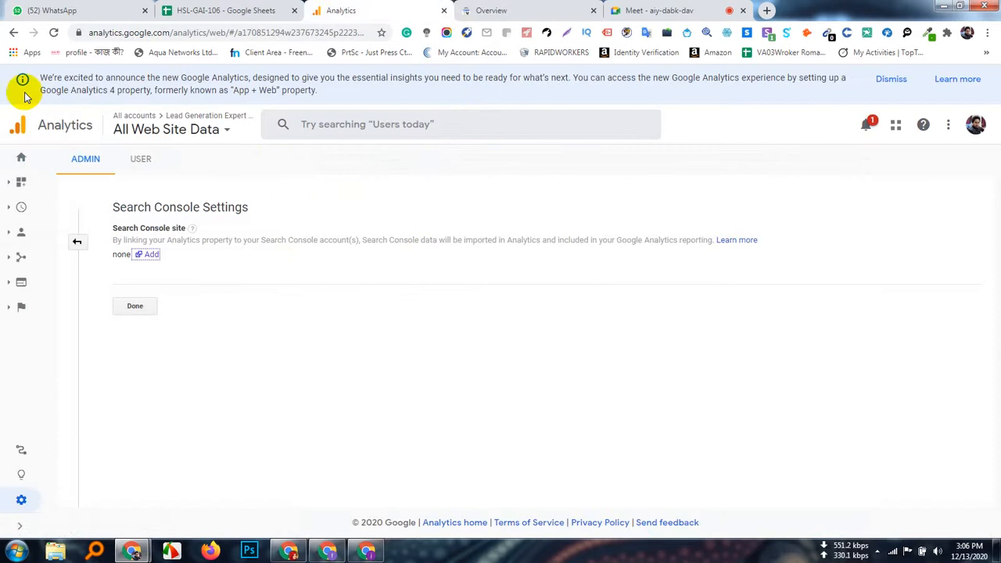
pyautogui.click(12, 34)
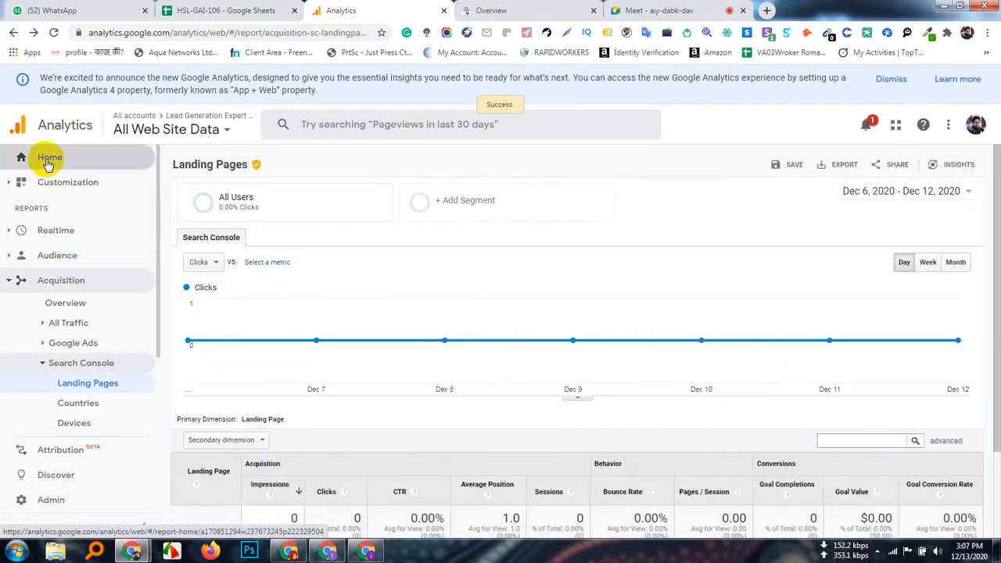
pyautogui.click(48, 160)
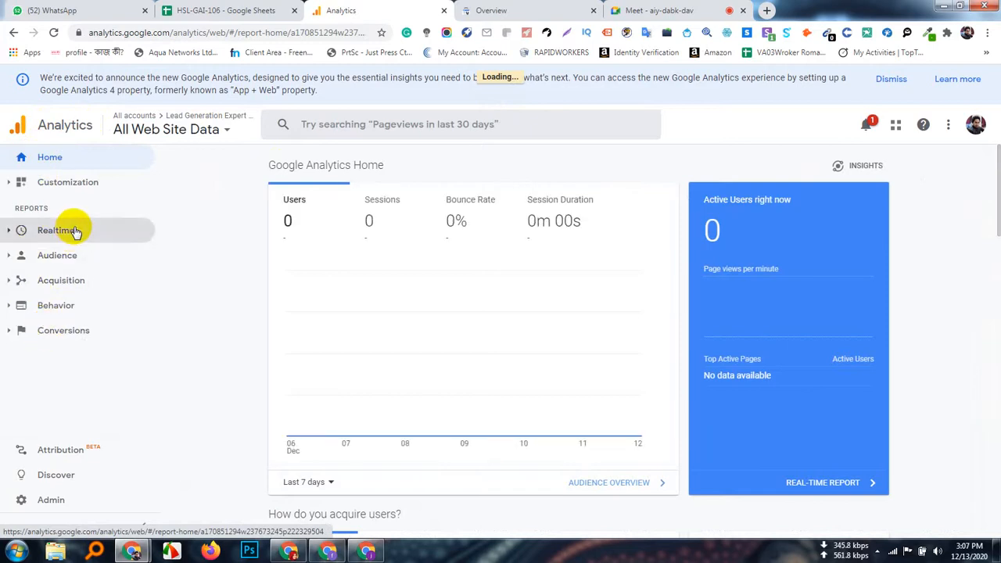
pyautogui.click(62, 282)
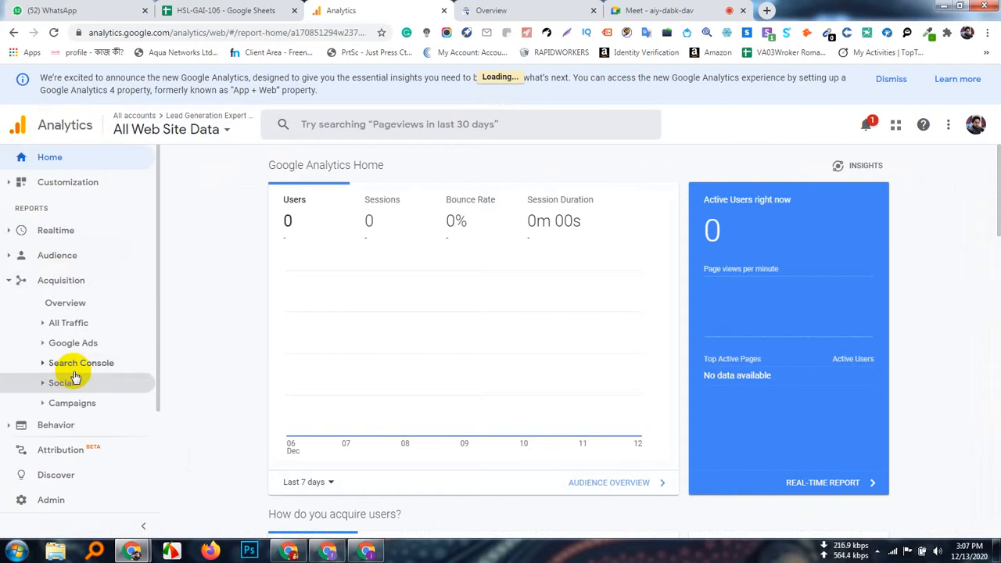
pyautogui.click(75, 368)
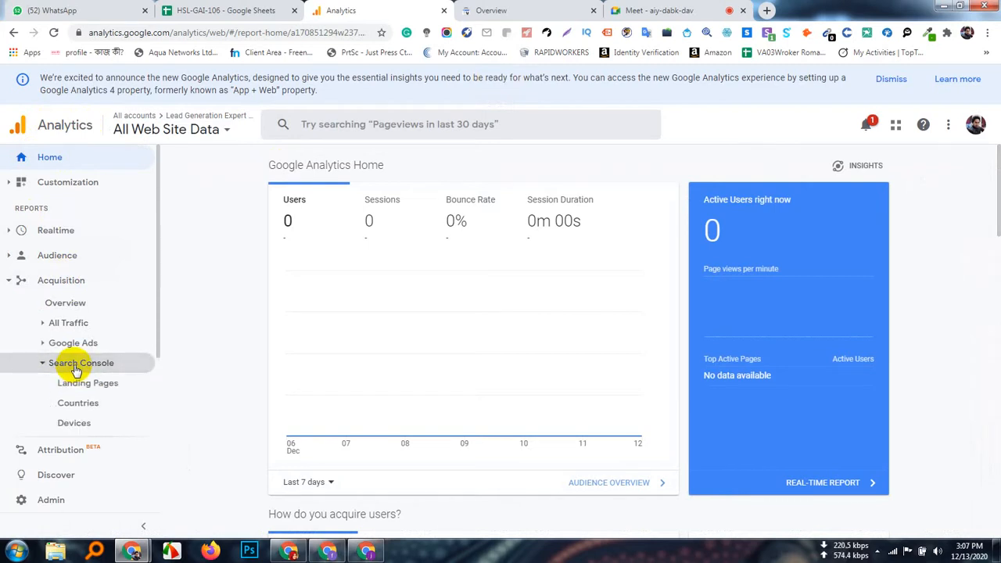
pyautogui.click(81, 382)
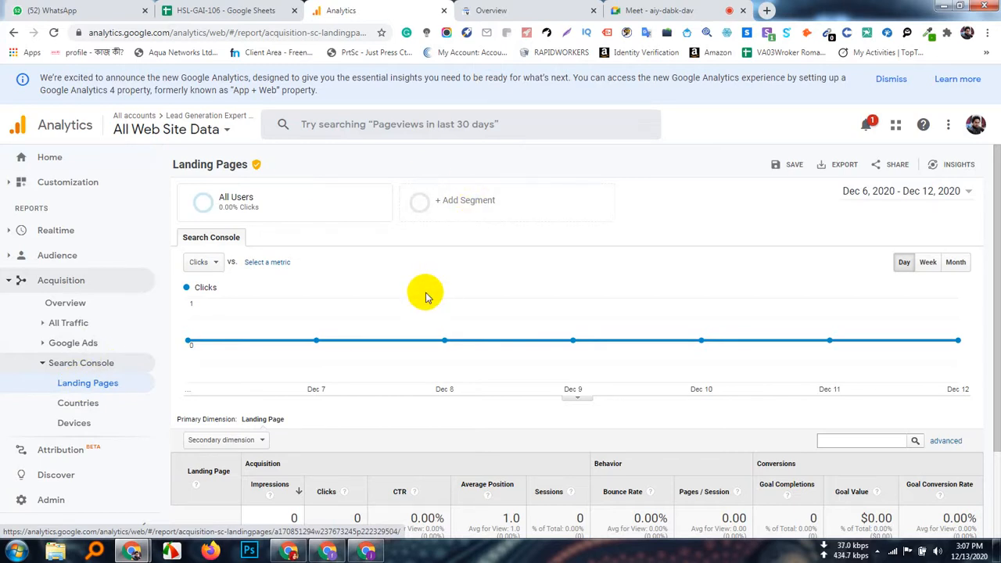
# Step: Examine the Search Console Landing Pages, Countries and Devices reports, then return to Landing Pages
pyautogui.moveTo(447, 315)
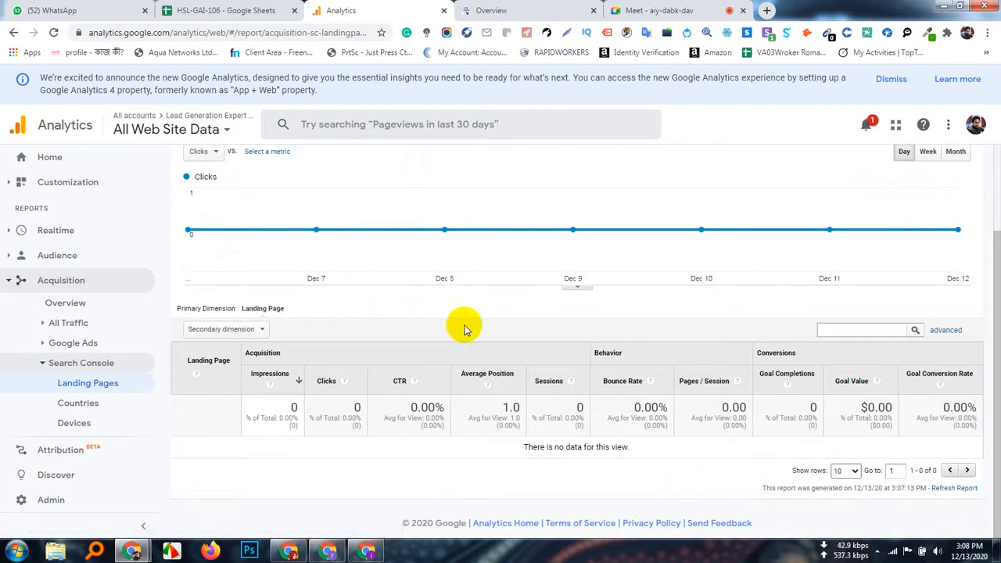
pyautogui.scroll(3, 409, 425)
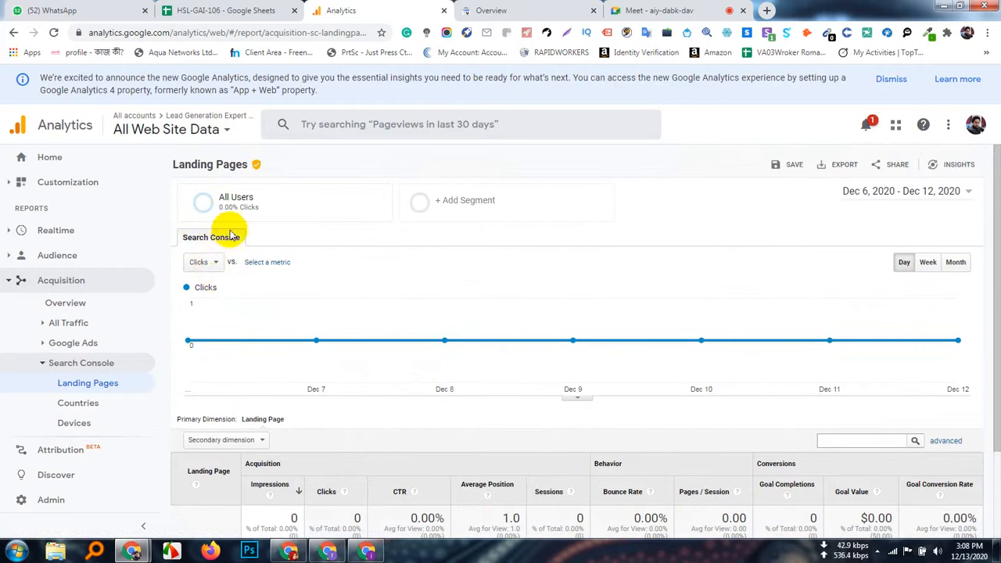
pyautogui.moveTo(321, 341)
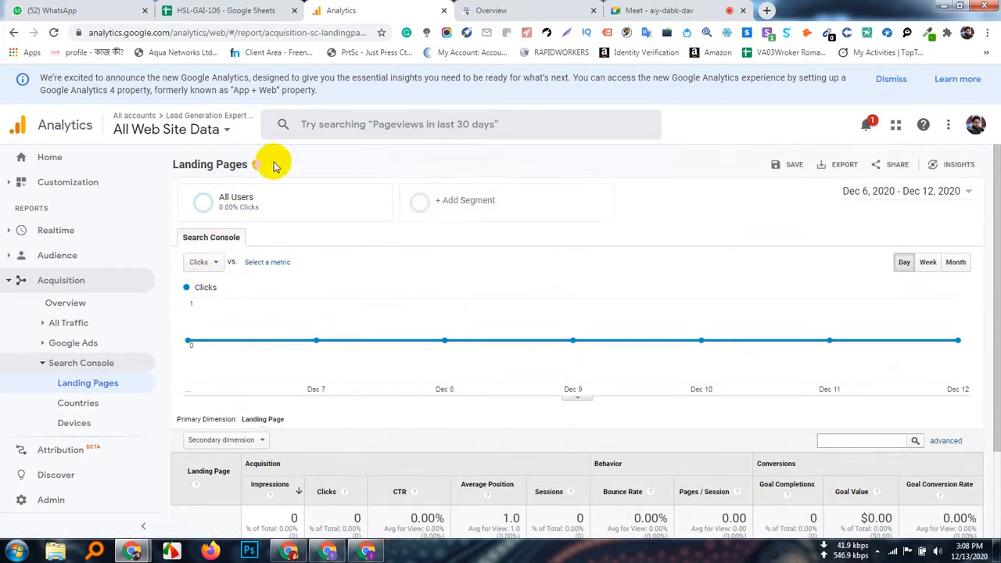
pyautogui.click(83, 412)
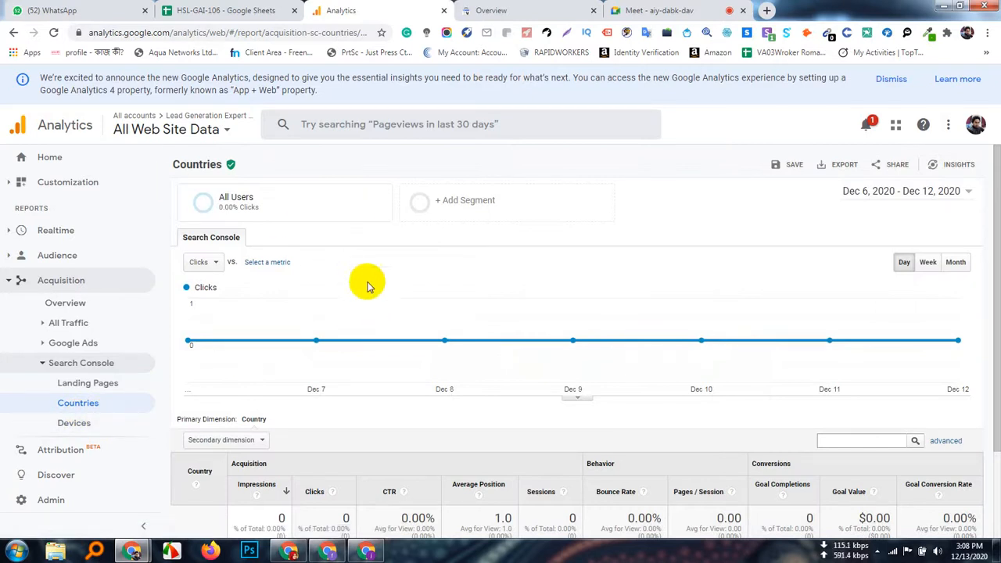
pyautogui.scroll(-3, 297, 301)
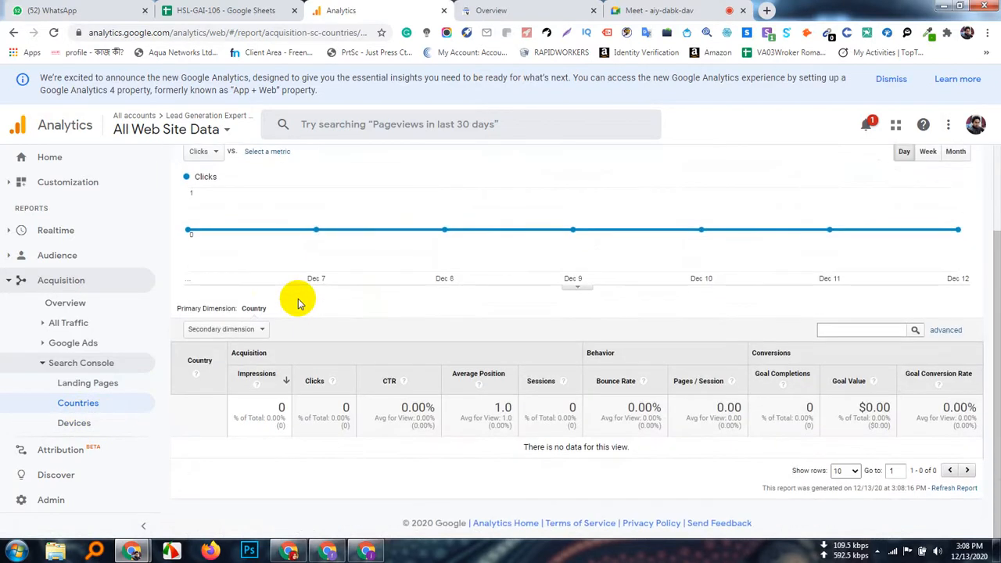
pyautogui.click(88, 430)
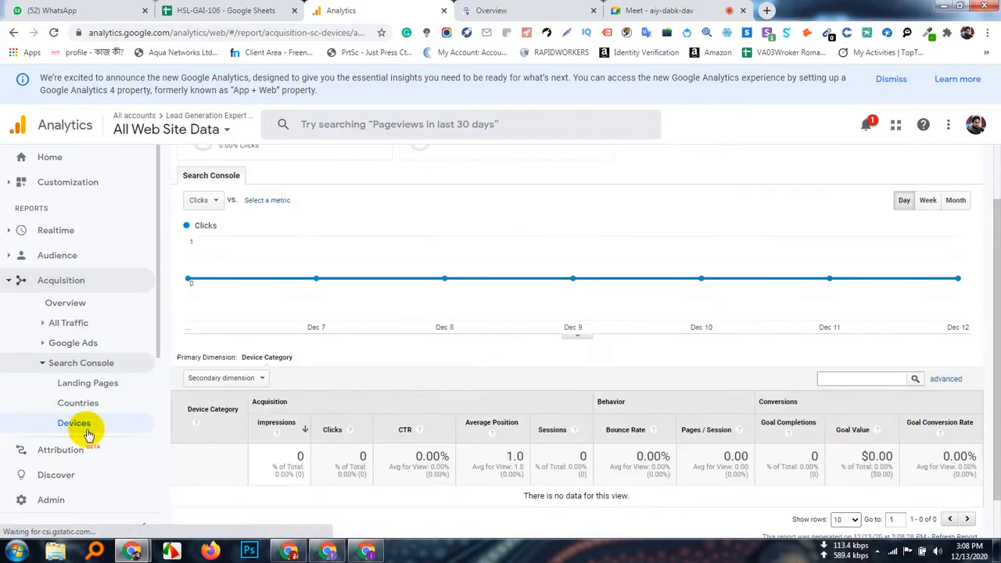
pyautogui.click(90, 383)
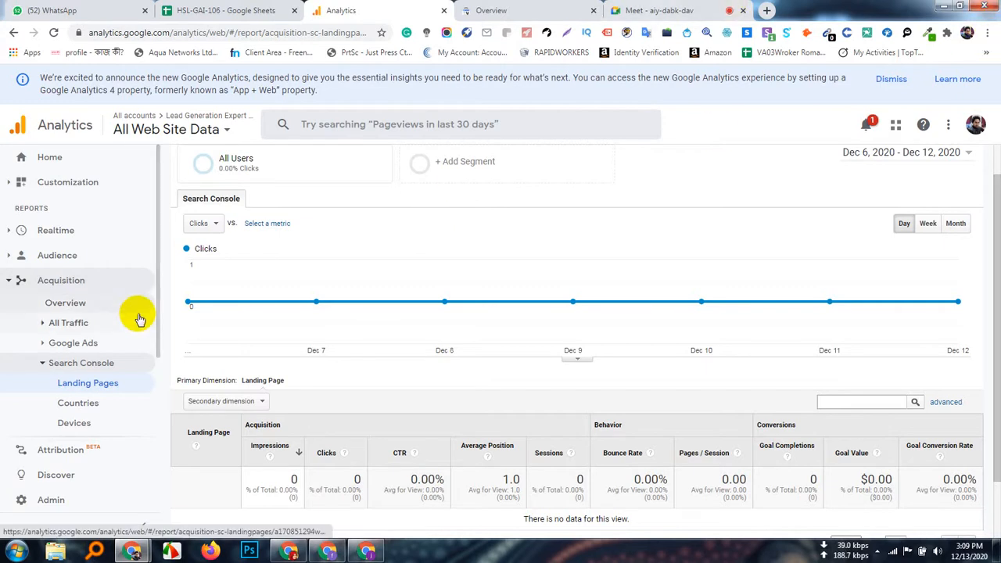
# Step: Switch to the browser window of the other profile with its own Analytics account and reload the Analytics home page
pyautogui.click(966, 33)
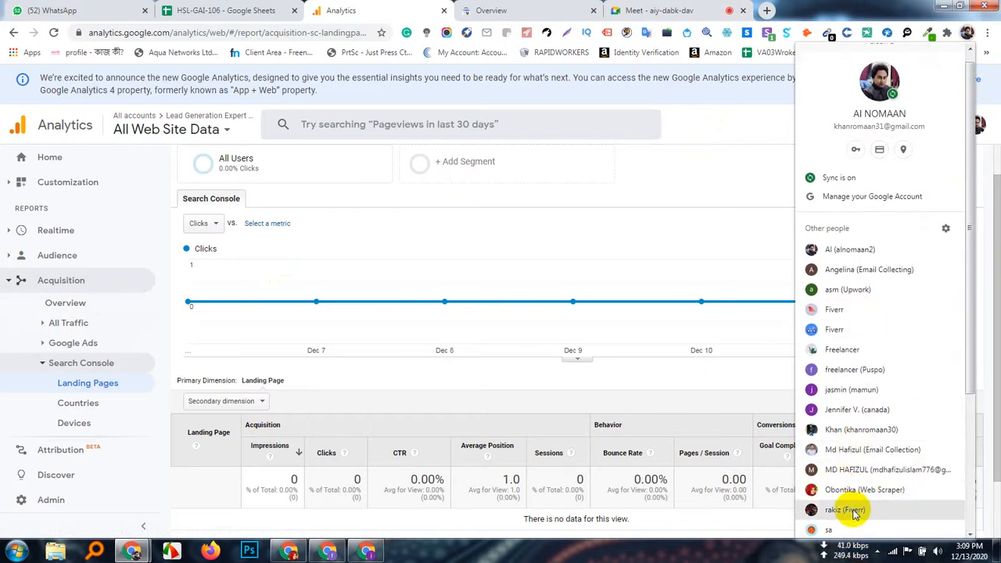
pyautogui.click(367, 552)
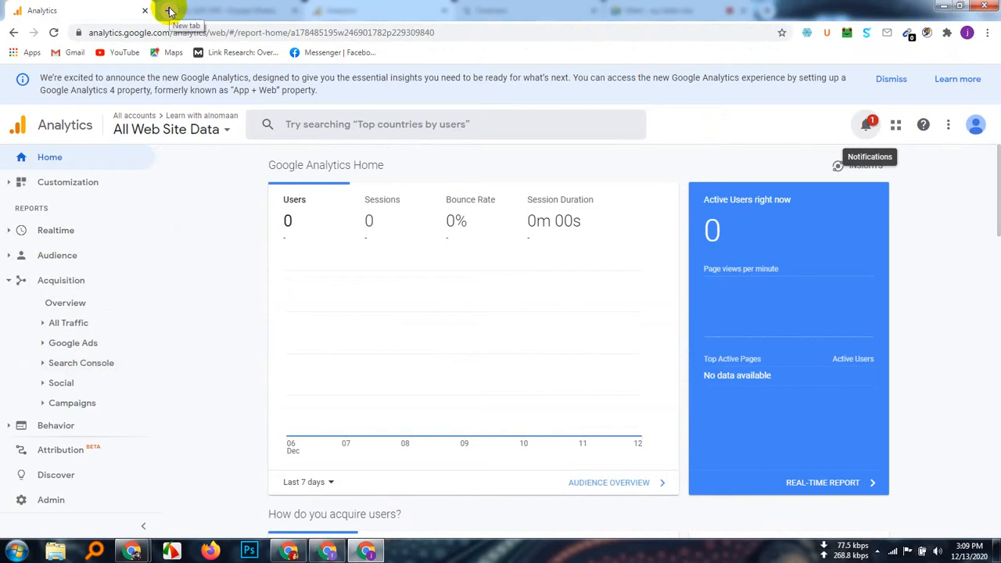
pyautogui.click(54, 32)
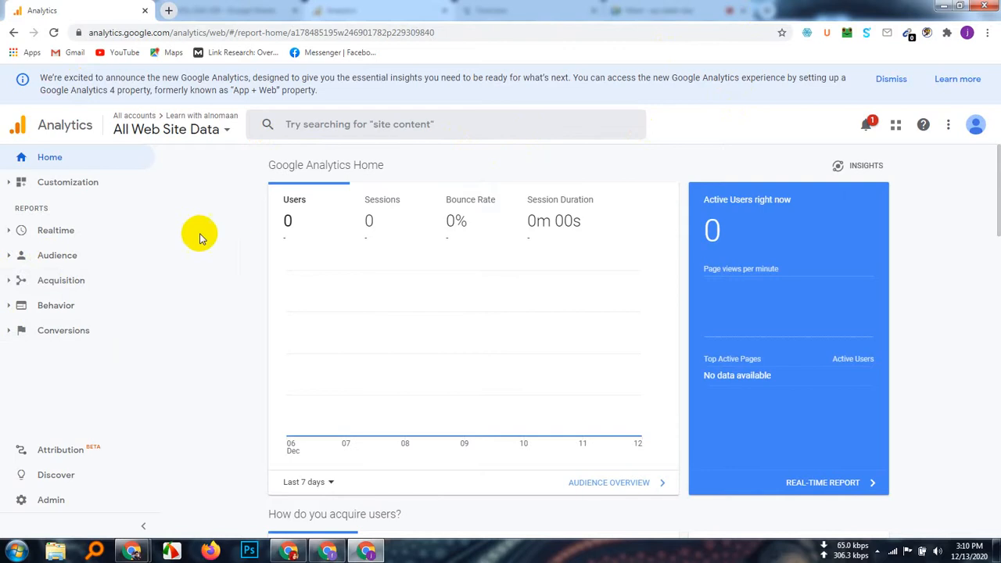
# Step: Open the Search Console Landing Pages report under Acquisition for the Learn with alnomaan property
pyautogui.click(50, 288)
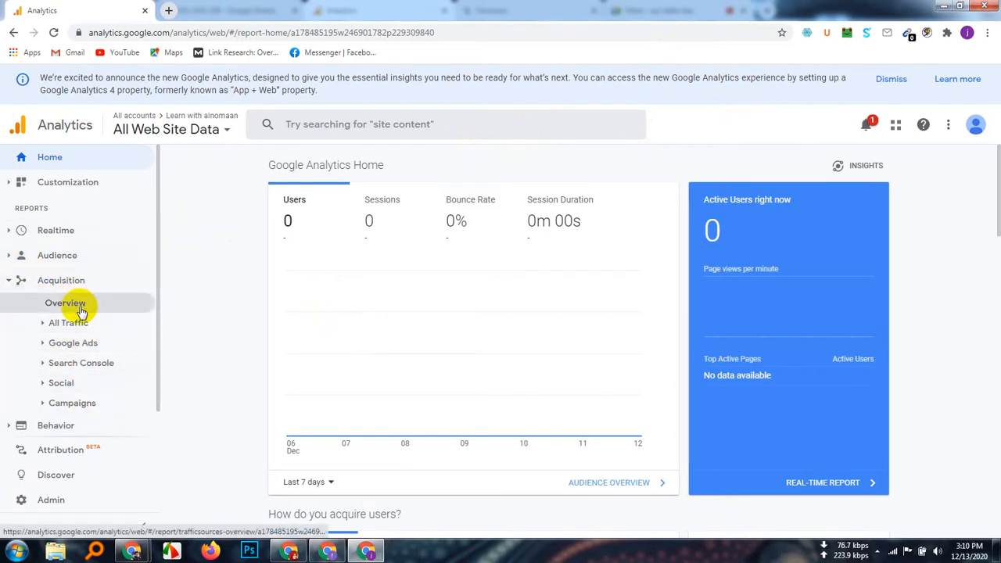
pyautogui.click(74, 364)
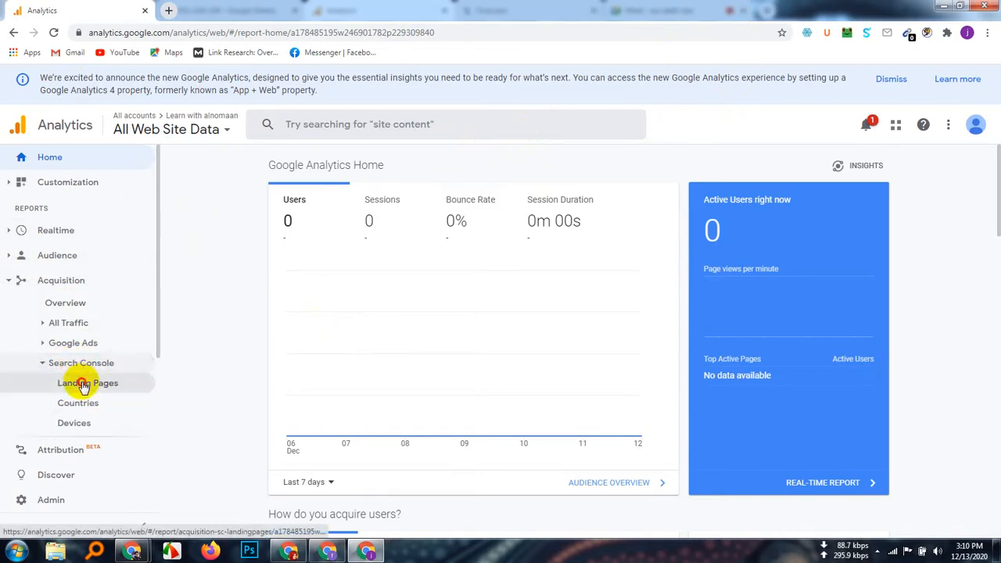
pyautogui.click(84, 386)
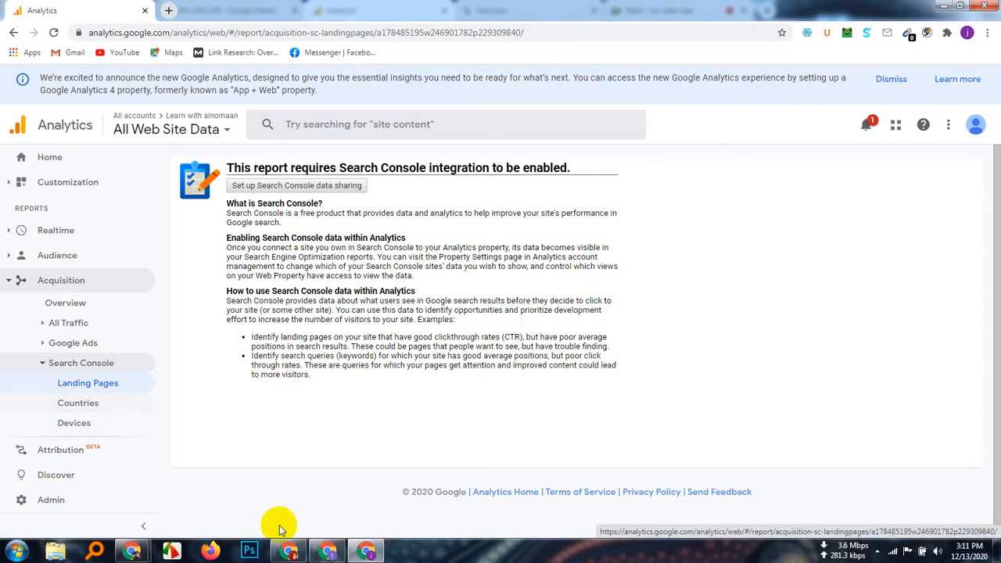
# Step: Switch to the main profile's browser window and look through the Lead Generation Expert Team property's Landing Pages report for comparison
pyautogui.moveTo(137, 552)
pyautogui.click(129, 485)
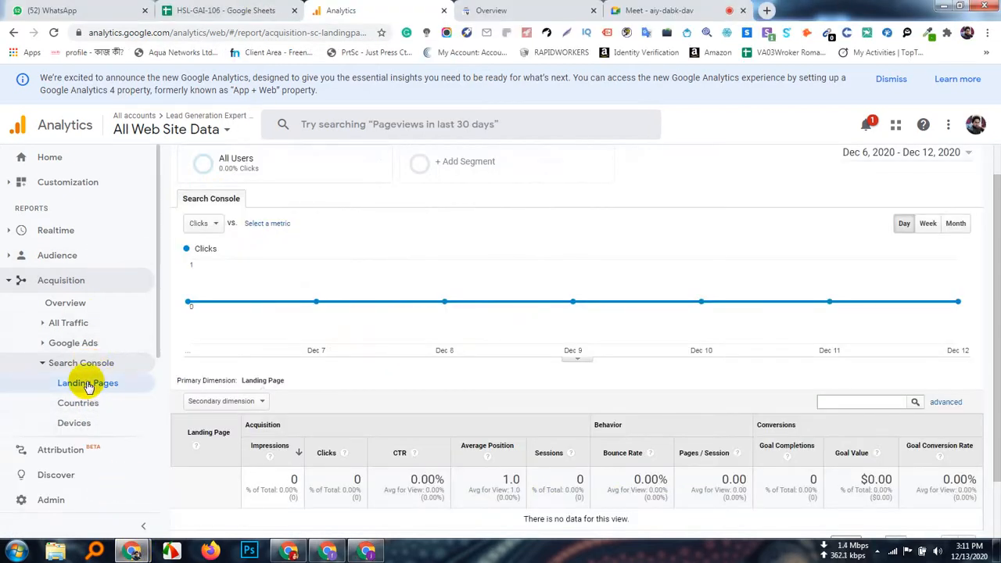
pyautogui.scroll(-2, 538, 416)
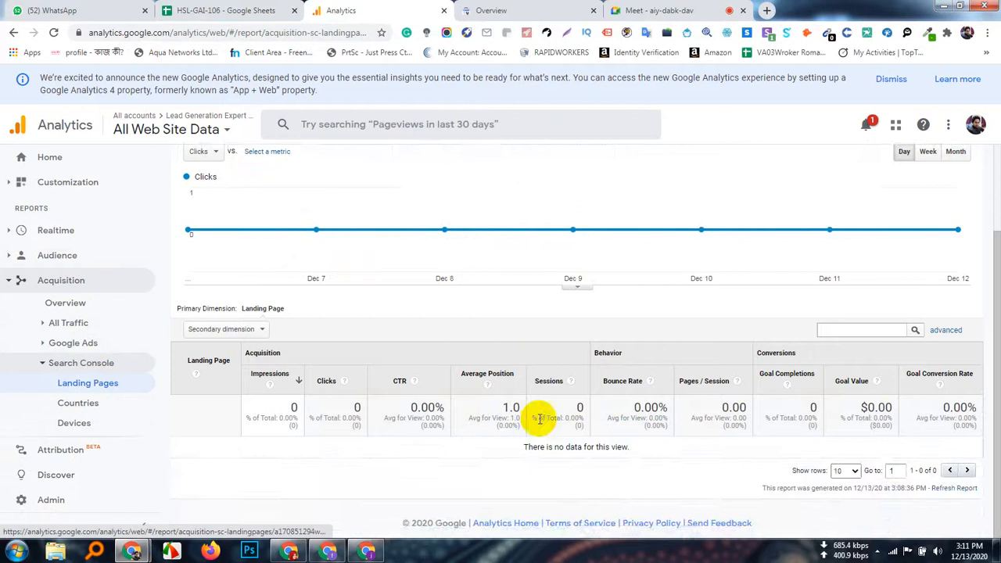
pyautogui.scroll(3, 538, 429)
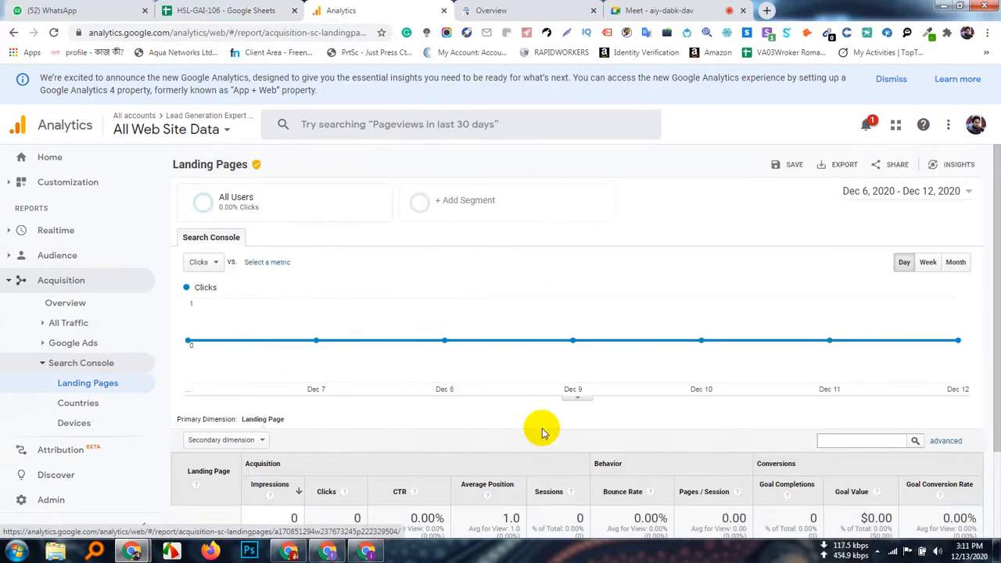
# Step: Return to the other profile's window, start Search Console data sharing setup and open the Search Console settings from the property settings
pyautogui.click(367, 551)
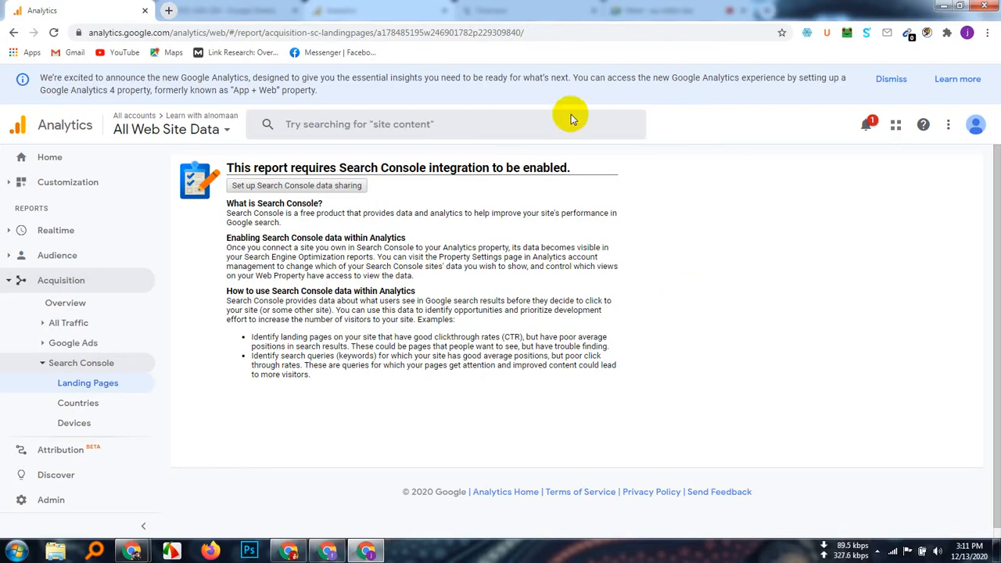
pyautogui.click(312, 186)
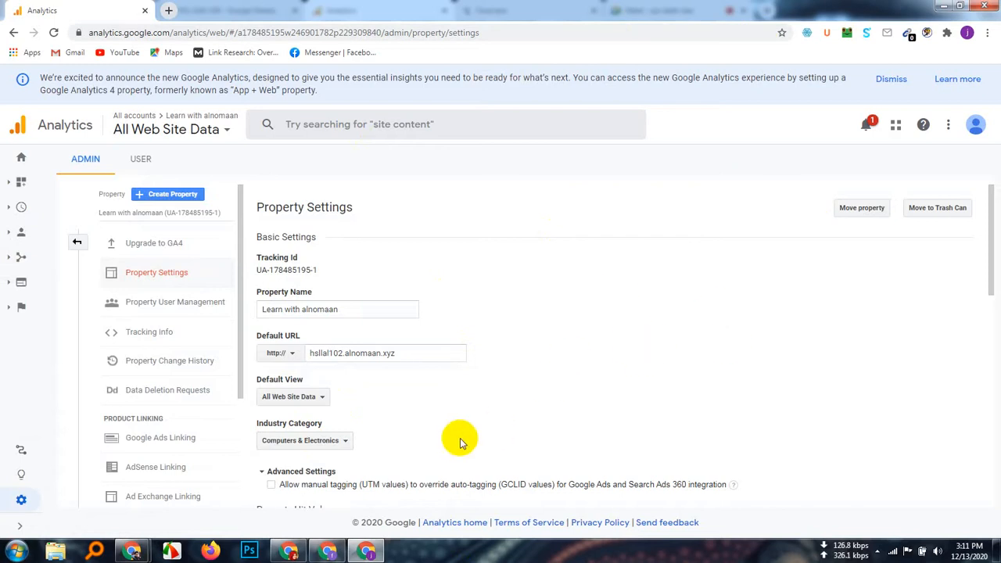
pyautogui.scroll(-5, 460, 446)
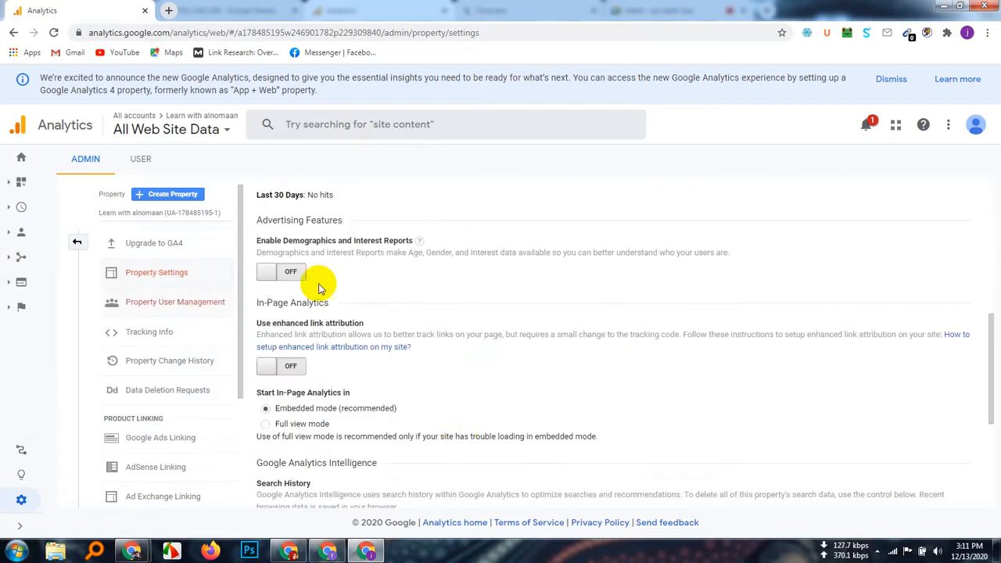
pyautogui.scroll(5, 420, 274)
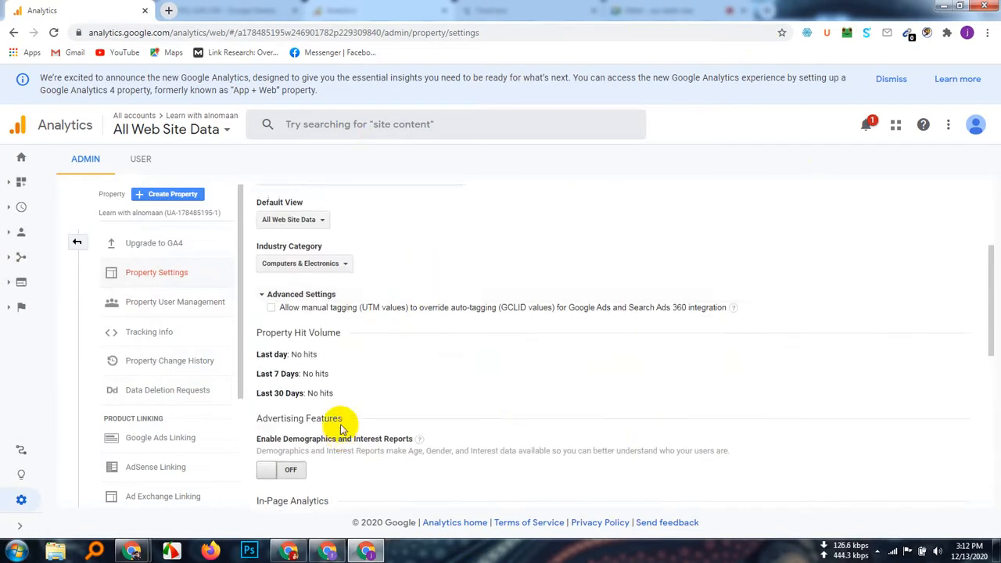
pyautogui.scroll(-5, 397, 397)
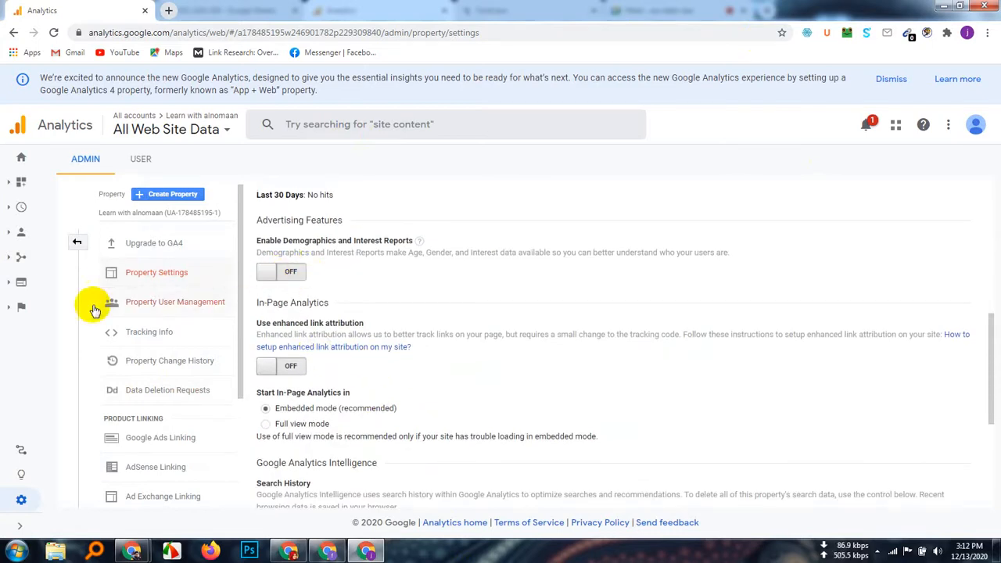
pyautogui.scroll(-1, 417, 430)
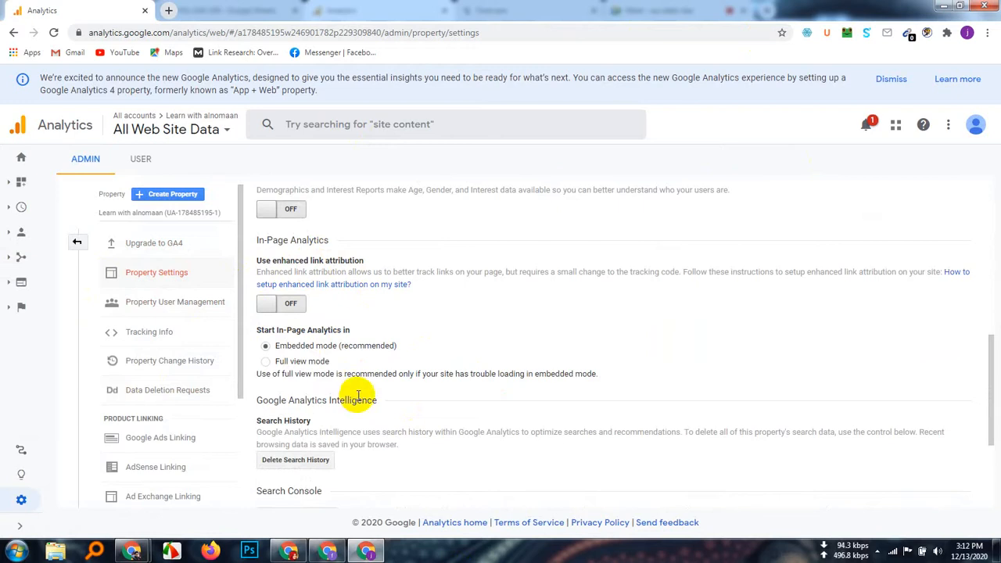
pyautogui.scroll(-2, 353, 395)
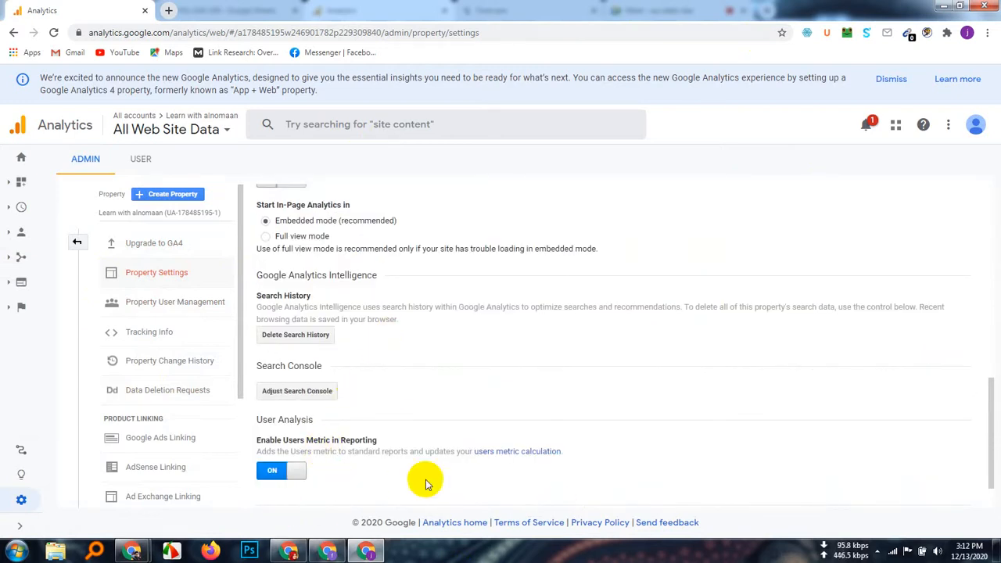
pyautogui.scroll(-1, 435, 480)
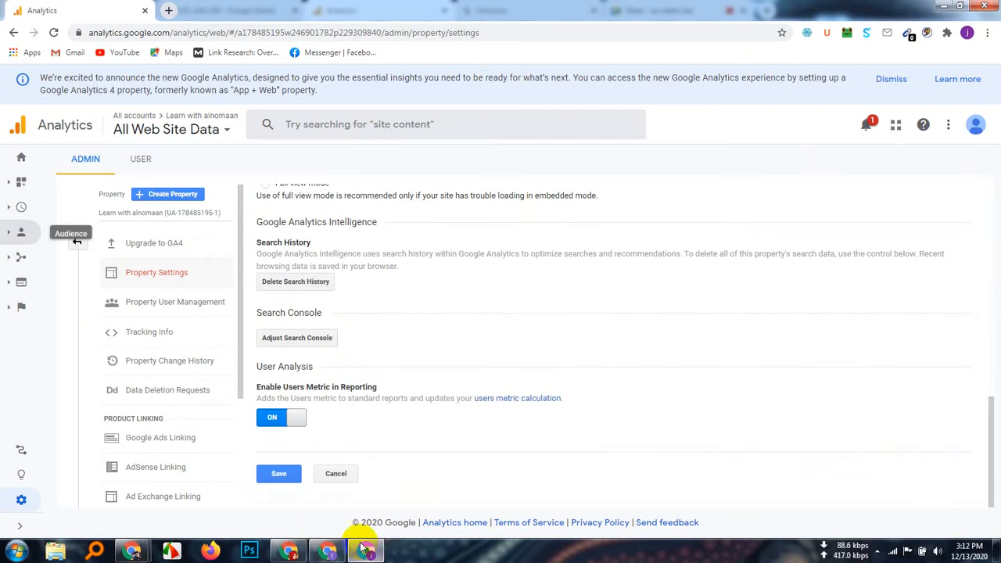
pyautogui.click(303, 343)
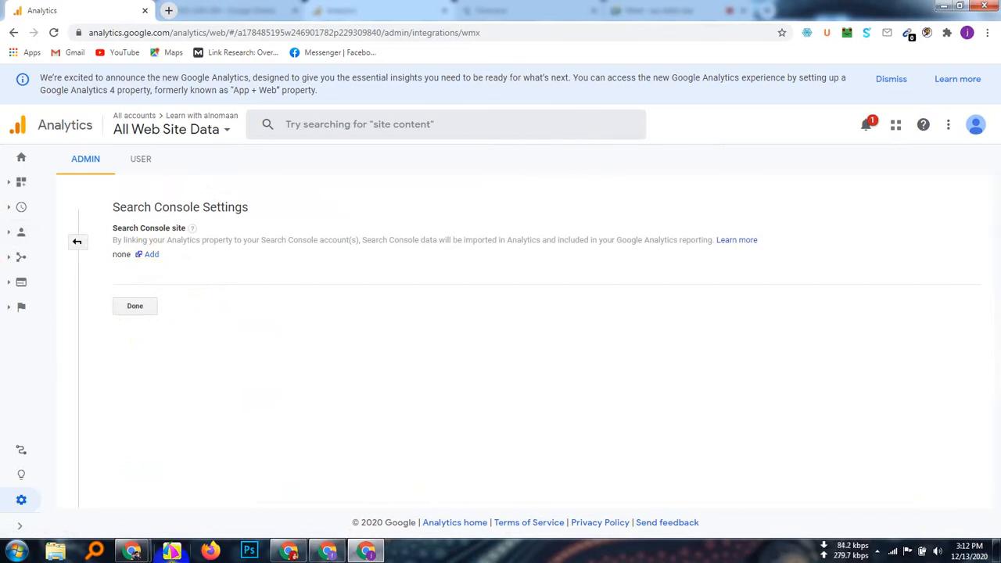
# Step: Go back to the main browser window, open the Google Meet call and stop presenting the screen
pyautogui.moveTo(127, 553)
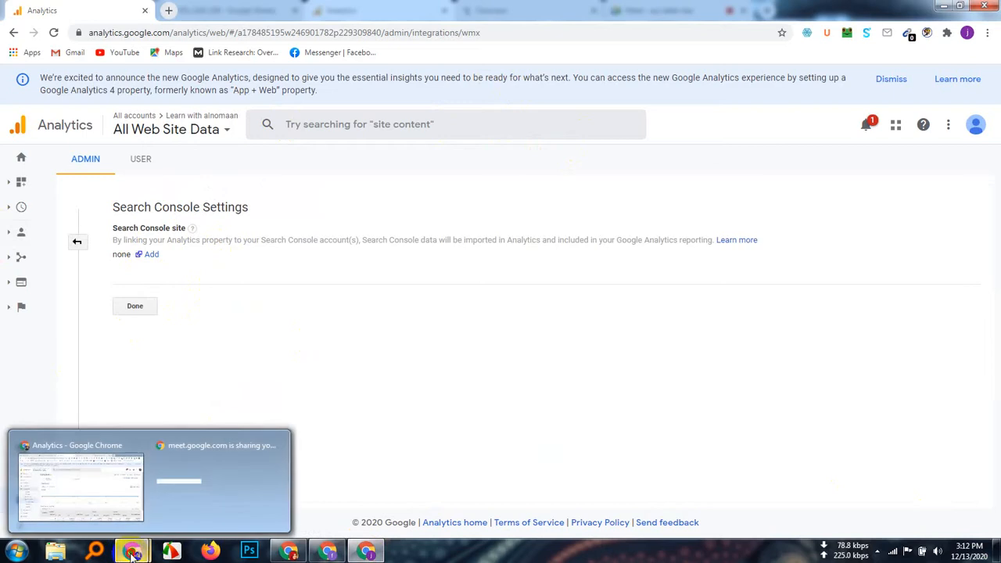
pyautogui.click(118, 500)
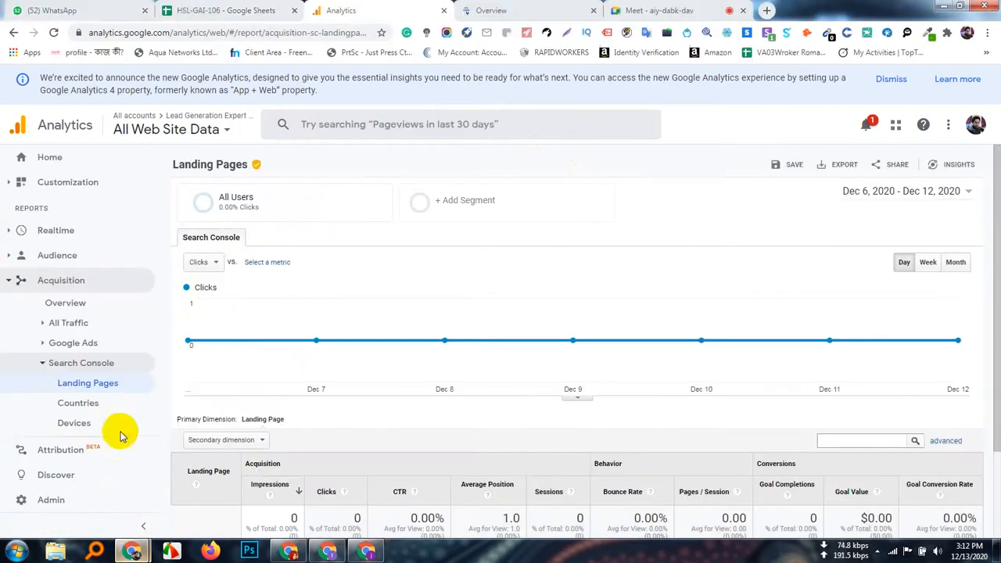
pyautogui.click(82, 9)
pyautogui.click(215, 7)
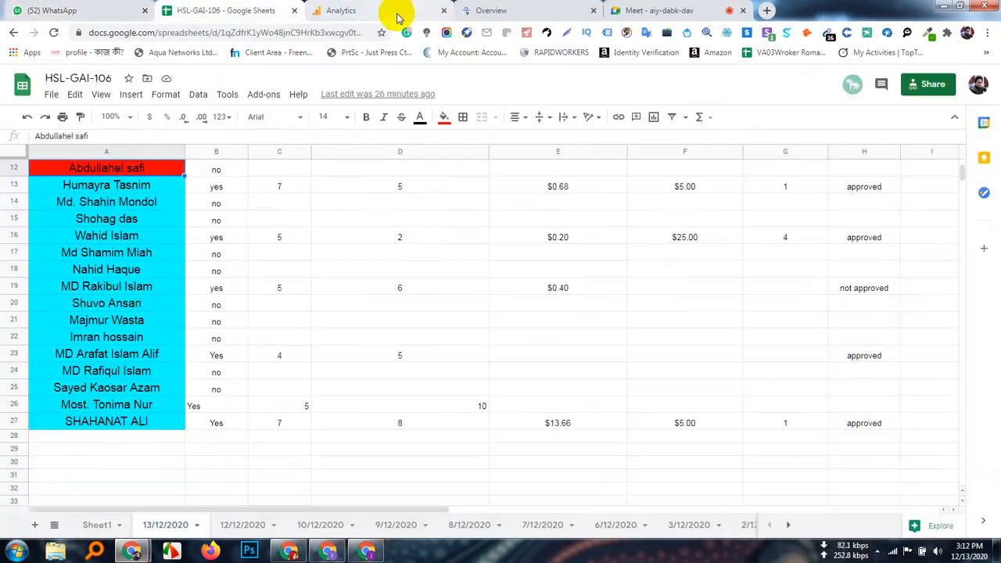
pyautogui.click(391, 10)
pyautogui.click(670, 11)
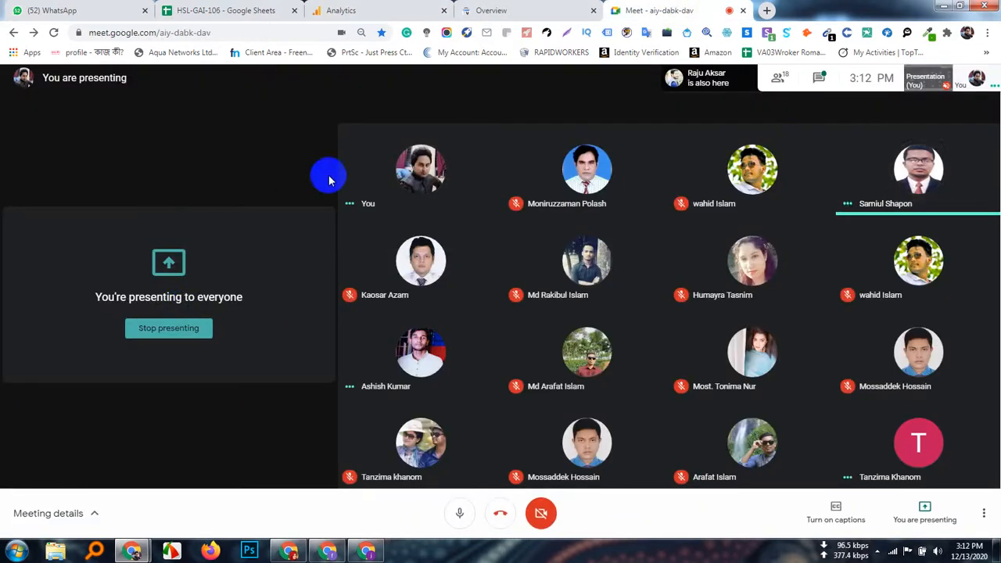
pyautogui.click(925, 522)
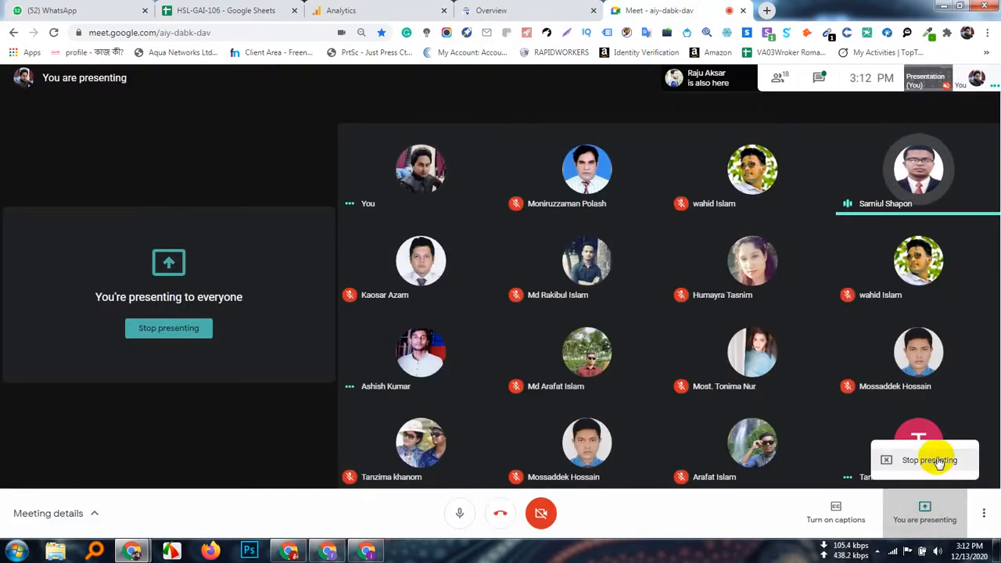
pyautogui.click(935, 457)
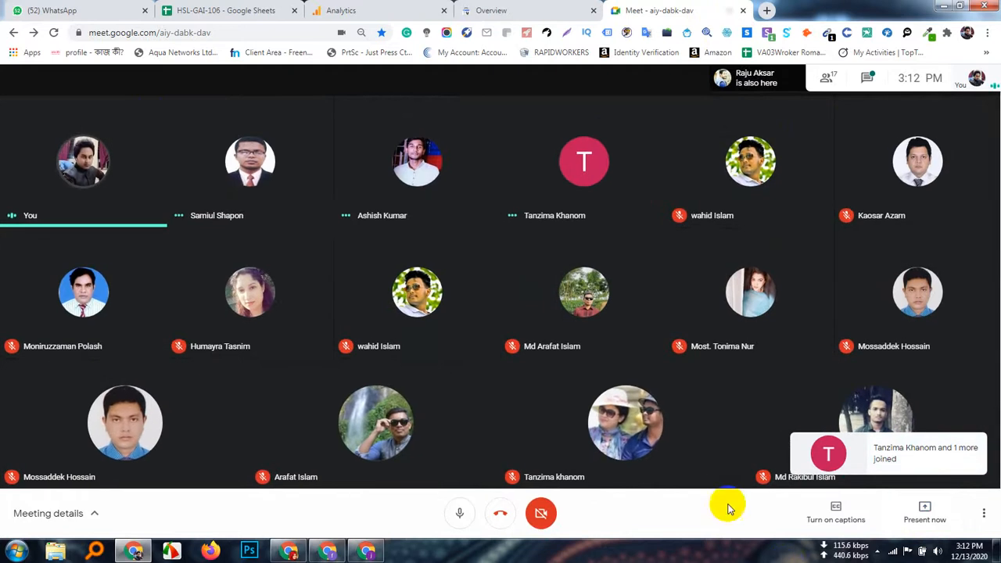
# Step: Look through the list of people in the call, then close the meeting details
pyautogui.click(834, 79)
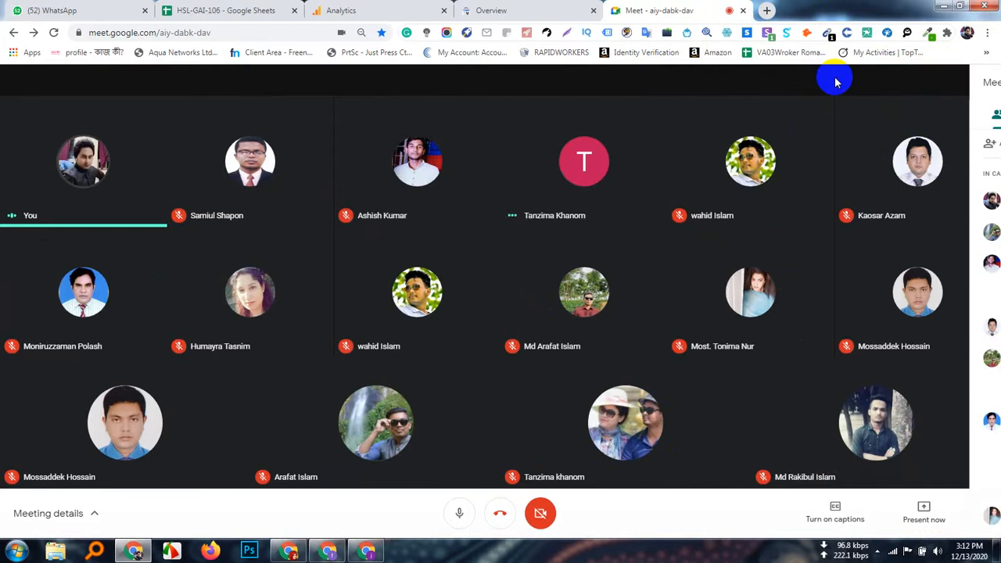
pyautogui.scroll(-3, 908, 461)
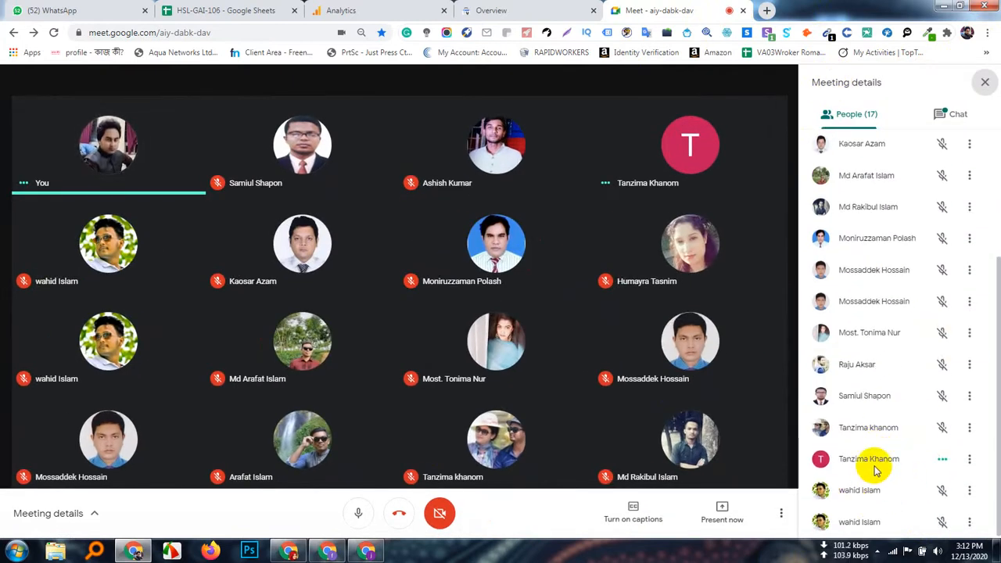
pyautogui.scroll(1, 886, 419)
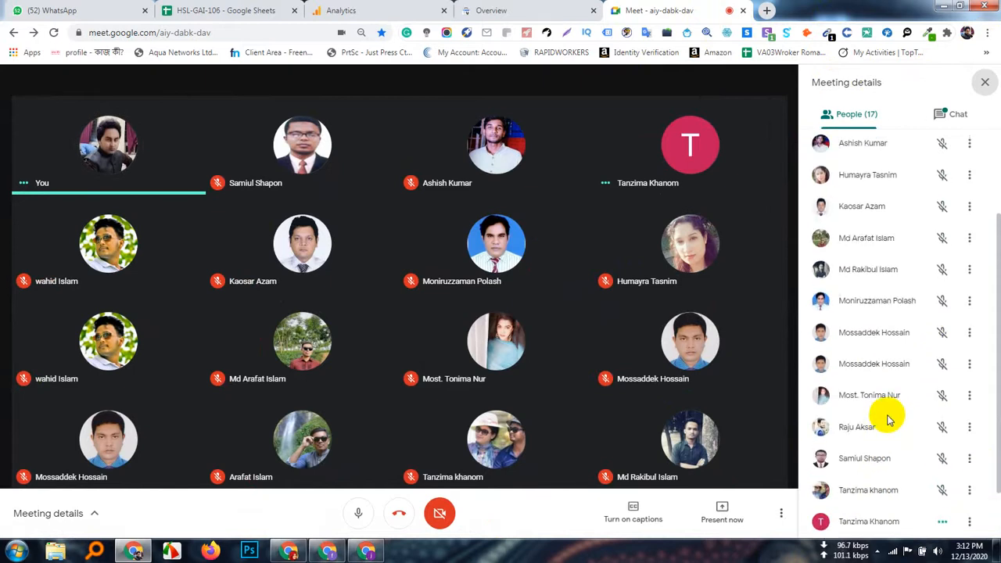
pyautogui.scroll(2, 888, 420)
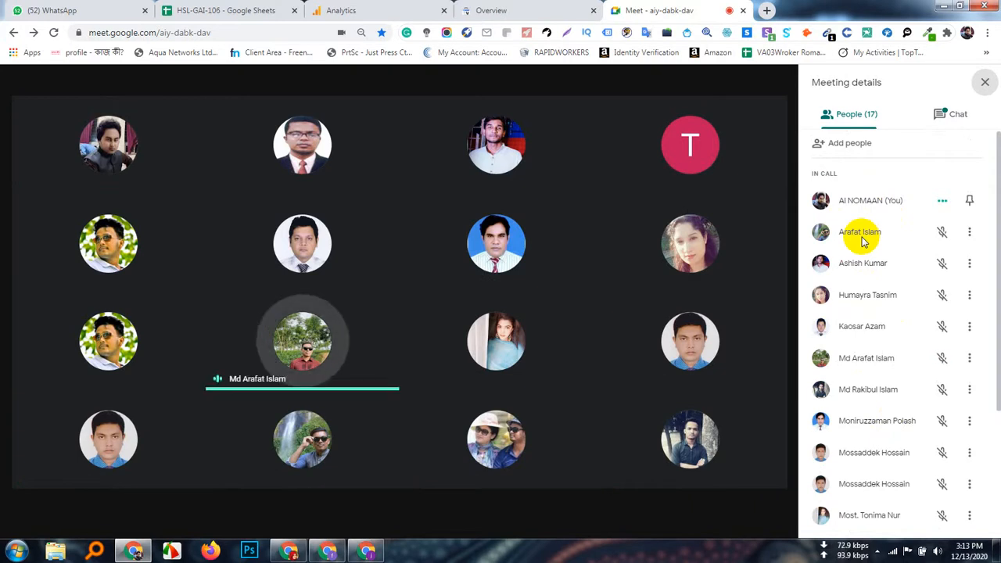
pyautogui.click(984, 82)
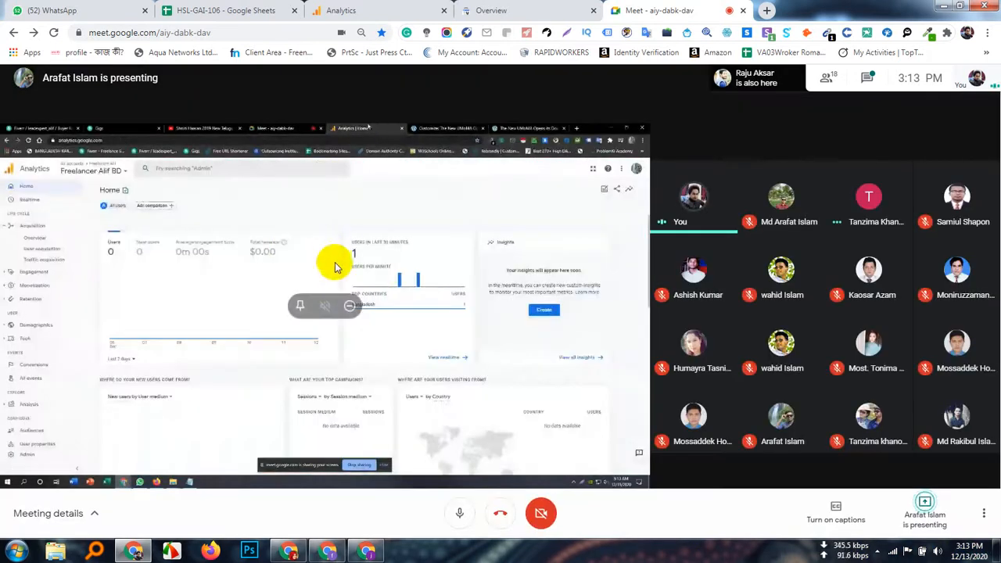
# Step: Pin the participant's shared screen so it fills the meeting view
pyautogui.click(300, 305)
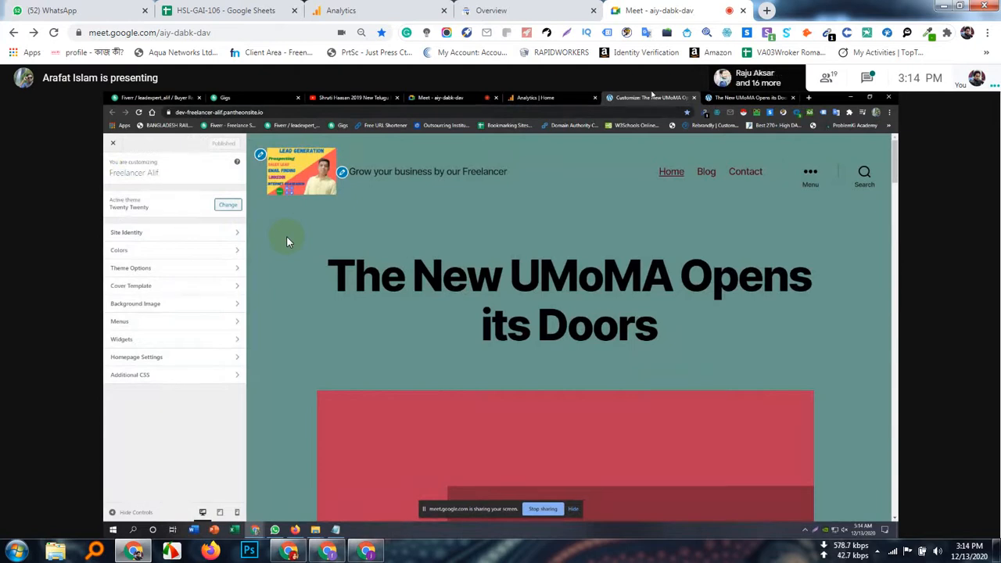
pyautogui.click(877, 552)
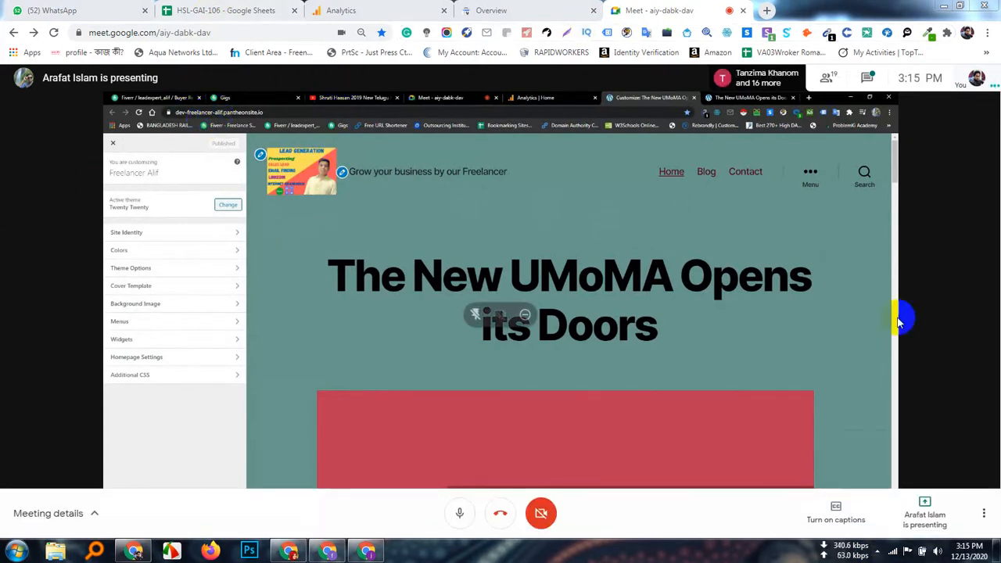
pyautogui.click(876, 552)
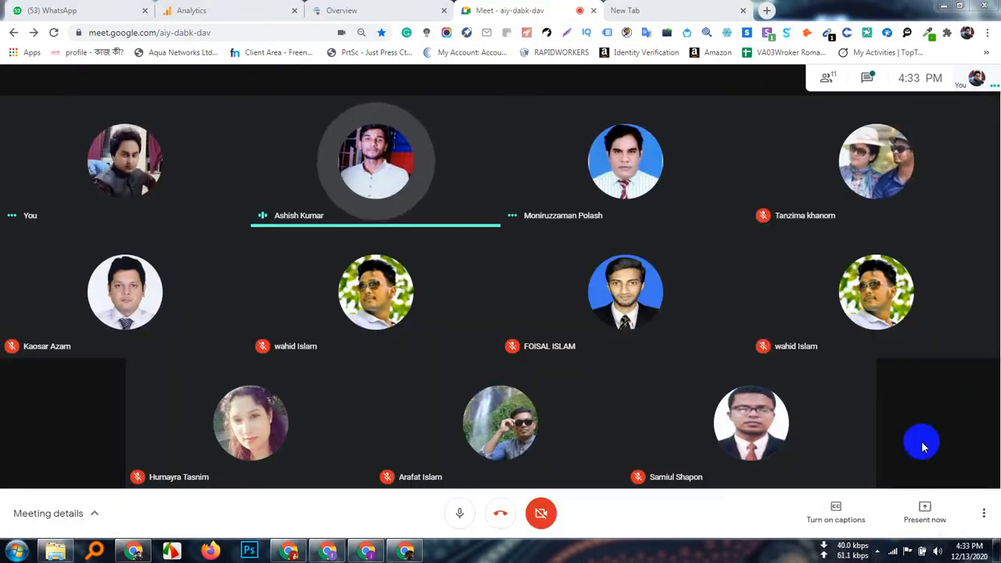
# Step: Present the entire screen to the meeting and hide the screen-sharing notice
pyautogui.click(926, 513)
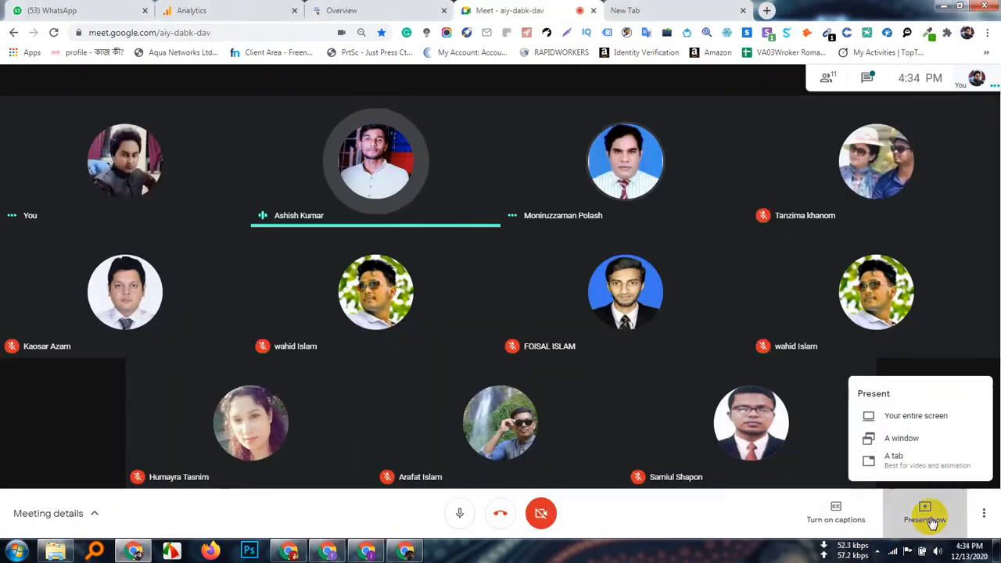
pyautogui.click(923, 423)
pyautogui.click(520, 234)
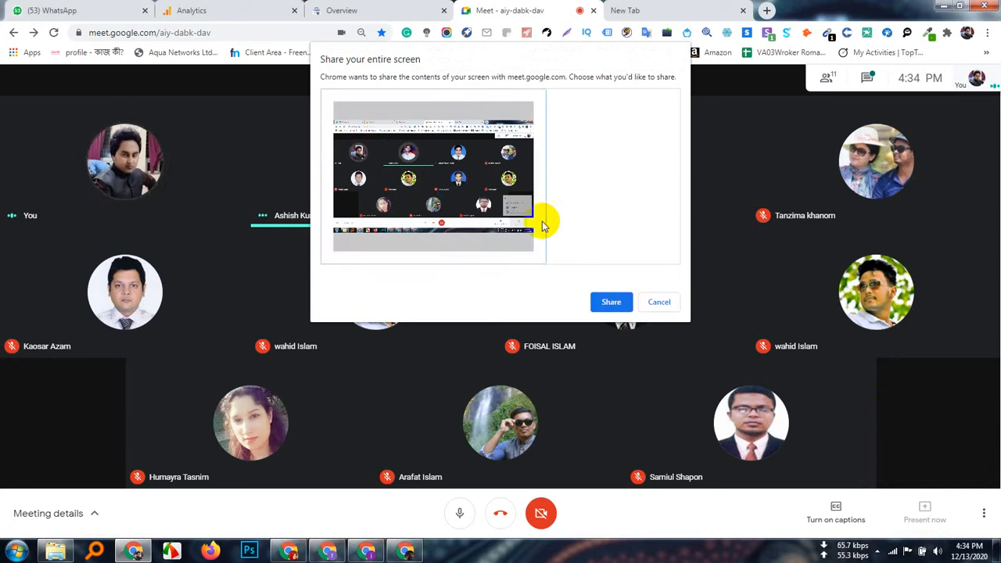
pyautogui.click(612, 303)
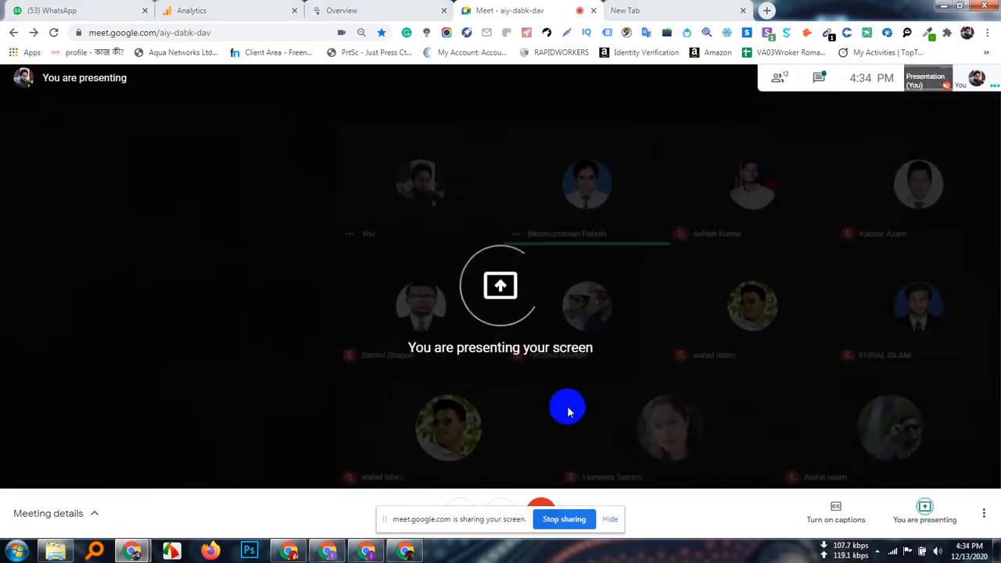
pyautogui.click(610, 518)
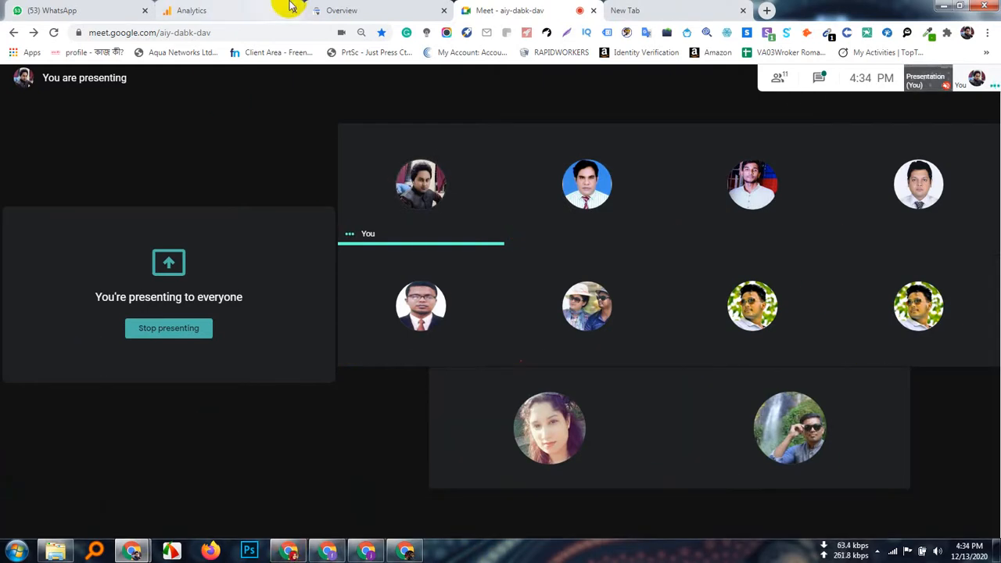
pyautogui.click(305, 545)
pyautogui.click(459, 546)
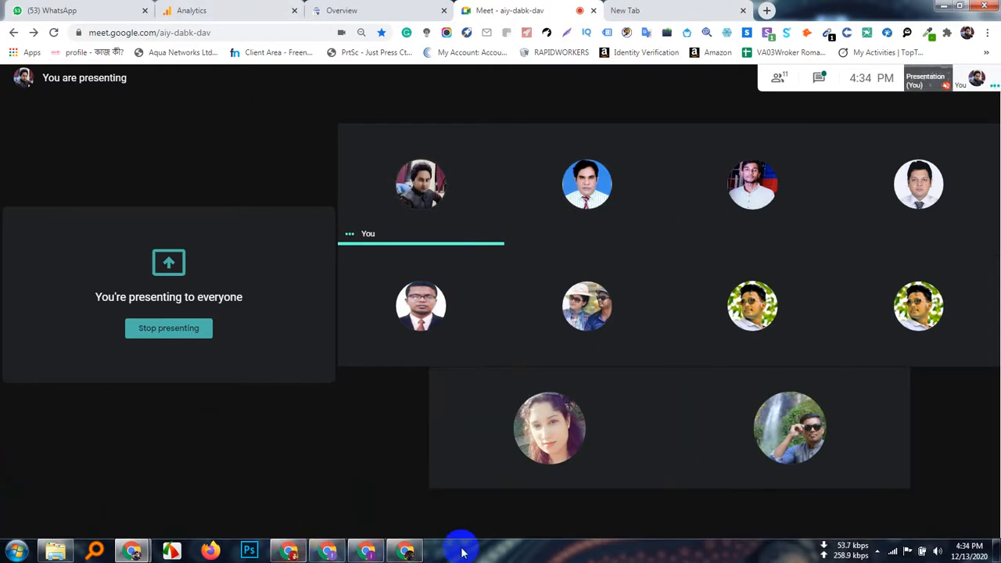
pyautogui.click(699, 319)
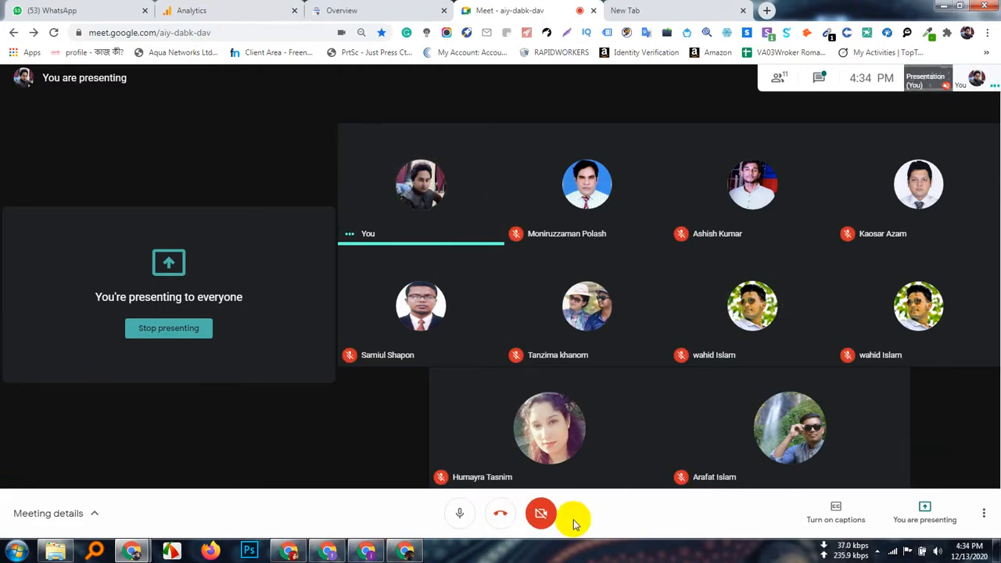
# Step: Copy the meeting's joining info from the Meet call and switch to WhatsApp Web
pyautogui.click(88, 517)
pyautogui.click(100, 463)
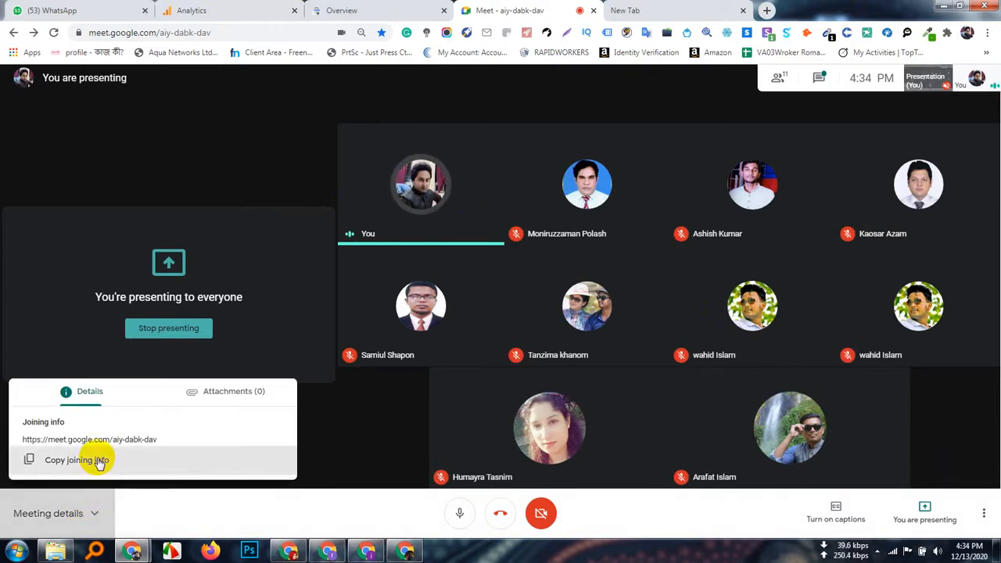
pyautogui.click(82, 8)
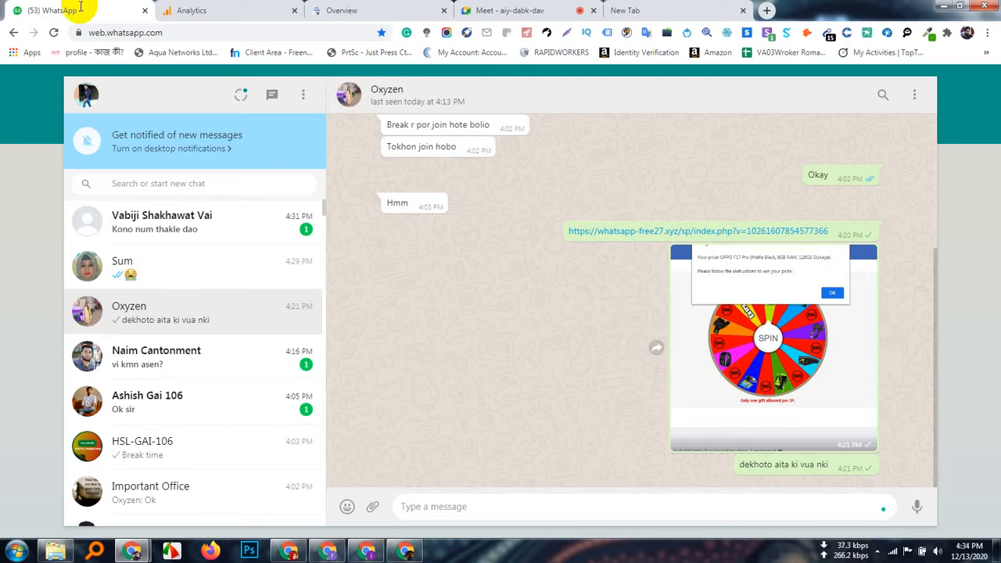
pyautogui.click(188, 9)
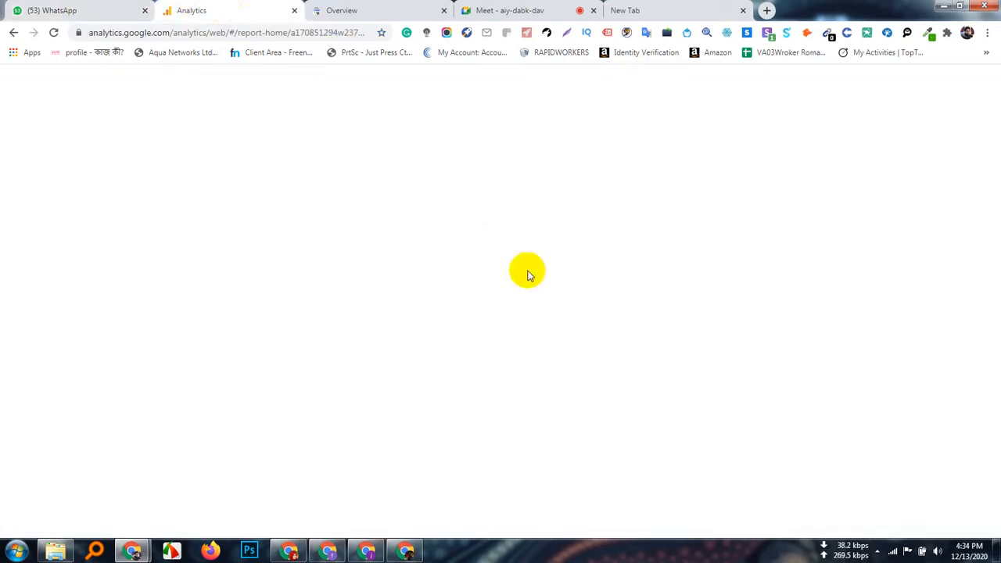
pyautogui.click(47, 10)
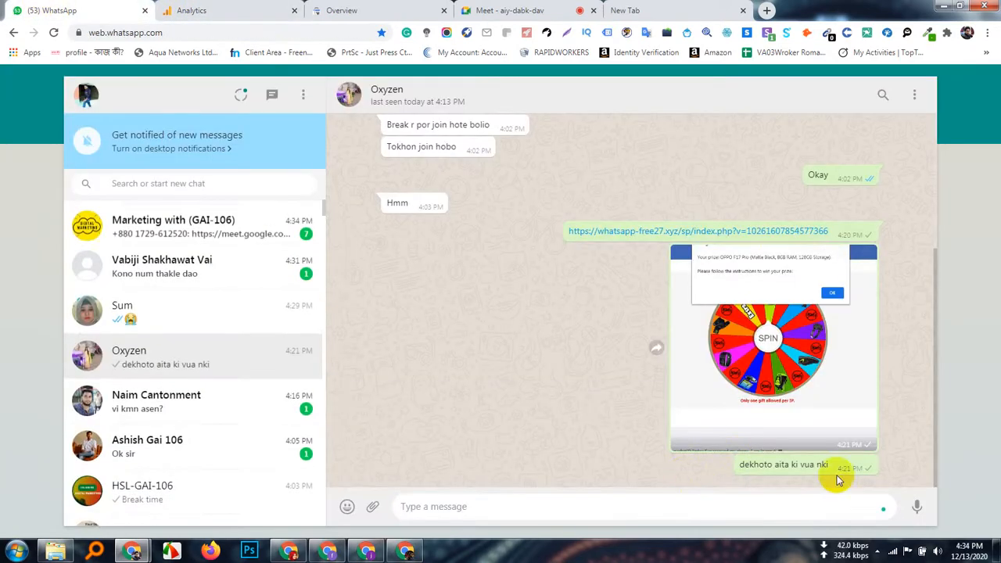
# Step: Send the copied meeting link and the message "join" to the Marketing with (GAI-106) group
pyautogui.click(196, 219)
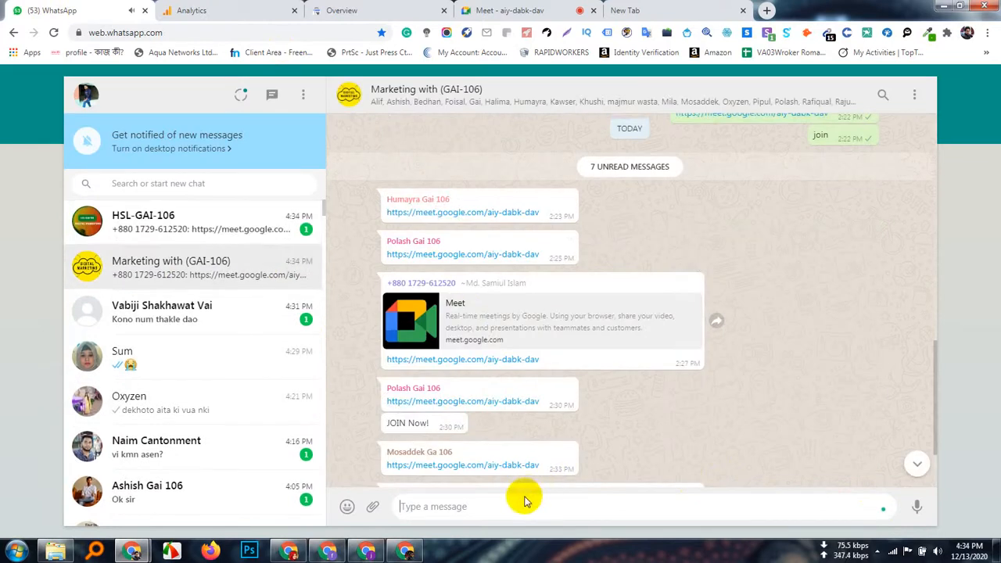
pyautogui.press('Return')
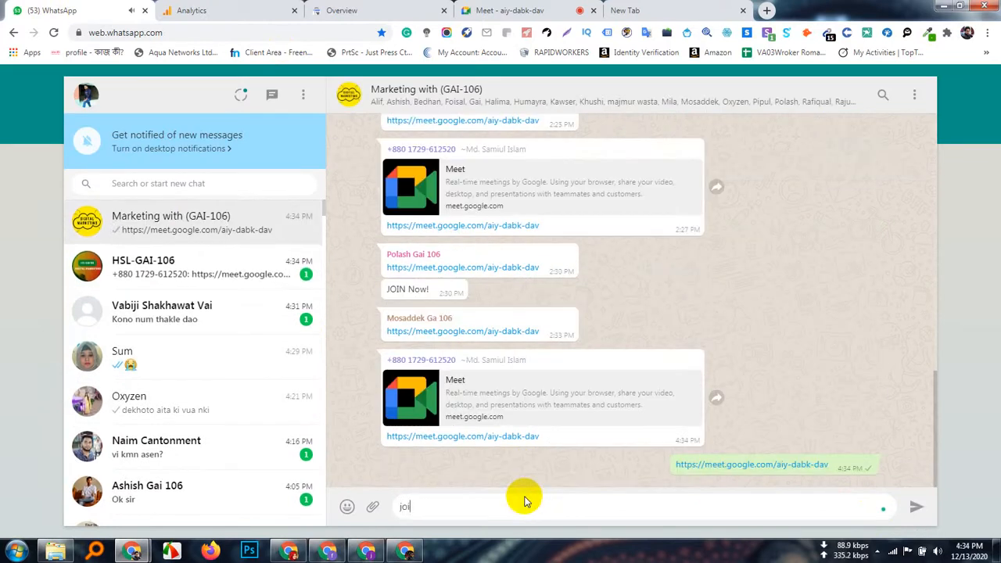
pyautogui.press('Return')
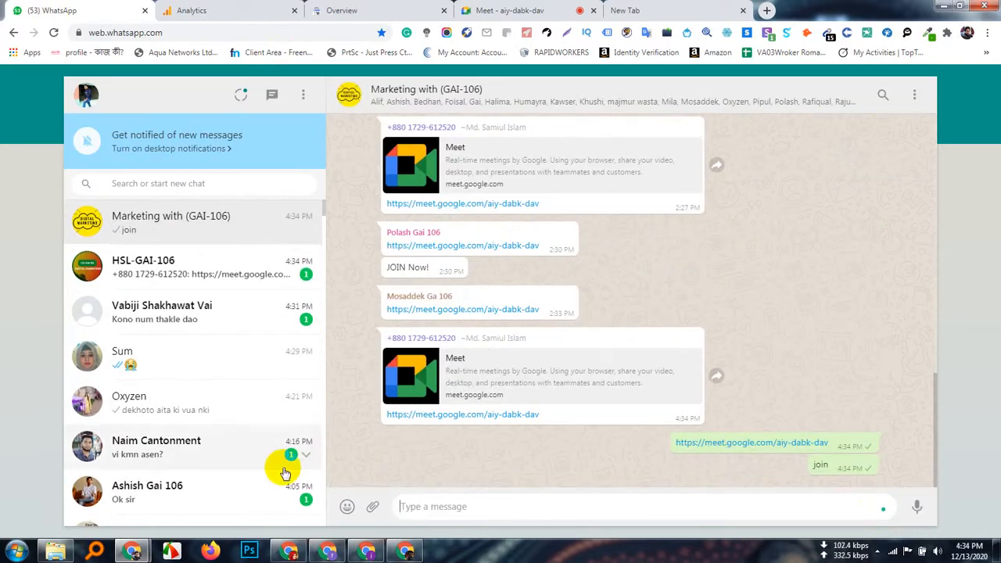
# Step: Send the meeting link and the message "join" to the HSL-GAI-106 group, and return to the Meet call
pyautogui.click(196, 261)
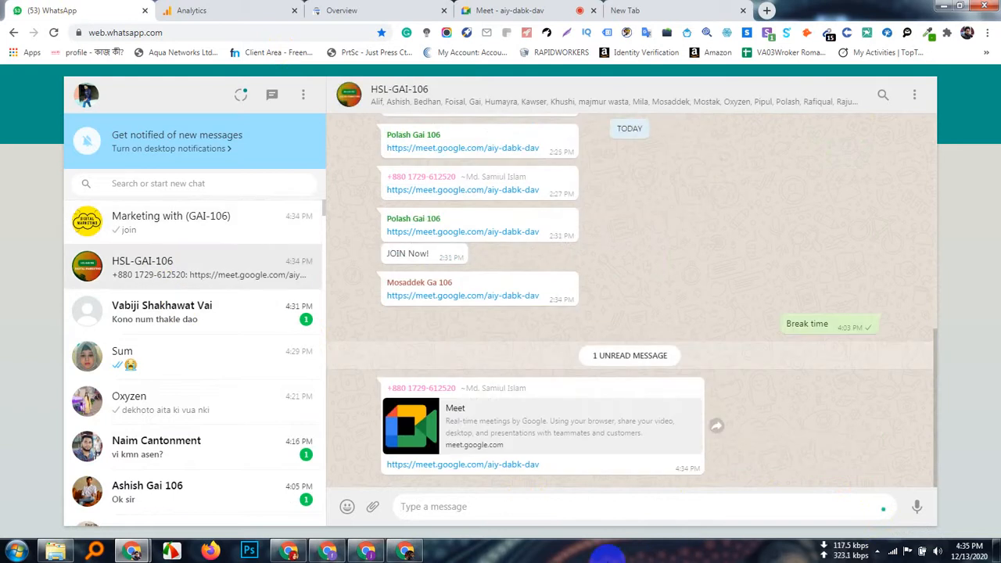
pyautogui.hotkey('ctrl', 'v')
pyautogui.press('Return')
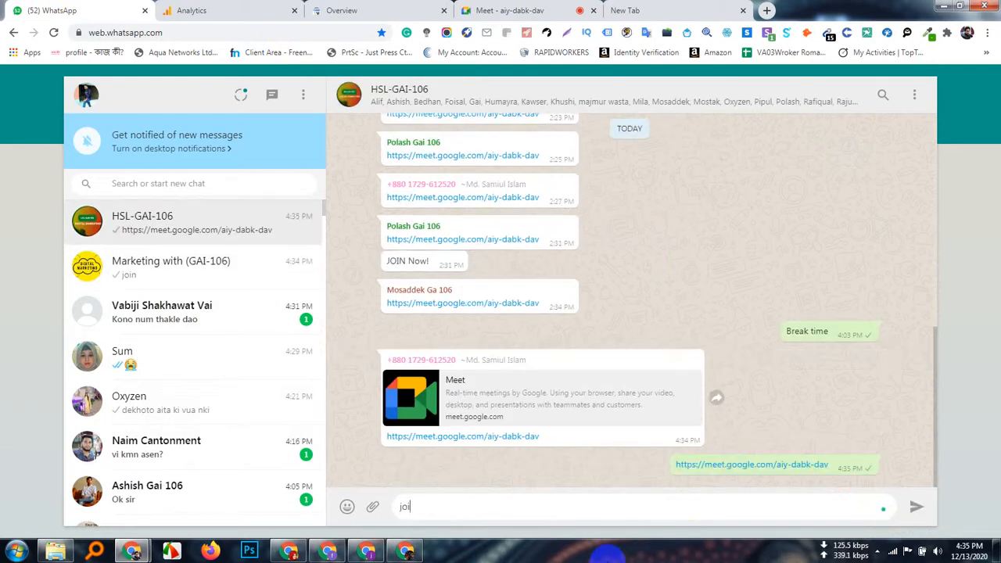
pyautogui.press('Return')
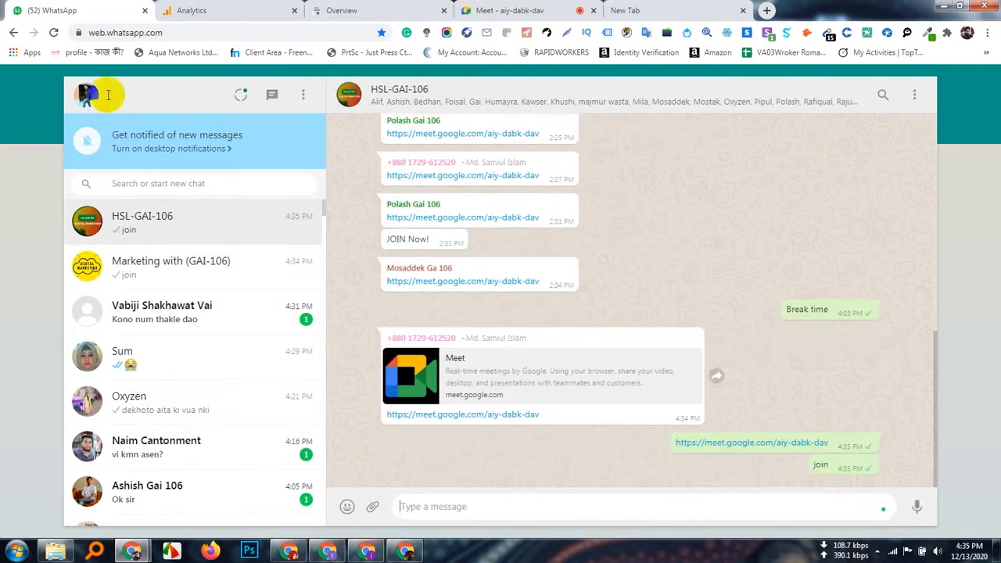
pyautogui.click(202, 12)
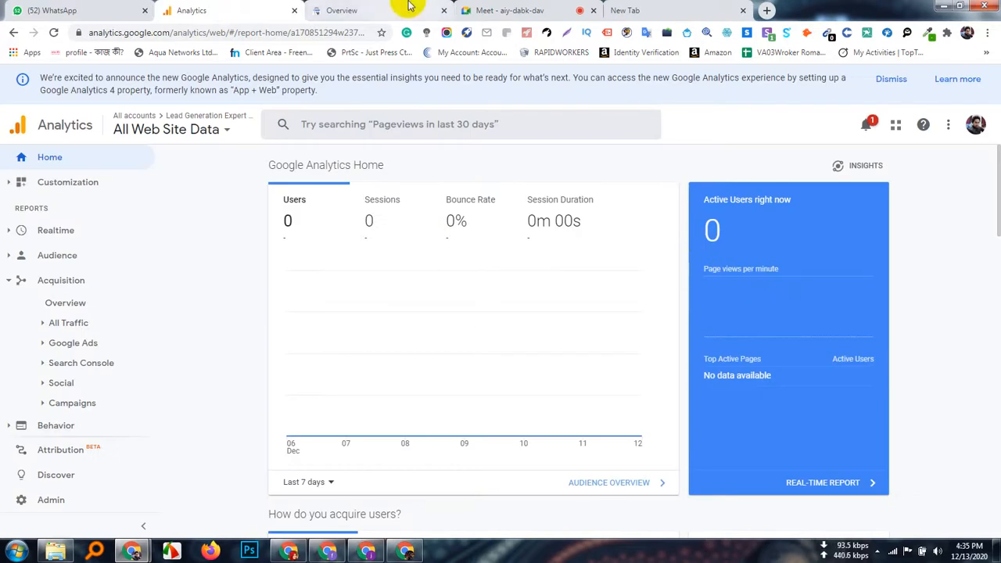
pyautogui.click(501, 11)
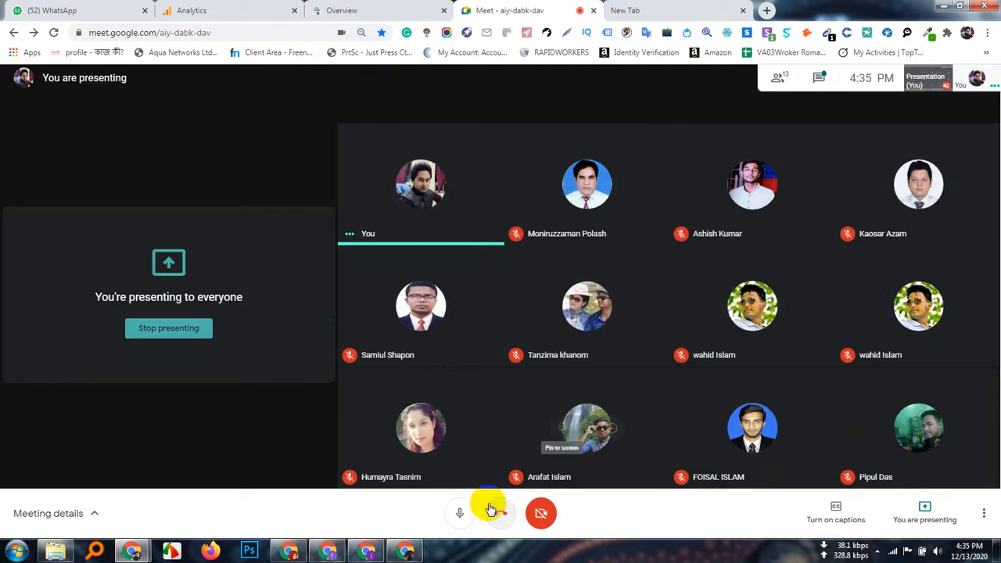
# Step: Switch to the Upwork browser window and highlight the title of the "Convert PDF to spreadsheet" job, ending on the word "spreadsheet"
pyautogui.click(407, 550)
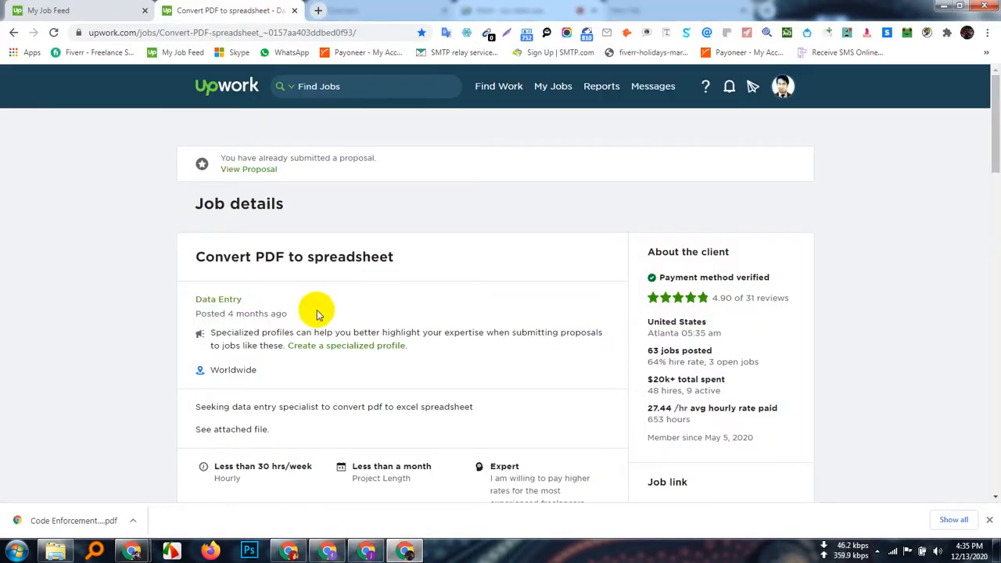
pyautogui.scroll(-2, 304, 296)
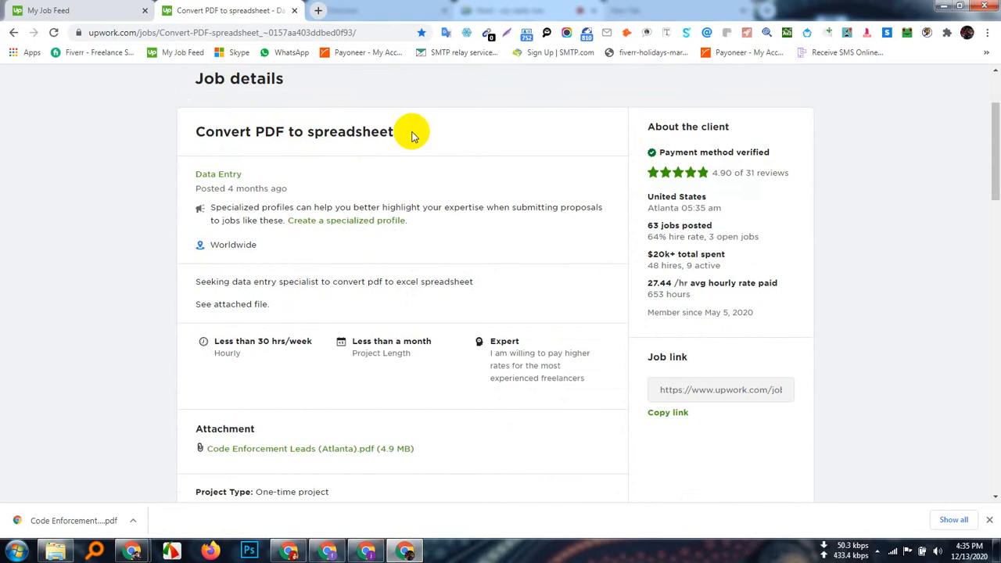
pyautogui.moveTo(410, 132); pyautogui.dragTo(186, 123)
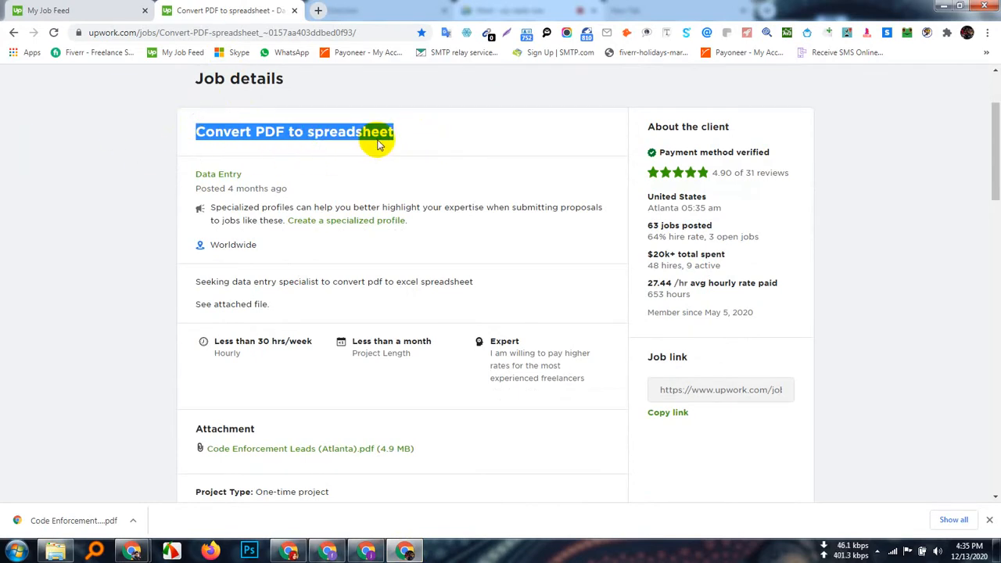
pyautogui.click(317, 132)
pyautogui.moveTo(307, 131); pyautogui.dragTo(422, 131)
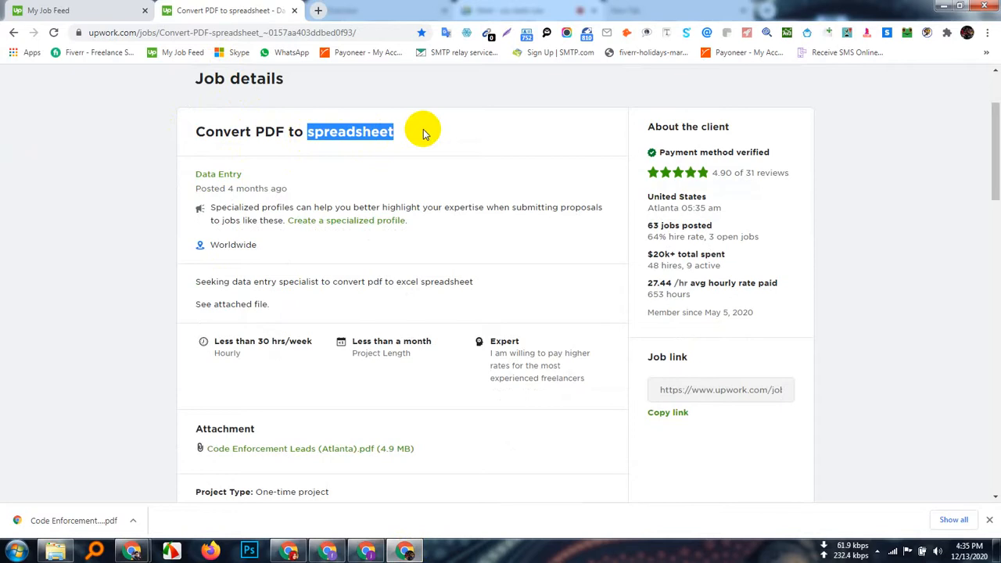
# Step: Look through the job's description, attachment, proposal questions, and skills and expertise
pyautogui.scroll(-1, 293, 231)
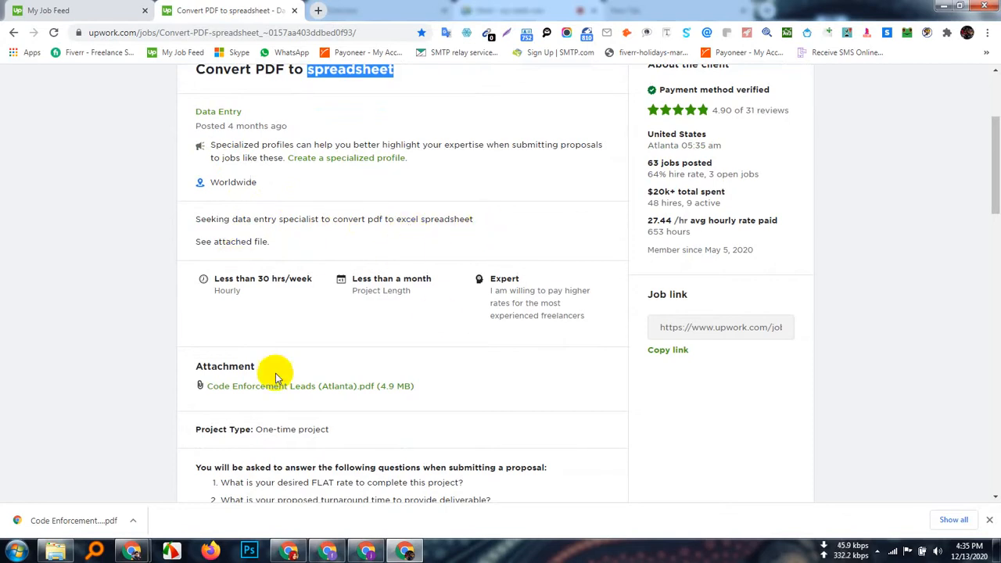
pyautogui.scroll(-2, 282, 337)
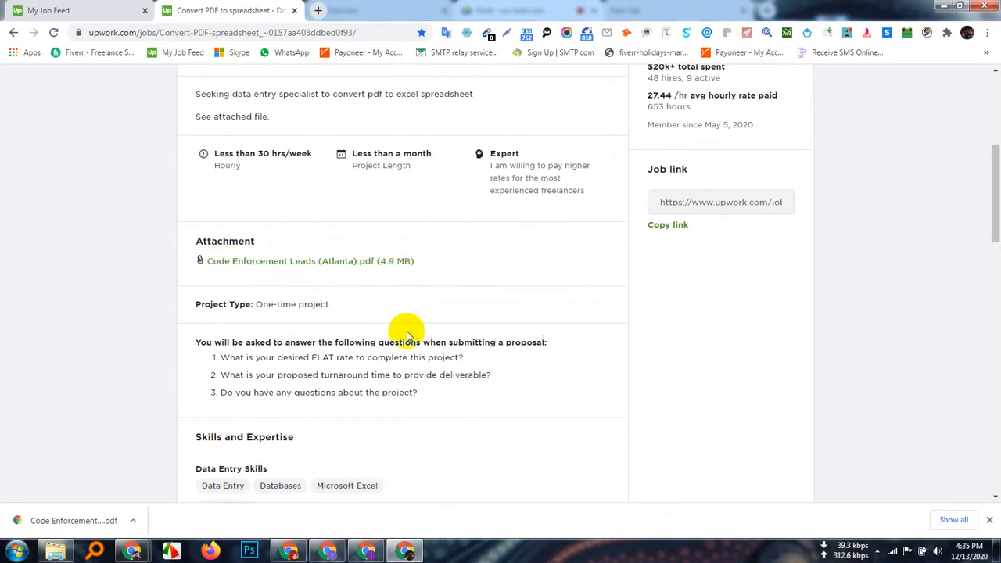
pyautogui.scroll(-1, 412, 329)
pyautogui.scroll(4, 393, 358)
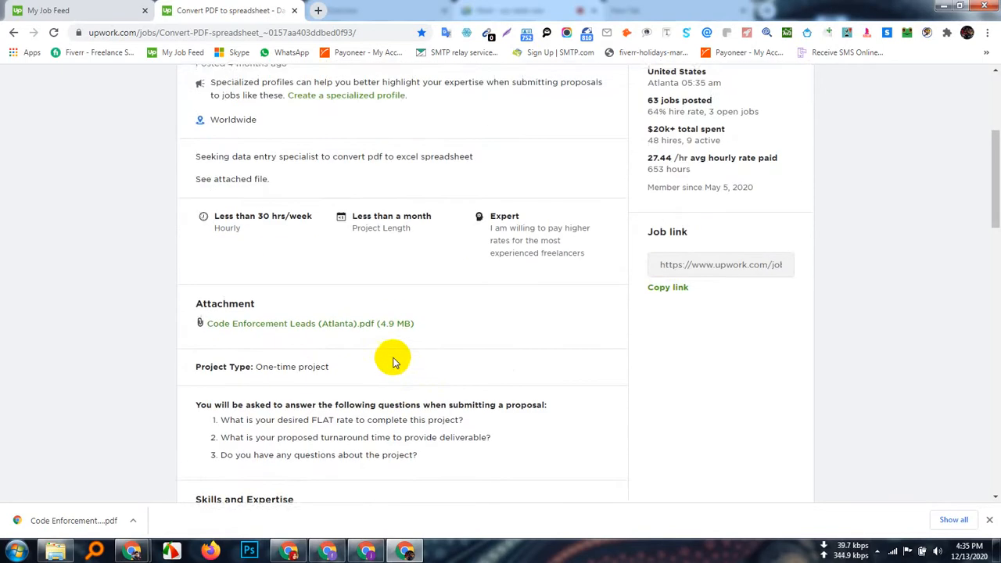
pyautogui.scroll(-5, 394, 360)
pyautogui.scroll(1, 393, 359)
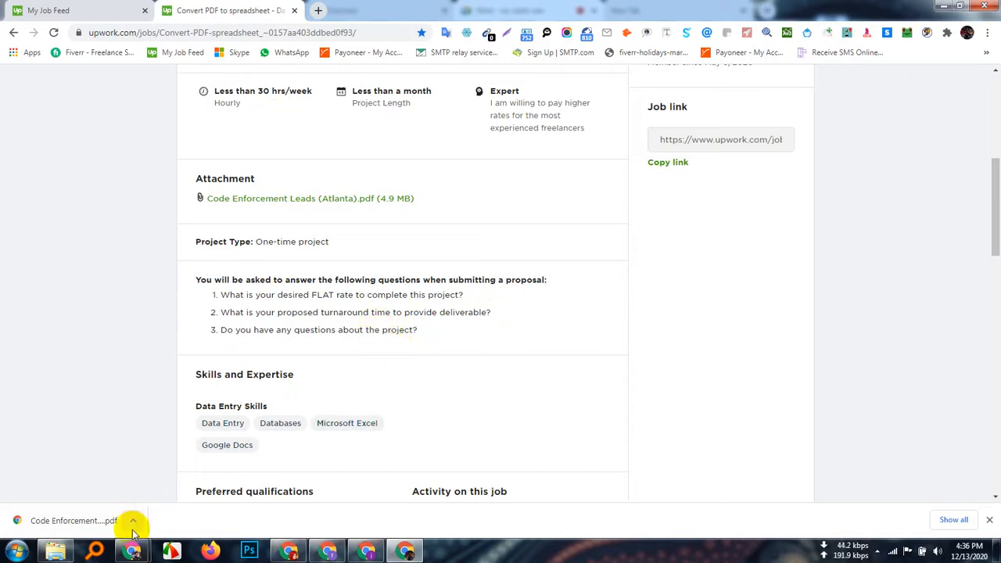
pyautogui.scroll(1, 264, 321)
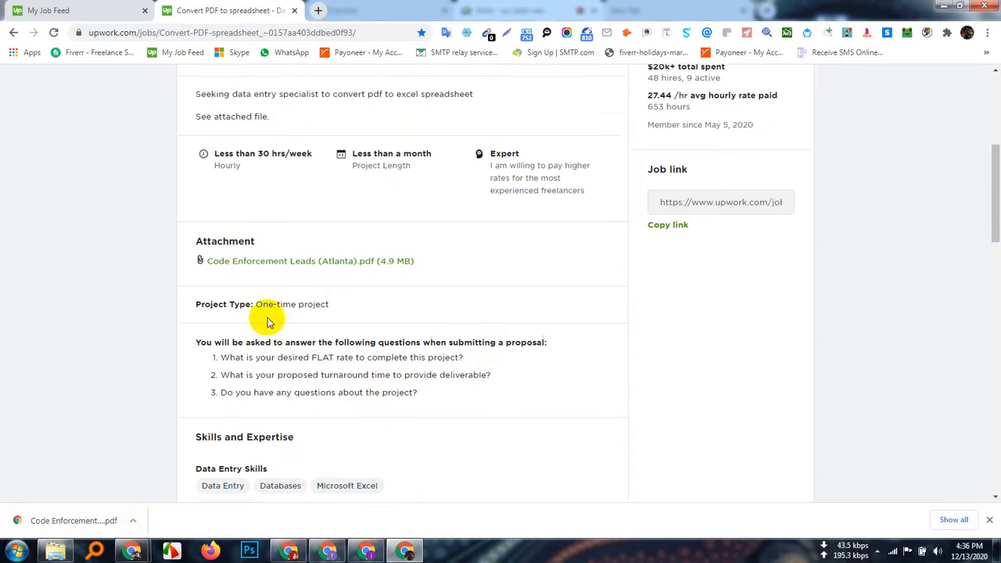
pyautogui.scroll(2, 266, 319)
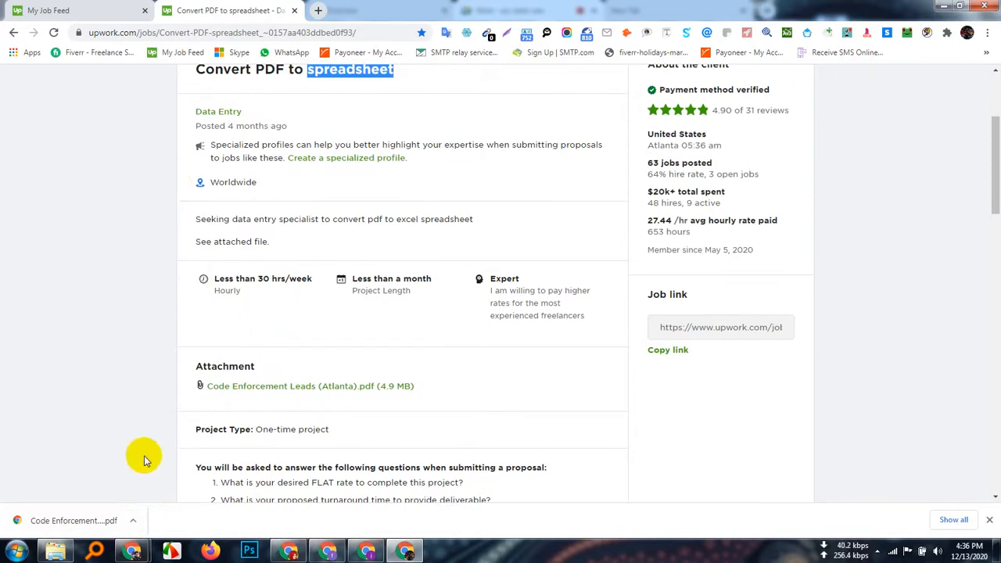
# Step: Show the downloaded attachment in its folder and open Code Enforcement Leads (Atlanta).pdf from Downloads
pyautogui.click(138, 520)
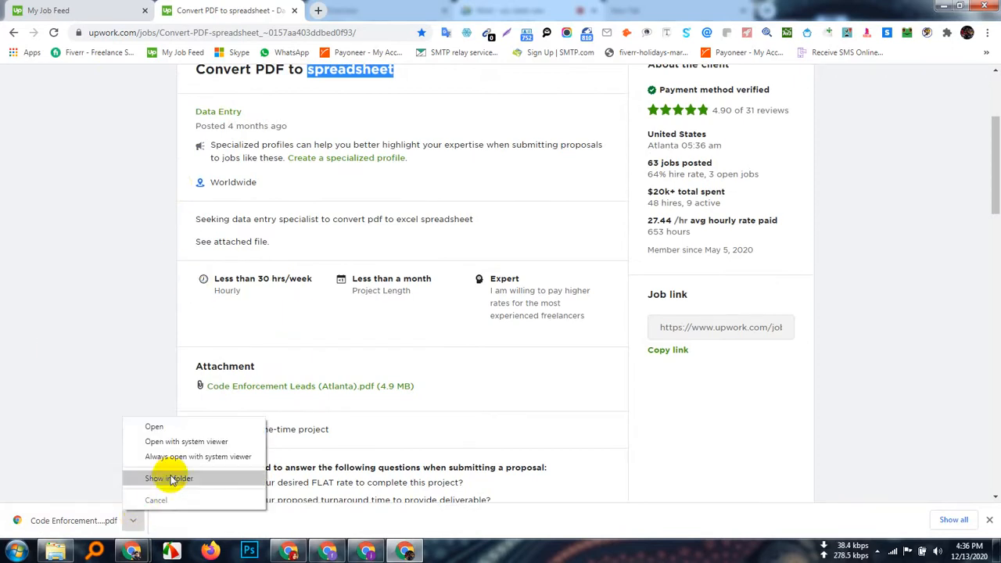
pyautogui.click(169, 475)
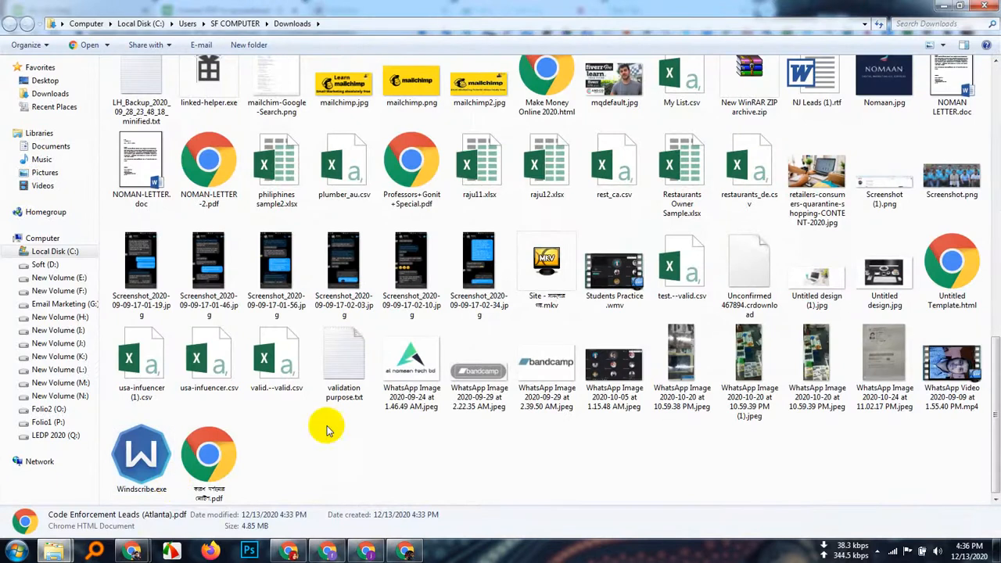
pyautogui.scroll(3, 774, 463)
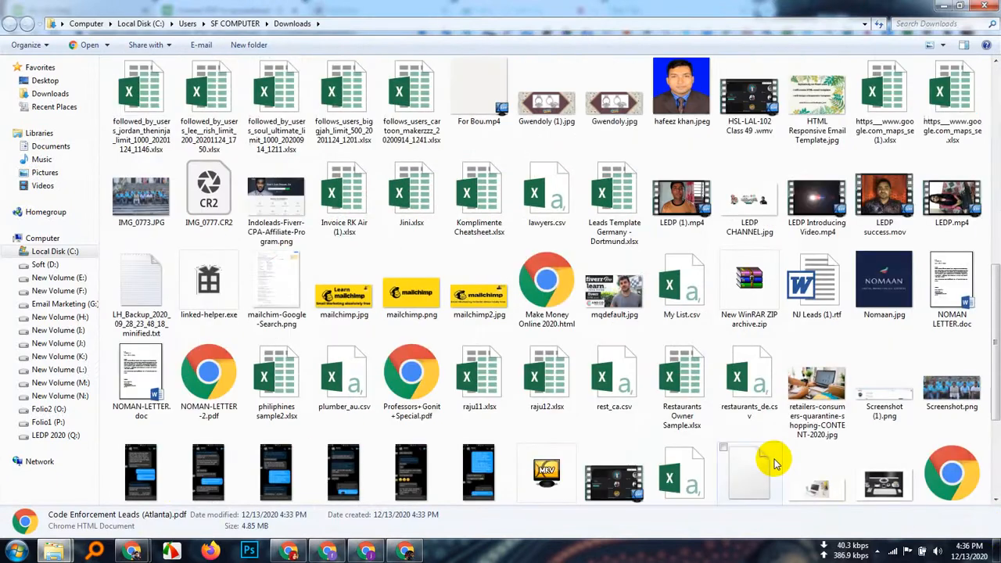
pyautogui.scroll(9, 774, 463)
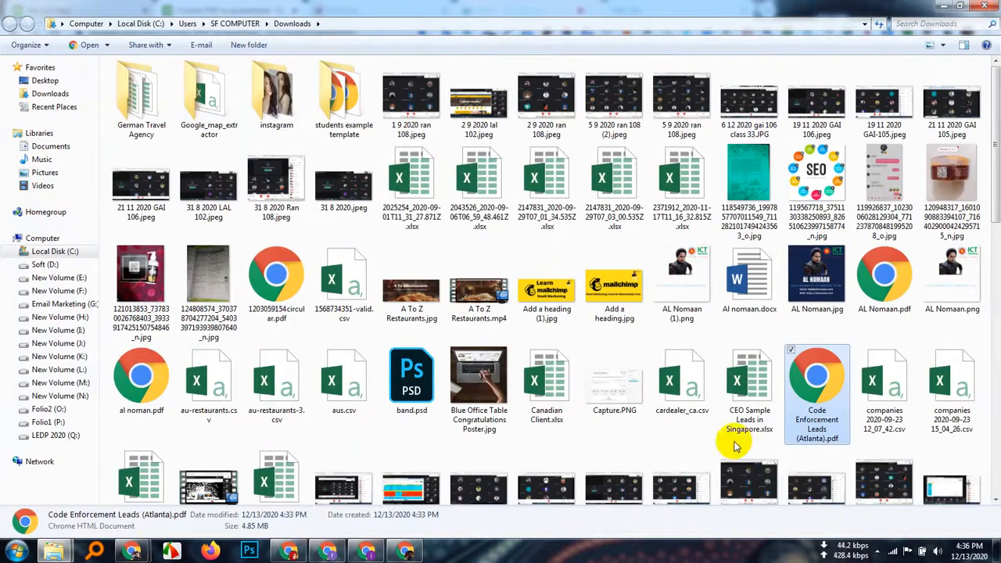
pyautogui.doubleClick(817, 387)
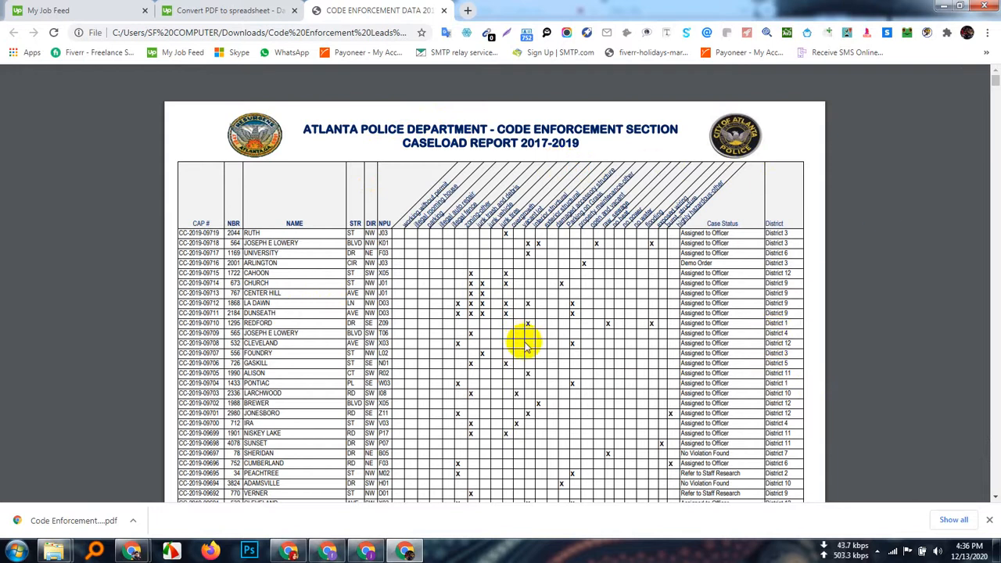
# Step: Look through the caseload report's table pages in the PDF, from the first pages on to around page 200
pyautogui.scroll(-3, 530, 332)
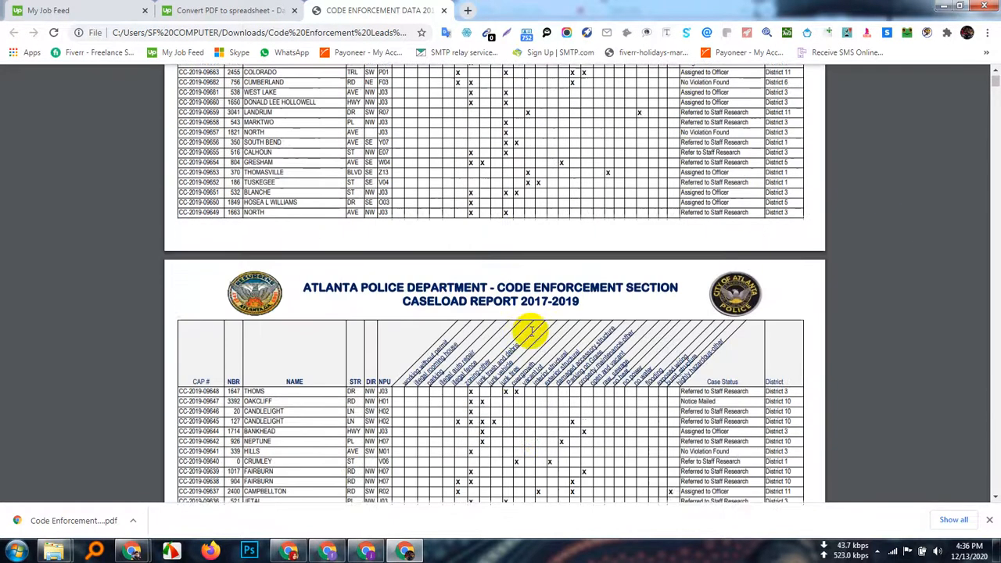
pyautogui.scroll(-1, 584, 362)
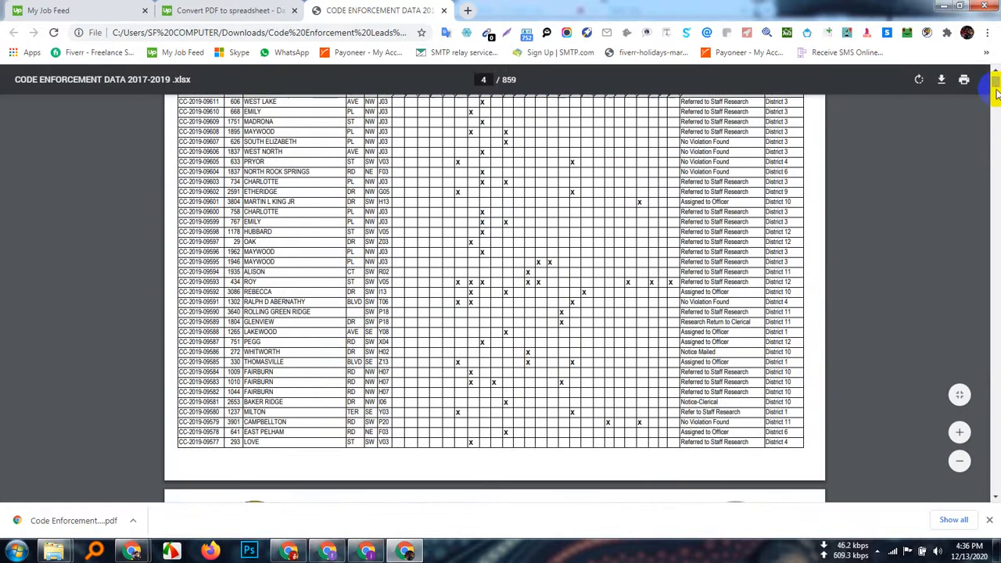
pyautogui.moveTo(996, 84); pyautogui.dragTo(996, 171)
pyautogui.scroll(-3, 778, 289)
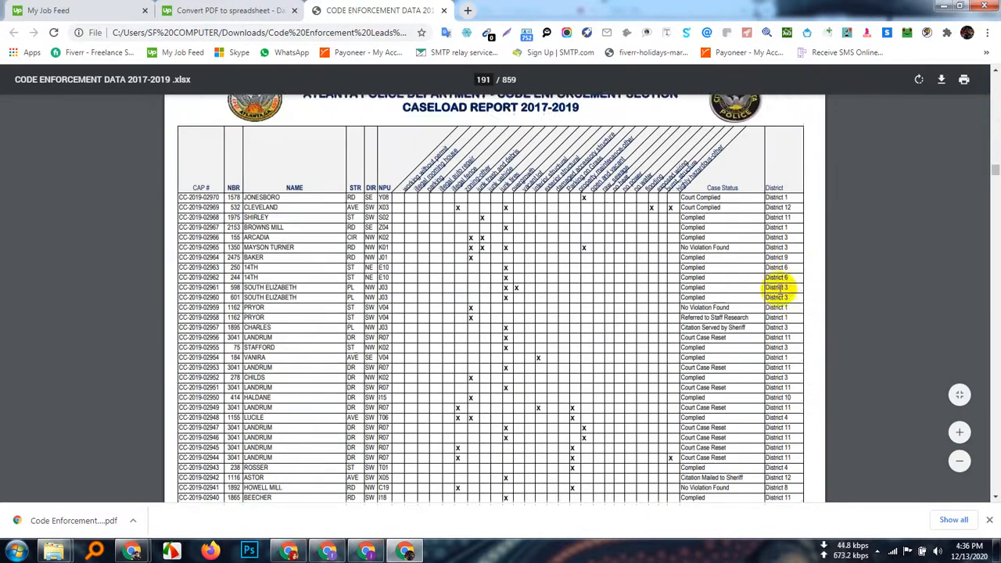
pyautogui.scroll(-20, 771, 293)
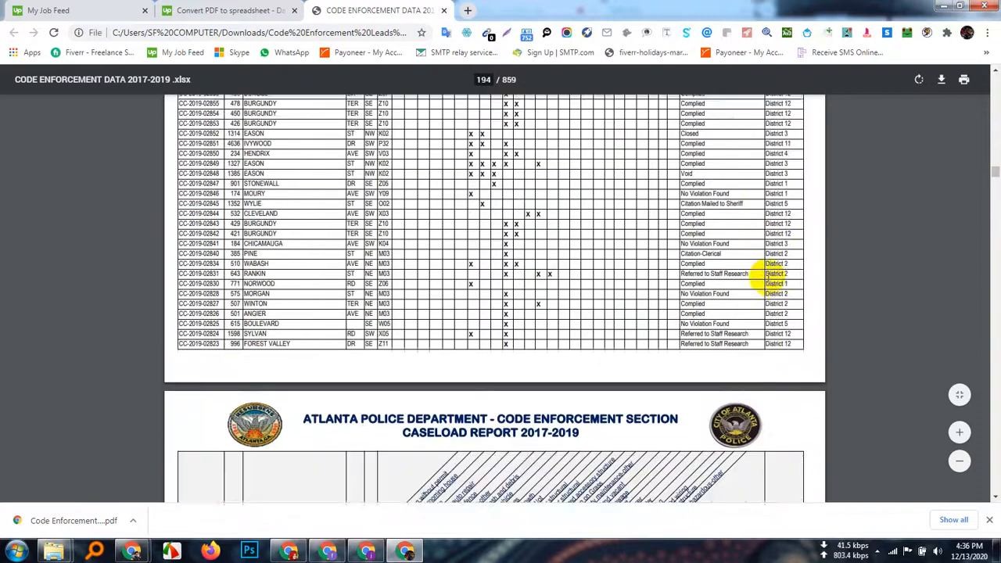
pyautogui.scroll(-20, 762, 265)
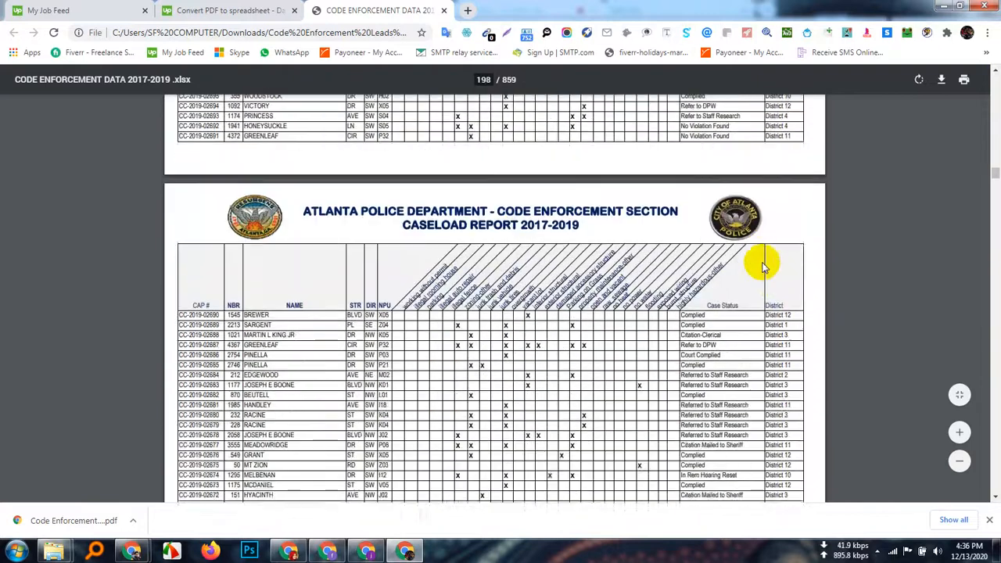
pyautogui.scroll(-5, 762, 266)
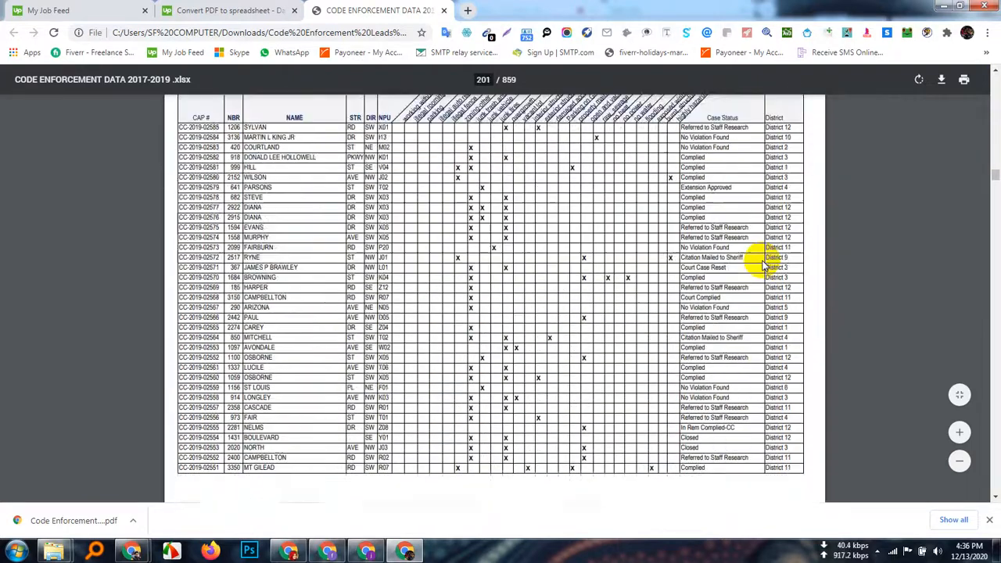
pyautogui.scroll(-2, 763, 266)
pyautogui.scroll(5, 761, 261)
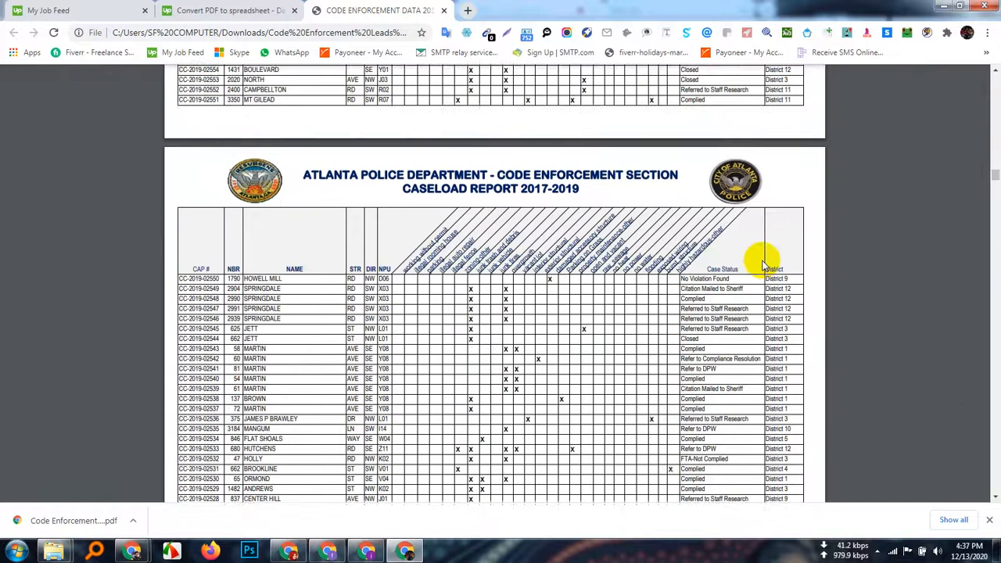
pyautogui.scroll(-4, 751, 258)
pyautogui.scroll(10, 659, 215)
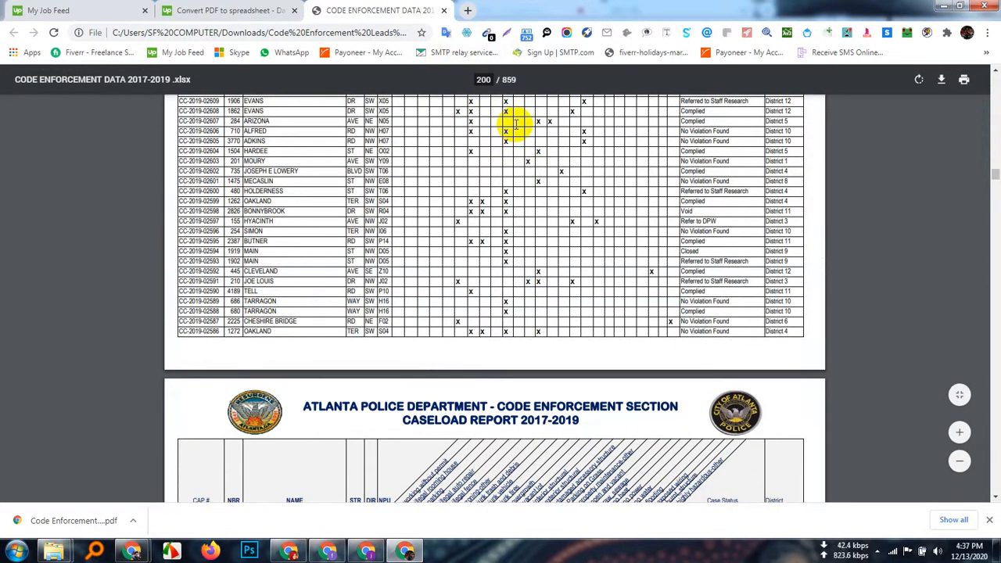
# Step: Finish looking over the case tables around page 200 and return to page 1 of the caseload report PDF
pyautogui.scroll(4, 516, 124)
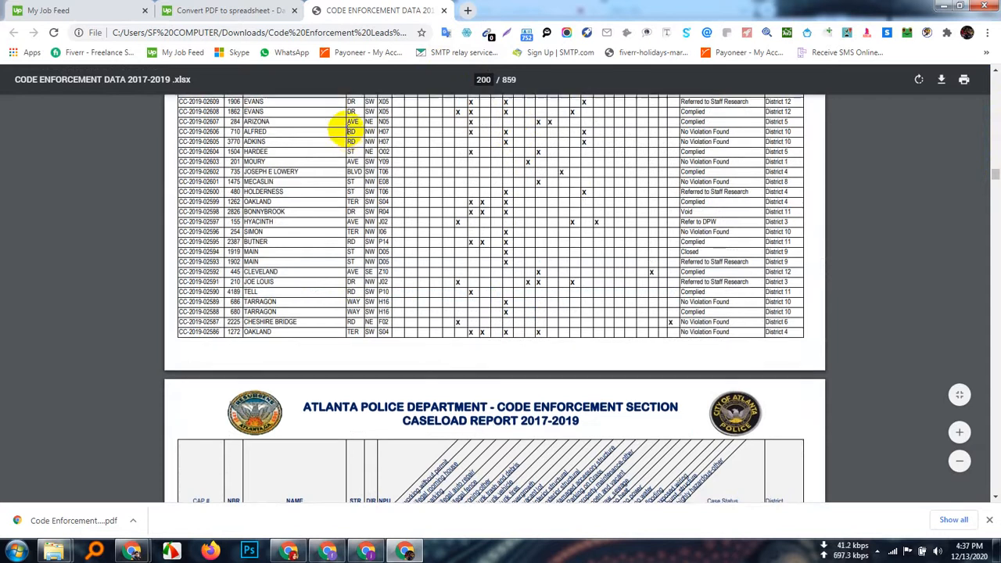
pyautogui.scroll(-2, 290, 98)
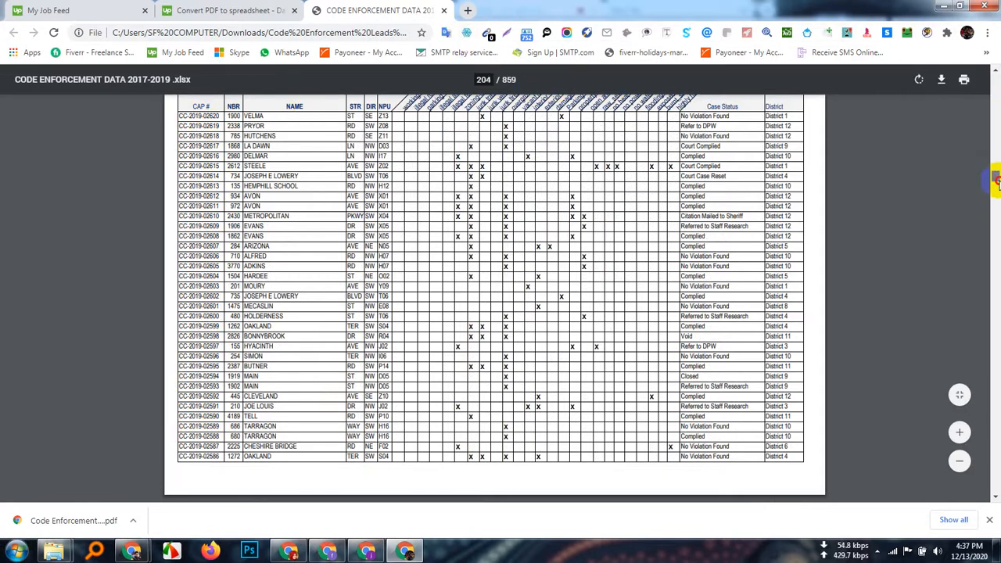
pyautogui.moveTo(995, 175); pyautogui.dragTo(995, 72)
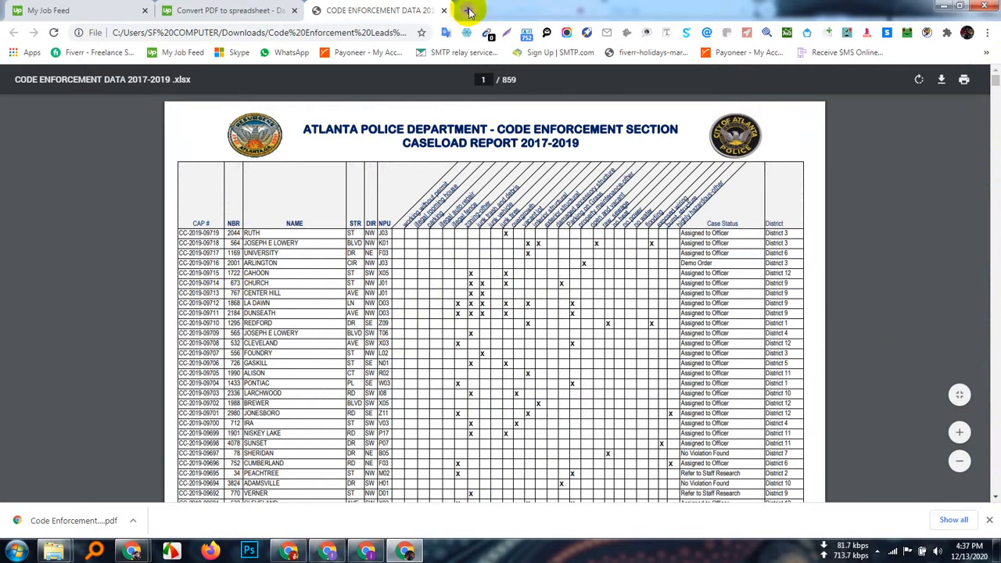
# Step: Search Google for "pdf to excel" in a new browser tab
pyautogui.click(468, 11)
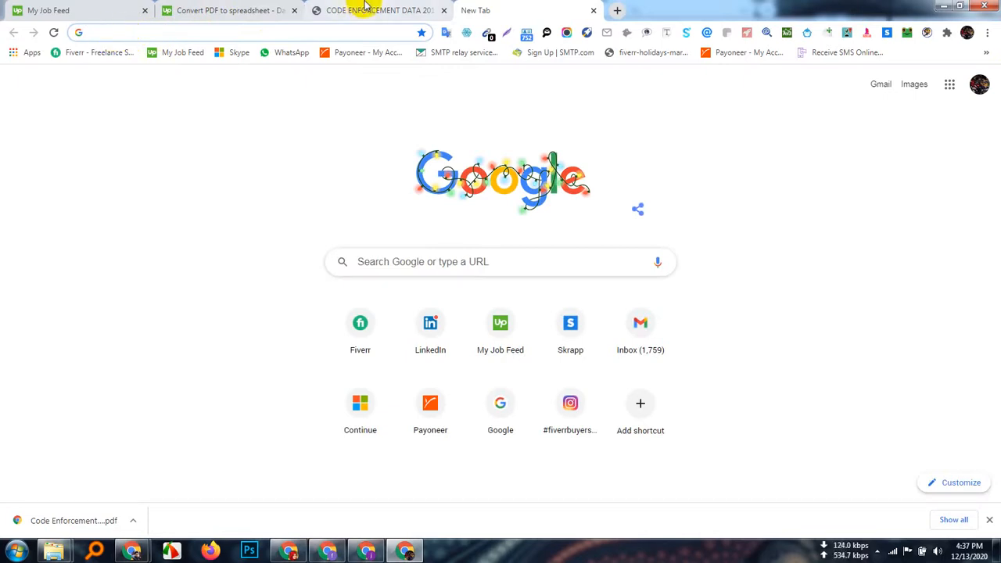
pyautogui.write('p')
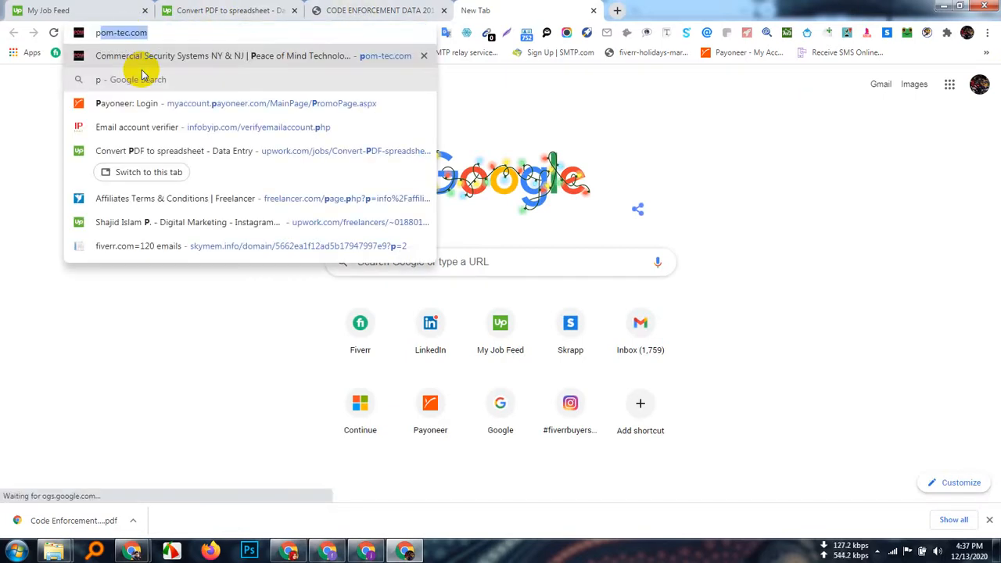
pyautogui.write('df to')
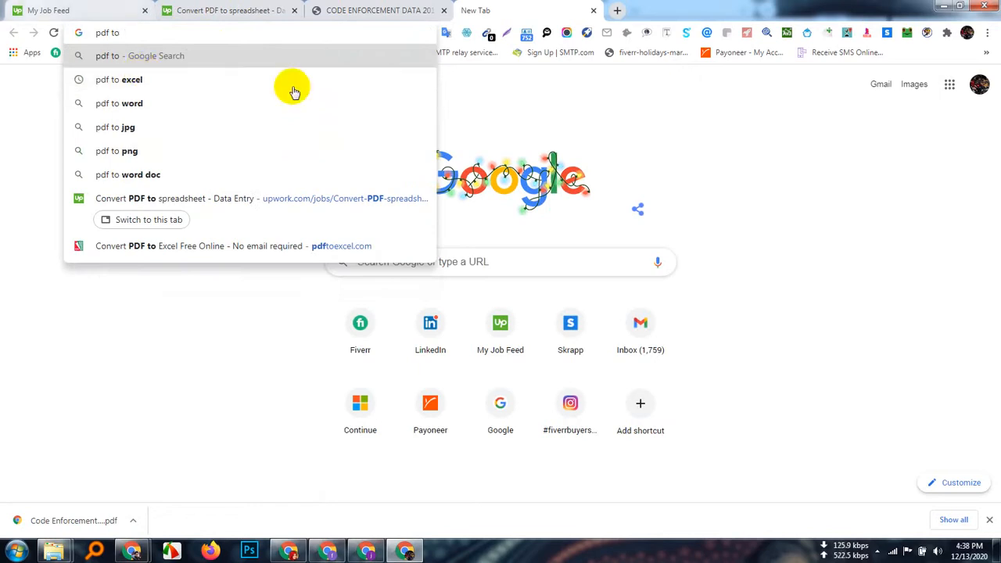
pyautogui.click(143, 80)
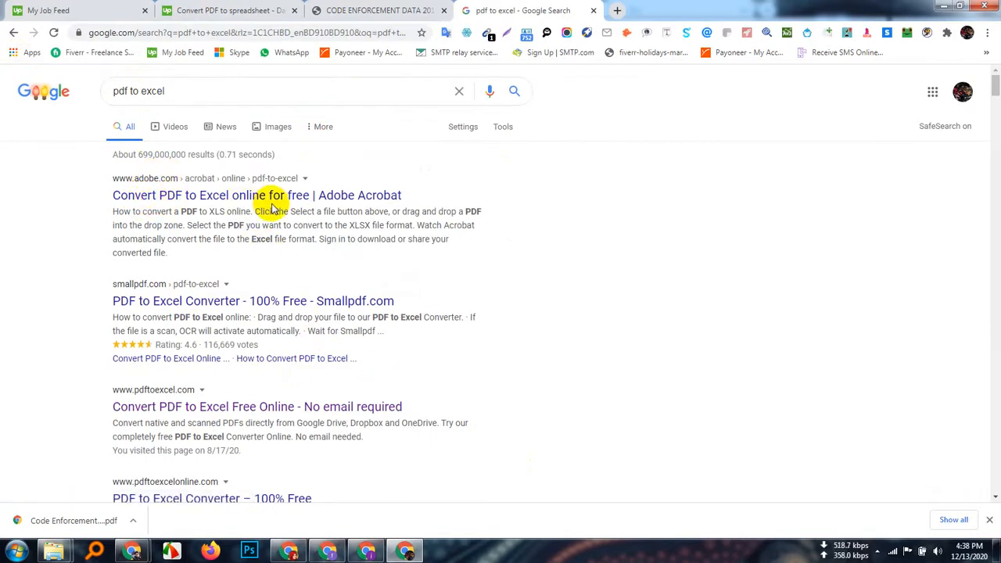
# Step: Open the pdftoexcel.com result "Convert PDF to Excel Free Online" in a separate tab and switch to it
pyautogui.click(305, 195)
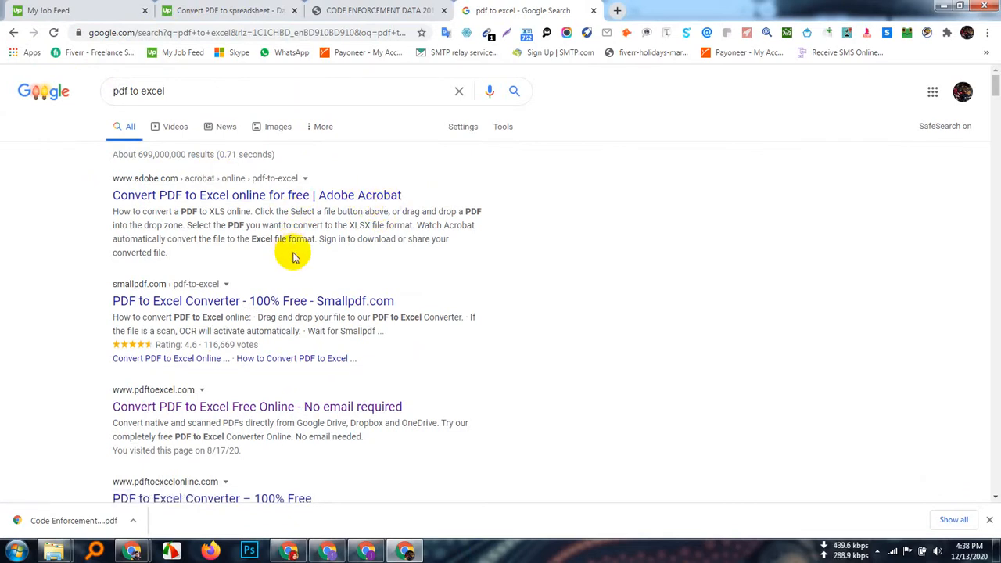
pyautogui.scroll(-1, 291, 254)
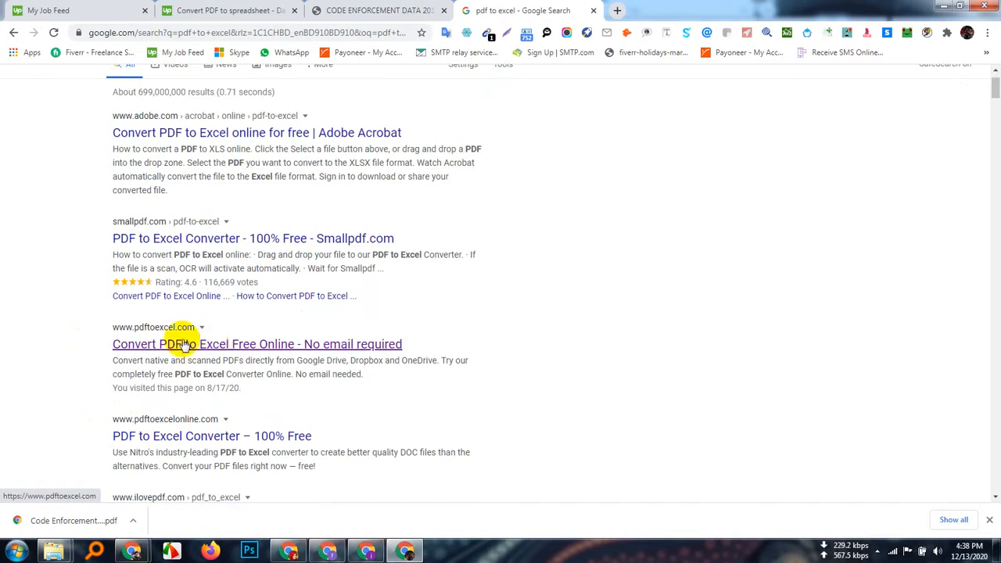
pyautogui.rightClick(232, 345)
pyautogui.click(266, 354)
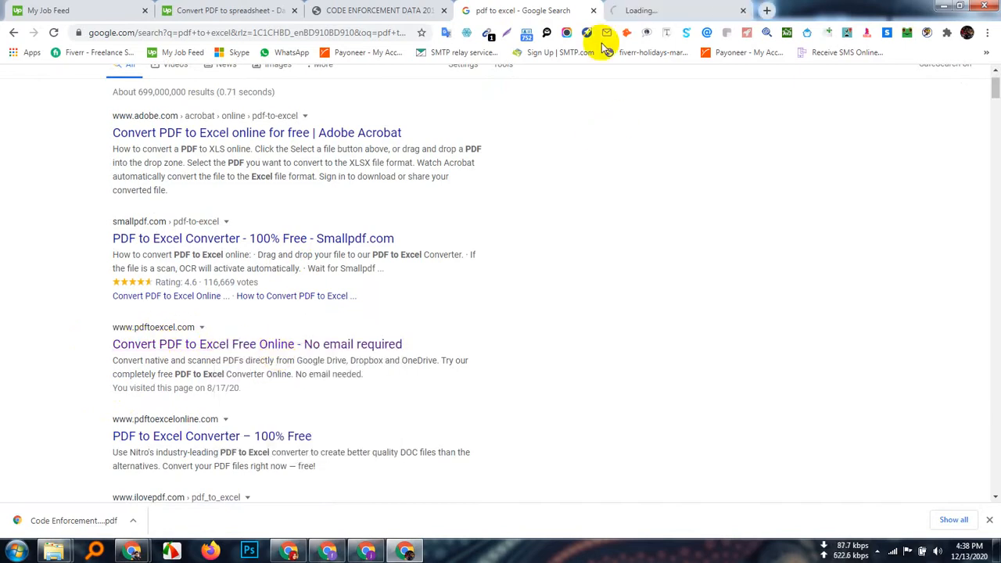
pyautogui.click(662, 10)
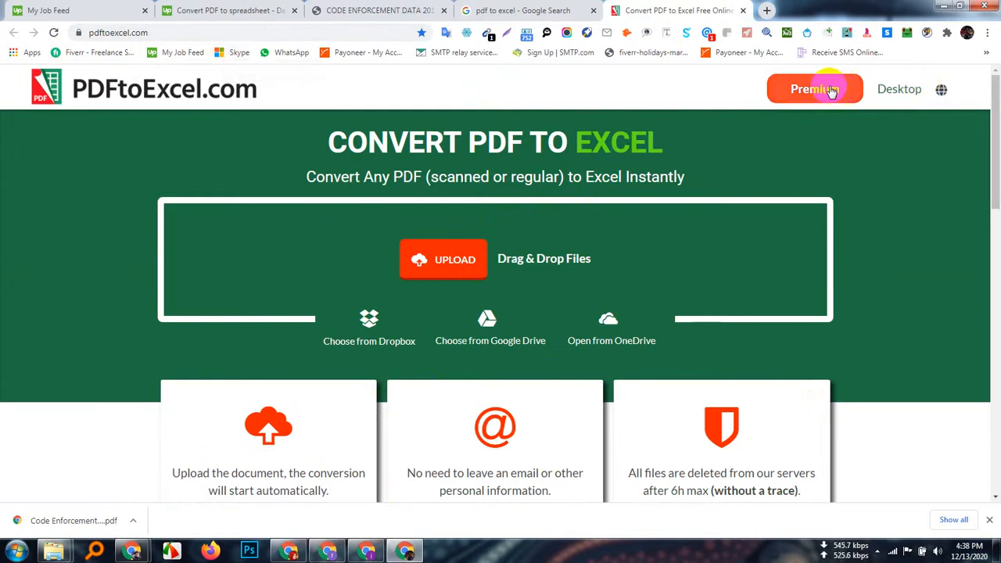
# Step: Upload Code Enforcement Leads (Atlanta).pdf from the Downloads folder to the PDF to Excel converter
pyautogui.scroll(-2, 782, 434)
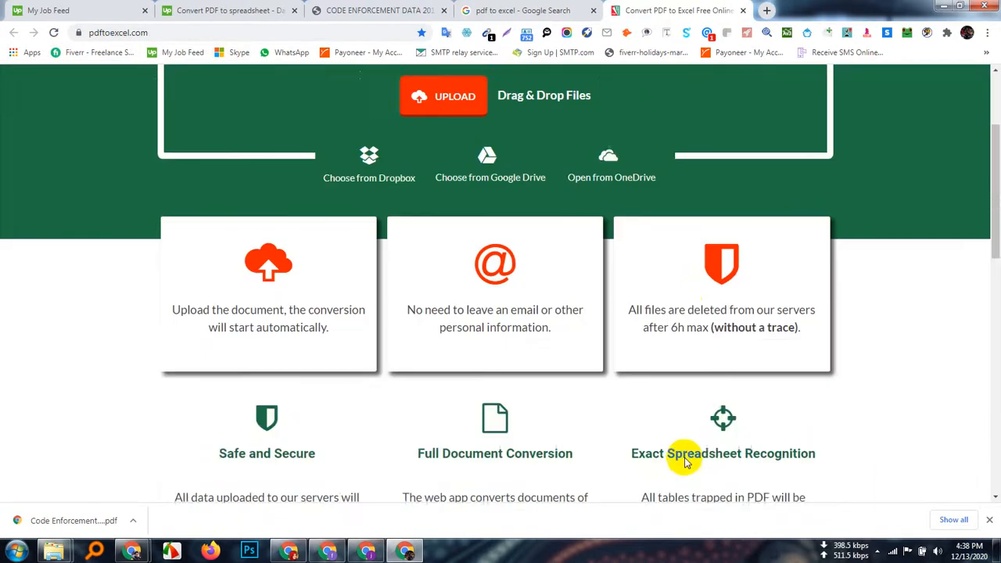
pyautogui.scroll(1, 704, 438)
pyautogui.click(436, 197)
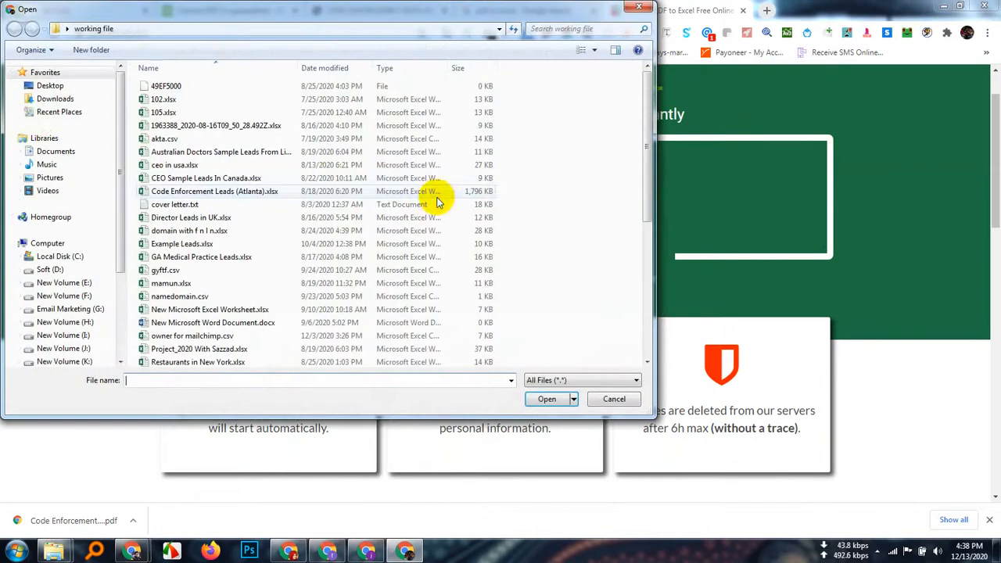
pyautogui.click(52, 85)
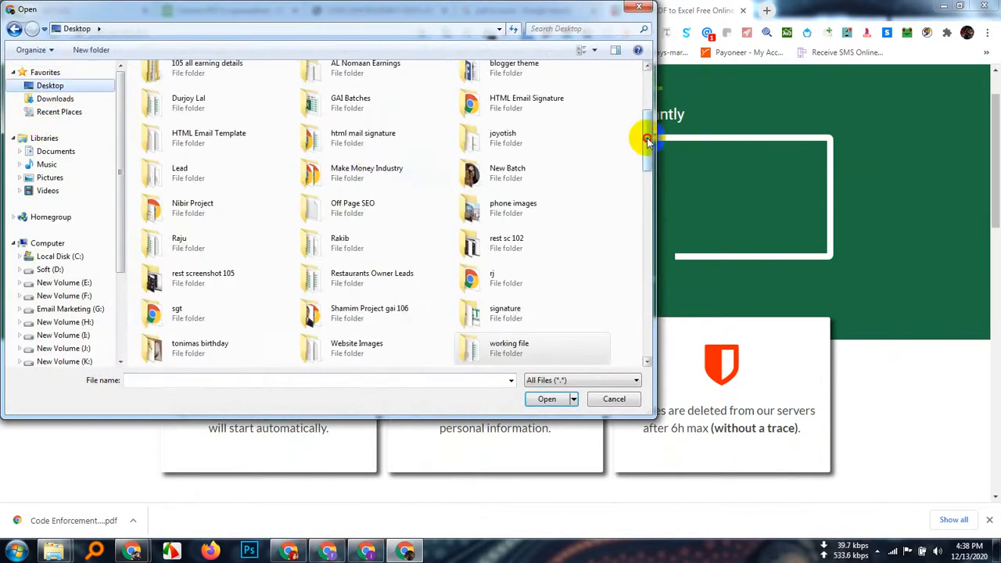
pyautogui.moveTo(644, 139); pyautogui.dragTo(621, 128)
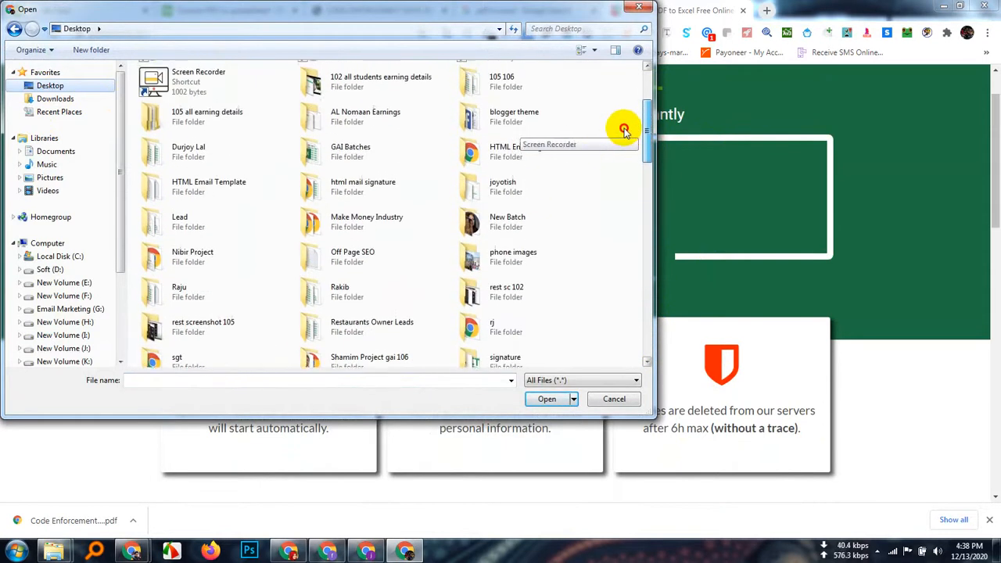
pyautogui.click(57, 99)
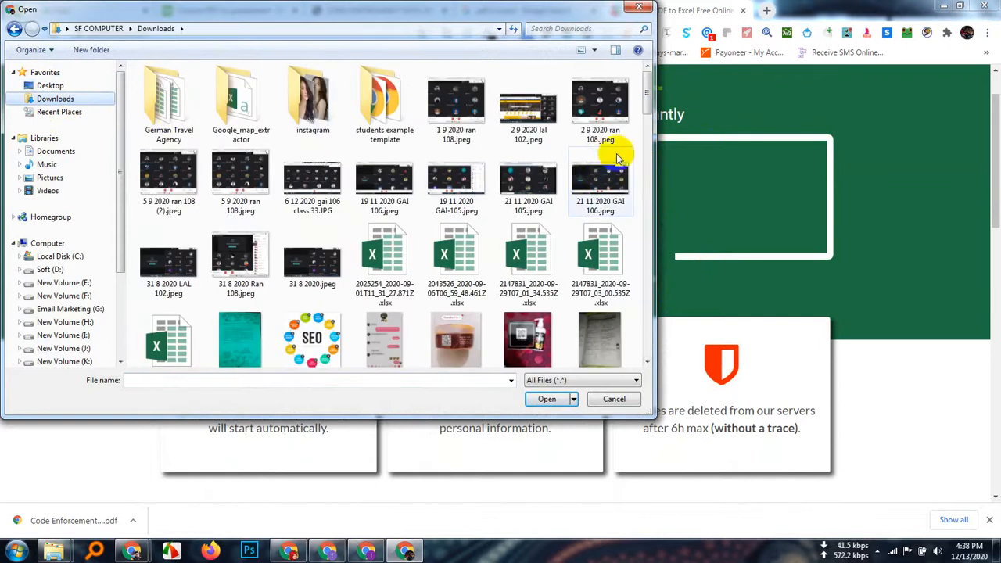
pyautogui.moveTo(643, 99); pyautogui.dragTo(661, 139)
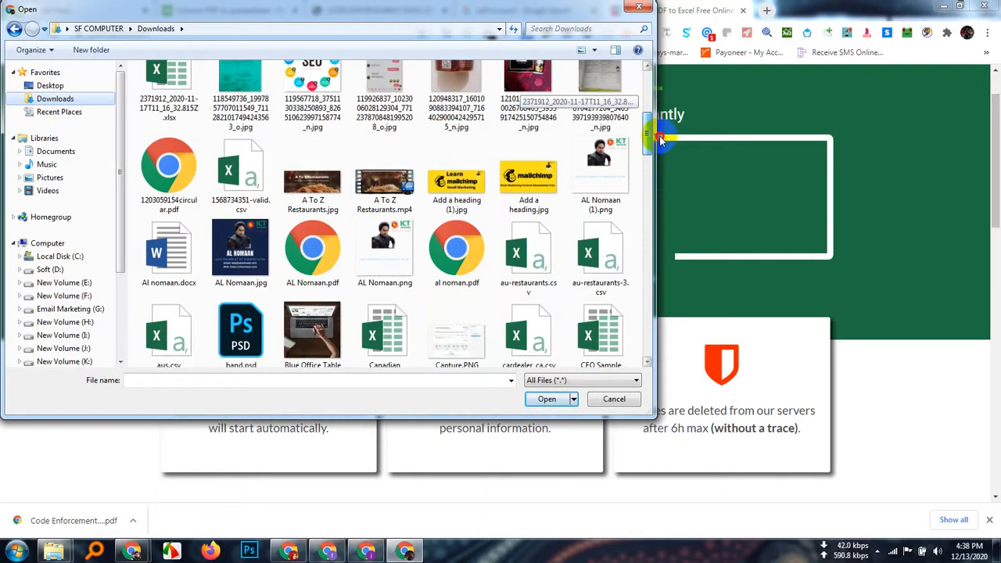
pyautogui.moveTo(661, 139); pyautogui.dragTo(655, 180)
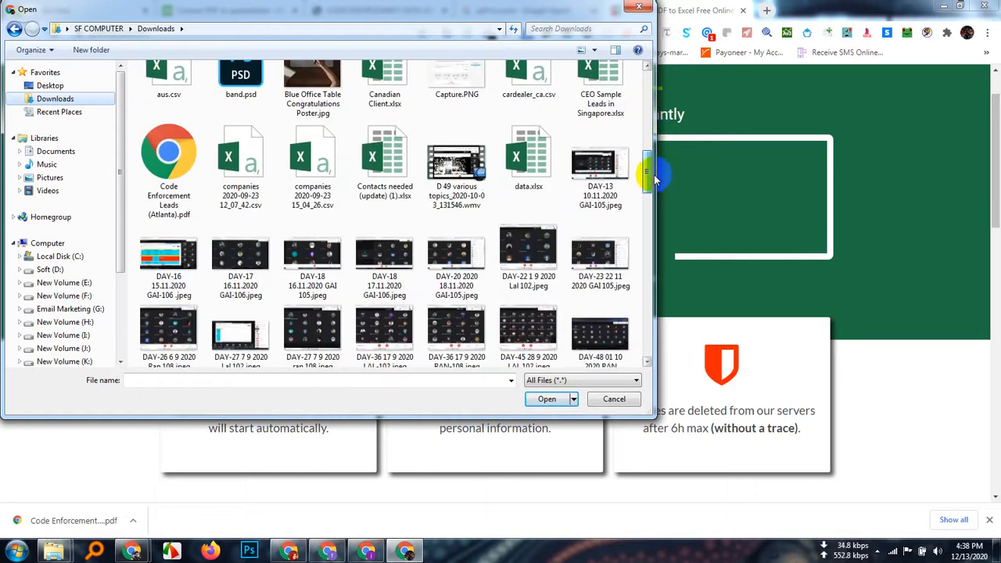
pyautogui.doubleClick(177, 188)
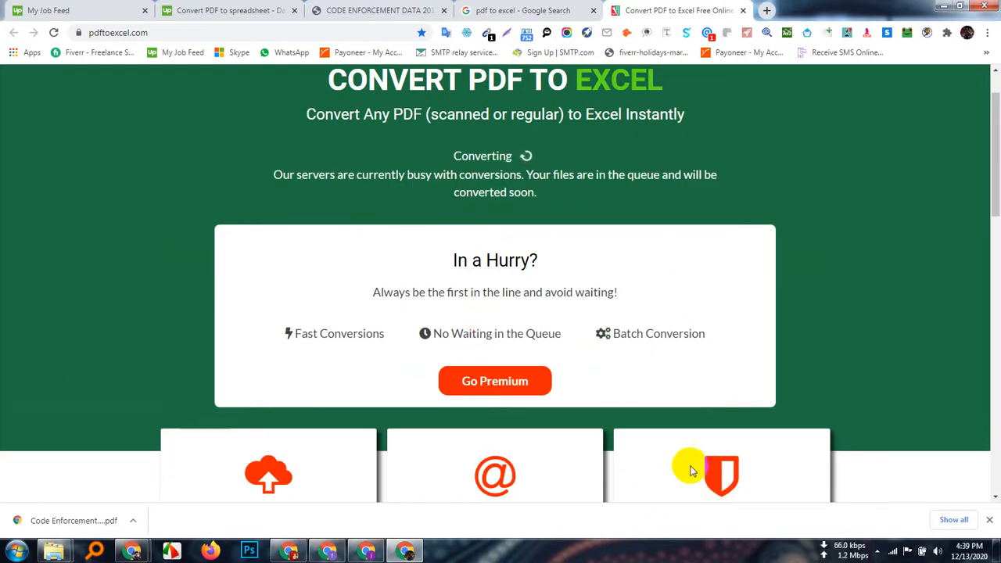
pyautogui.scroll(1, 548, 395)
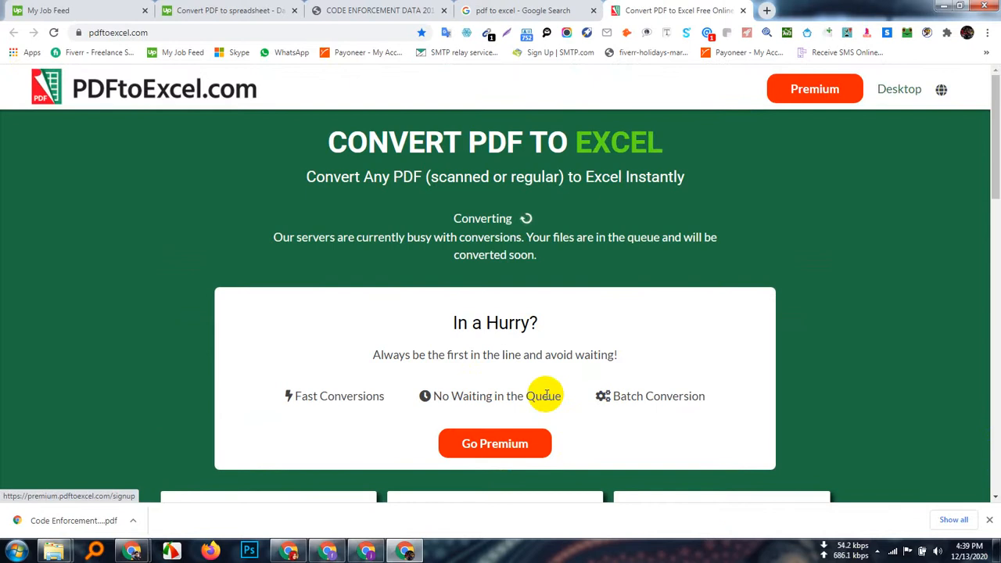
pyautogui.scroll(-2, 548, 395)
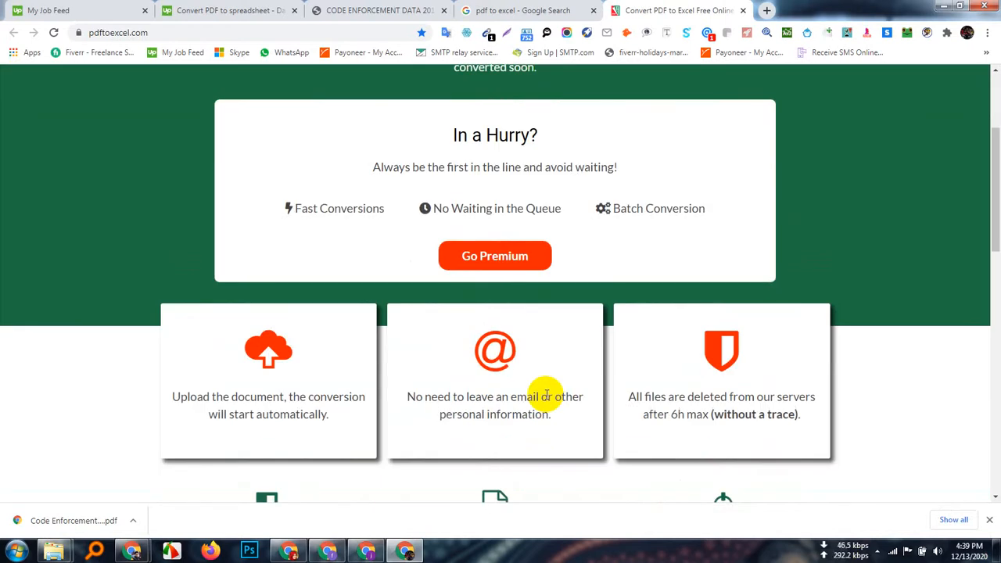
pyautogui.scroll(-4, 547, 395)
pyautogui.scroll(6, 546, 395)
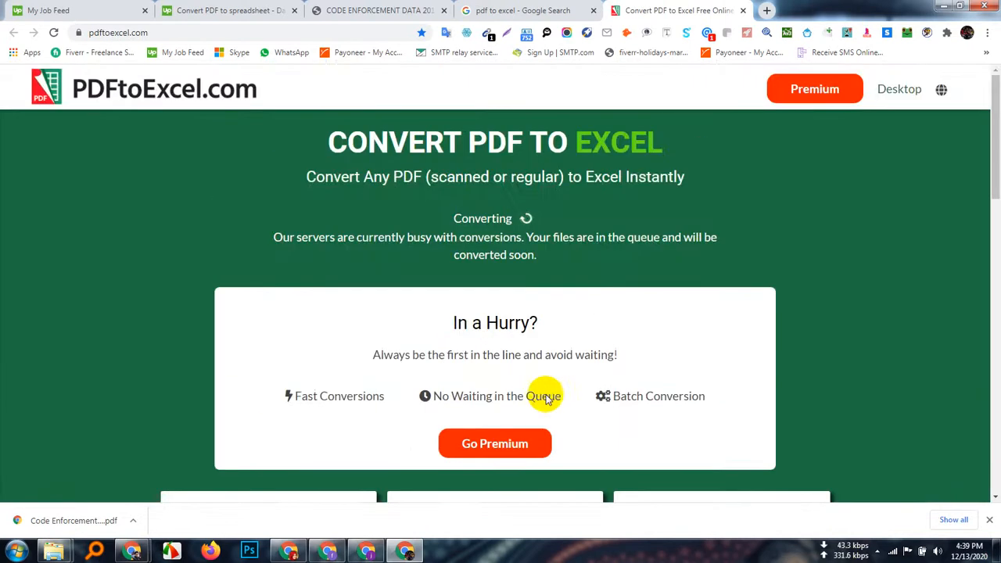
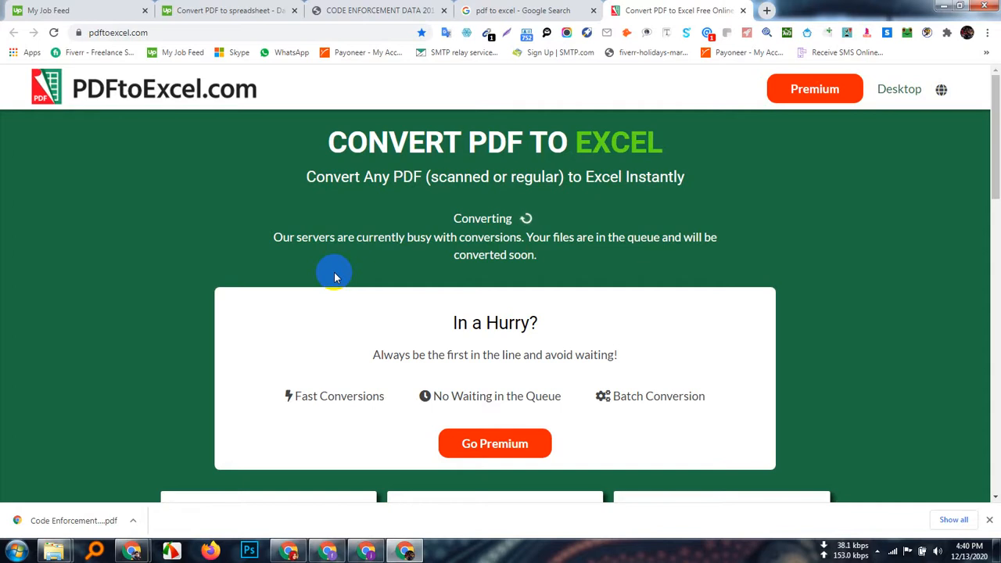
pyautogui.click(968, 35)
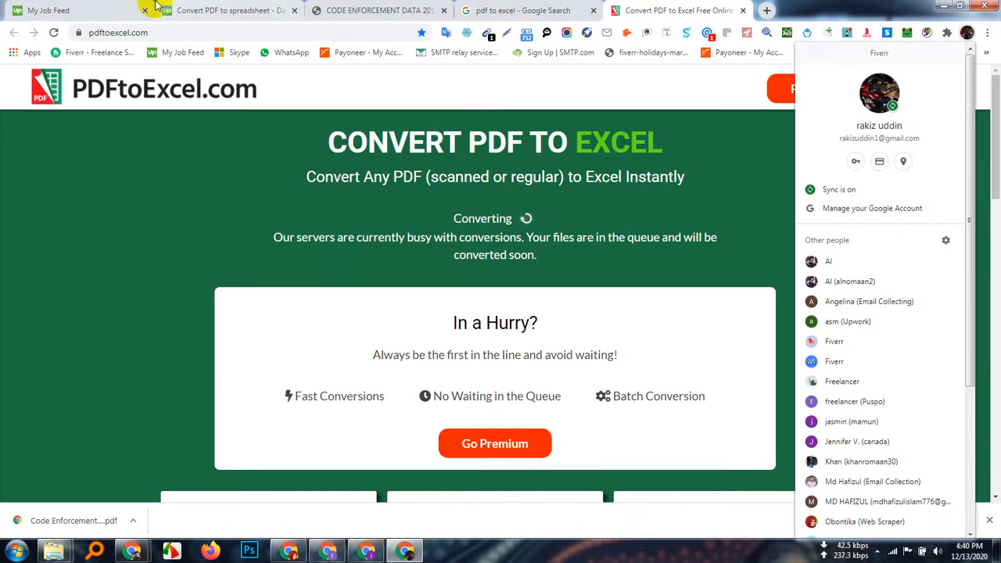
# Step: Return to the Upwork job feed and search the jobs for "pdf to excel"
pyautogui.click(70, 8)
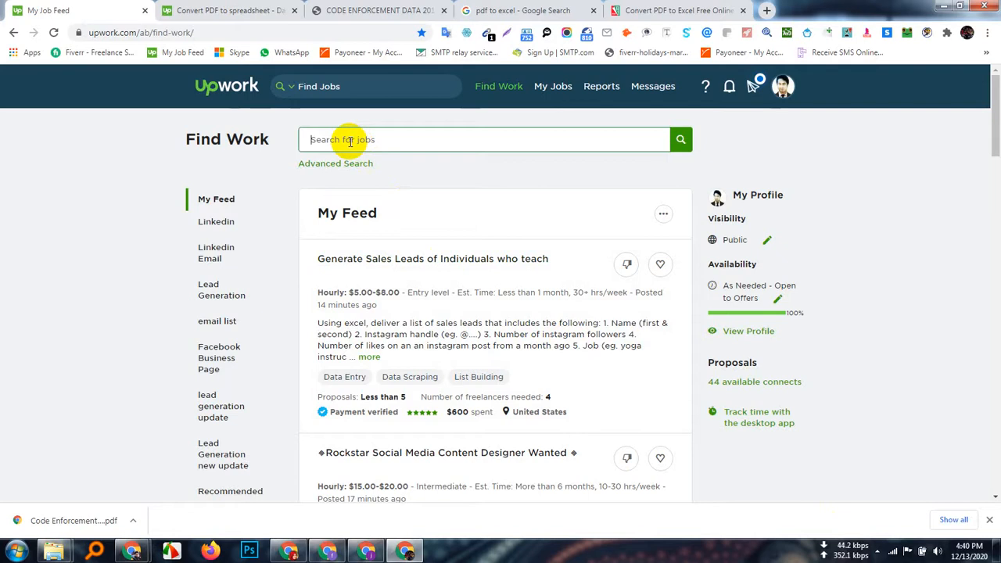
pyautogui.click(350, 141)
pyautogui.write('pdf to')
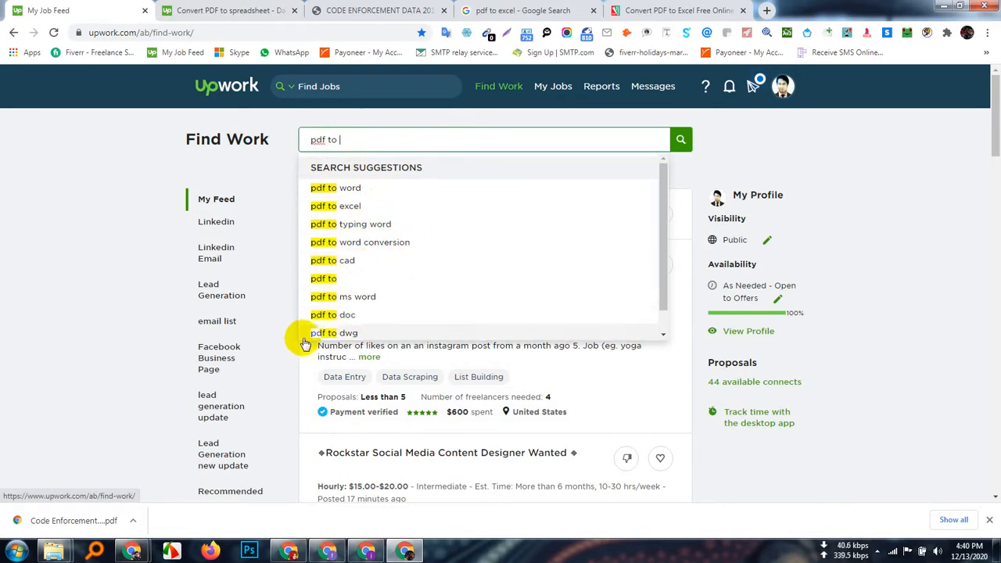
pyautogui.scroll(-1, 440, 277)
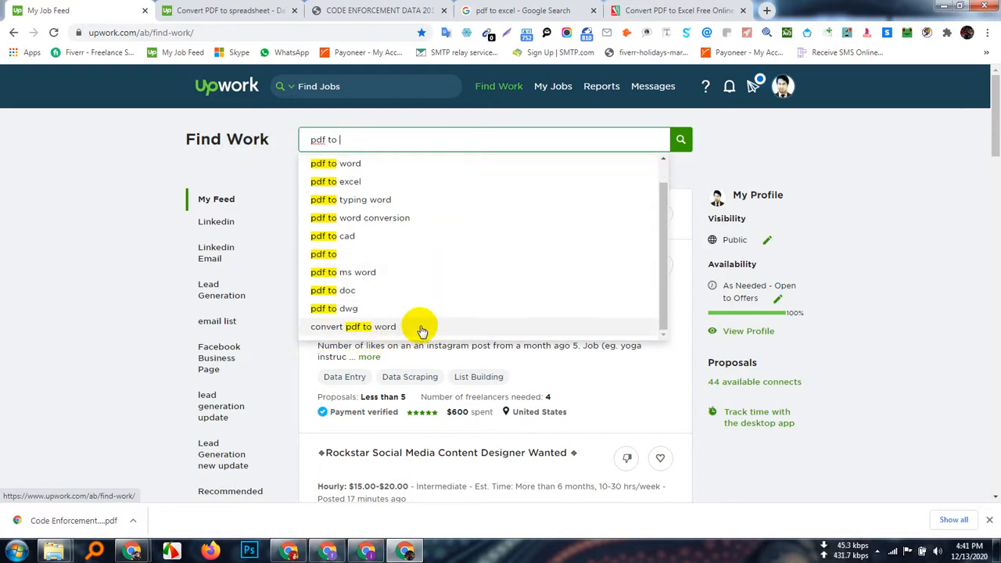
pyautogui.scroll(1, 420, 329)
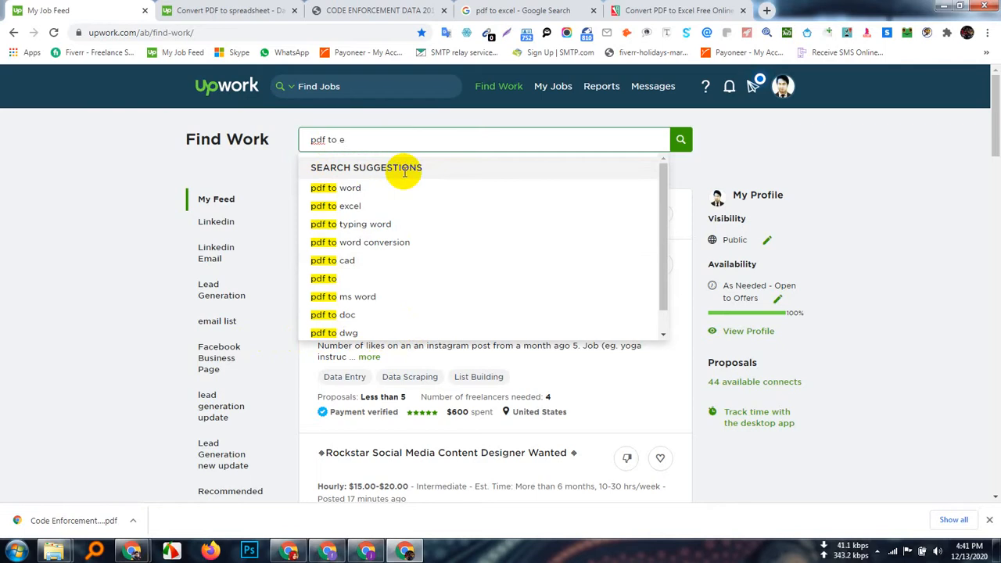
pyautogui.write('xcel')
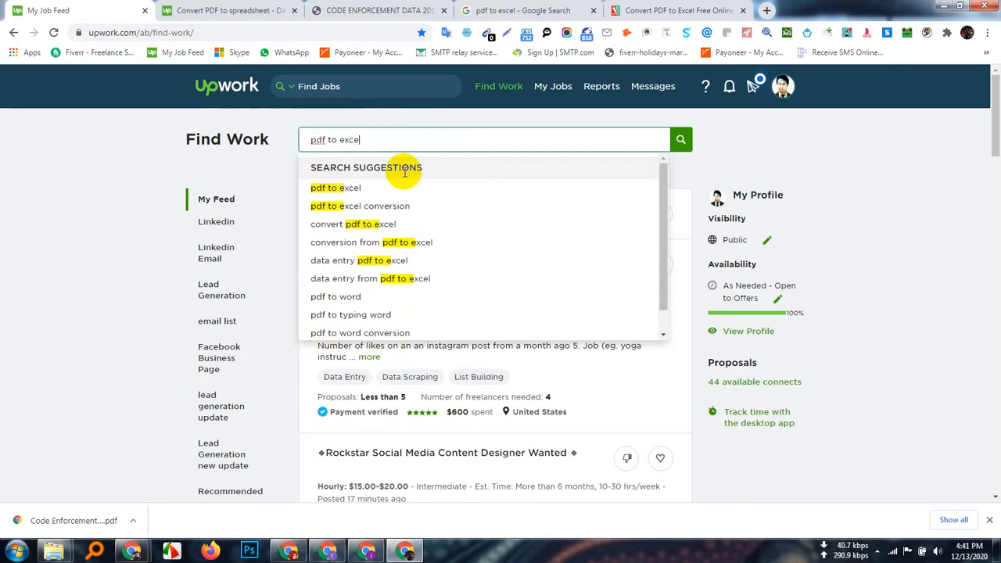
pyautogui.press('Return')
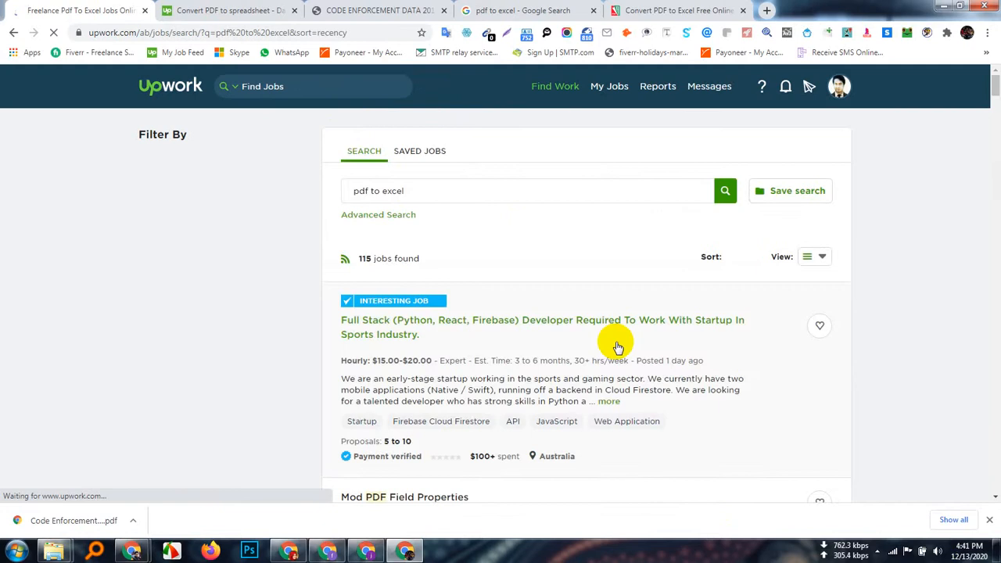
# Step: Look through the "pdf to excel" job results and expand the description of "Create beautiful report in Excel"
pyautogui.scroll(-2, 476, 380)
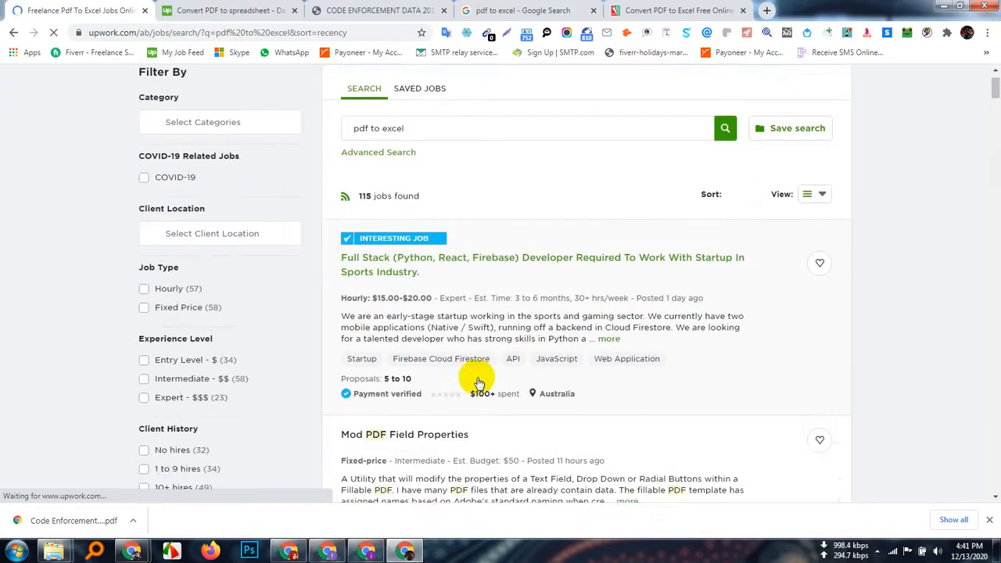
pyautogui.scroll(-1, 479, 382)
pyautogui.scroll(-2, 479, 378)
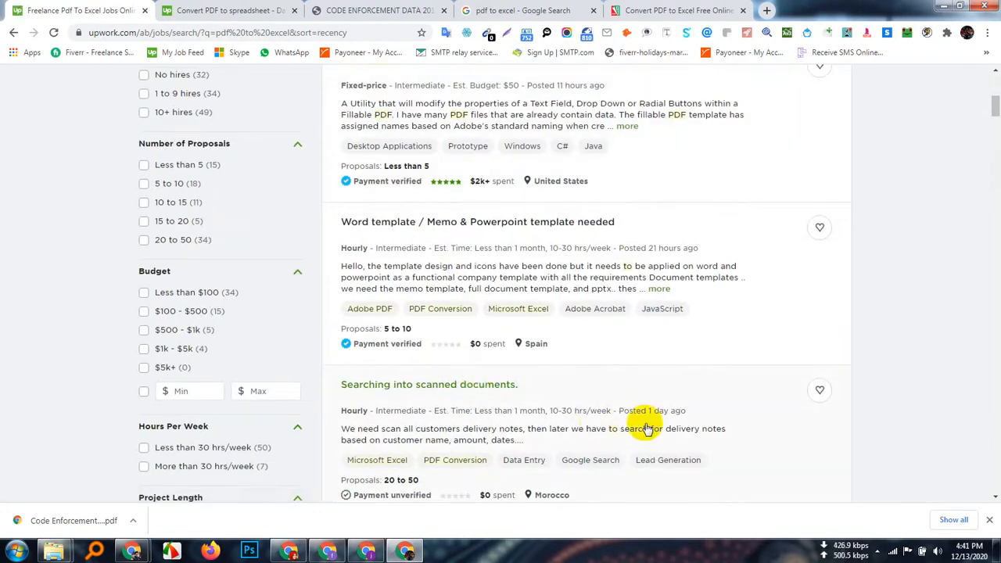
pyautogui.scroll(-1, 647, 429)
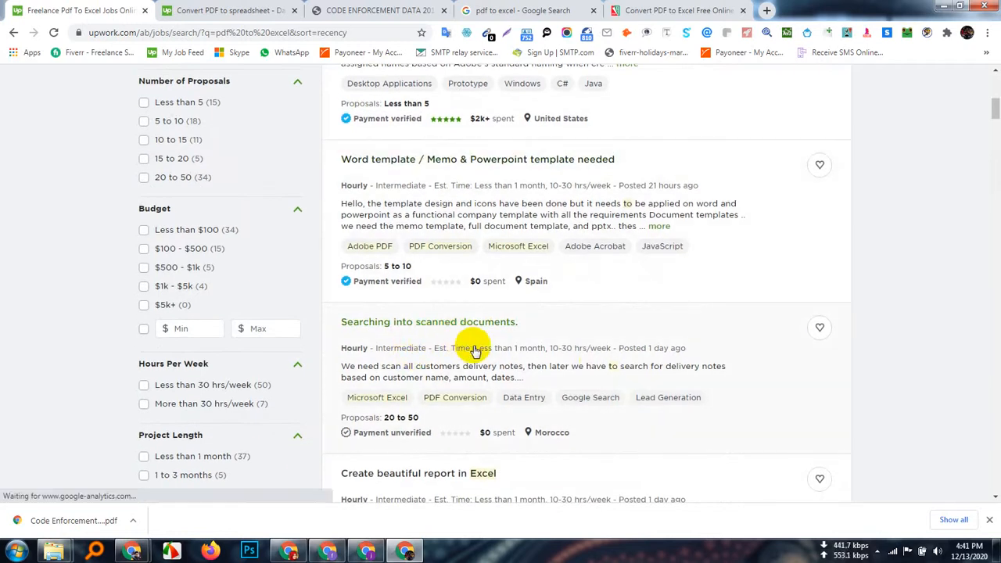
pyautogui.scroll(-1, 489, 433)
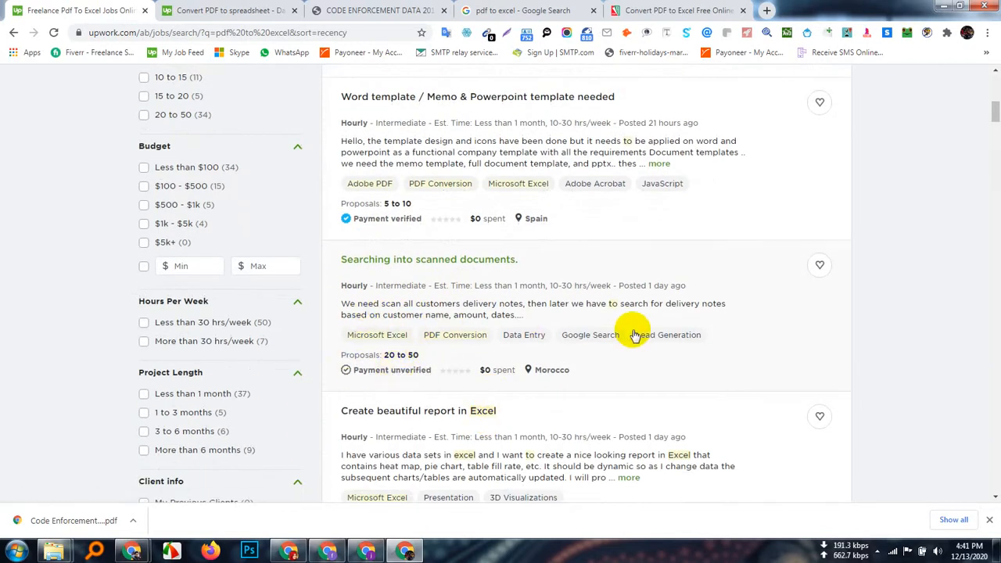
pyautogui.scroll(-2, 505, 421)
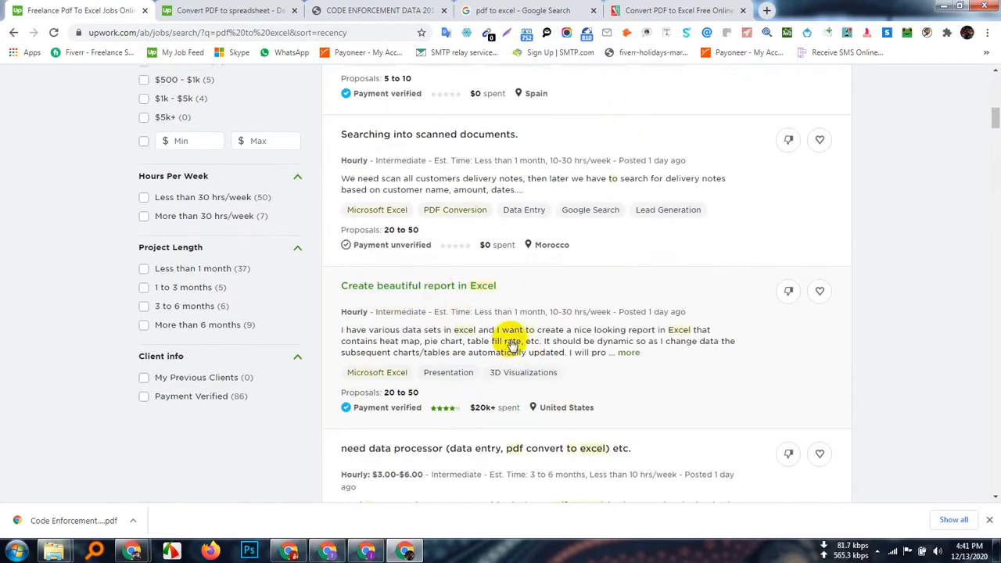
pyautogui.click(629, 353)
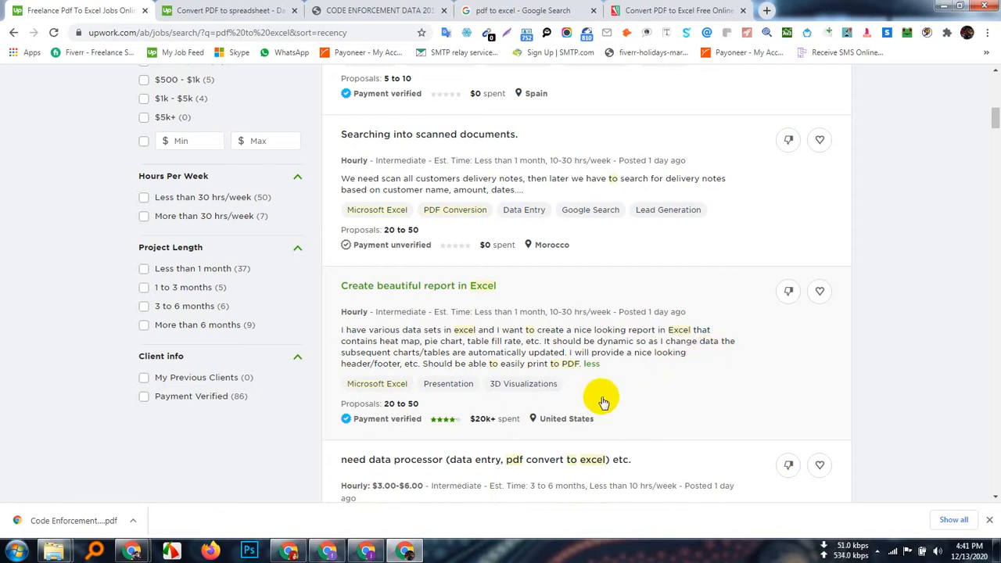
# Step: Open the details of the job "need data processor (data entry, pdf convert to excel) etc."
pyautogui.scroll(-1, 603, 401)
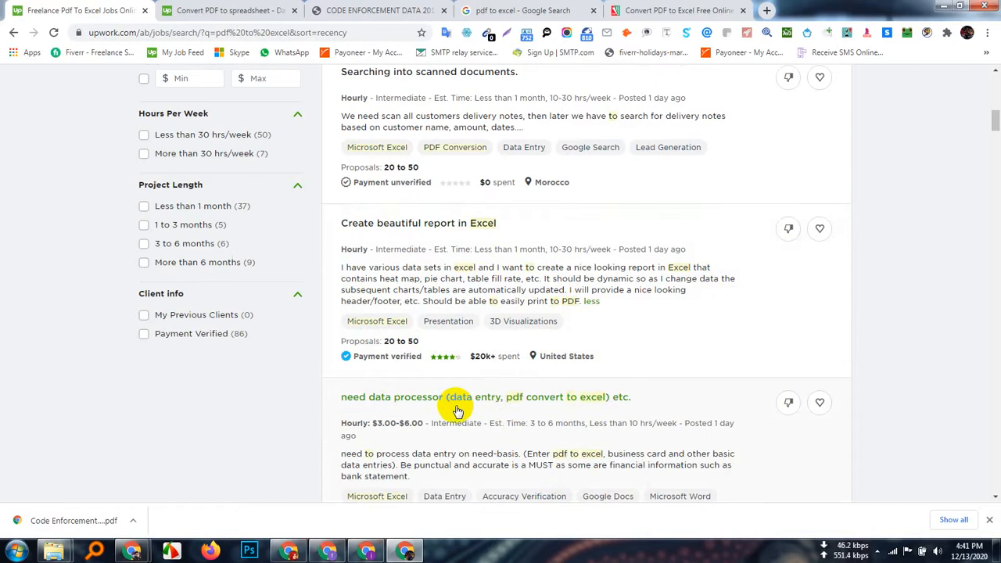
pyautogui.scroll(-2, 615, 406)
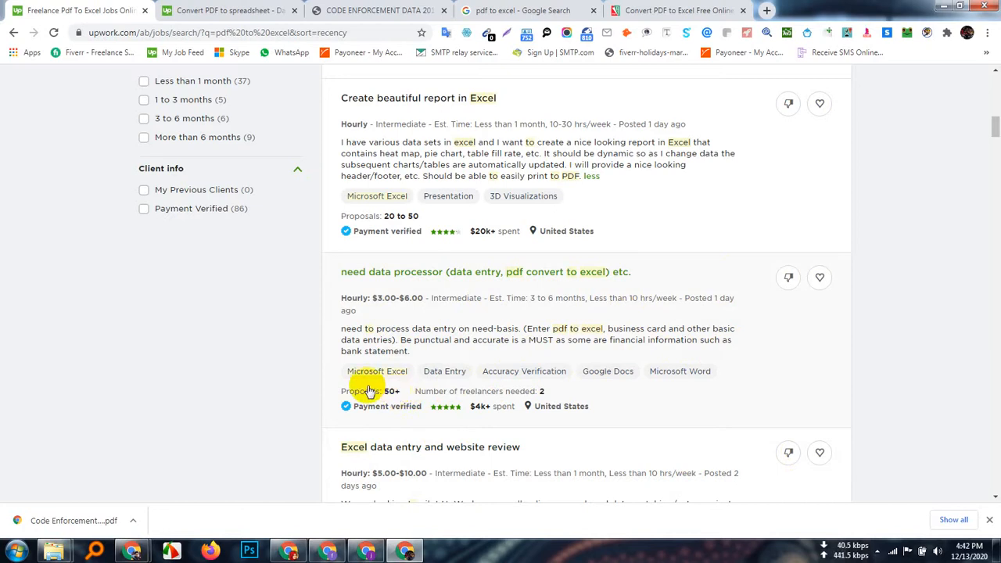
pyautogui.click(485, 274)
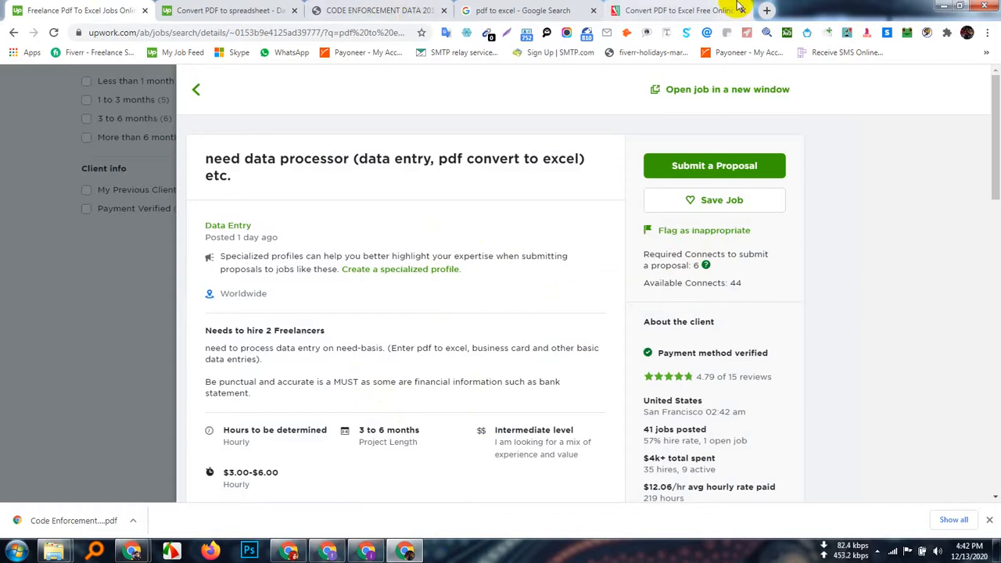
# Step: Check the PDFtoExcel.com conversion, and open the Adobe Acrobat and Smallpdf converters from the Google results in new tabs
pyautogui.click(708, 10)
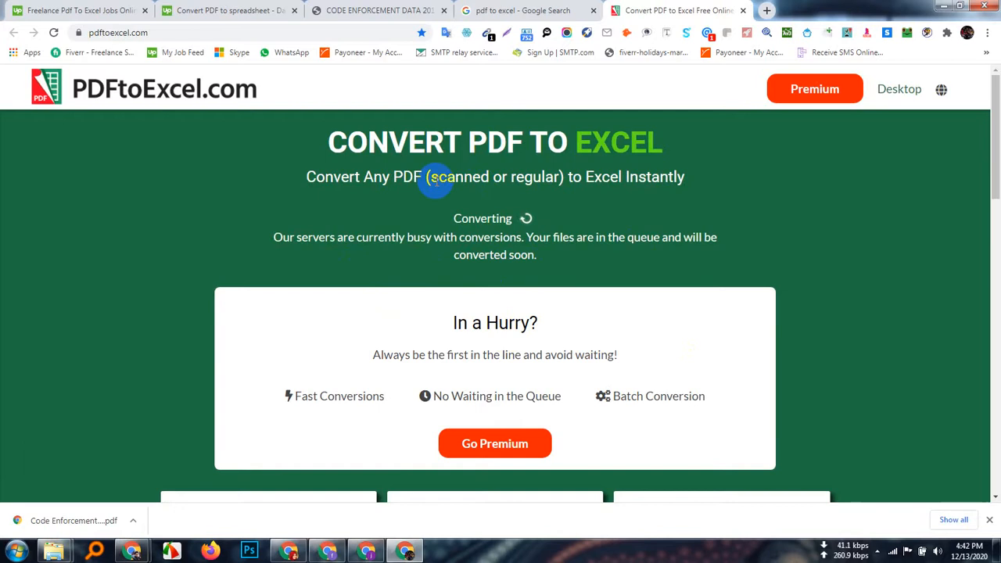
pyautogui.click(516, 11)
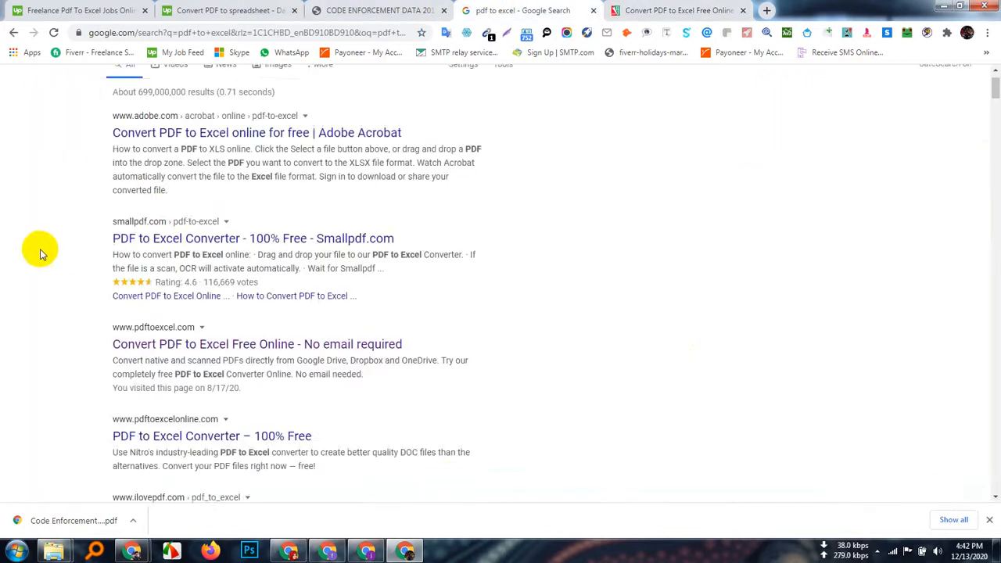
pyautogui.scroll(1, 41, 254)
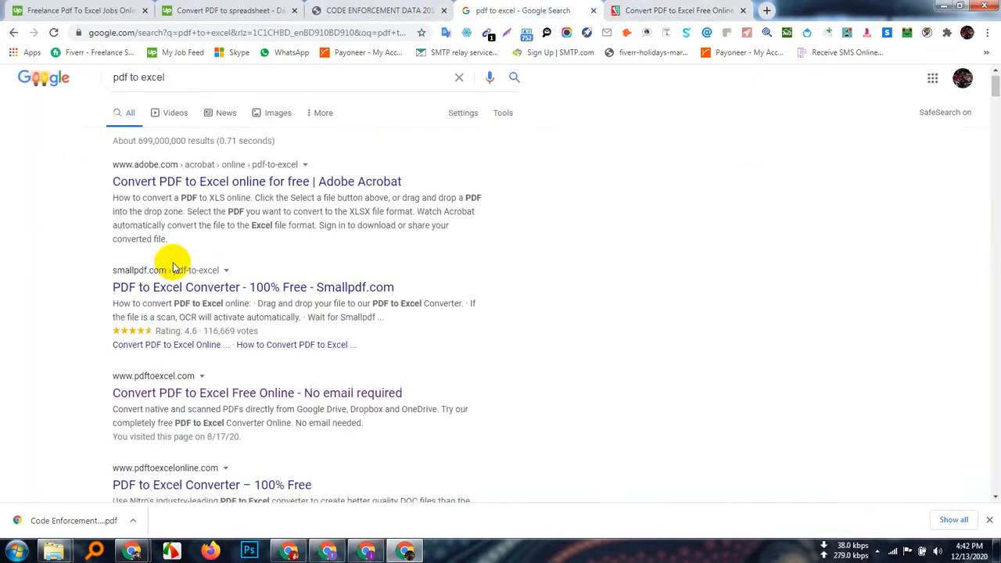
pyautogui.rightClick(238, 202)
pyautogui.click(292, 201)
pyautogui.scroll(-1, 334, 237)
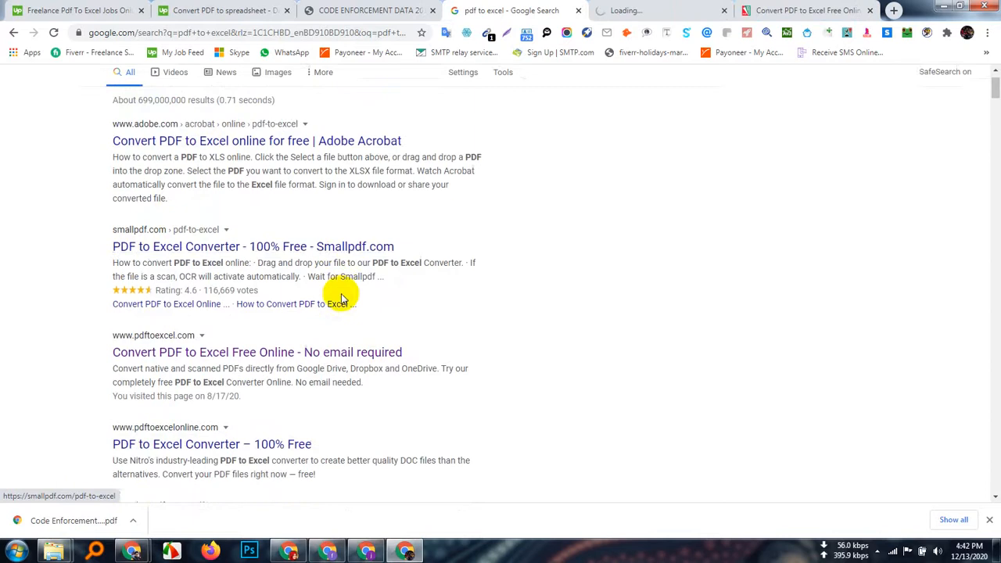
pyautogui.rightClick(222, 241)
pyautogui.click(269, 248)
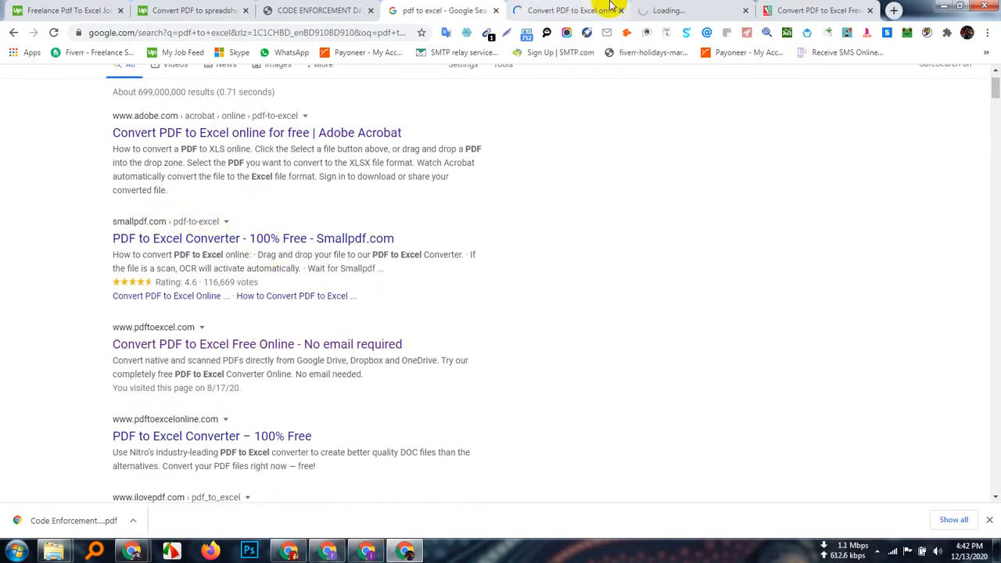
# Step: Upload Code Enforcement Leads (Atlanta).pdf from the Downloads folder to both the Adobe Acrobat and Smallpdf PDF to Excel converters
pyautogui.click(540, 10)
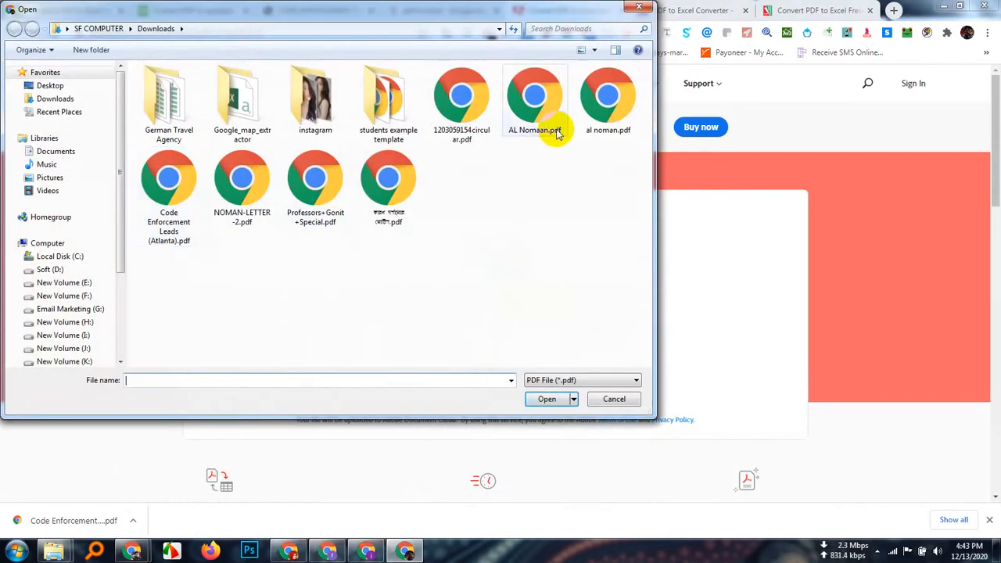
pyautogui.doubleClick(177, 204)
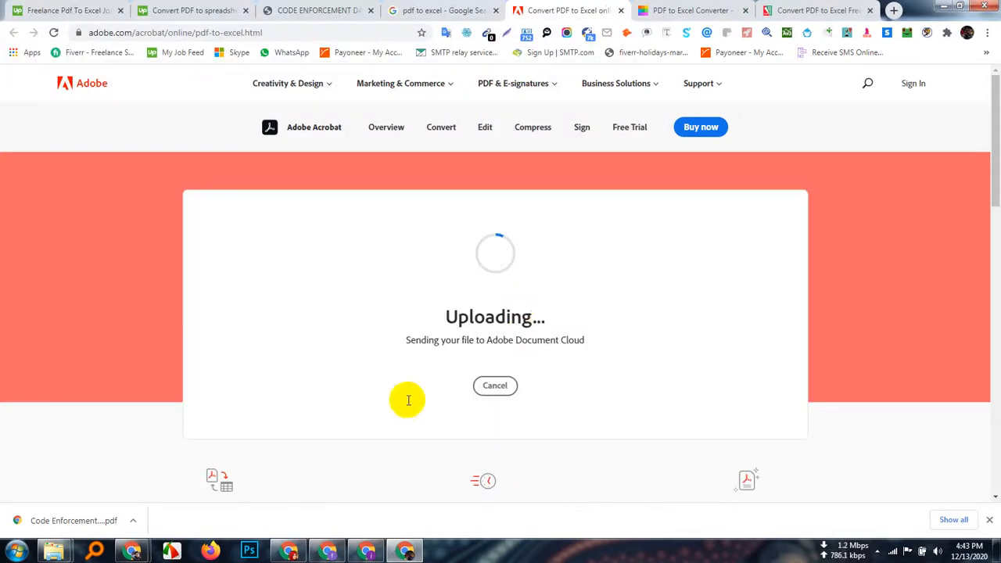
pyautogui.click(692, 10)
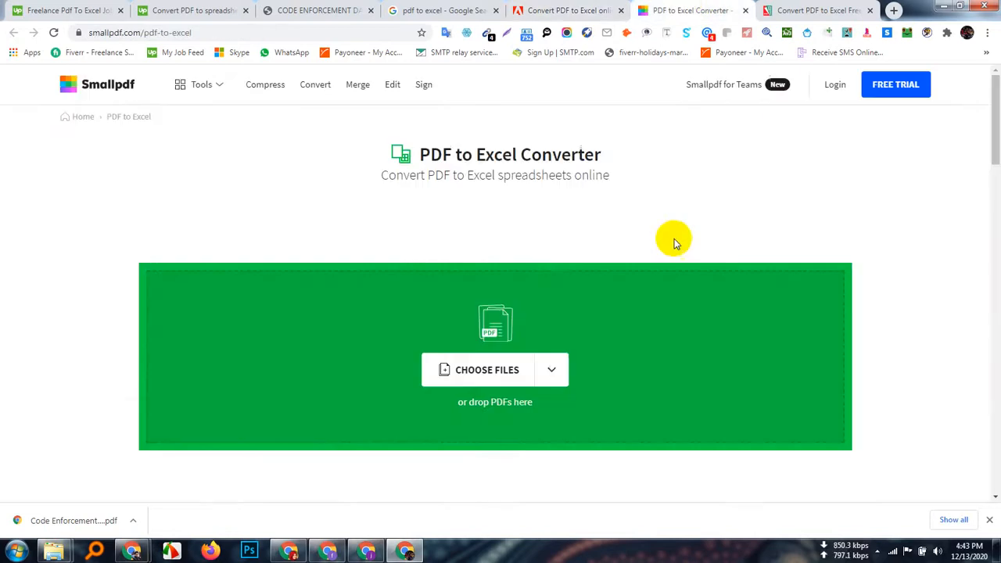
pyautogui.click(550, 370)
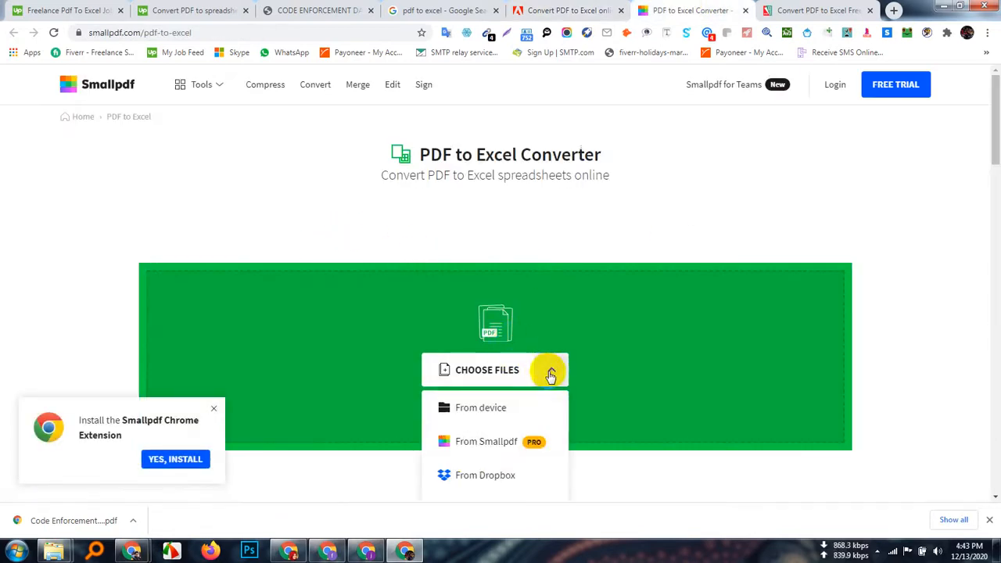
pyautogui.click(489, 372)
pyautogui.doubleClick(169, 195)
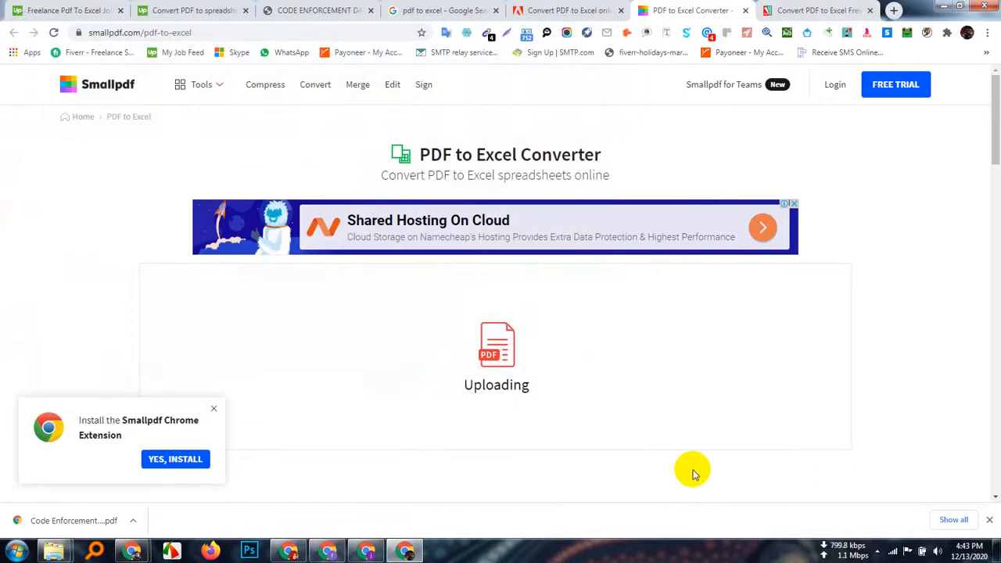
# Step: Check the progress of the PDF on PDFtoExcel.com, Adobe Acrobat and Smallpdf, and look over the converter pages
pyautogui.click(816, 10)
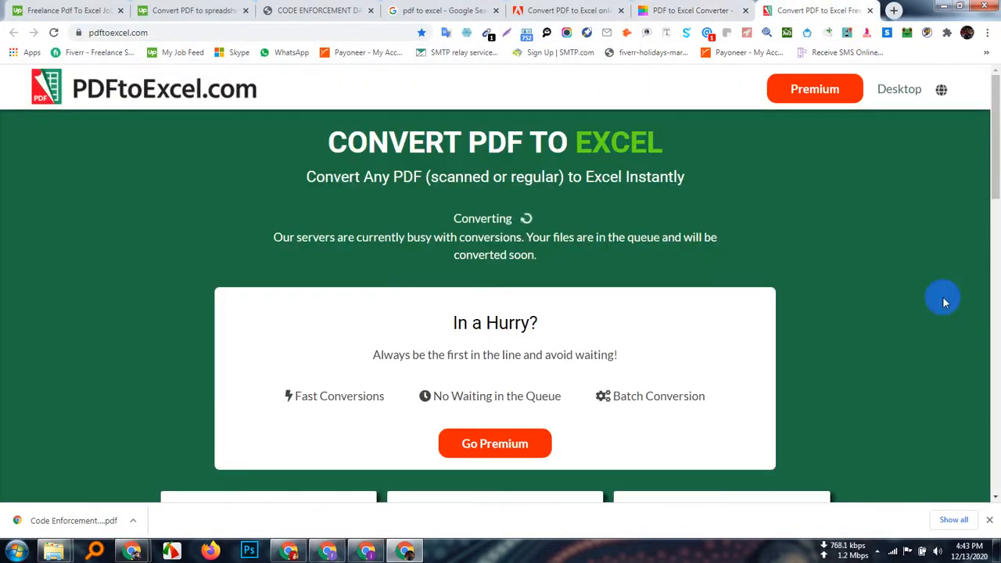
pyautogui.scroll(-3, 746, 359)
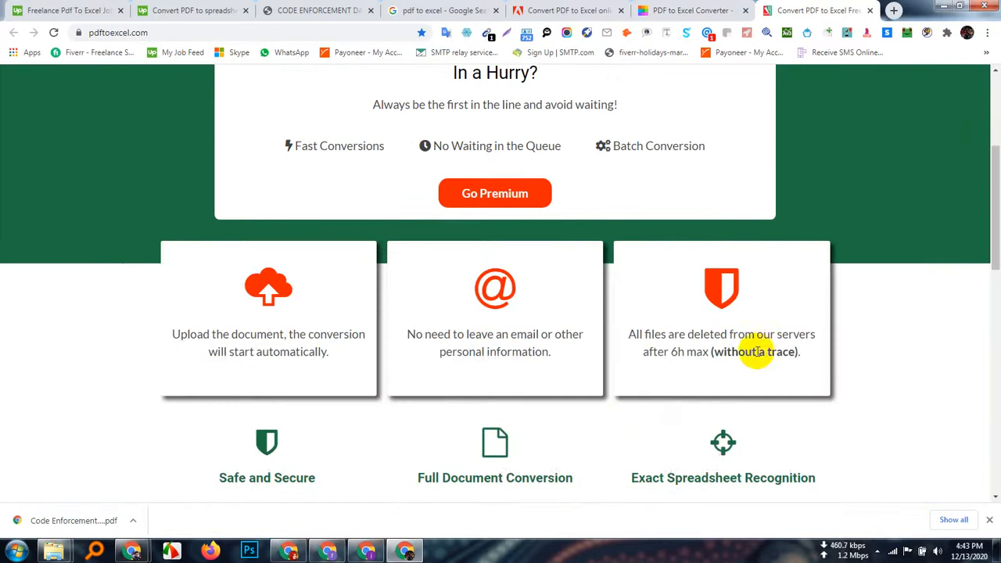
pyautogui.scroll(-5, 622, 391)
pyautogui.scroll(-1, 621, 387)
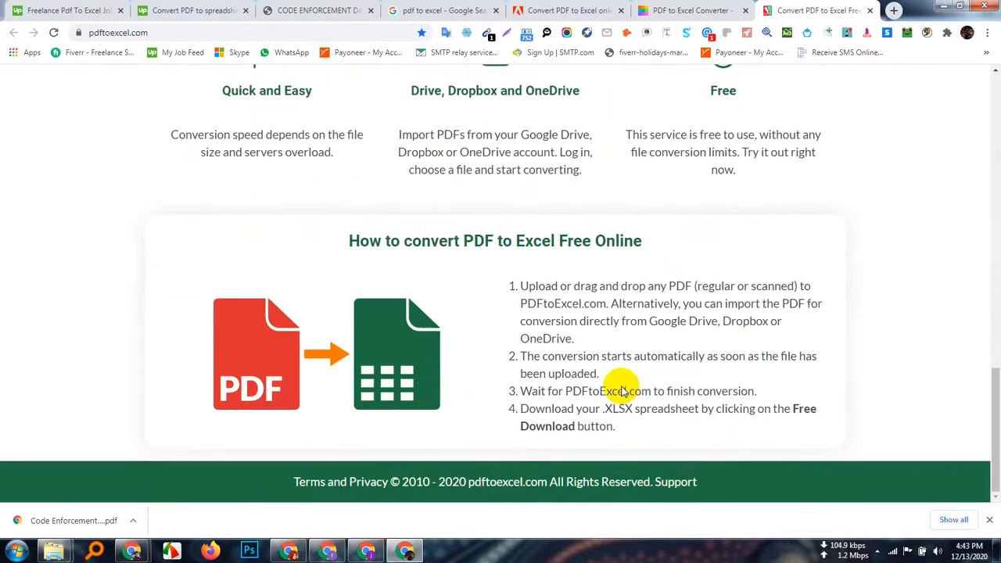
pyautogui.scroll(5, 618, 375)
pyautogui.scroll(10, 638, 352)
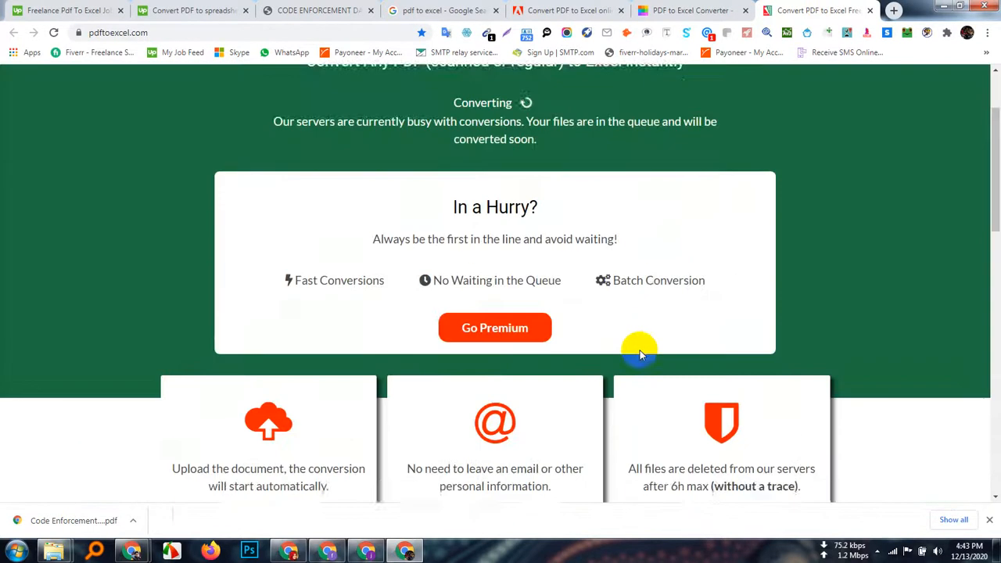
pyautogui.click(558, 9)
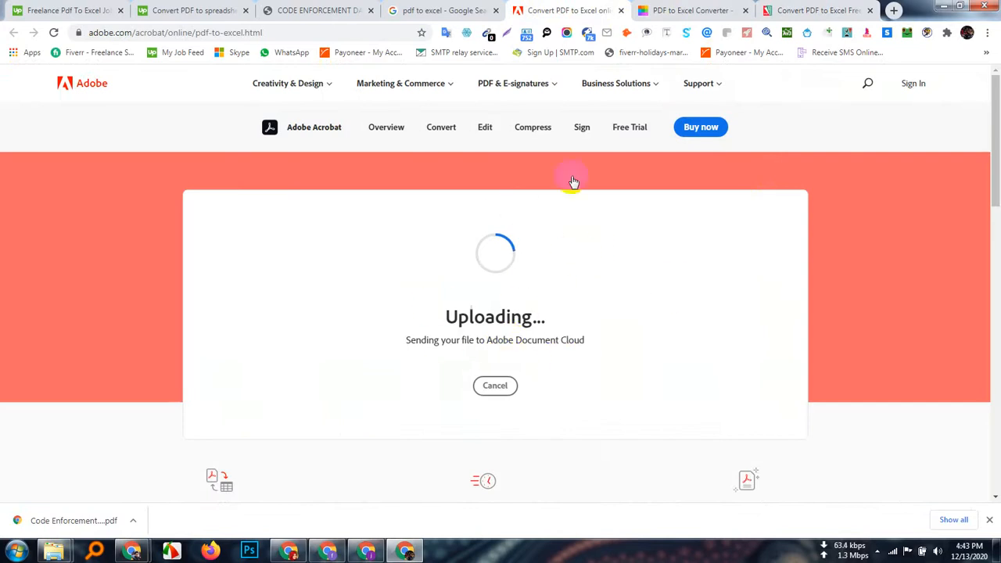
pyautogui.click(688, 9)
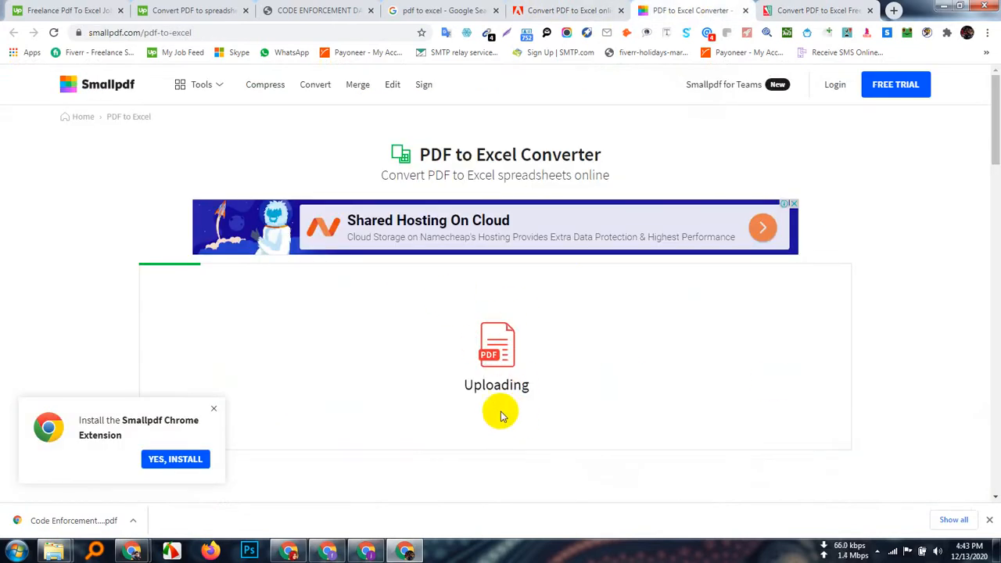
pyautogui.scroll(-5, 527, 384)
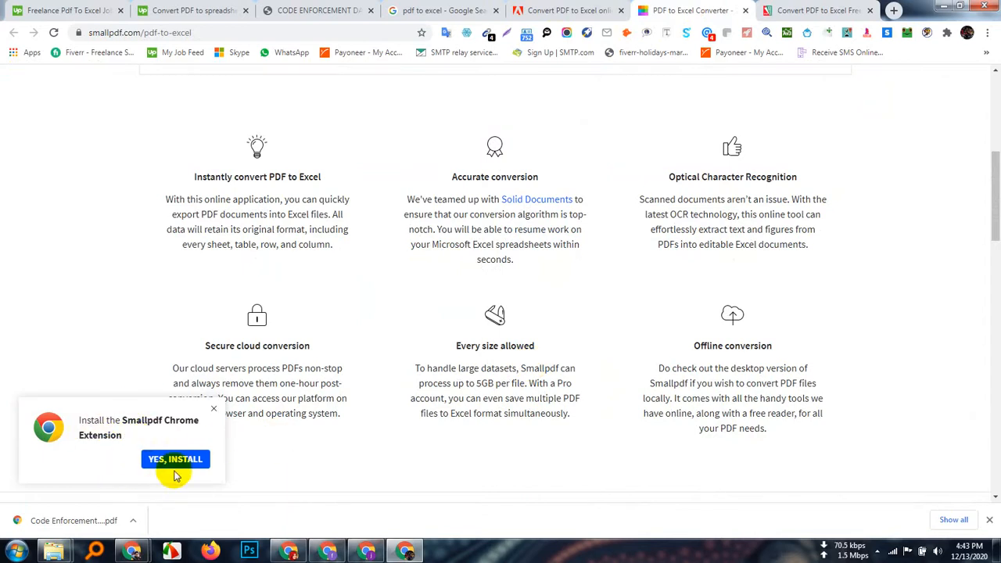
pyautogui.scroll(5, 541, 374)
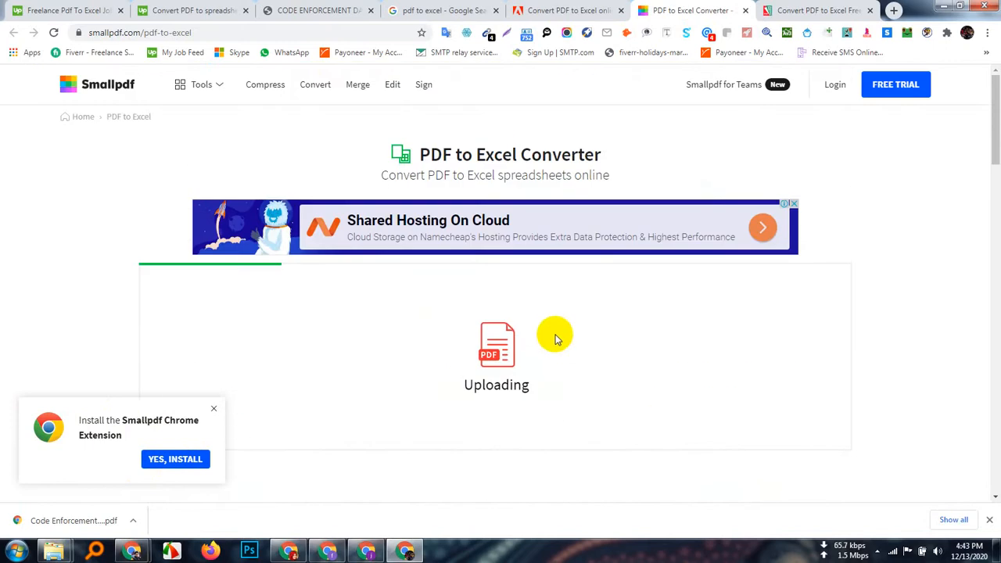
pyautogui.click(571, 10)
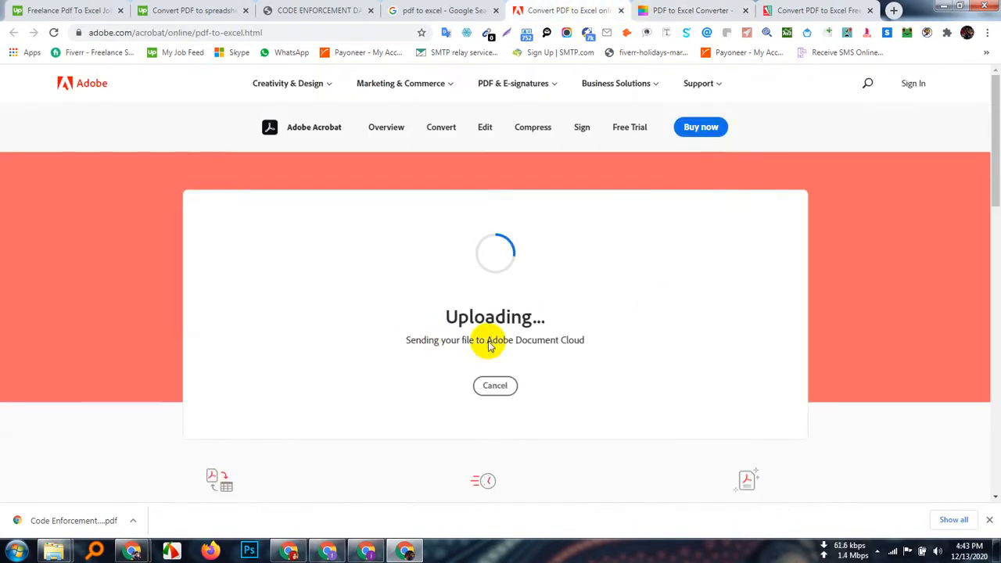
# Step: Recheck the PDFtoExcel.com conversion, close that page's tab and return to the Adobe converter
pyautogui.click(806, 10)
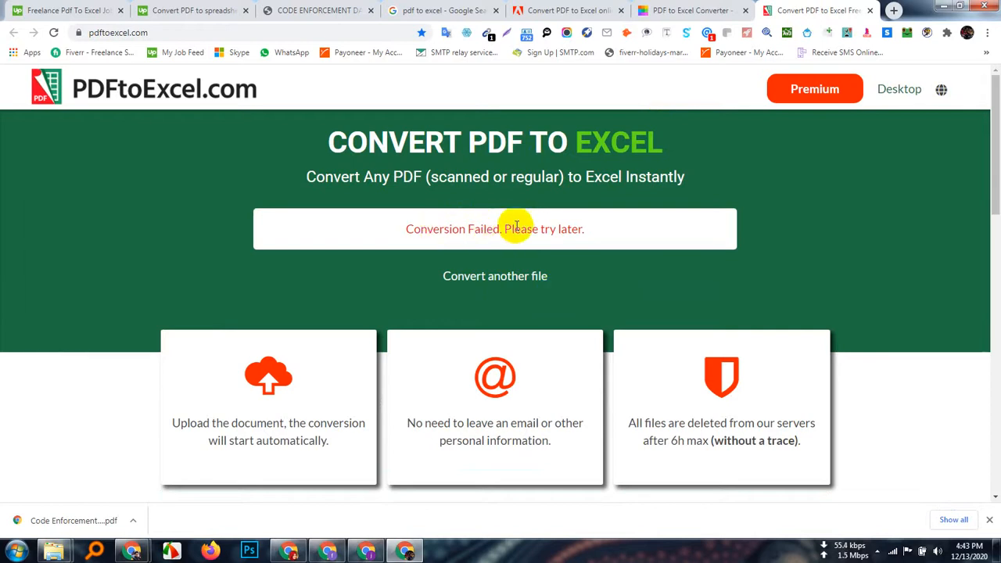
pyautogui.click(871, 10)
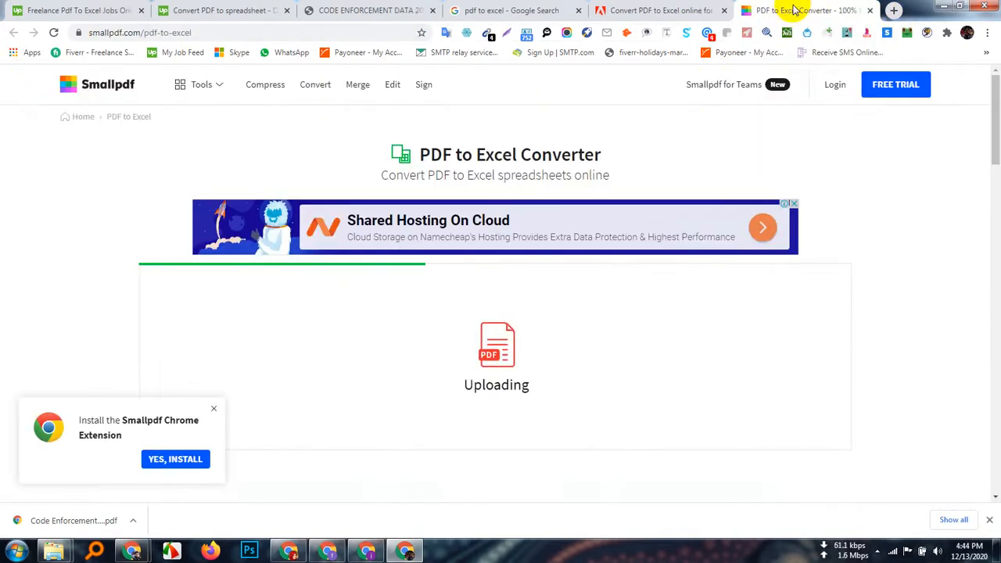
pyautogui.click(652, 9)
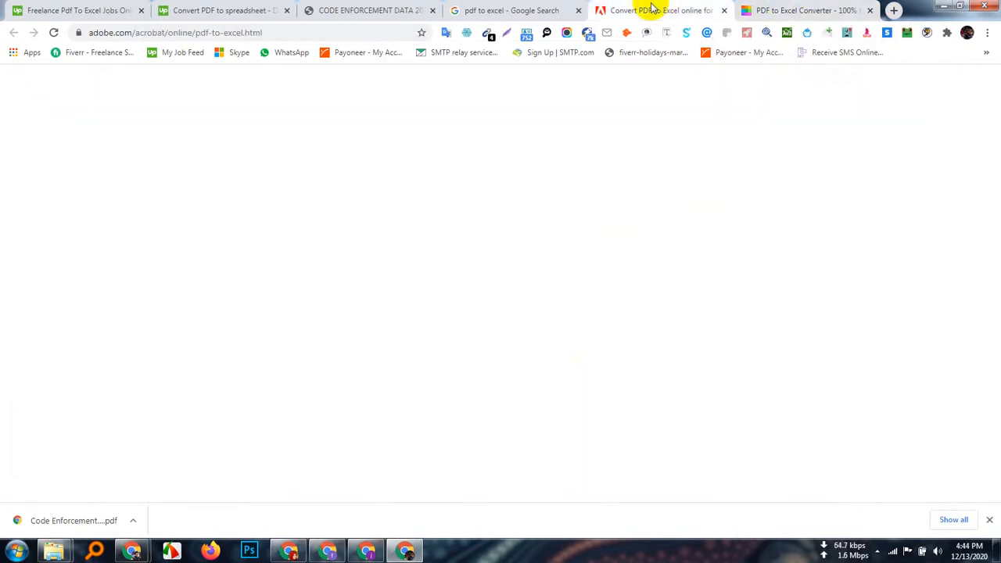
# Step: Return to the Google results and open the pdftoexcelonline.com result "PDF to Excel Converter – 100% Free" in a new tab
pyautogui.click(506, 10)
pyautogui.scroll(2, 269, 268)
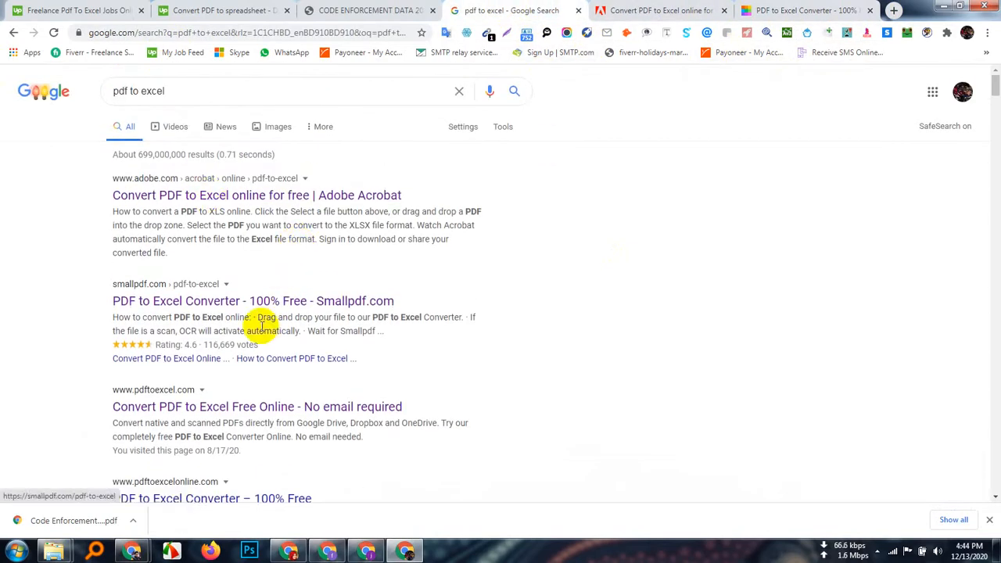
pyautogui.scroll(-2, 198, 331)
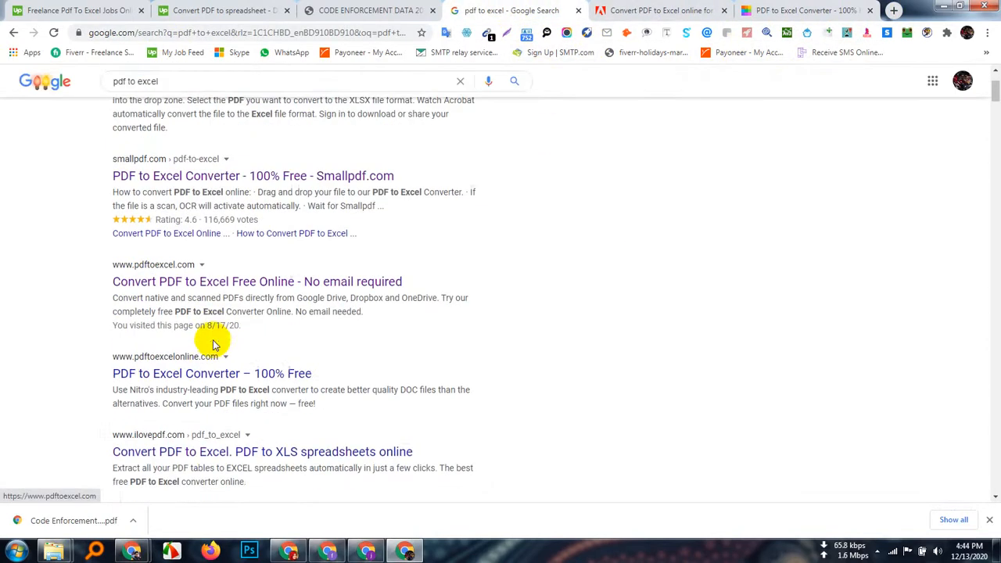
pyautogui.rightClick(212, 373)
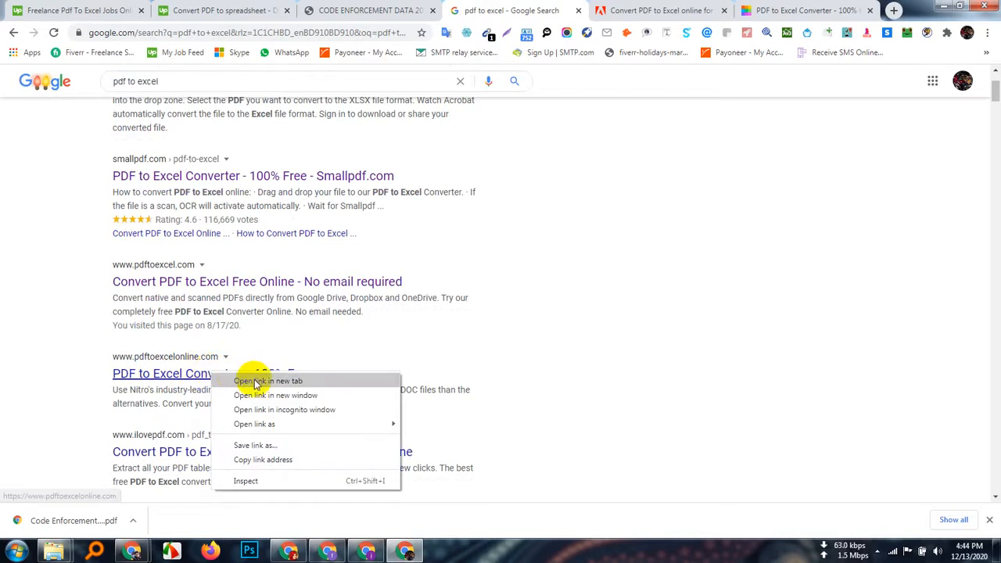
pyautogui.click(258, 380)
pyautogui.scroll(-1, 263, 367)
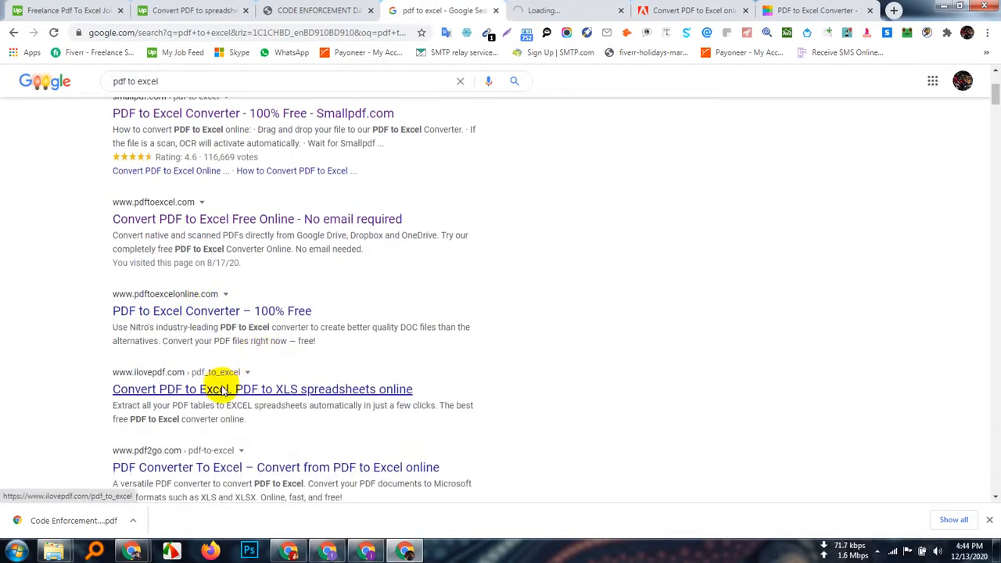
# Step: Open the ilovepdf.com, pdf2go.com and pdftoexcelconverter.net results from the Google search in new tabs
pyautogui.rightClick(256, 387)
pyautogui.click(264, 393)
pyautogui.scroll(-2, 264, 391)
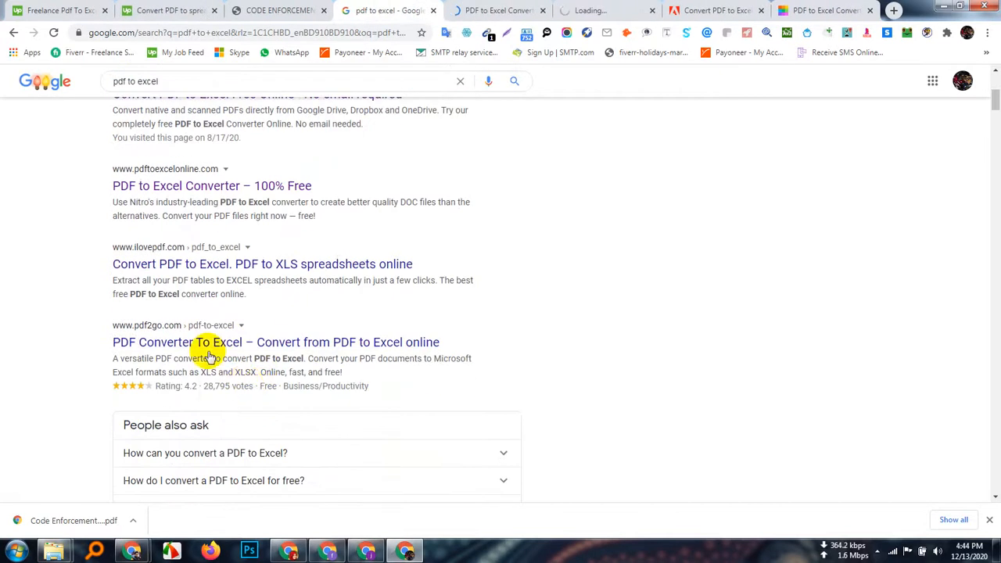
pyautogui.rightClick(235, 342)
pyautogui.click(249, 350)
pyautogui.scroll(-3, 281, 374)
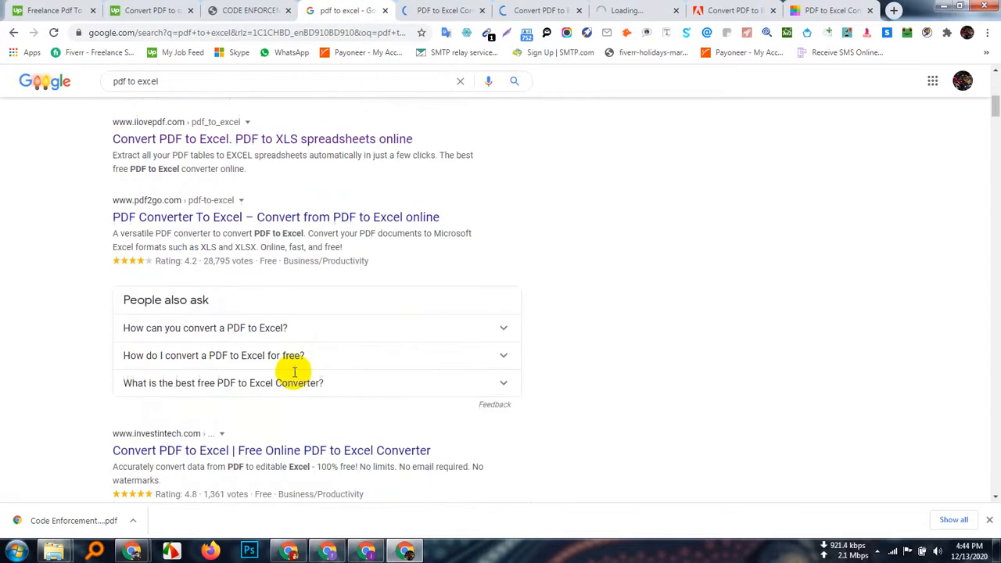
pyautogui.rightClick(203, 412)
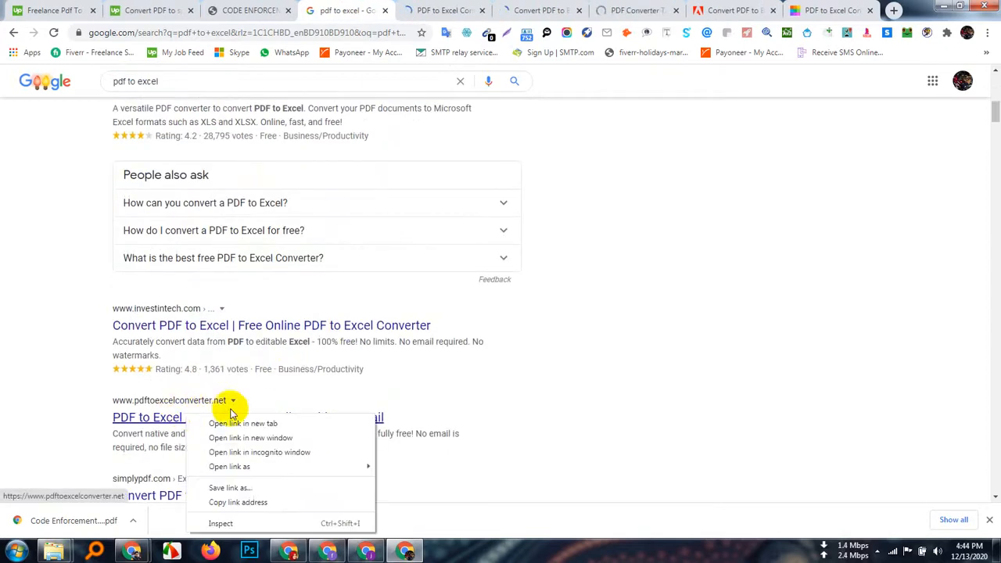
pyautogui.click(252, 422)
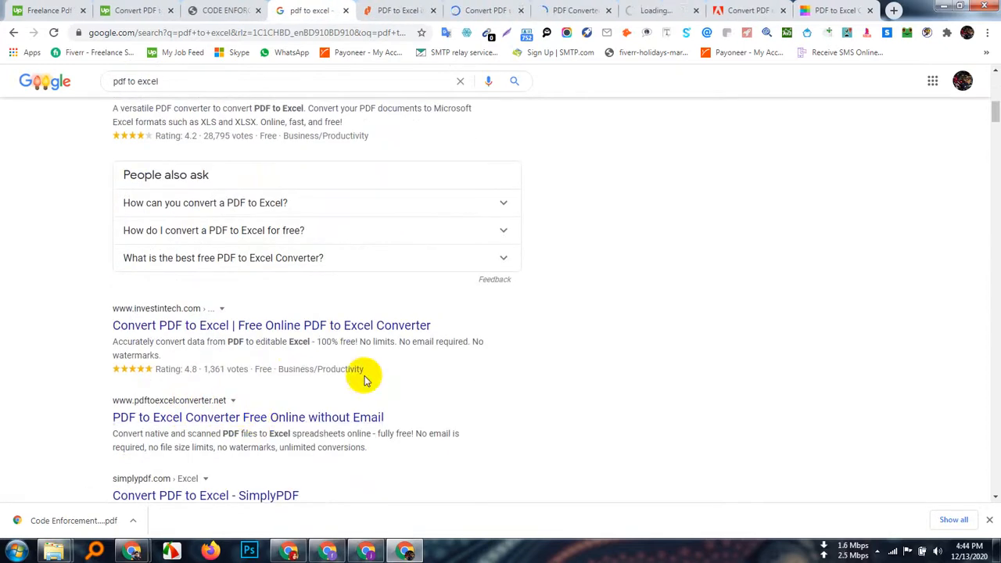
# Step: Look over the newly opened Nitro, iLovePDF, PDF2Go and pdftoexcelconverter.net pages, and check the upload progress on Adobe and Smallpdf
pyautogui.click(391, 10)
pyautogui.click(146, 188)
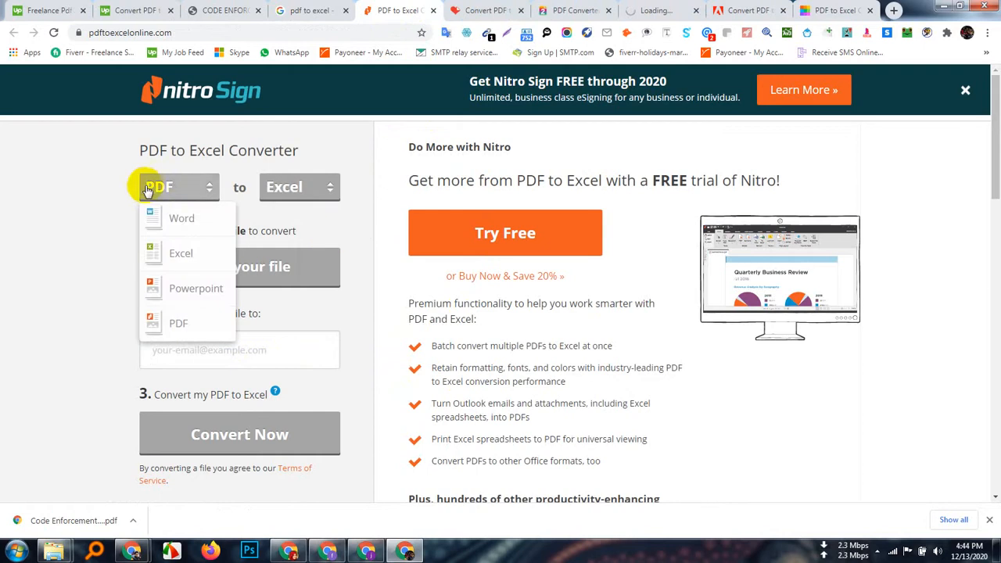
pyautogui.click(317, 191)
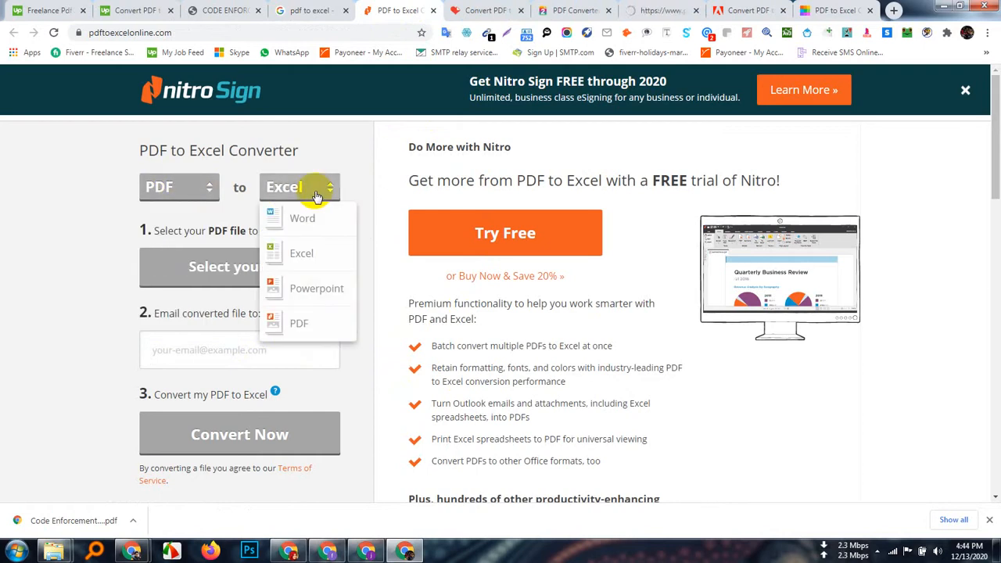
pyautogui.click(487, 10)
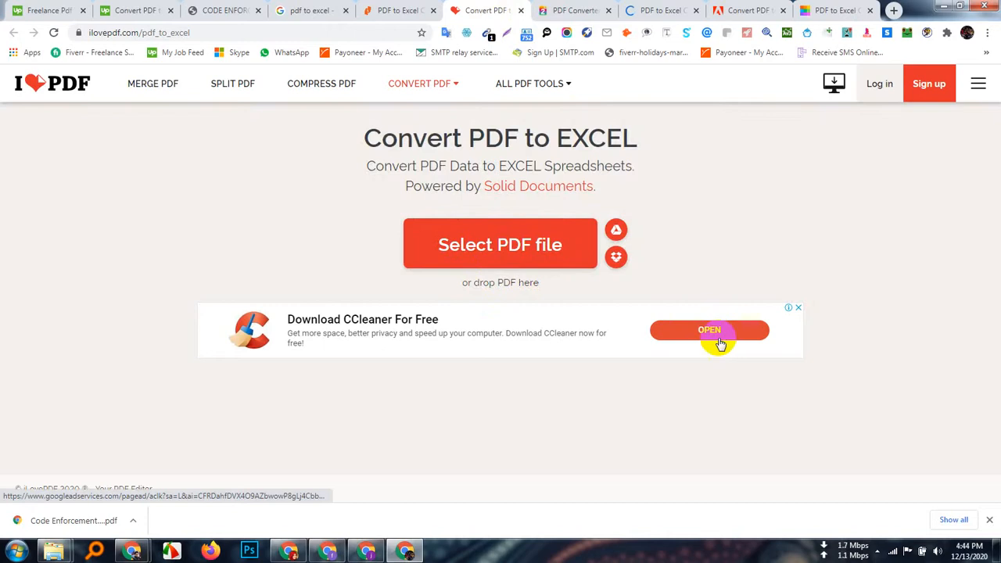
pyautogui.click(572, 10)
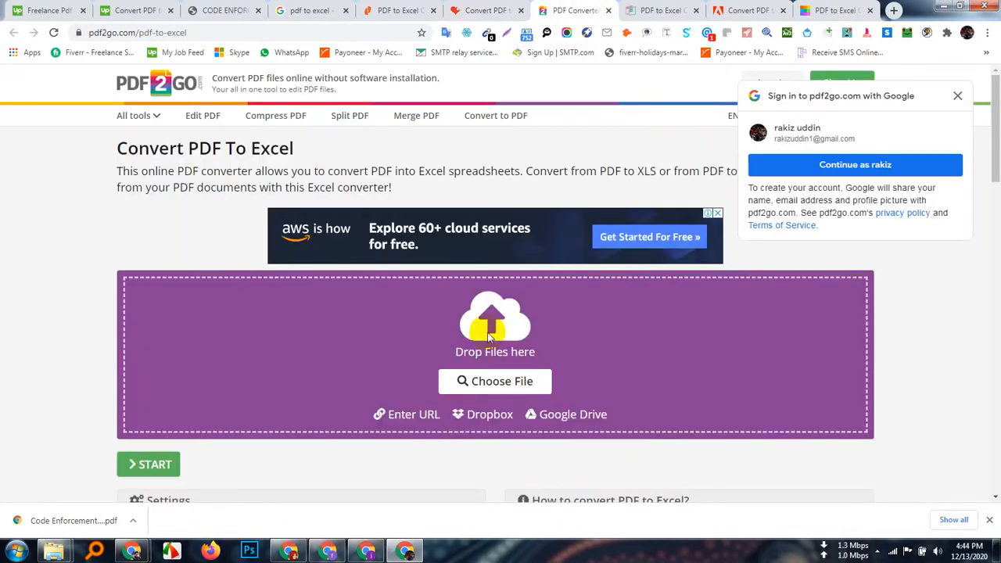
pyautogui.click(659, 10)
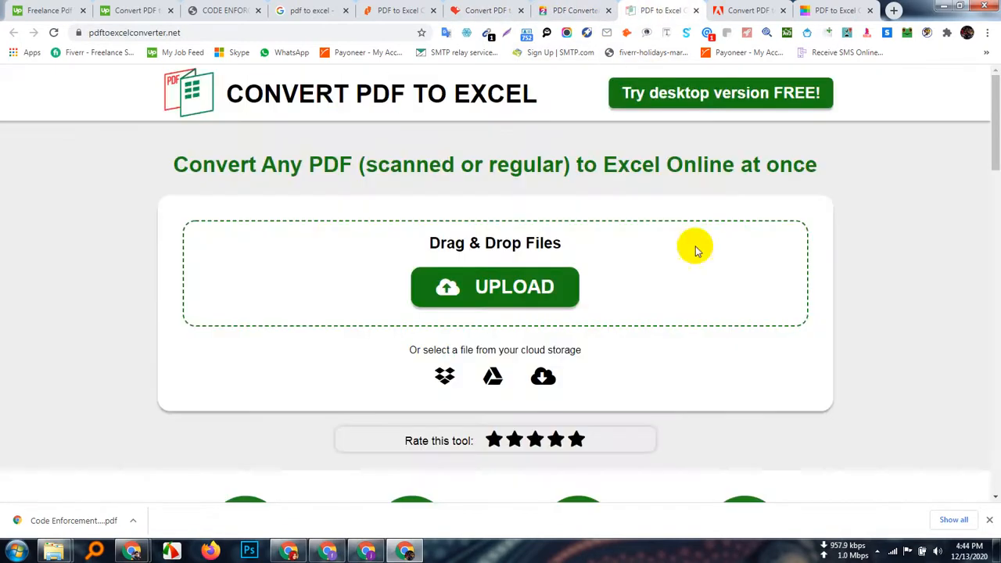
pyautogui.click(723, 11)
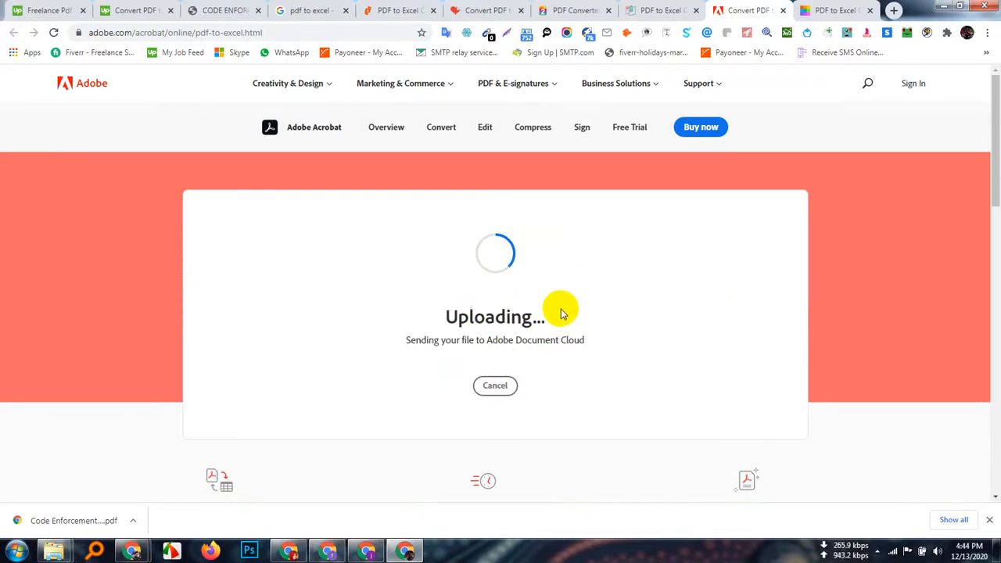
pyautogui.click(820, 12)
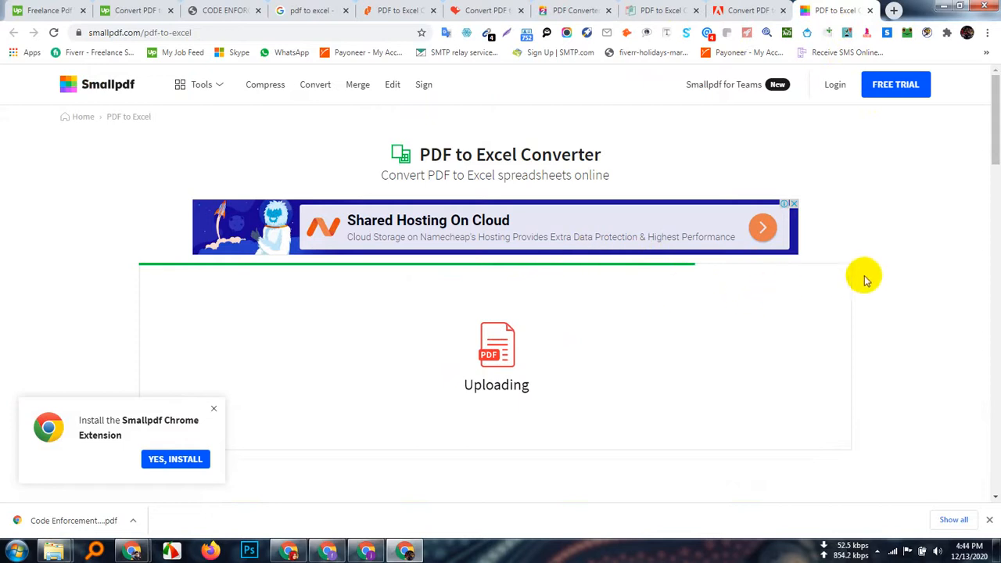
# Step: Upload Code Enforcement Leads (Atlanta).pdf from the Downloads folder to the pdftoexcelconverter.net converter
pyautogui.click(663, 11)
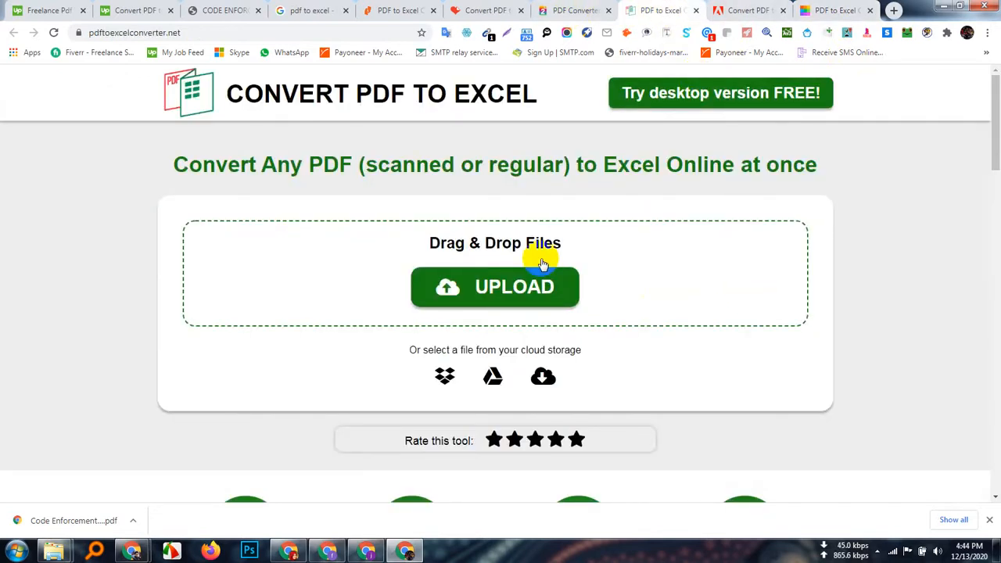
pyautogui.click(670, 280)
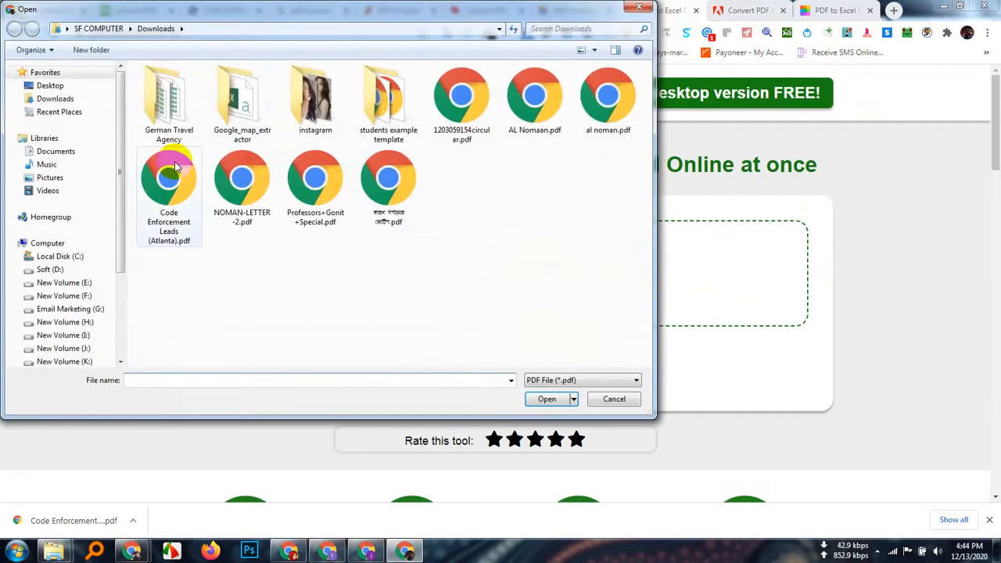
pyautogui.doubleClick(163, 187)
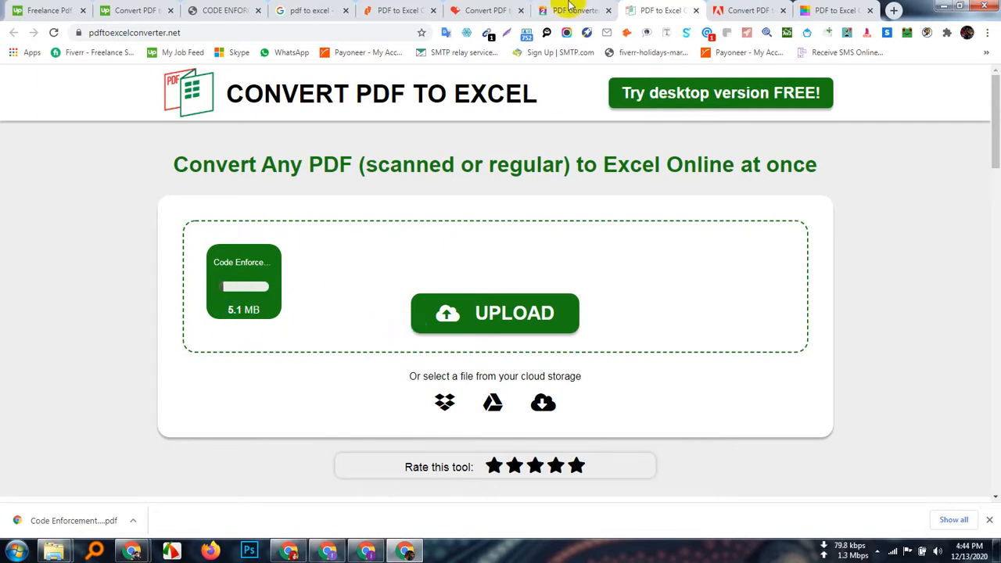
# Step: Check the Adobe conversion, and start the Smallpdf conversion of the uploaded PDF with the Convert to Excel option
pyautogui.click(739, 10)
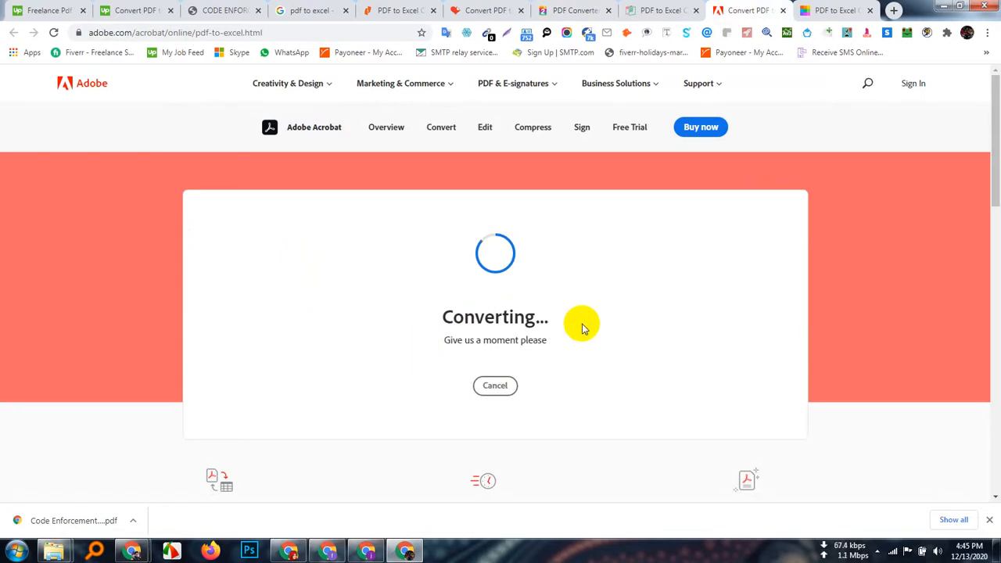
pyautogui.click(829, 11)
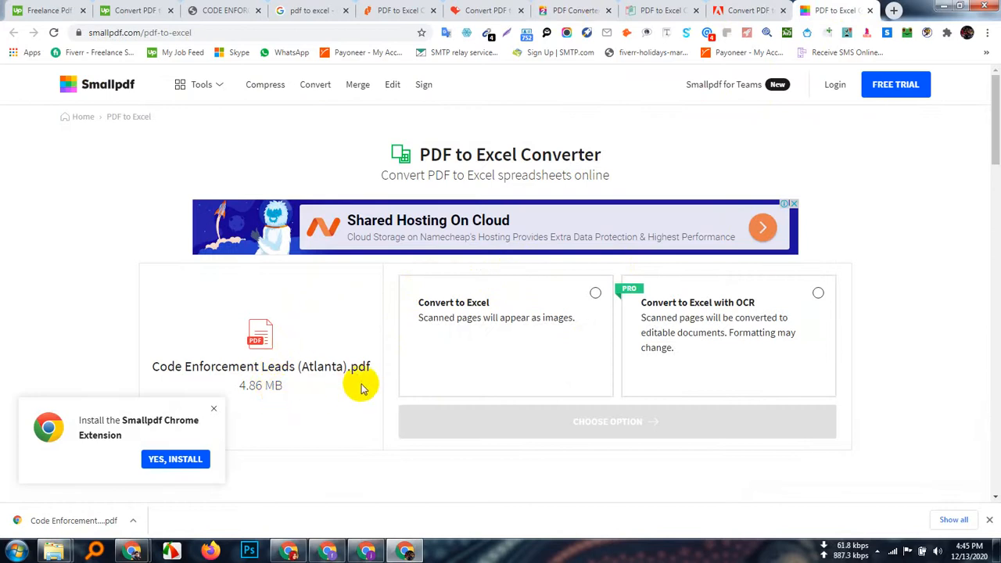
pyautogui.scroll(-2, 327, 372)
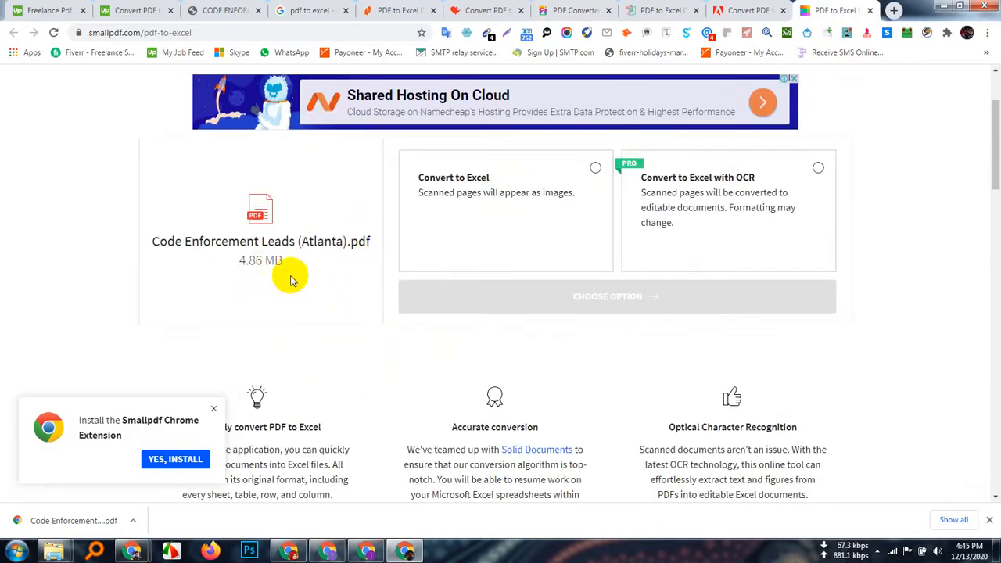
pyautogui.scroll(1, 502, 262)
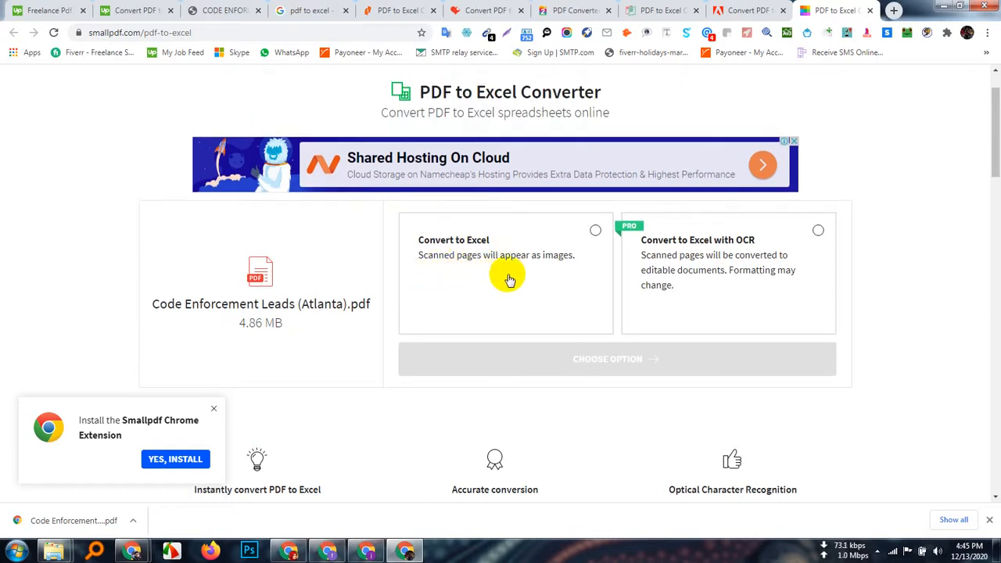
pyautogui.click(596, 231)
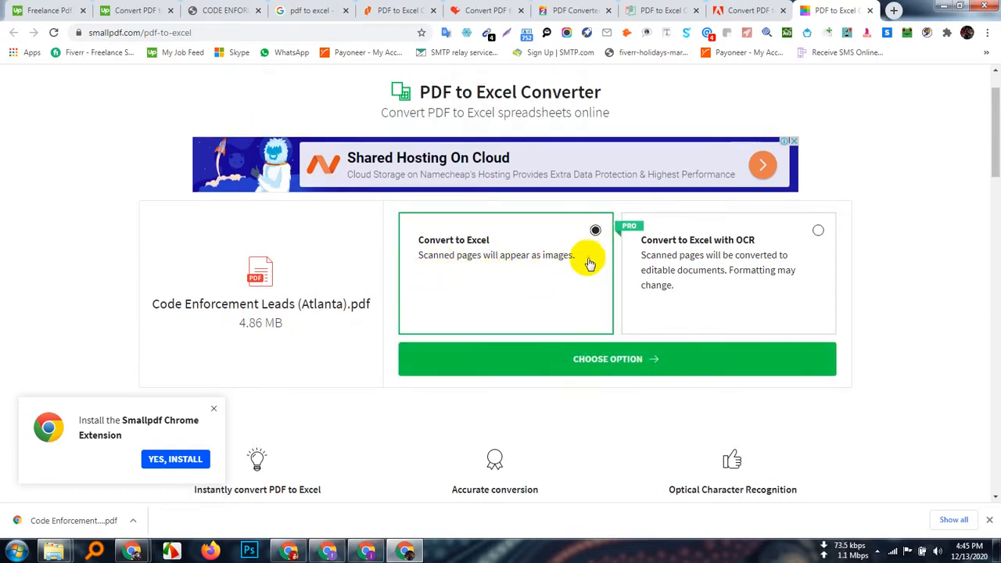
pyautogui.click(629, 361)
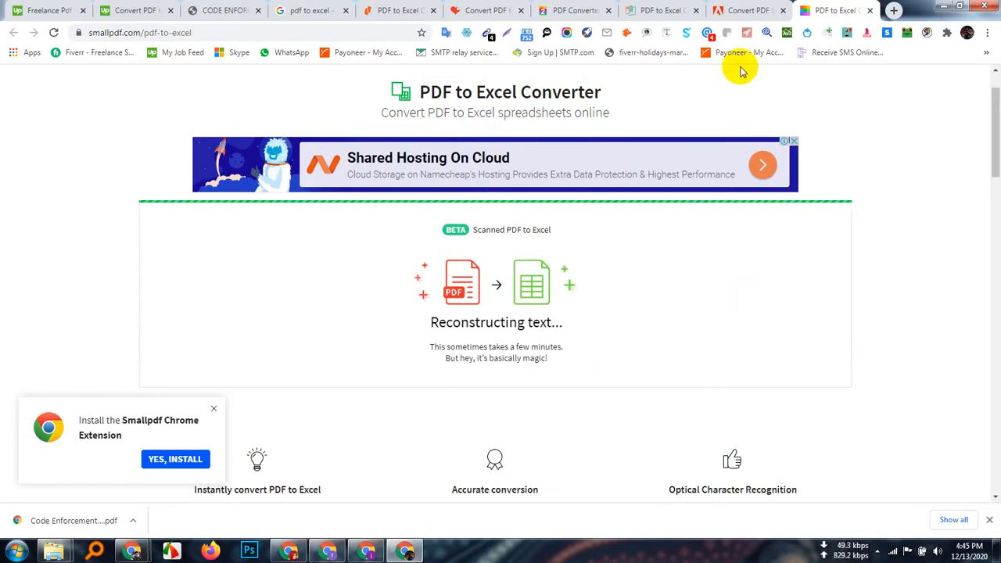
# Step: Look over Adobe's Convert PDF to Excel page down to its list of online tools, and close the browser's downloads bar
pyautogui.click(747, 9)
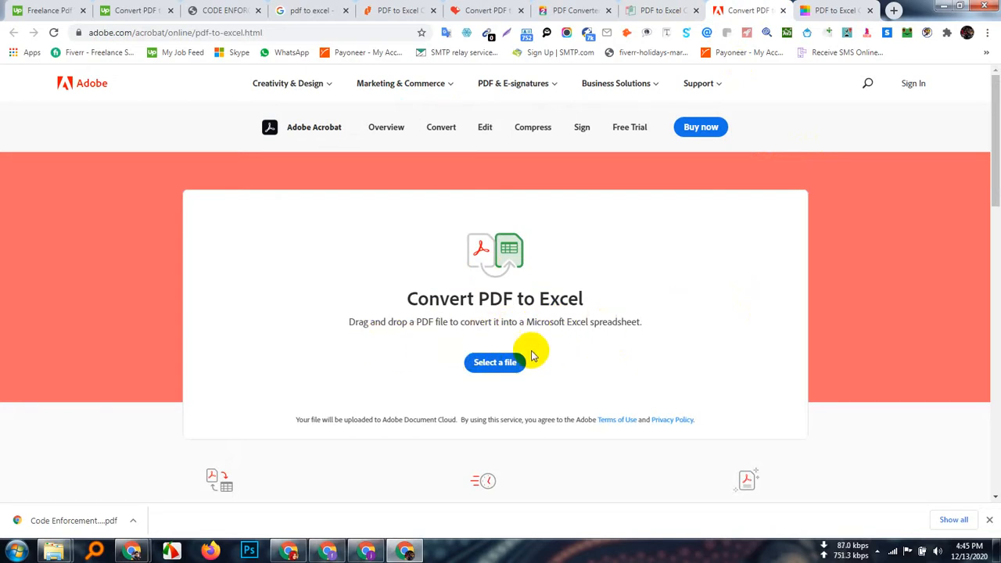
pyautogui.scroll(-2, 507, 367)
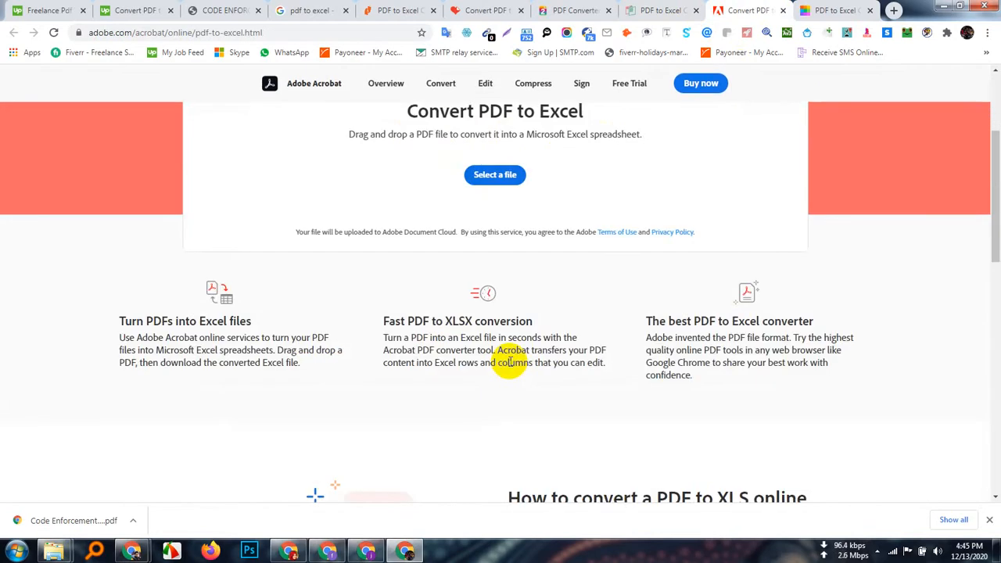
pyautogui.scroll(2, 509, 362)
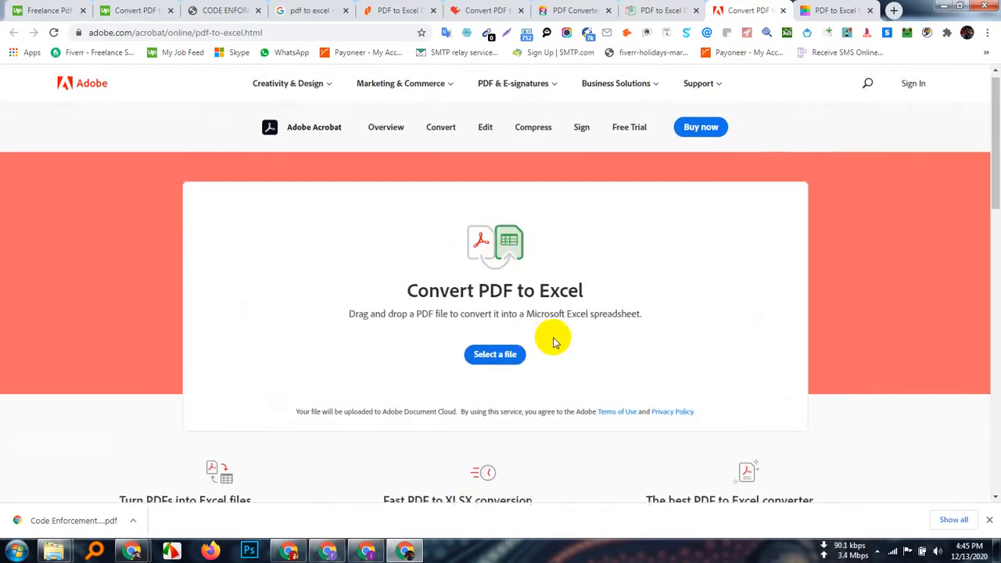
pyautogui.scroll(-10, 550, 337)
pyautogui.scroll(-2, 555, 318)
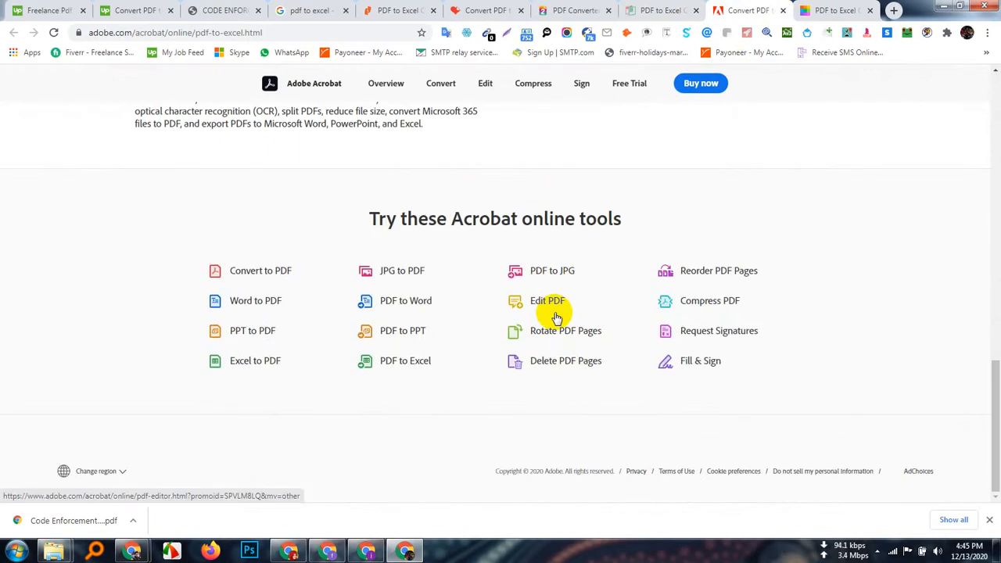
pyautogui.scroll(2, 554, 318)
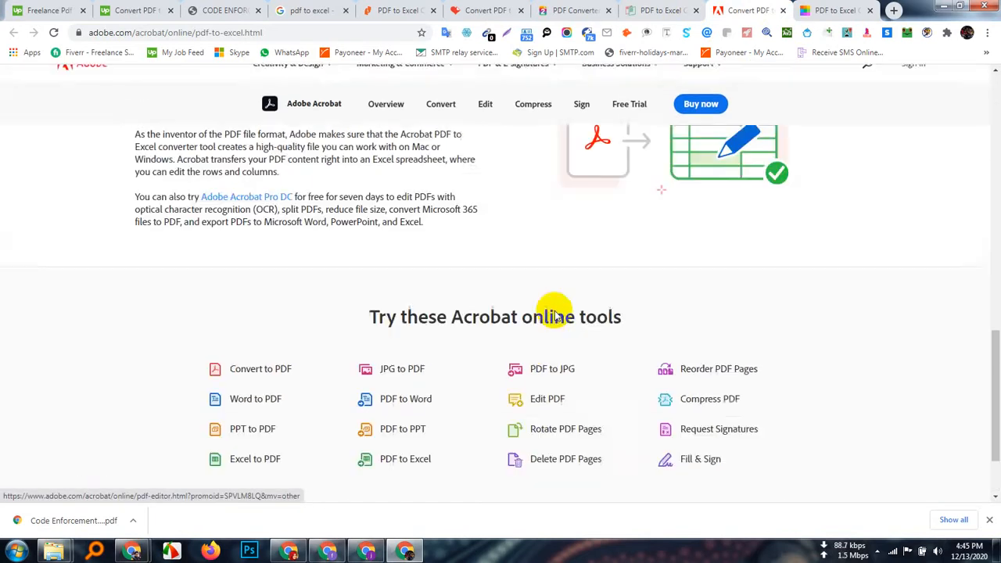
pyautogui.click(990, 520)
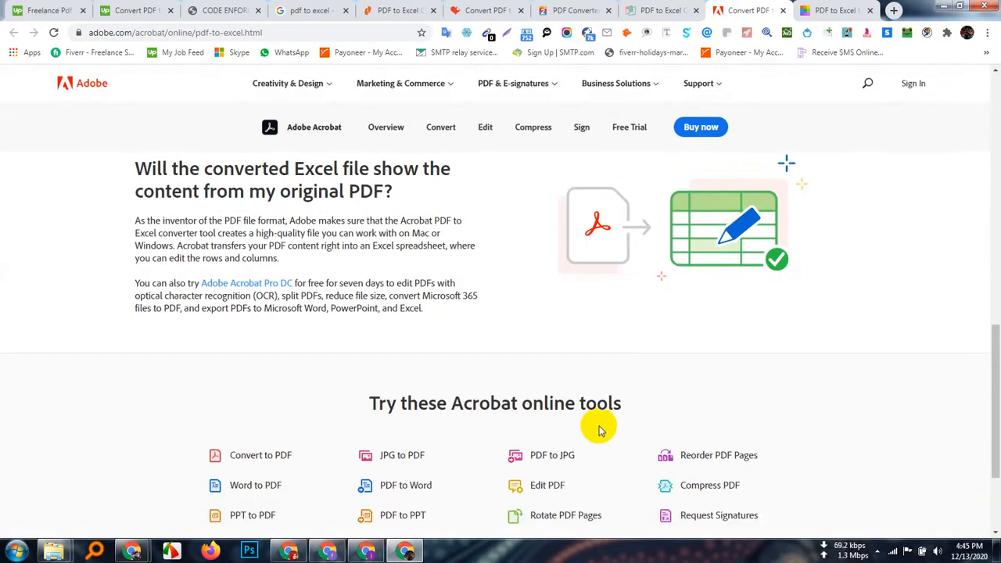
pyautogui.scroll(10, 599, 427)
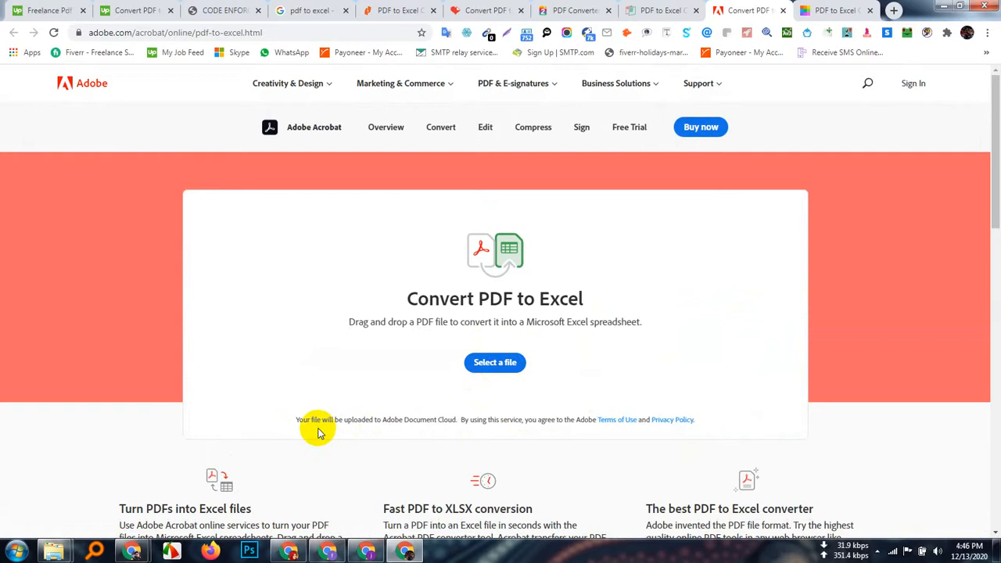
# Step: Check the progress on pdftoexcelconverter.net and Smallpdf, and upload Code Enforcement Leads (Atlanta).pdf to the Adobe converter again
pyautogui.click(656, 10)
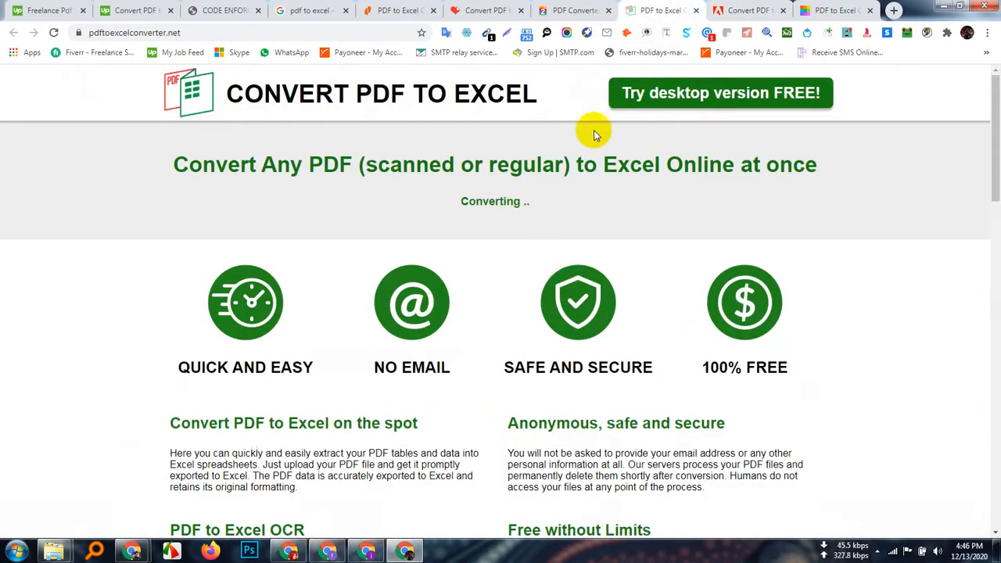
pyautogui.click(830, 10)
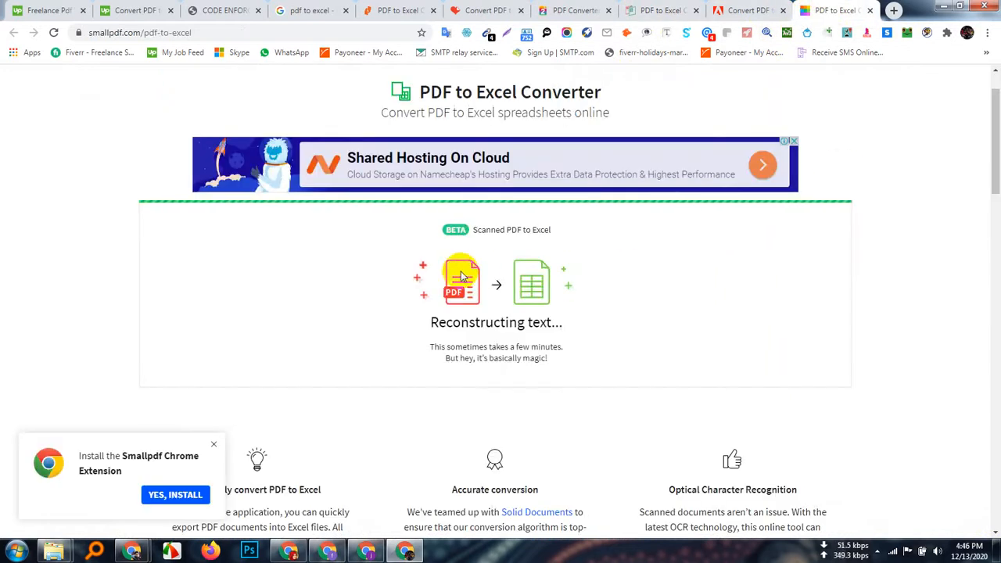
pyautogui.click(741, 10)
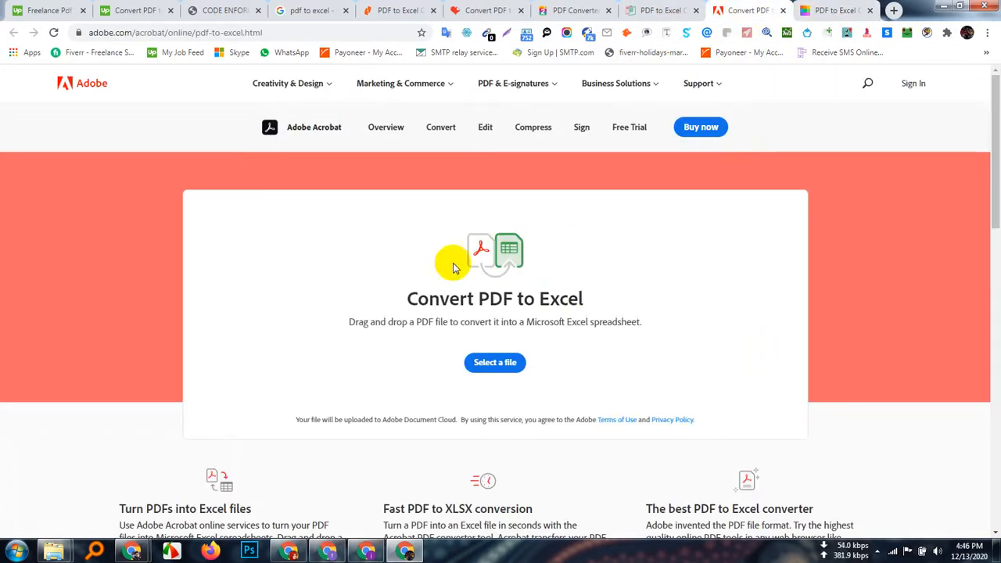
pyautogui.click(509, 364)
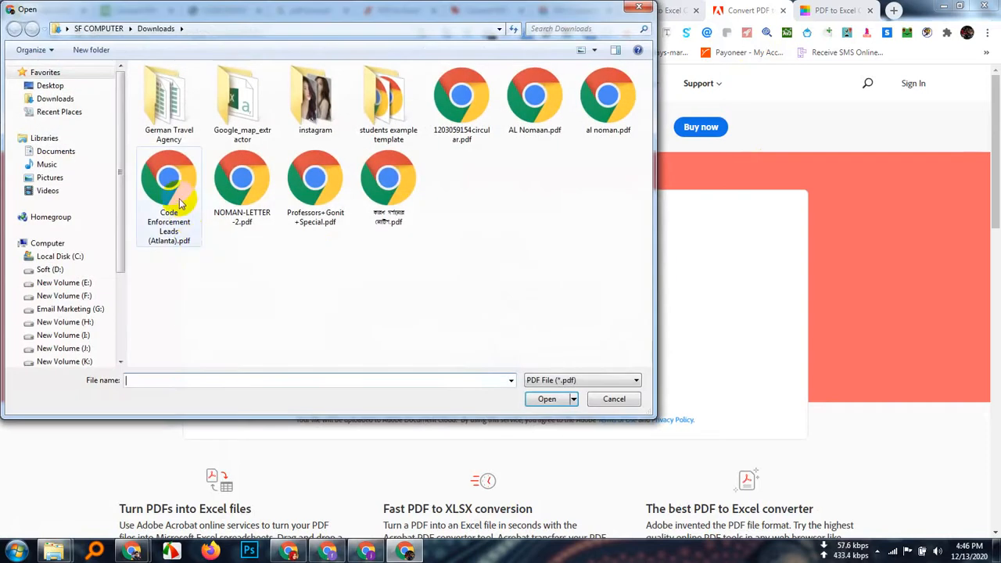
pyautogui.doubleClick(179, 203)
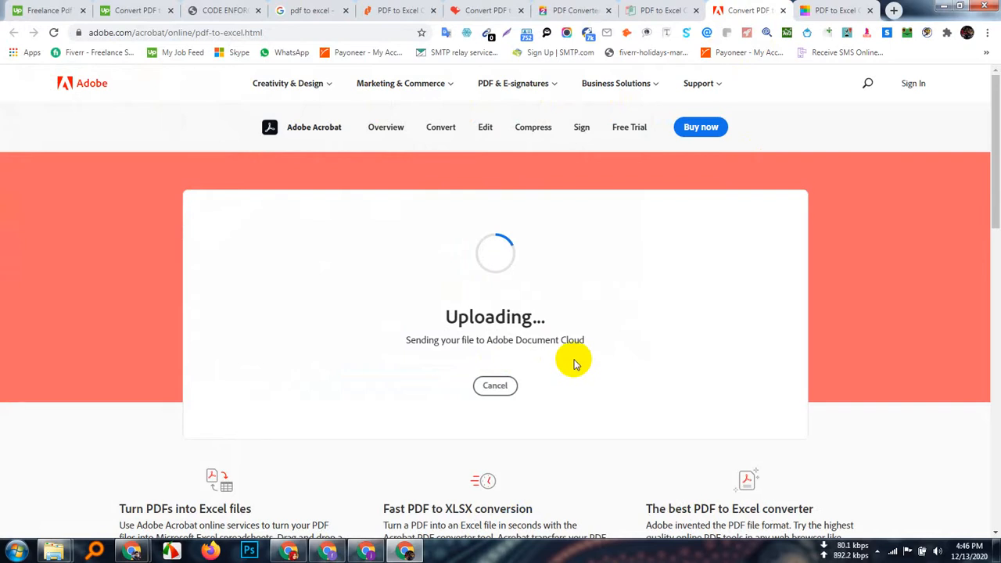
pyautogui.scroll(-3, 575, 362)
pyautogui.scroll(1, 575, 362)
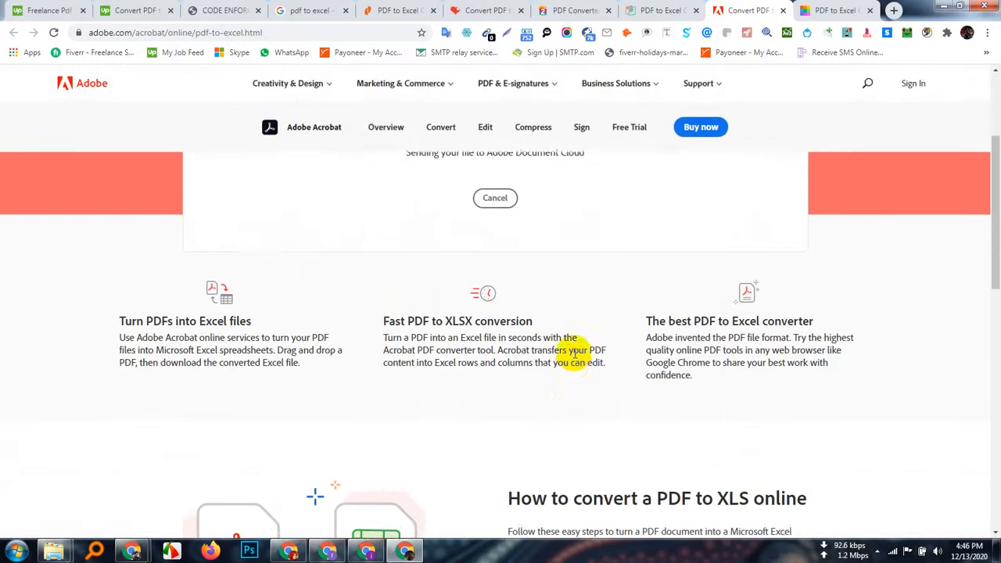
pyautogui.scroll(3, 575, 356)
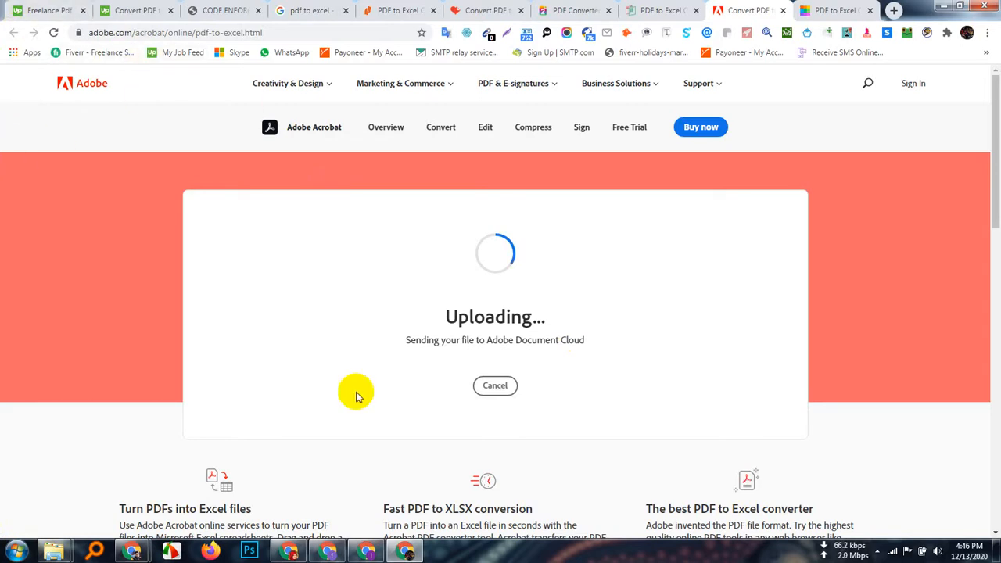
# Step: Switch to WhatsApp Web, look through the chat list, and start attaching a document to the HSL-GAI-106 group chat
pyautogui.moveTo(133, 554)
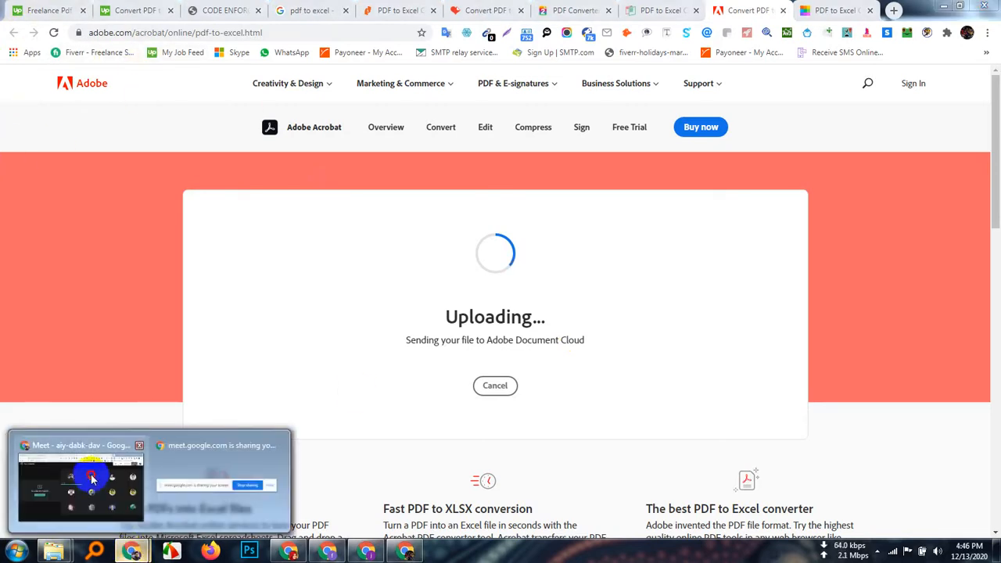
pyautogui.click(78, 473)
pyautogui.click(61, 8)
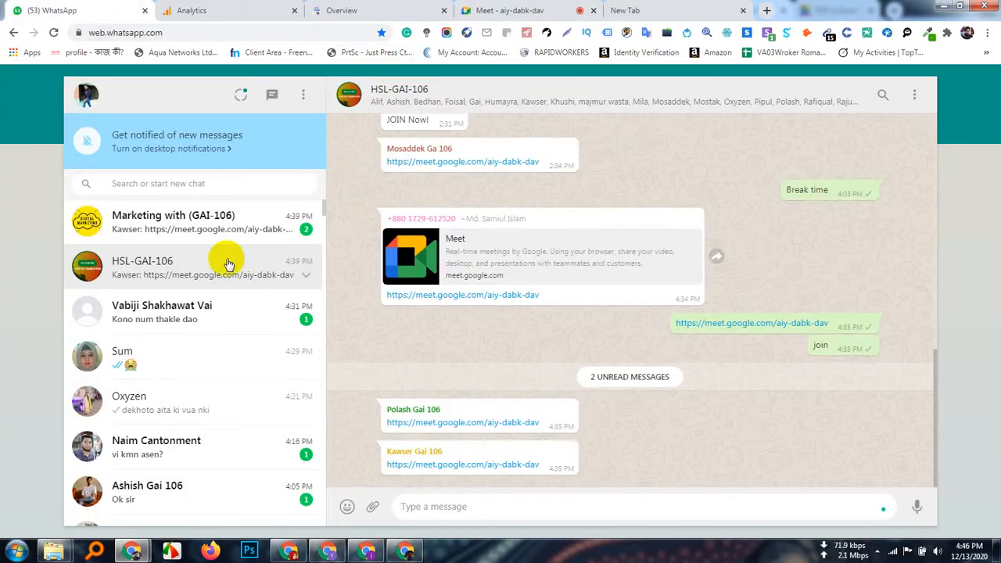
pyautogui.scroll(-3, 224, 387)
pyautogui.scroll(-3, 223, 387)
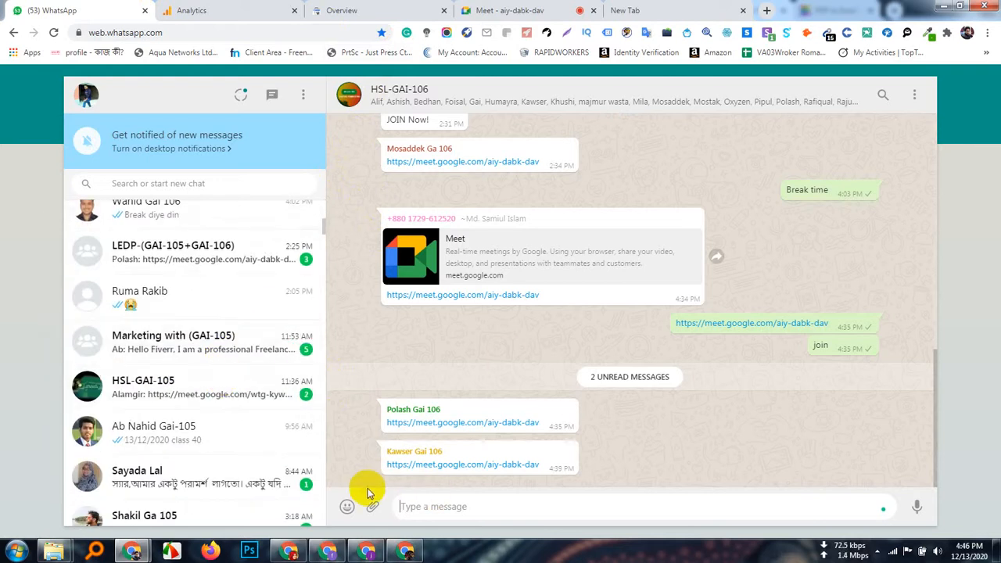
pyautogui.click(374, 509)
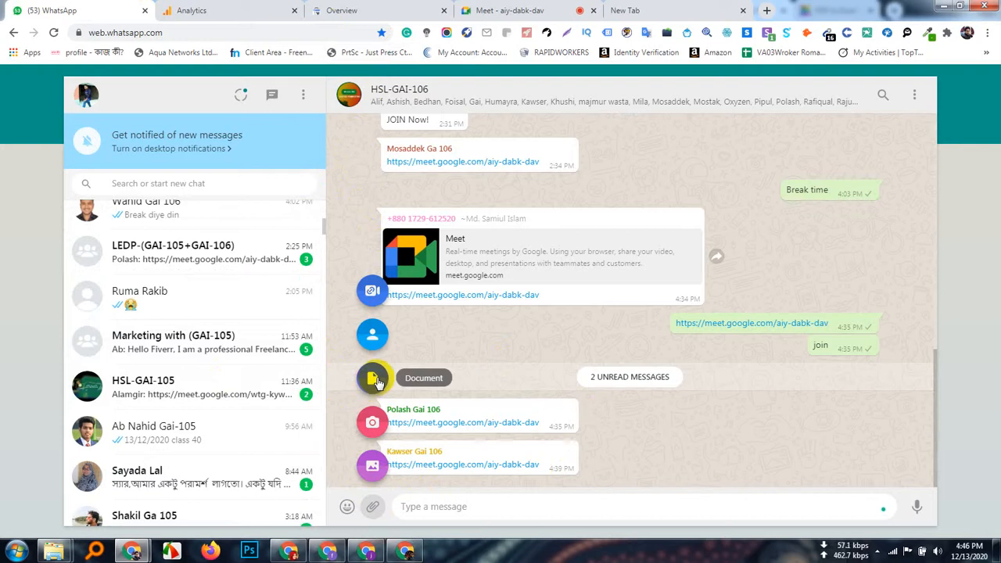
pyautogui.click(373, 380)
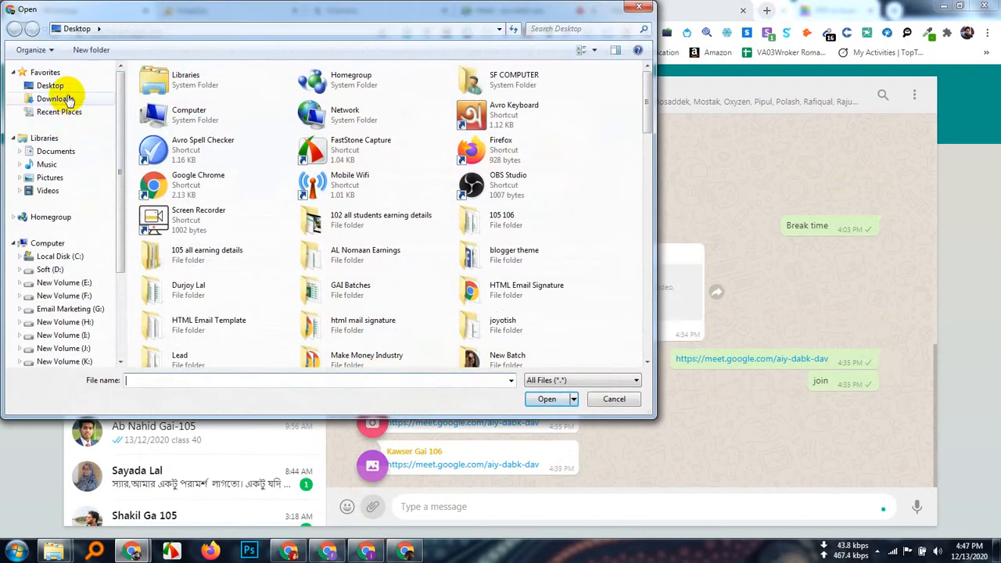
# Step: Send Code Enforcement Leads (Atlanta).pdf from the Downloads folder to the HSL-GAI-106 group and look over the chat list
pyautogui.click(56, 98)
pyautogui.moveTo(650, 103); pyautogui.dragTo(653, 163)
pyautogui.click(169, 252)
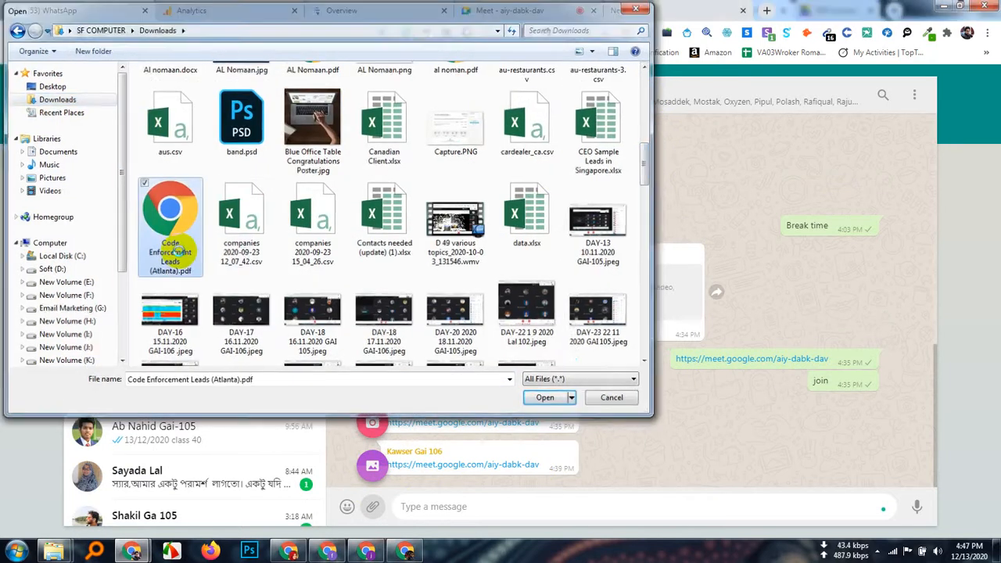
pyautogui.doubleClick(170, 251)
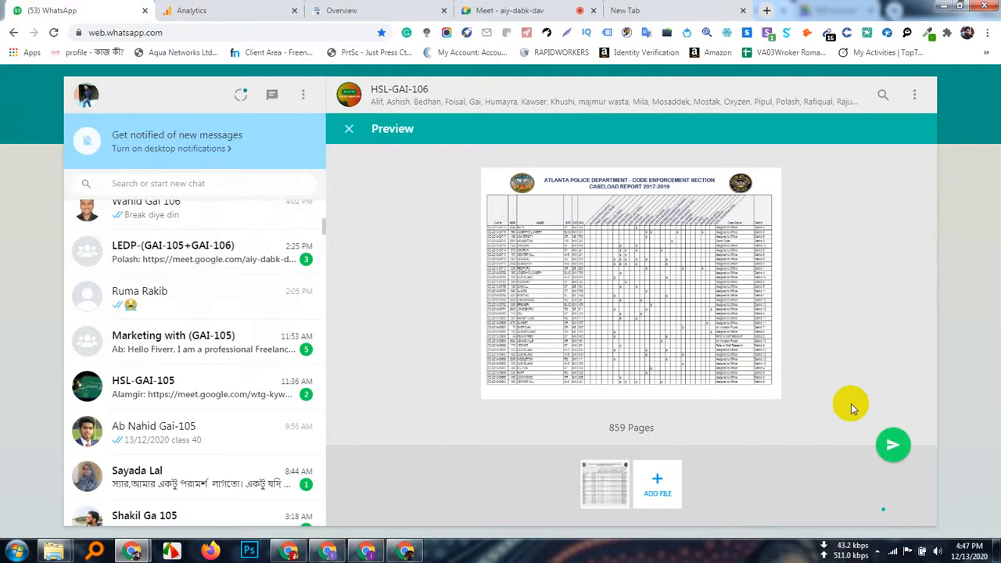
pyautogui.click(892, 445)
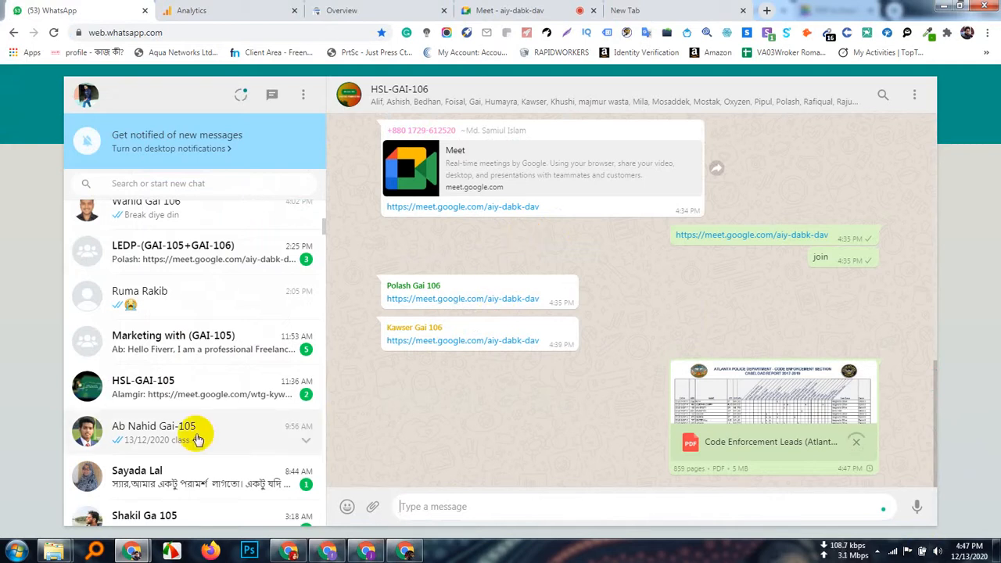
pyautogui.scroll(-1, 195, 440)
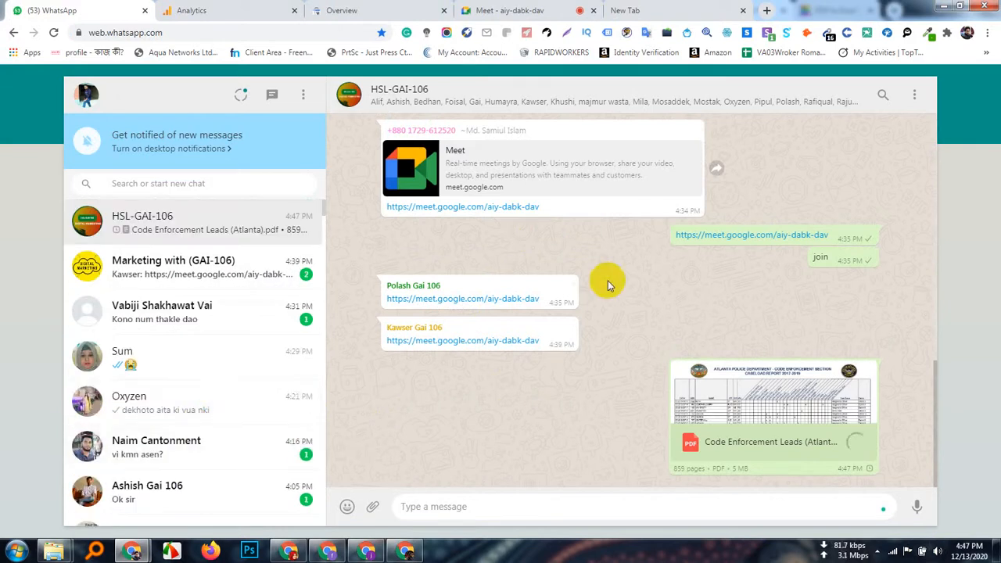
pyautogui.scroll(-4, 290, 391)
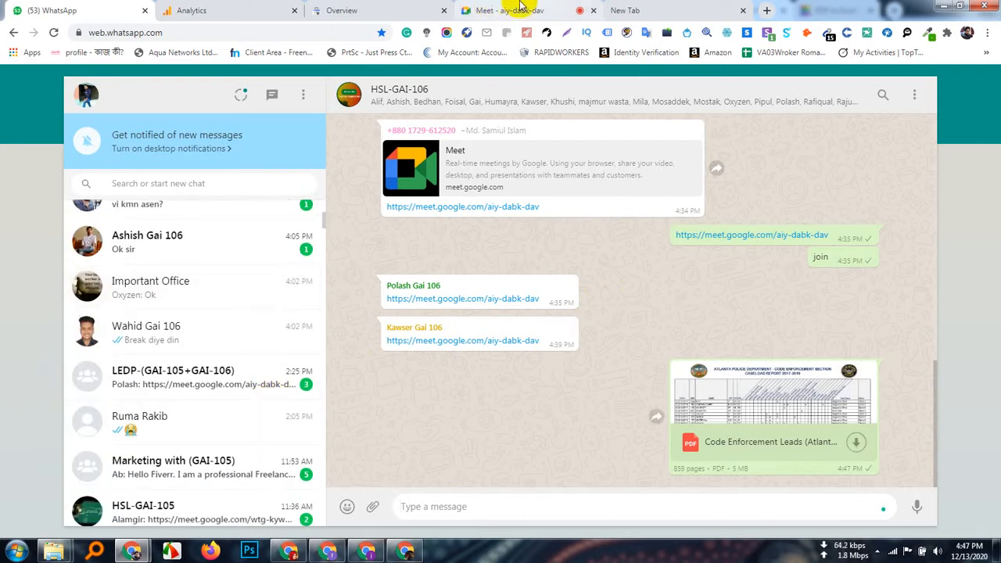
# Step: Return to the browser window with the converters and check the progress of the Adobe and Smallpdf conversions
pyautogui.click(289, 551)
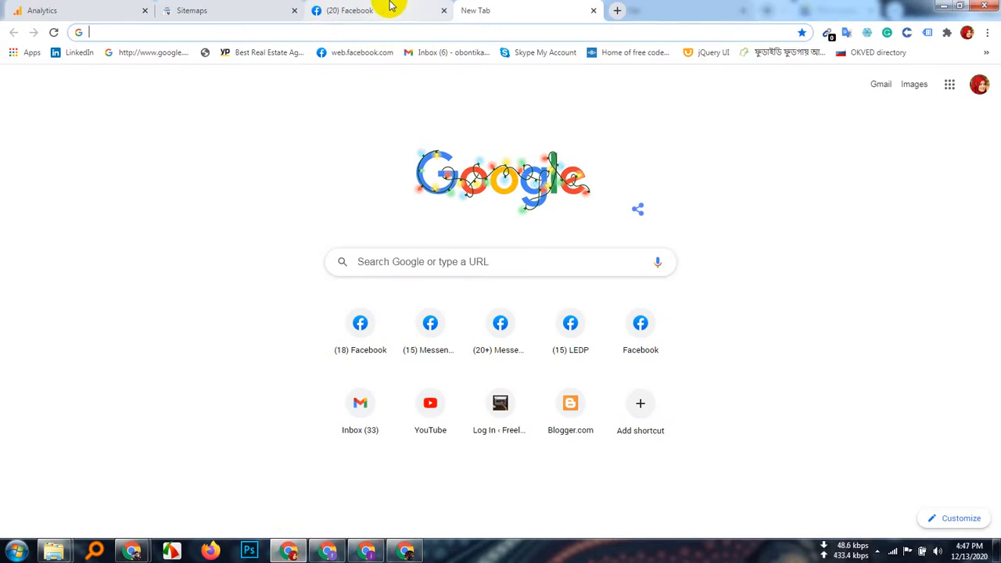
pyautogui.click(405, 552)
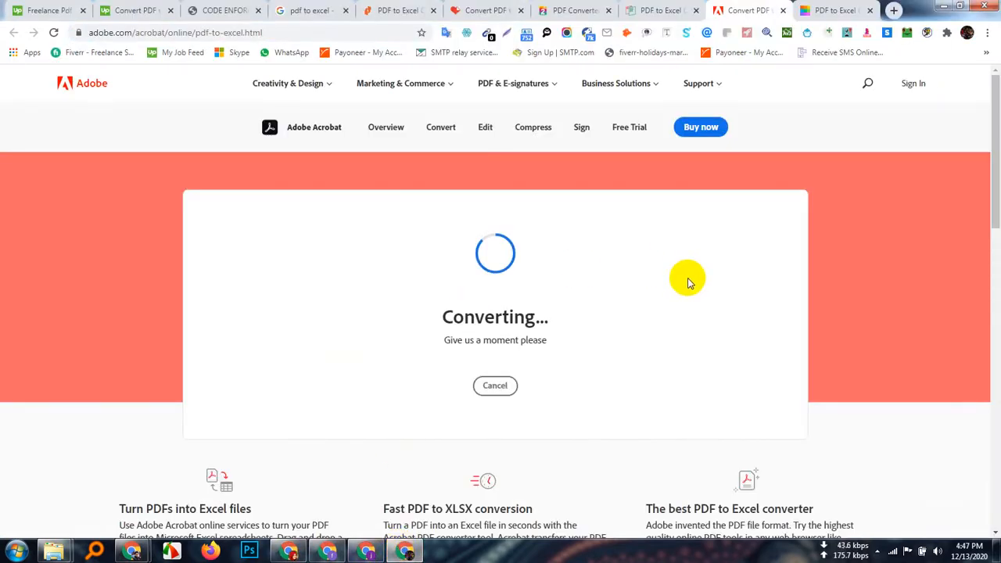
pyautogui.click(830, 10)
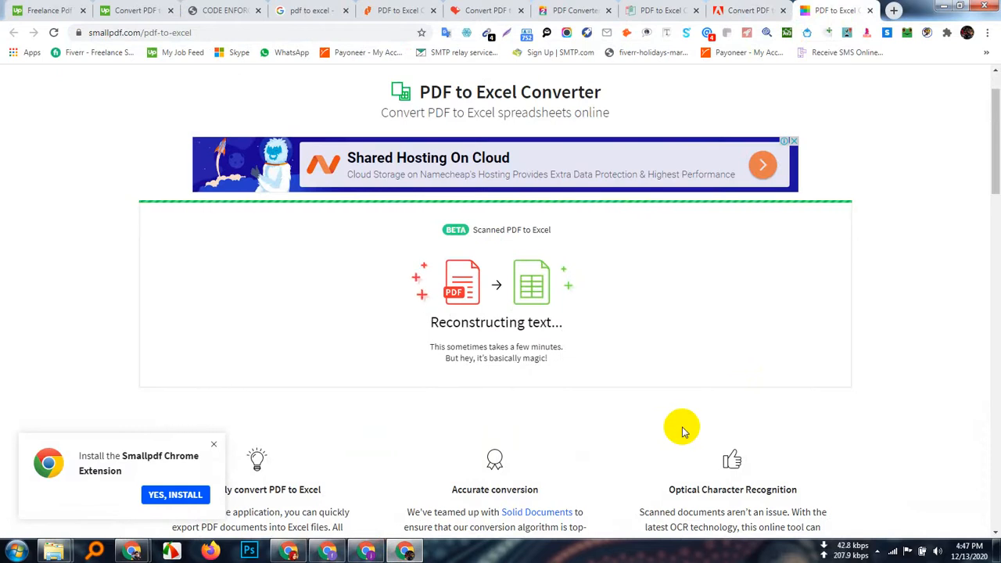
pyautogui.click(742, 9)
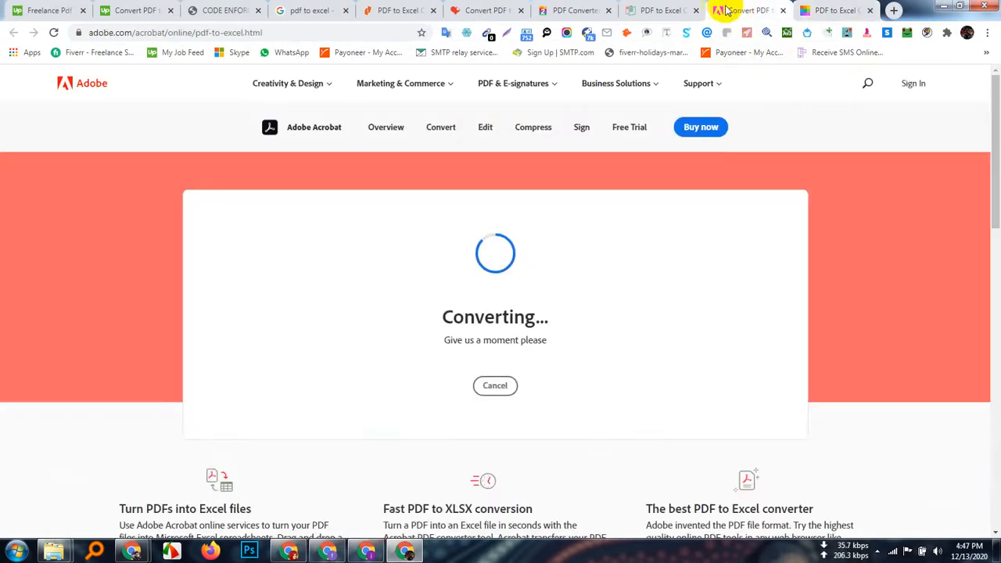
# Step: Download the converted Code Enforcement Leads (Atlanta).xlsx from pdftoexcelconverter.net and show it in its folder
pyautogui.click(661, 9)
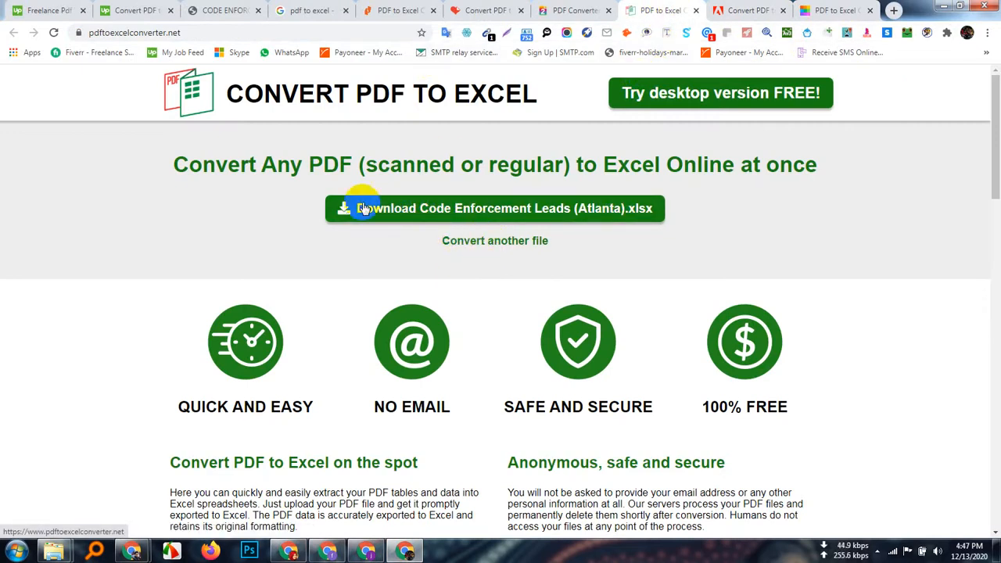
pyautogui.click(387, 210)
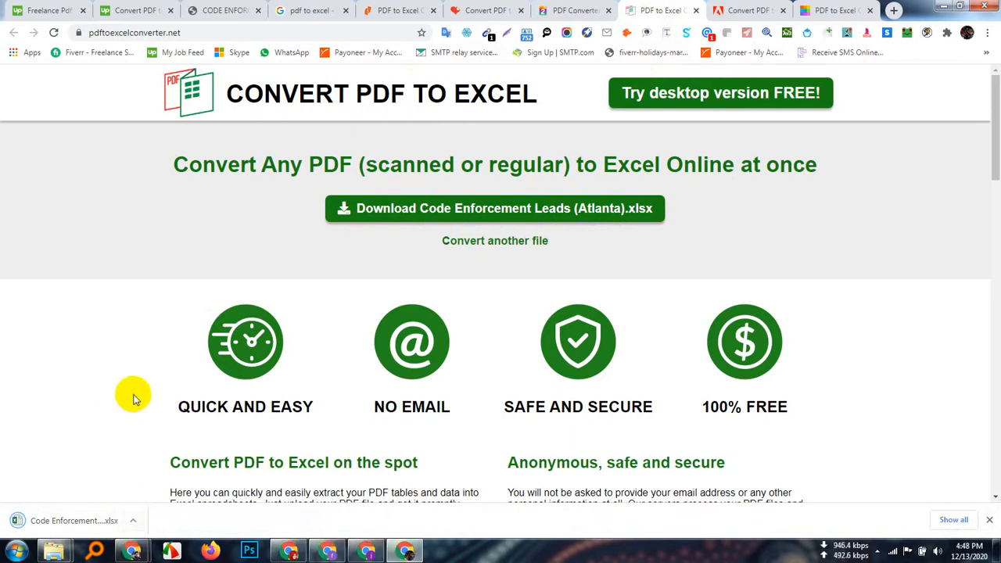
pyautogui.click(132, 520)
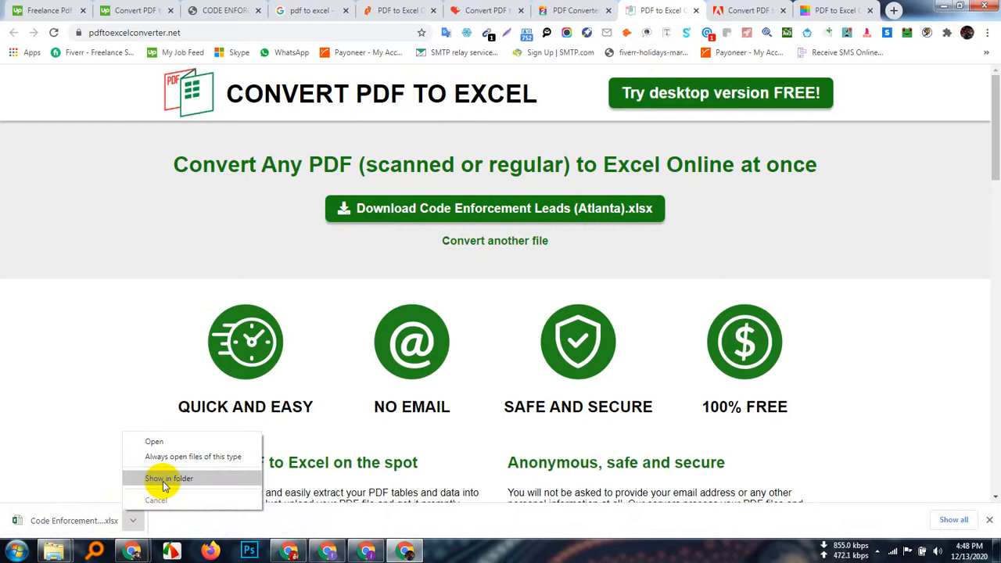
pyautogui.click(164, 479)
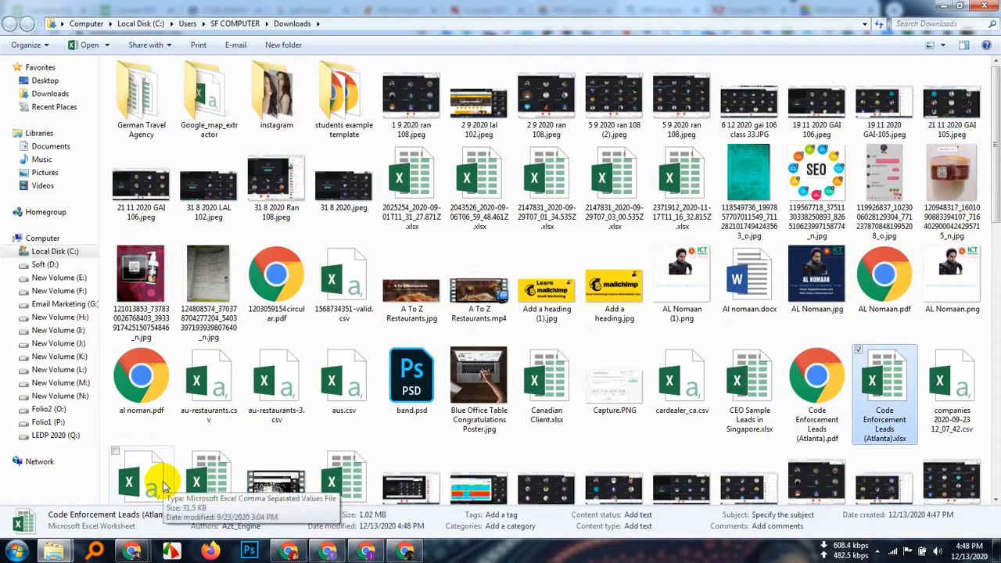
# Step: Open Code Enforcement Leads (Atlanta).xlsx in Excel, dismiss the Office activation wizard, and enable editing
pyautogui.rightClick(886, 389)
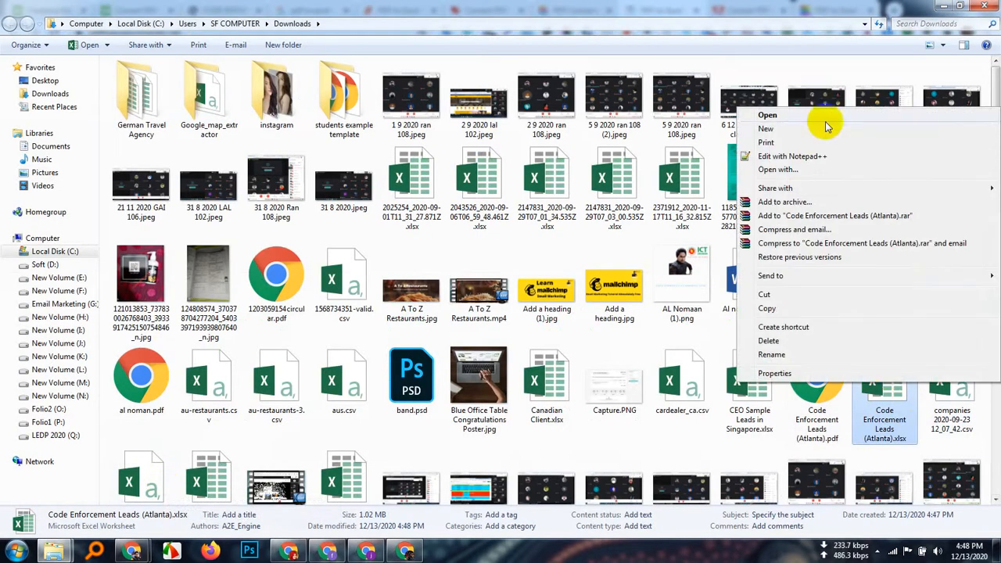
pyautogui.click(786, 119)
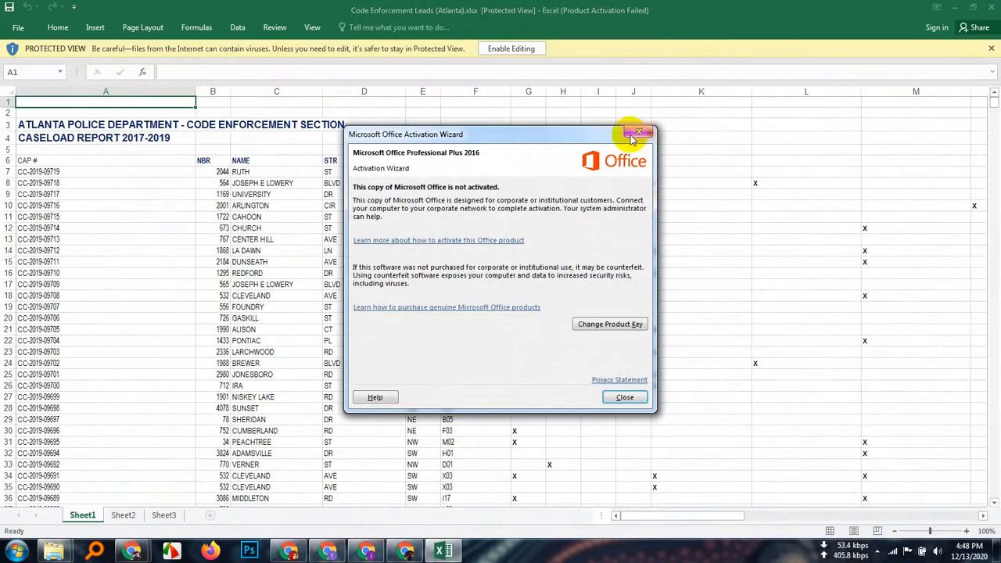
pyautogui.click(638, 135)
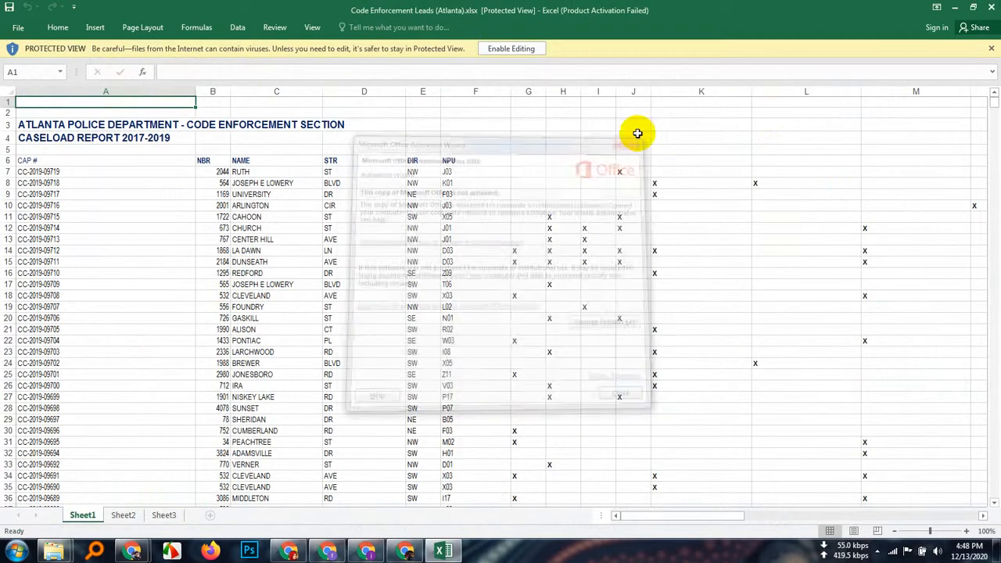
pyautogui.click(510, 49)
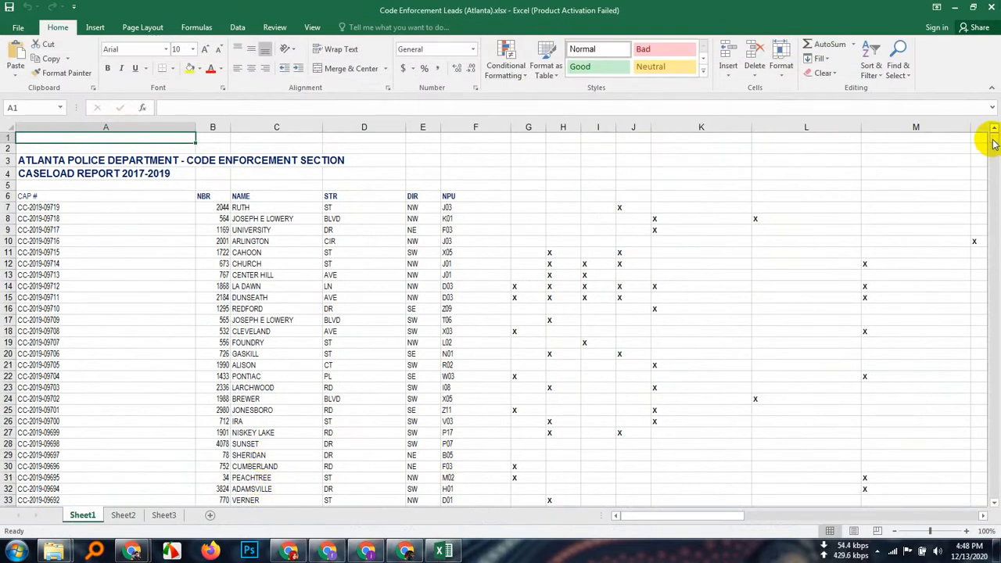
# Step: Examine how the case records were converted on Sheet1, sampling cells around row 4175 and rows 10584 and 10586
pyautogui.moveTo(993, 144); pyautogui.dragTo(979, 212)
pyautogui.click(130, 276)
pyautogui.click(138, 321)
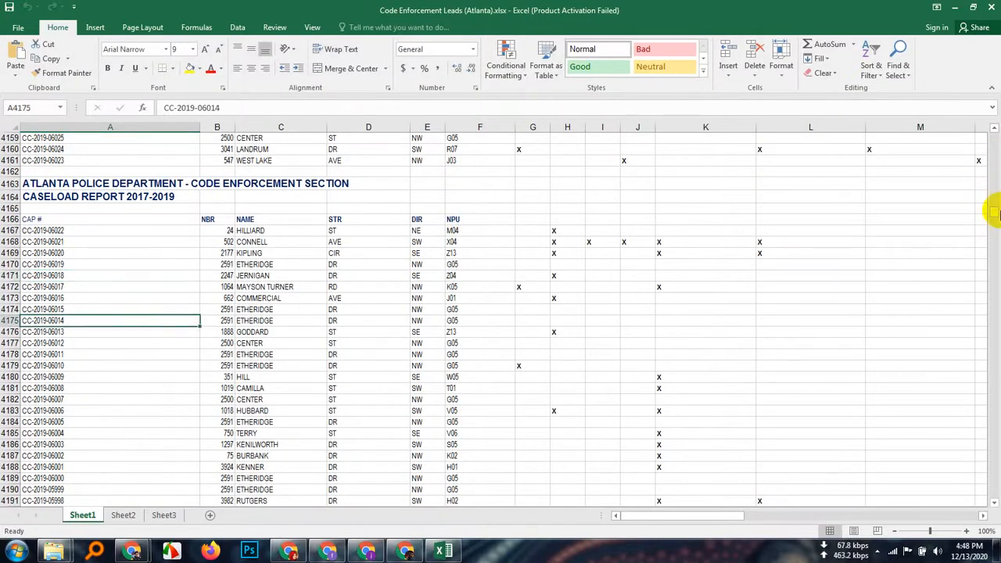
pyautogui.moveTo(987, 211); pyautogui.dragTo(993, 326)
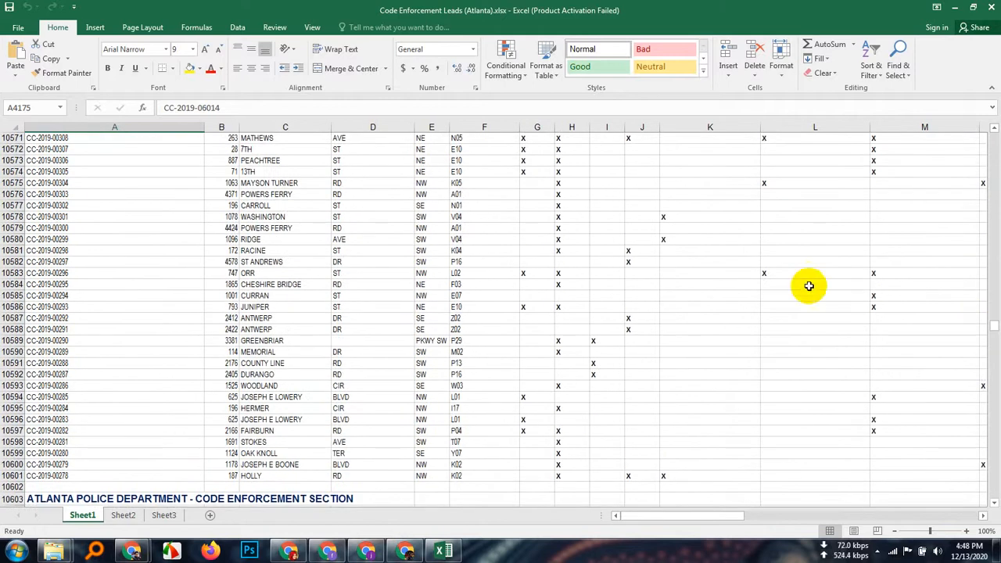
pyautogui.click(11, 284)
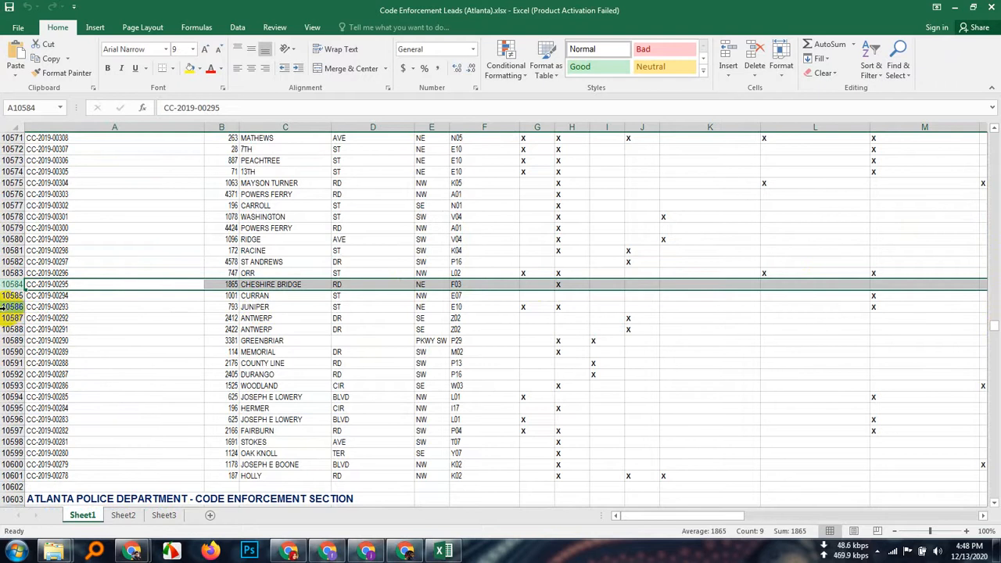
pyautogui.click(9, 307)
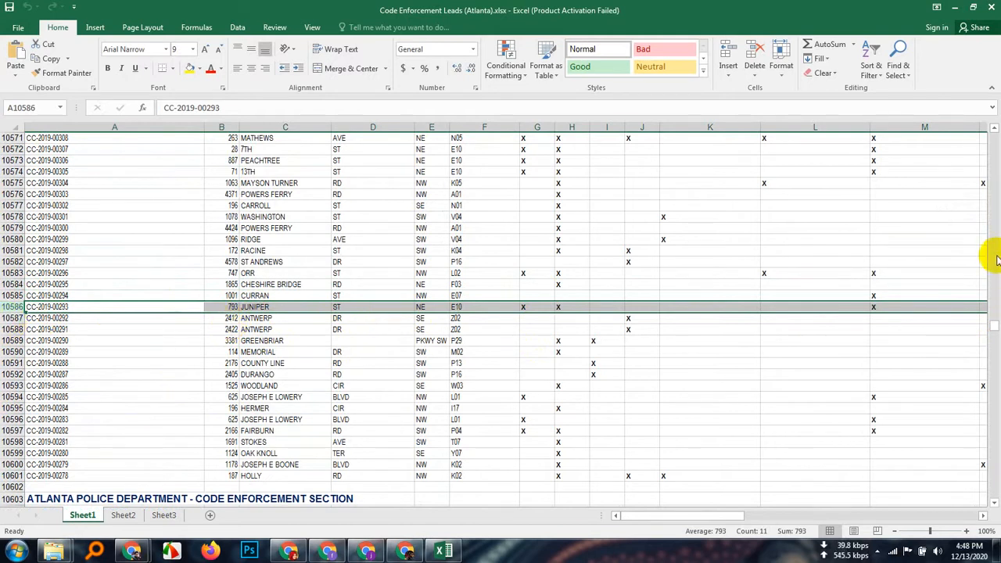
# Step: Go through the remaining case records on Sheet1 and read what stands at the very end of the data
pyautogui.moveTo(994, 331); pyautogui.dragTo(993, 491)
pyautogui.scroll(-3, 579, 450)
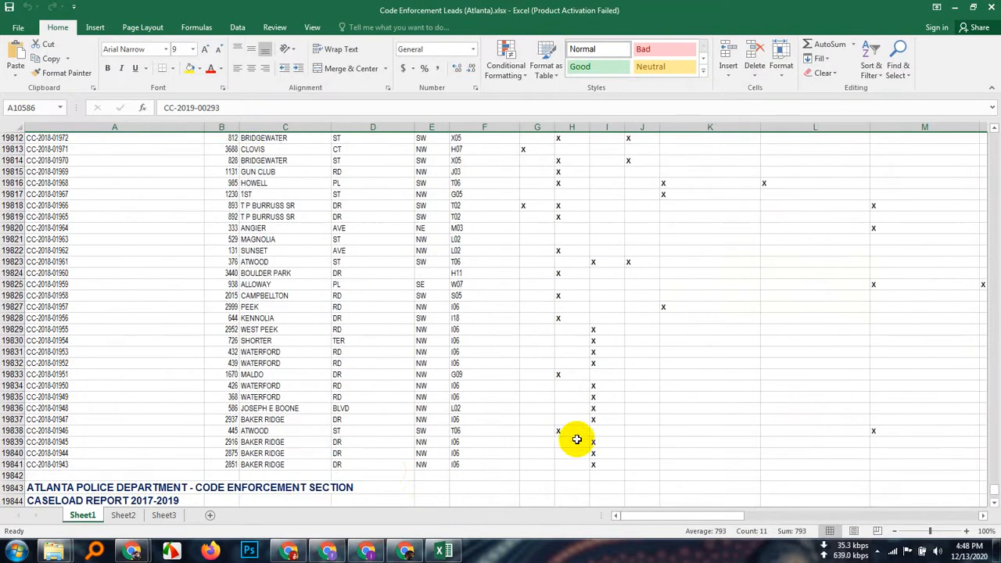
pyautogui.scroll(-4, 119, 408)
pyautogui.scroll(-20, 120, 405)
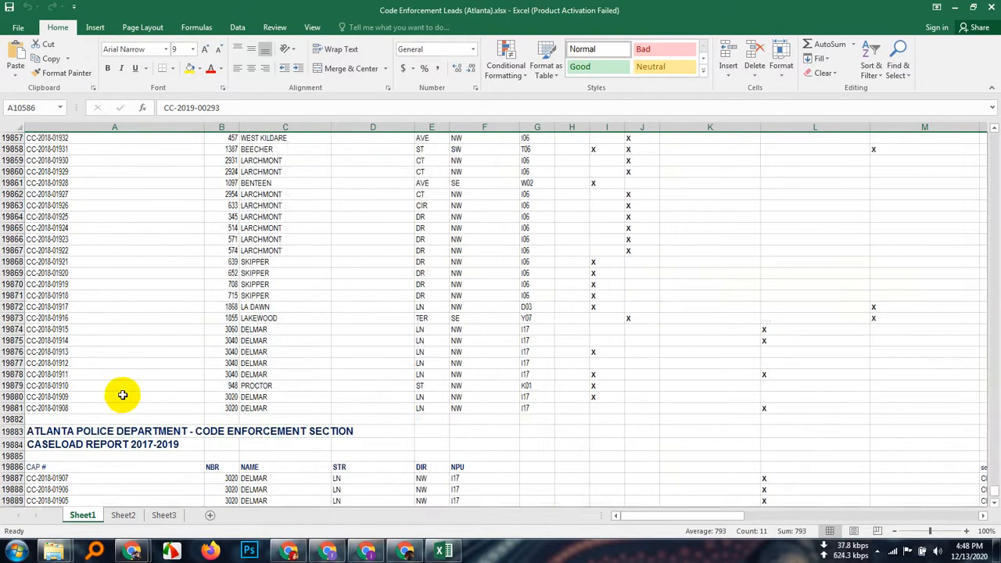
pyautogui.scroll(-20, 128, 368)
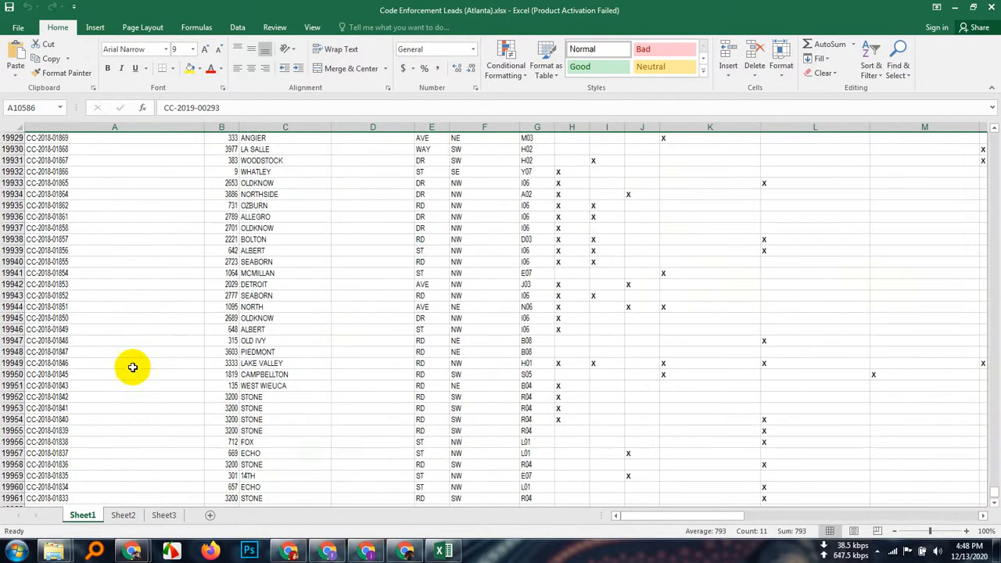
pyautogui.scroll(-14, 133, 365)
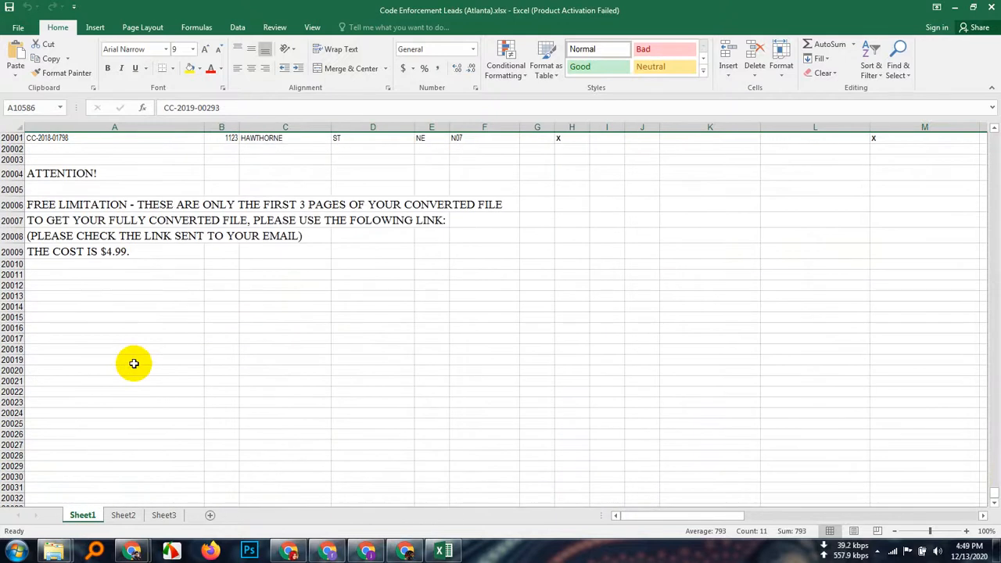
# Step: Review the last few hundred converted rows backwards from the end, checking how the columns line up between report pages
pyautogui.scroll(7, 133, 364)
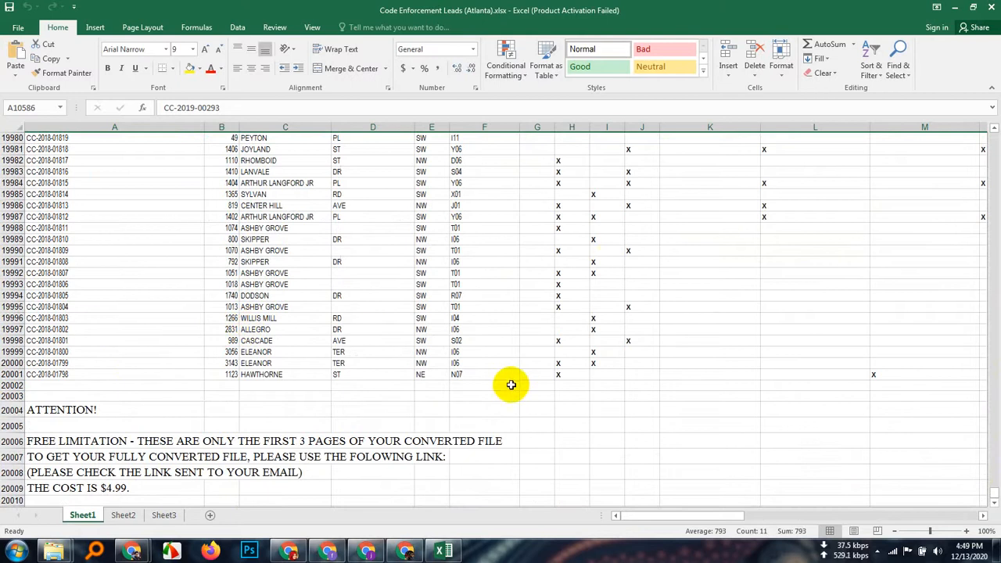
pyautogui.scroll(5, 513, 374)
pyautogui.scroll(20, 519, 363)
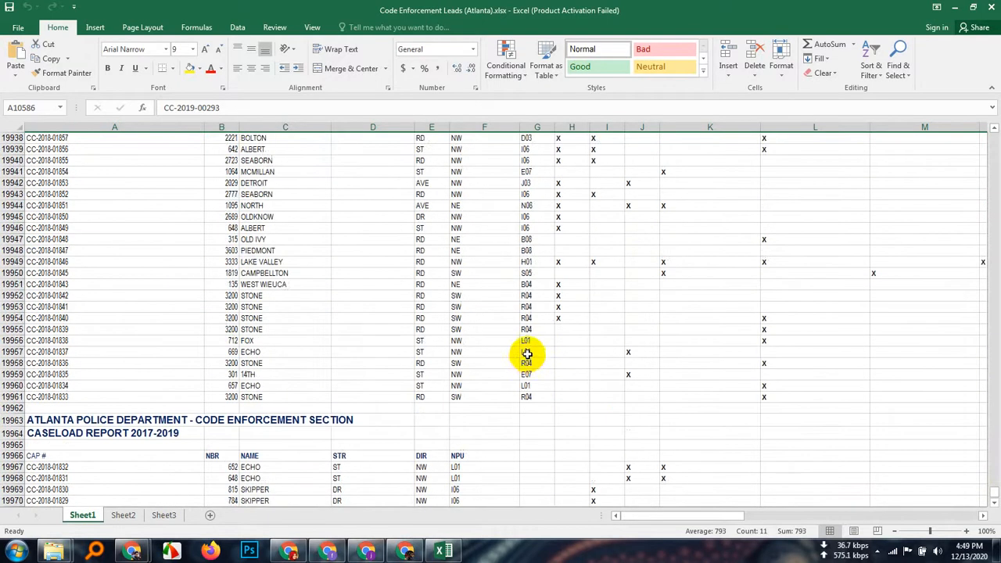
pyautogui.scroll(20, 527, 352)
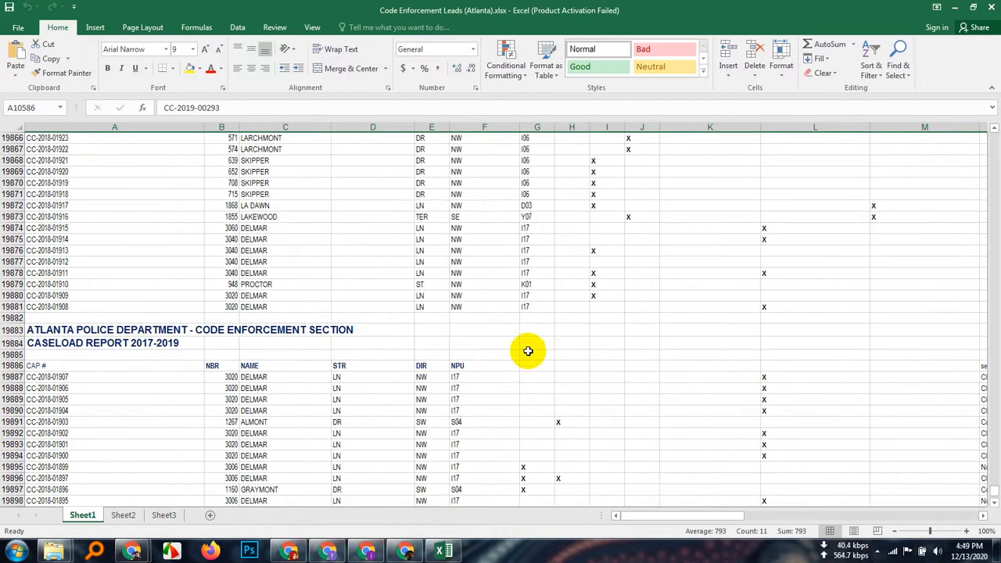
pyautogui.scroll(15, 527, 351)
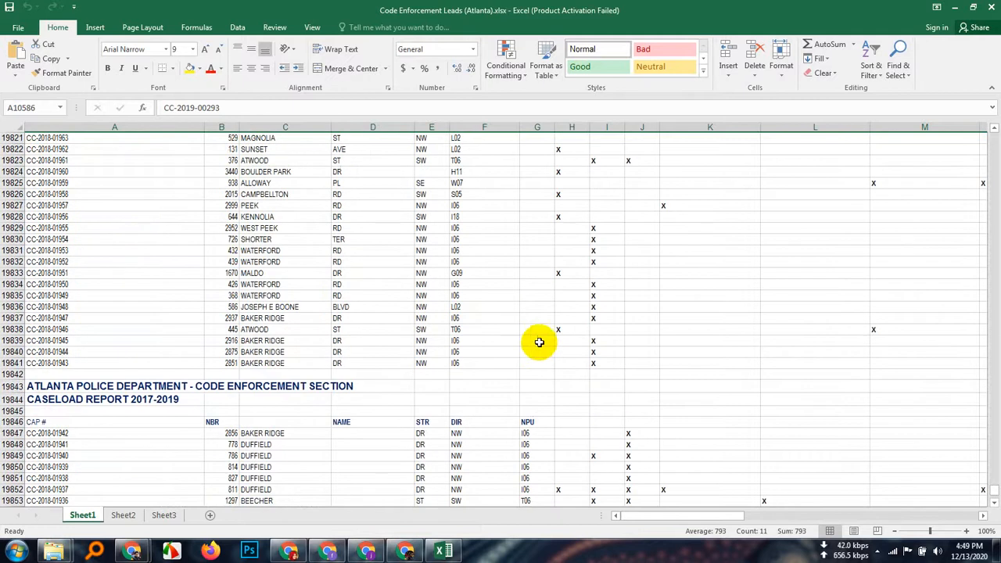
pyautogui.scroll(5, 540, 335)
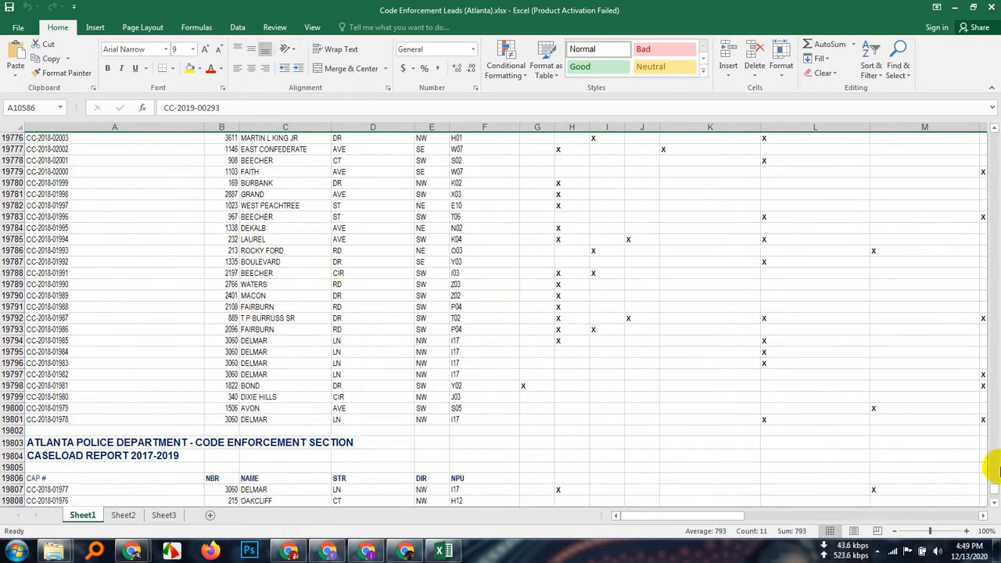
# Step: Return to the start of Sheet1 and review the report headings and case records in the first few blocks
pyautogui.moveTo(993, 493); pyautogui.dragTo(993, 139)
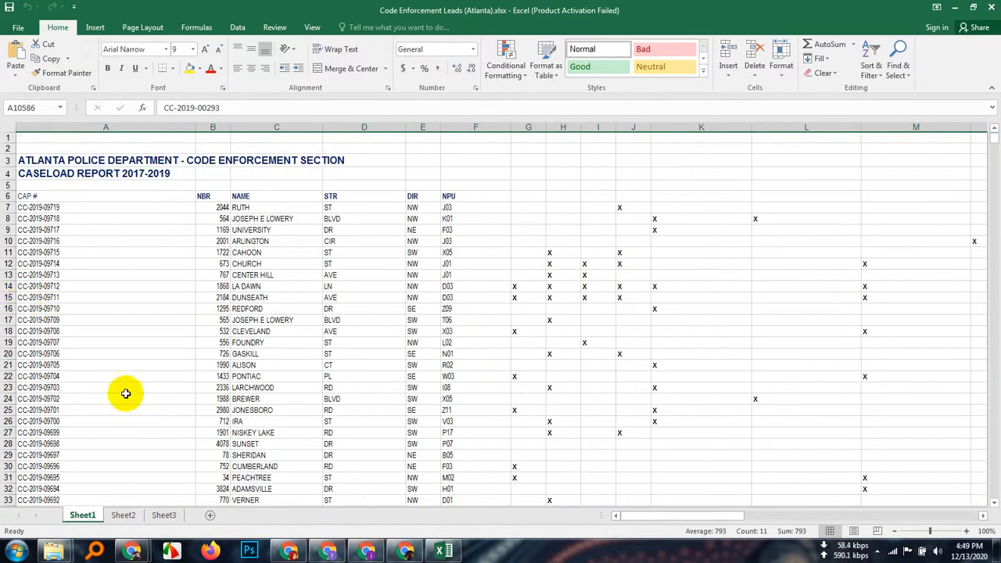
pyautogui.click(8, 147)
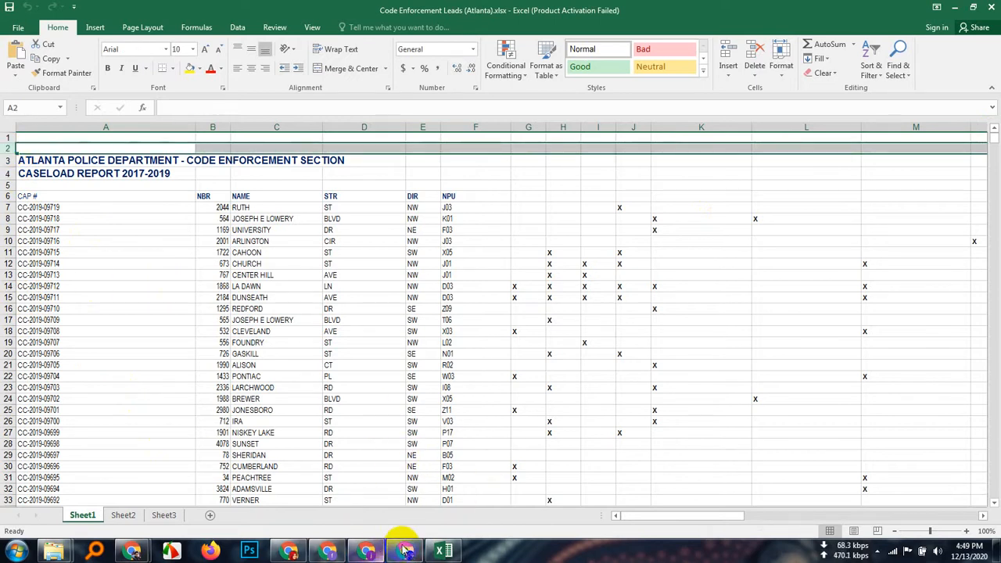
pyautogui.moveTo(402, 552)
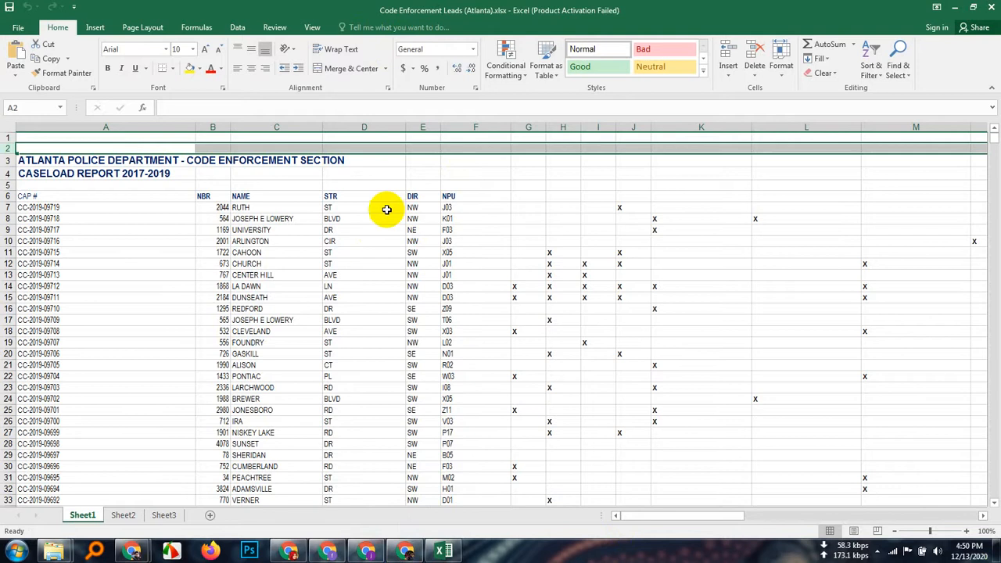
pyautogui.click(419, 163)
pyautogui.scroll(-15, 329, 356)
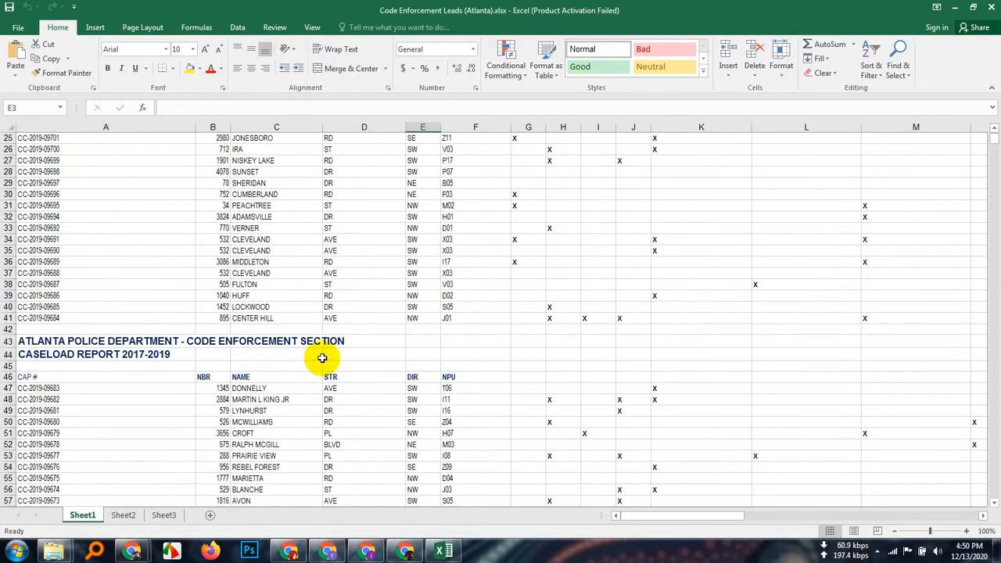
pyautogui.scroll(-3, 329, 352)
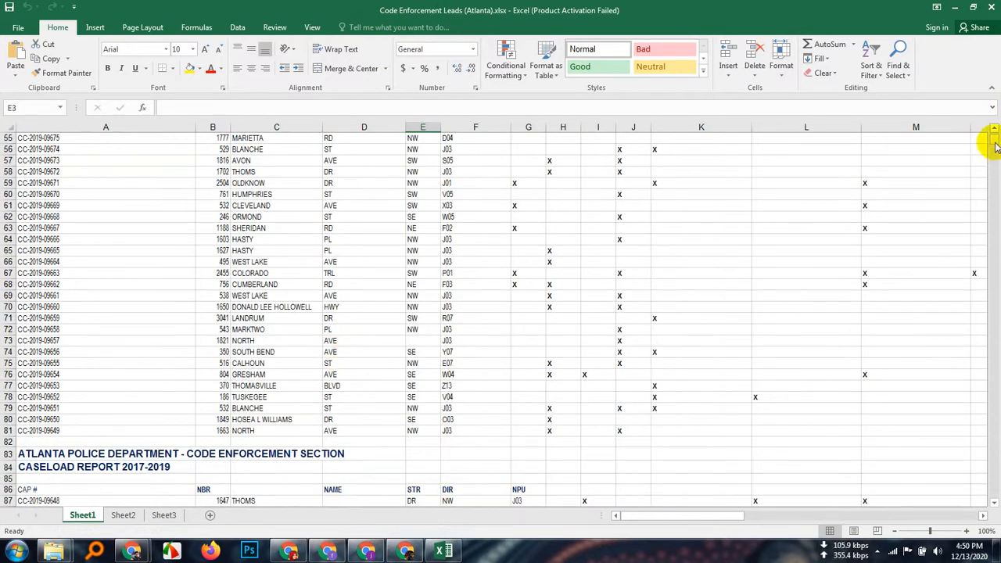
# Step: Go to the end of Sheet1 and check the closing notice and last case records, selecting rows 20001 and 19995
pyautogui.moveTo(996, 147); pyautogui.dragTo(993, 500)
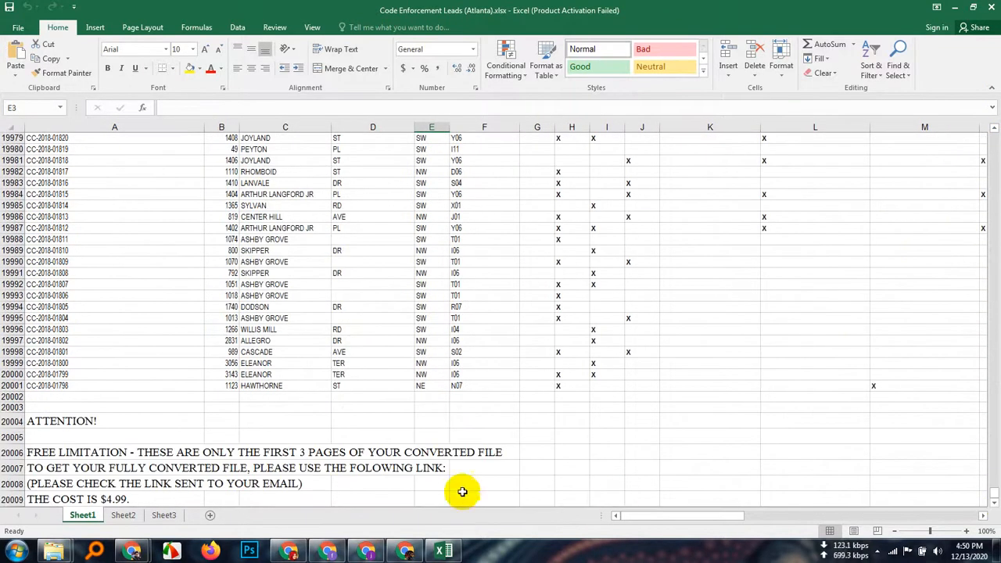
pyautogui.scroll(-2, 454, 473)
pyautogui.click(10, 317)
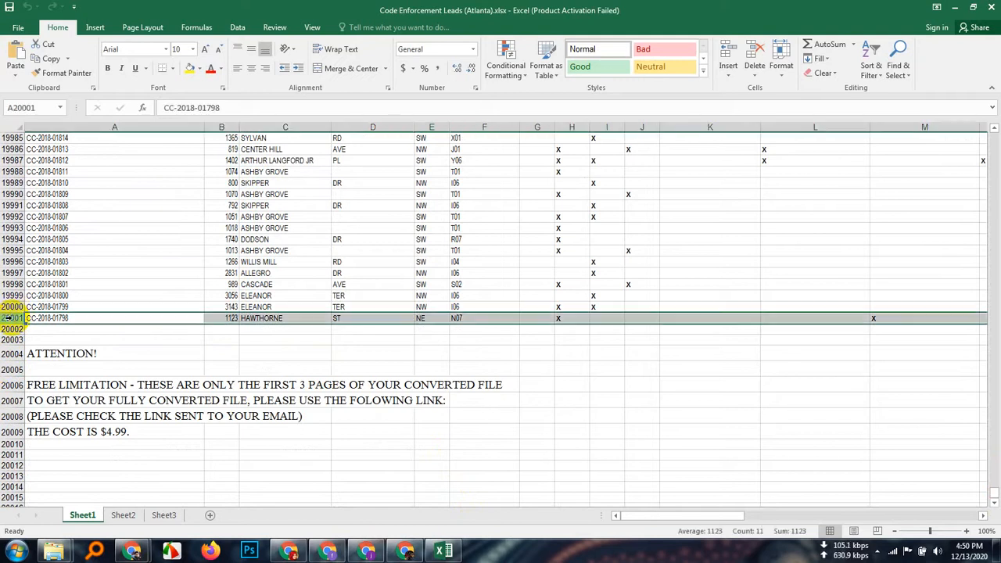
pyautogui.click(11, 250)
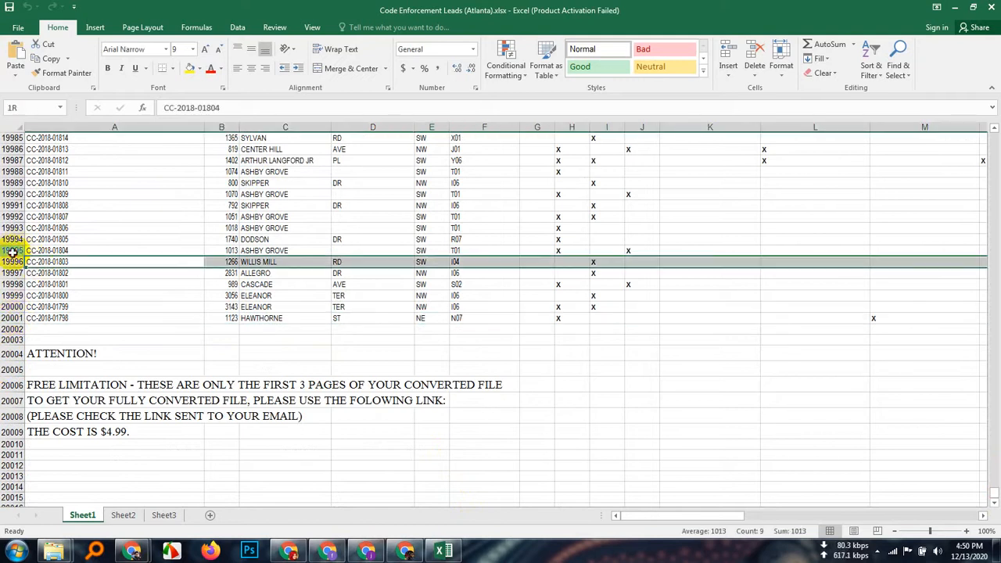
# Step: Switch to the Chrome window with the PDF converters and show the Upwork job post for a PDF-to-Excel data processor
pyautogui.click(133, 551)
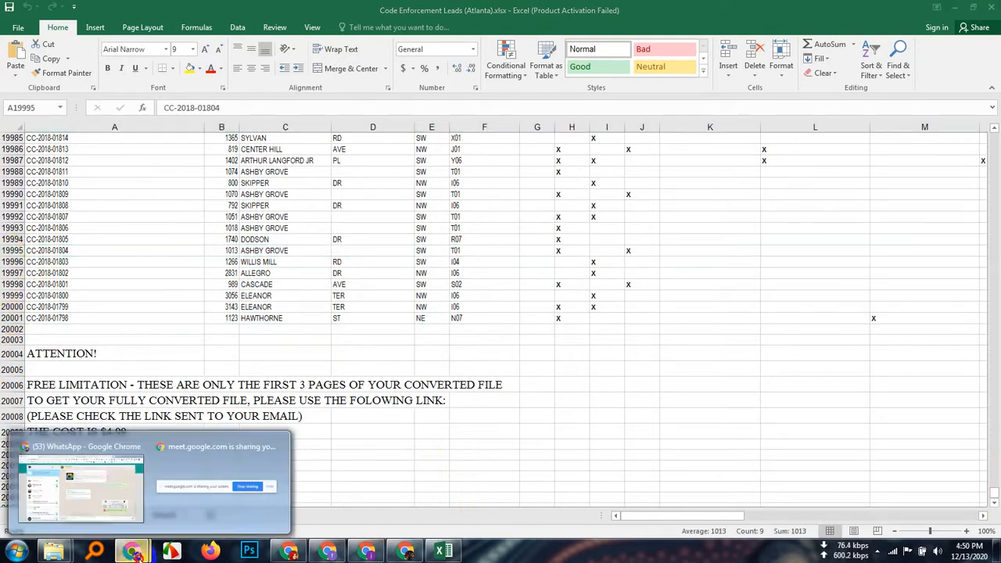
pyautogui.click(289, 551)
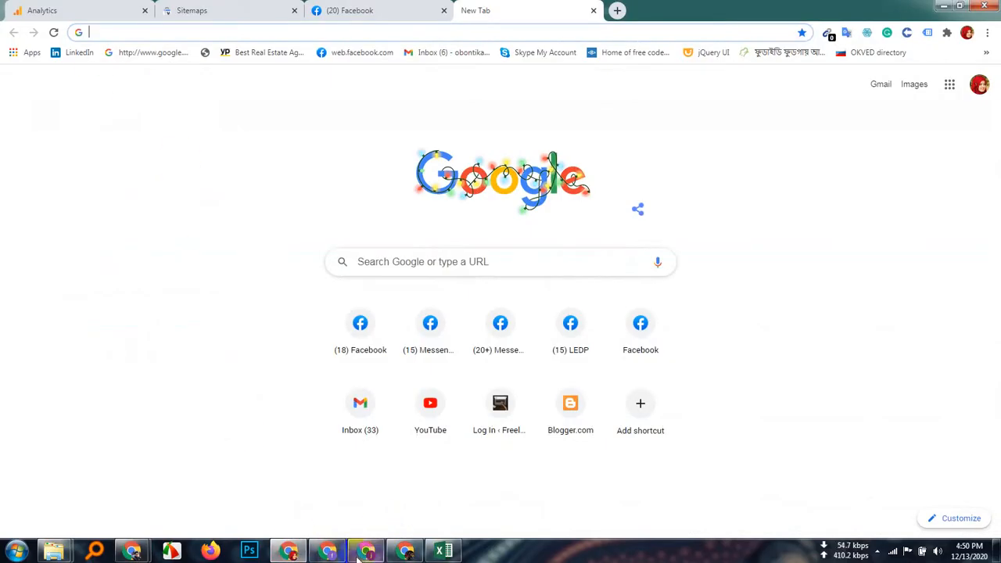
pyautogui.click(405, 551)
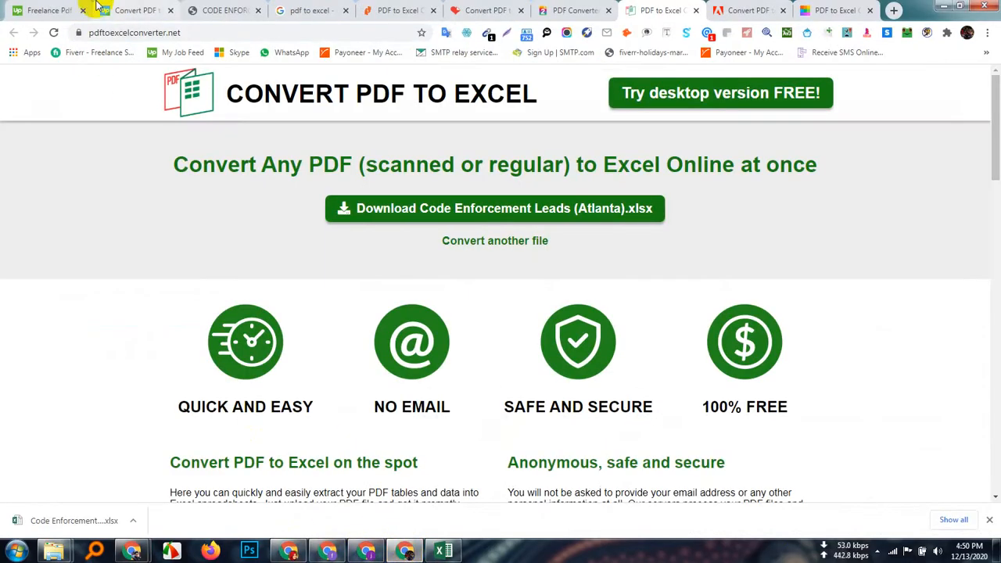
pyautogui.click(43, 11)
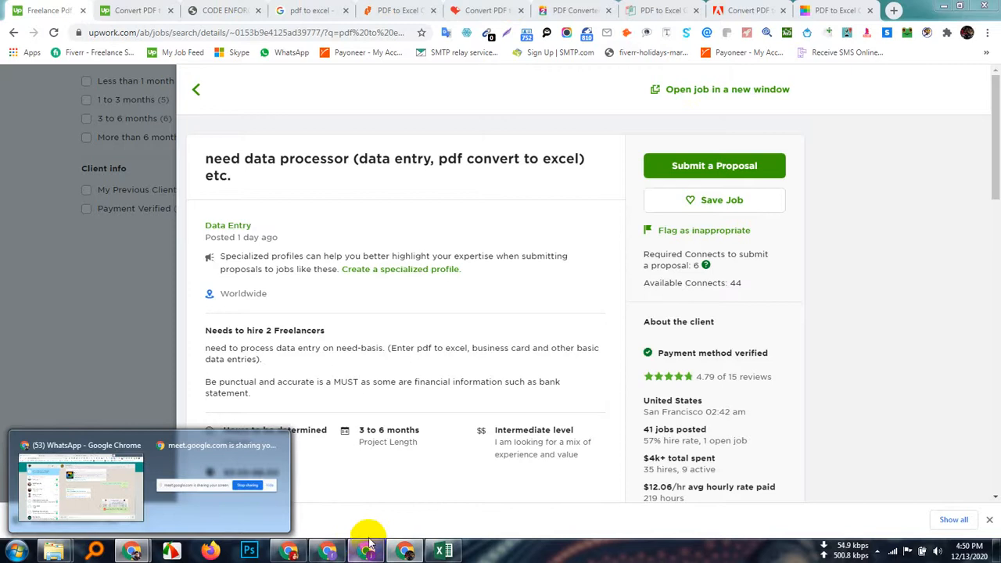
# Step: Switch to the Chrome window with the WhatsApp class group and bring up the Google Meet call
pyautogui.click(402, 552)
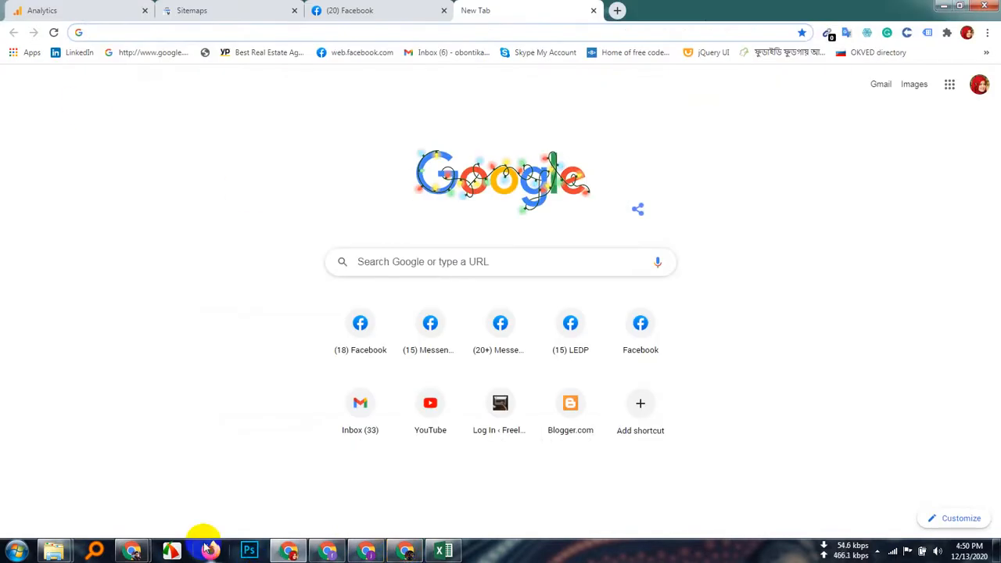
pyautogui.click(125, 552)
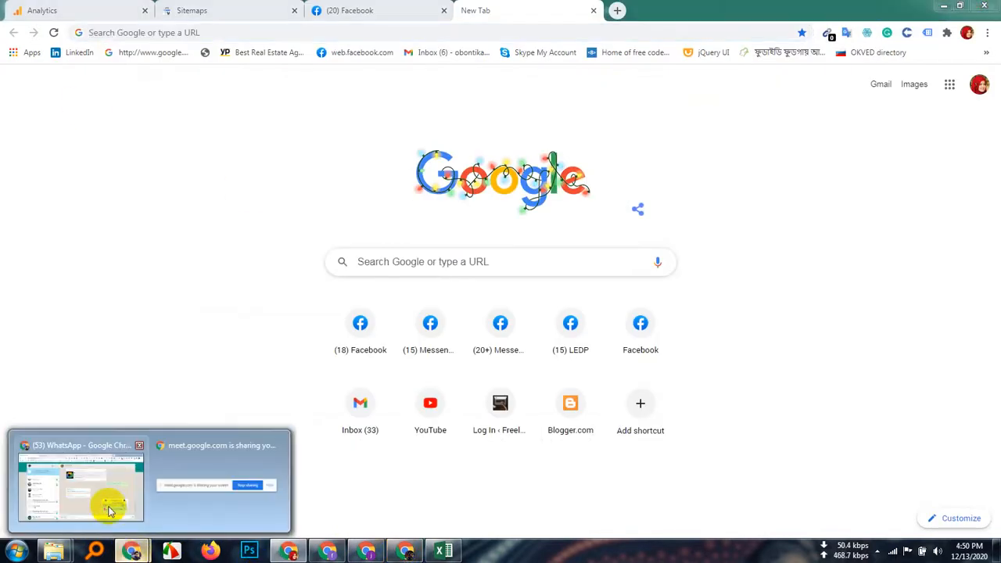
pyautogui.click(108, 479)
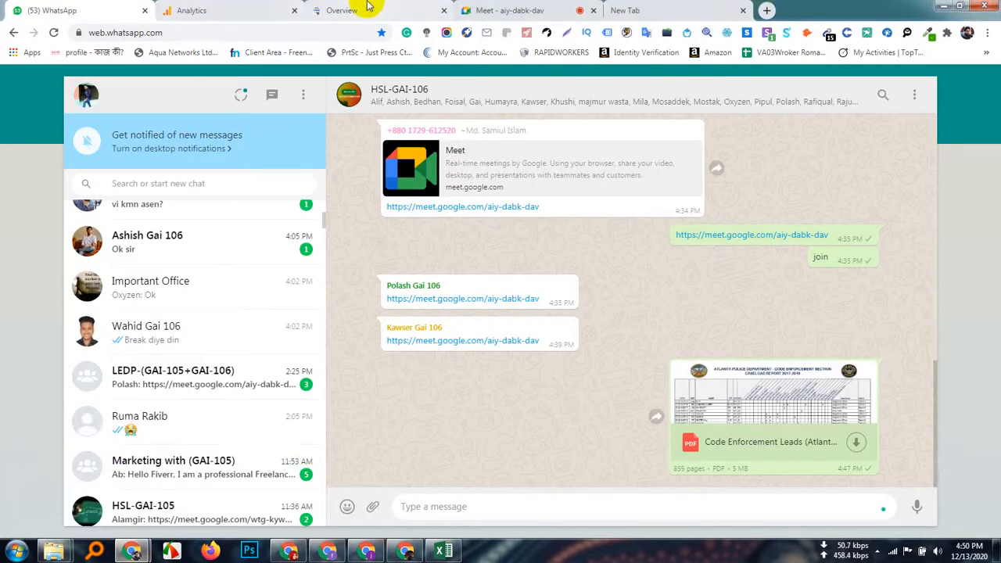
pyautogui.click(530, 7)
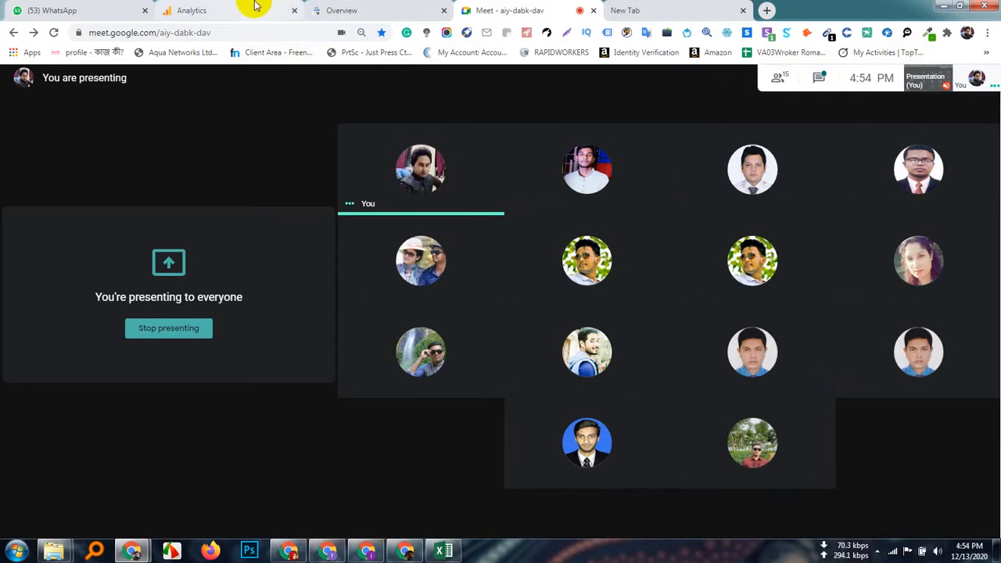
# Step: Open a new tab and use the Chrome profile list to switch to the profile showing the Upwork job post
pyautogui.moveTo(407, 551)
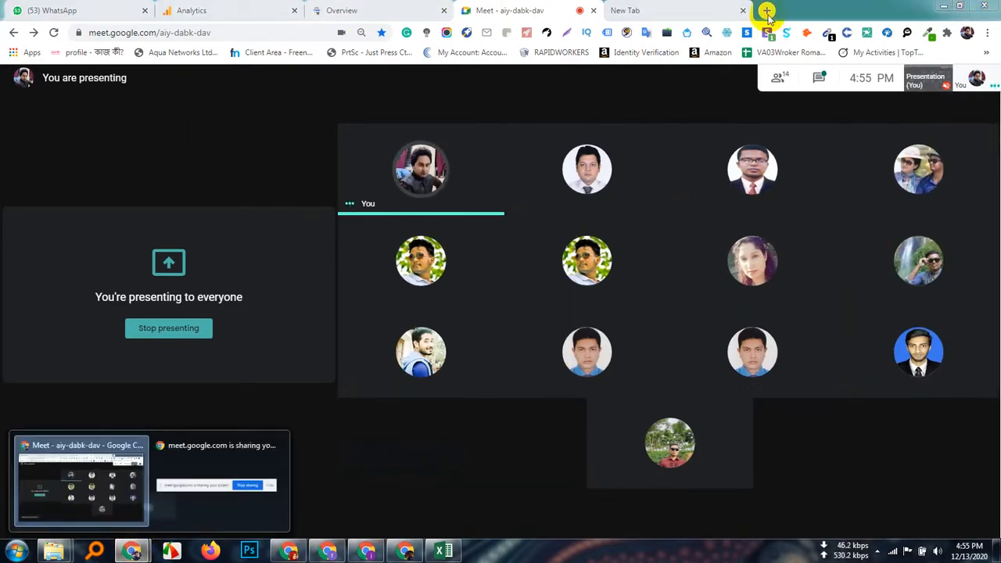
pyautogui.click(766, 11)
pyautogui.click(967, 32)
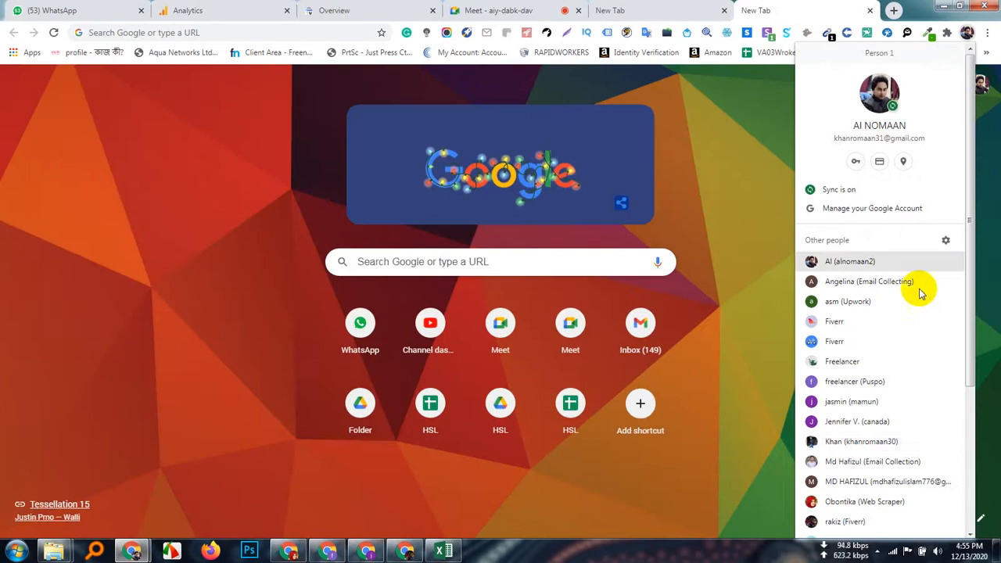
pyautogui.scroll(-3, 855, 454)
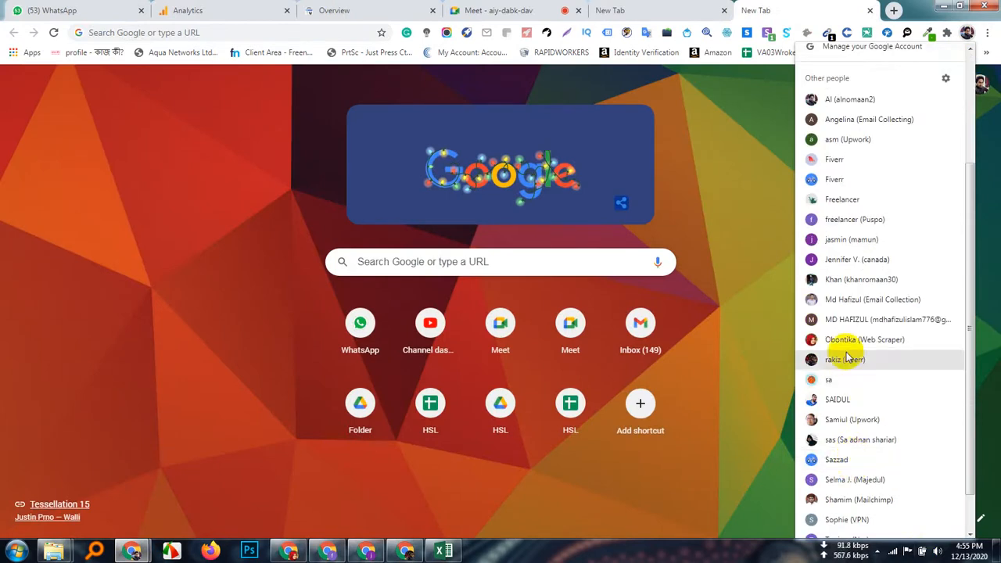
pyautogui.scroll(-1, 852, 375)
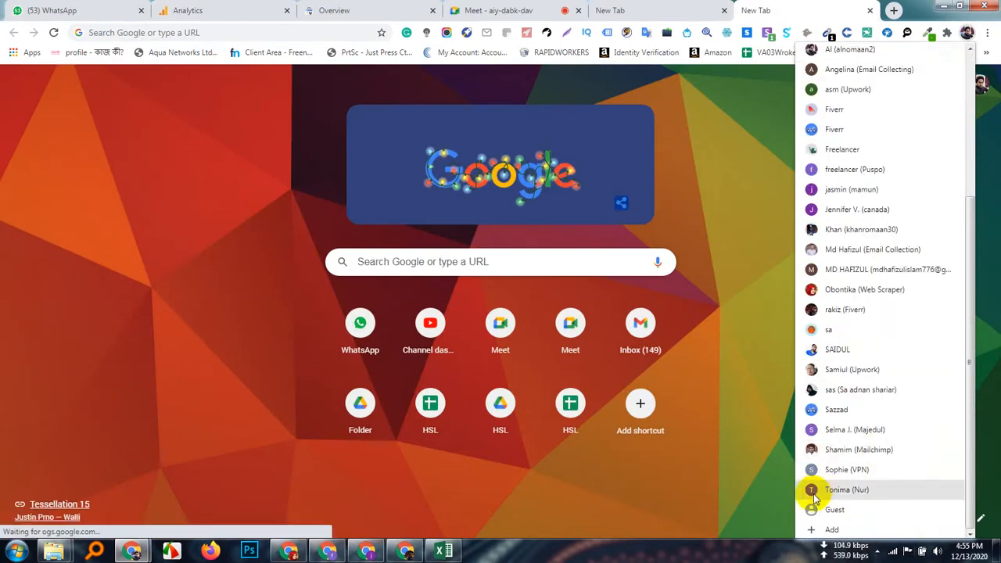
pyautogui.scroll(2, 856, 469)
pyautogui.click(831, 384)
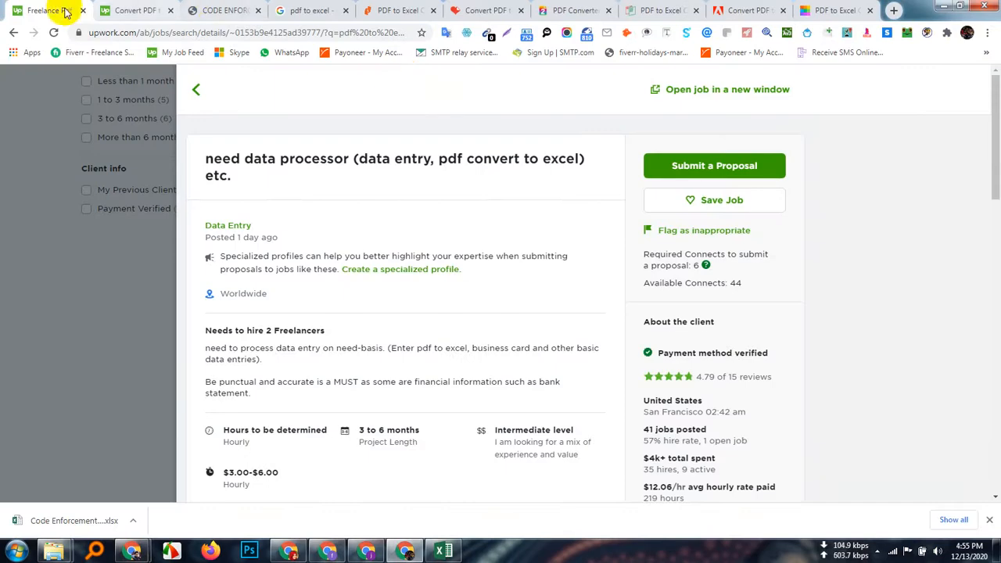
# Step: Open Fiverr in a new tab and start a search for services
pyautogui.click(894, 10)
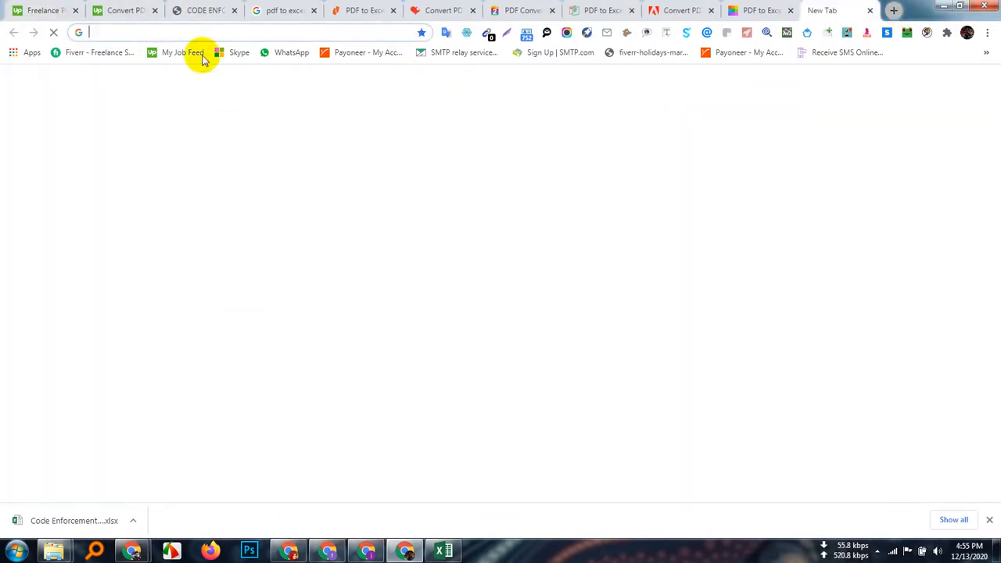
pyautogui.click(97, 53)
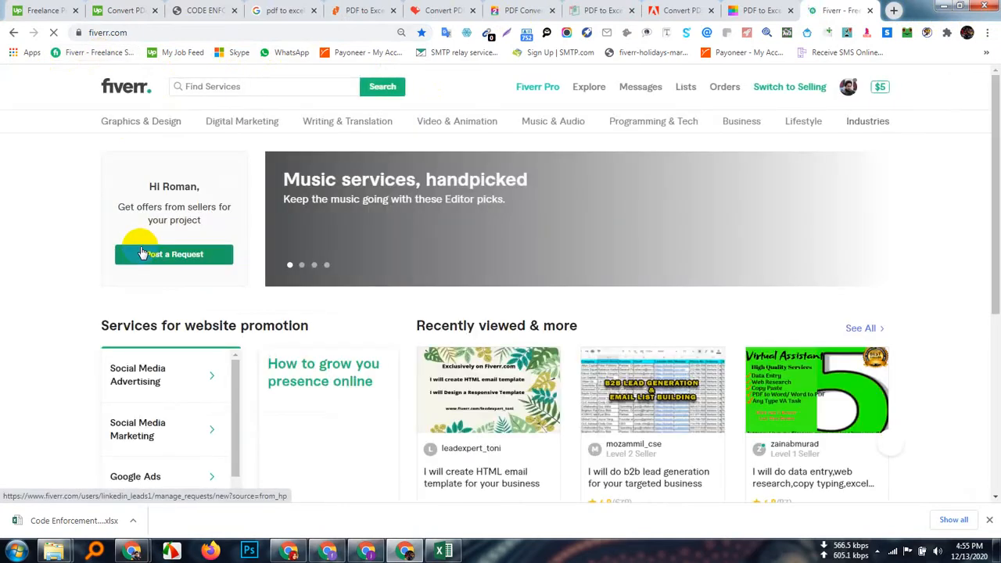
pyautogui.click(225, 88)
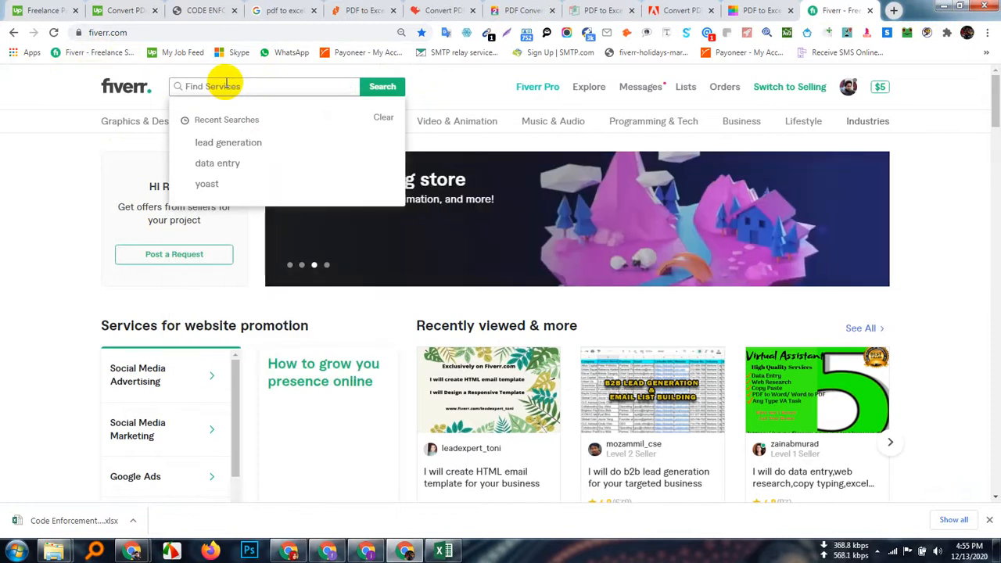
# Step: Search Fiverr services for "pdf to excel"
pyautogui.write('pdf')
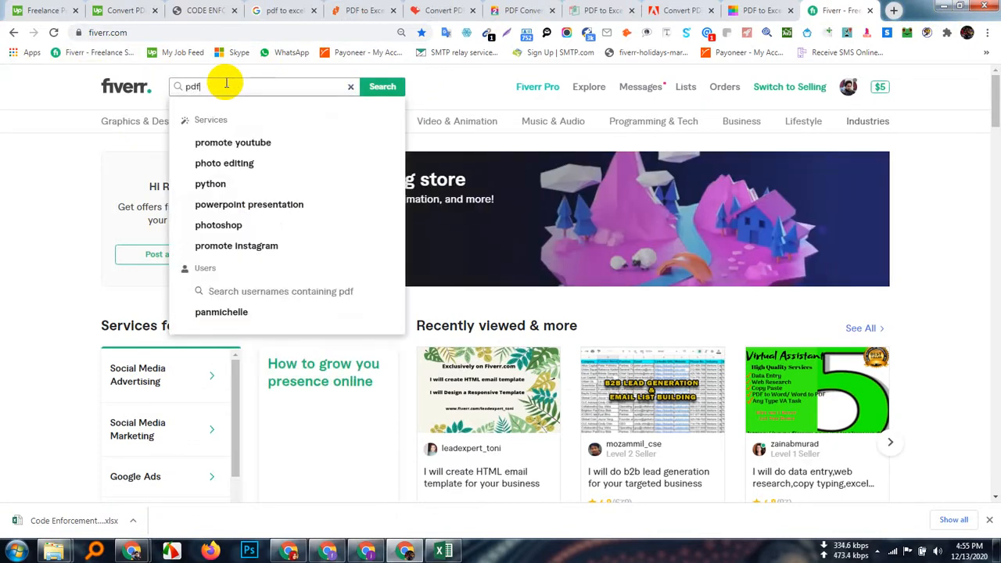
pyautogui.write(' to')
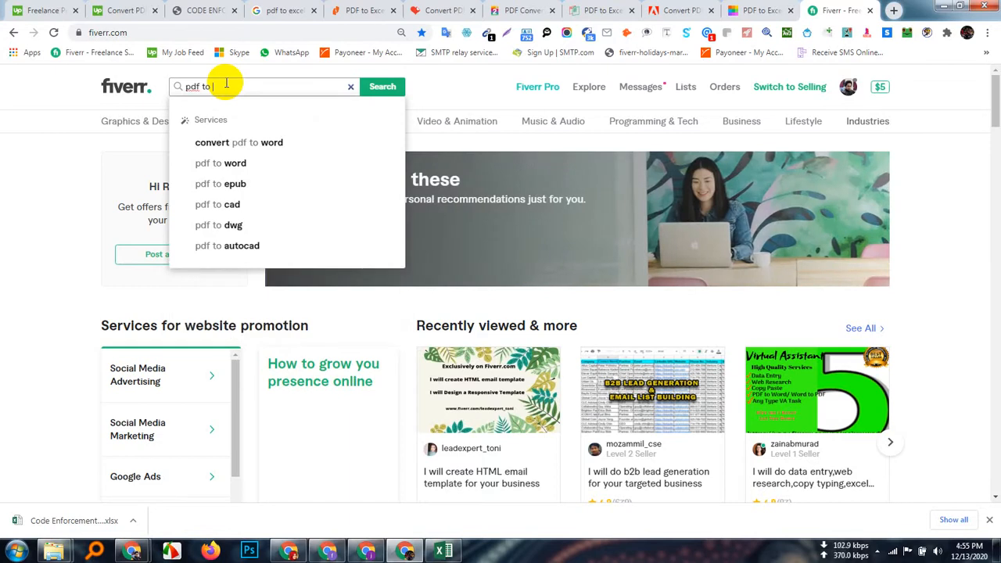
pyautogui.write(' excel')
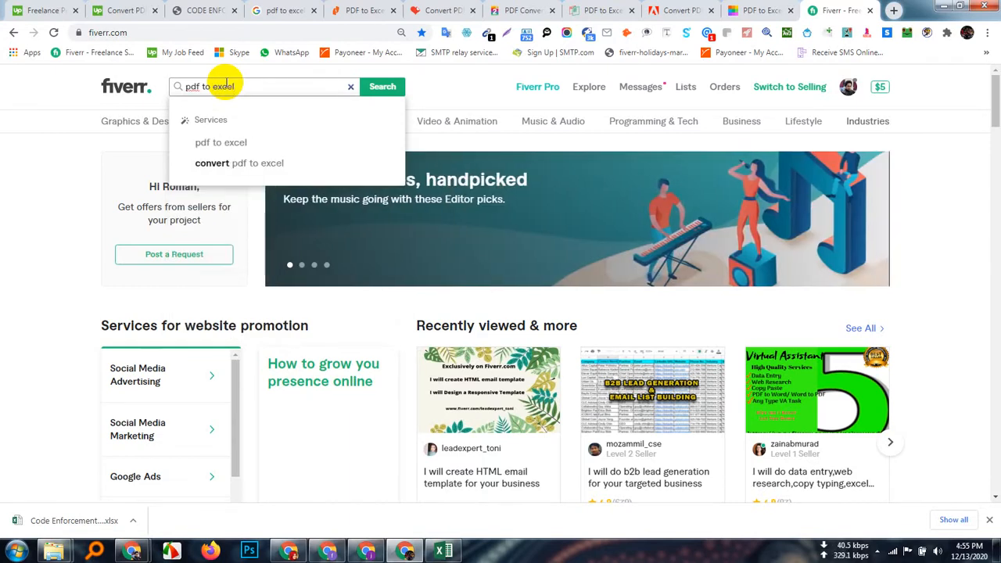
pyautogui.click(234, 142)
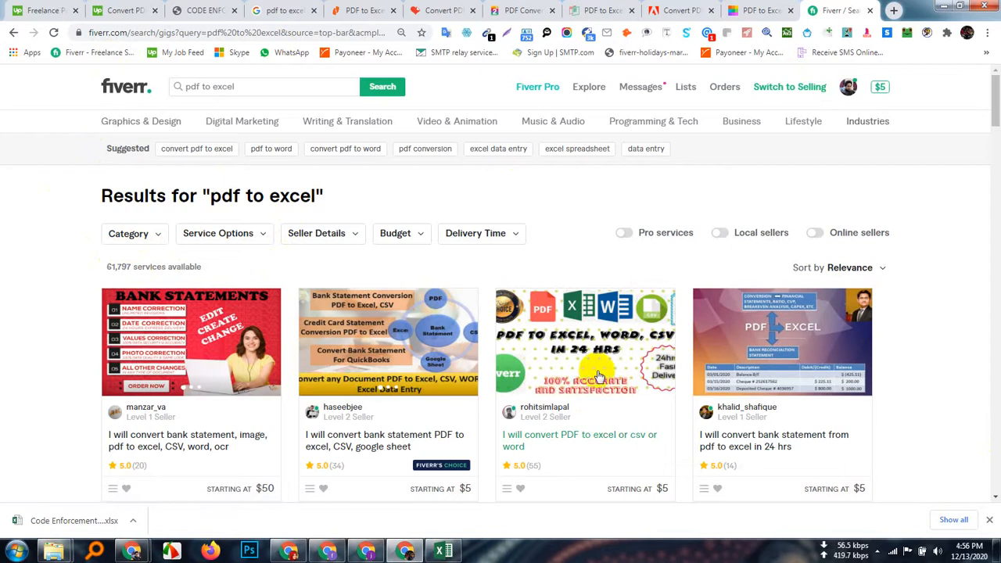
# Step: Open the gig "I will complete data entry and pdf to excel projects" from the search results in a new tab
pyautogui.scroll(-2, 618, 426)
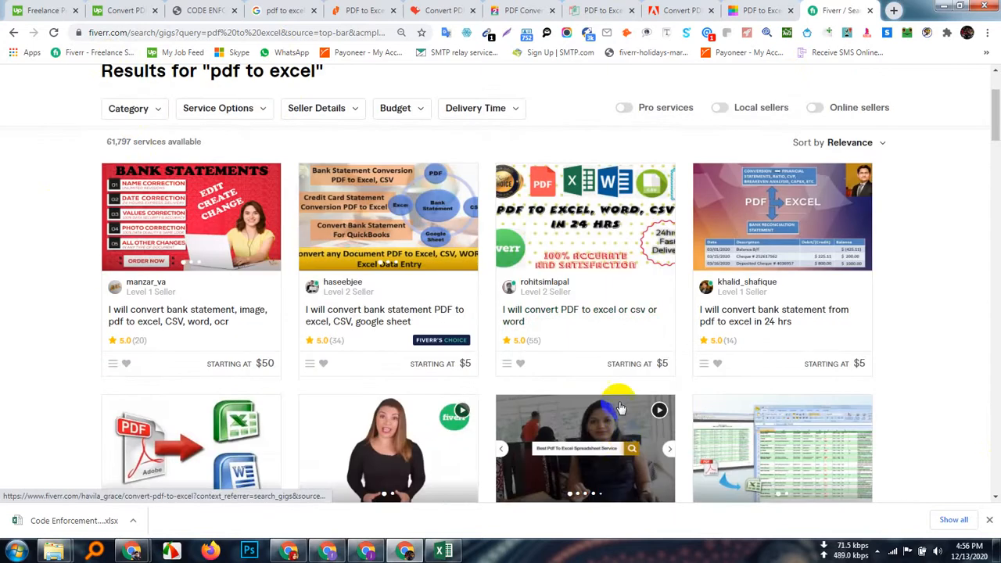
pyautogui.scroll(-3, 497, 466)
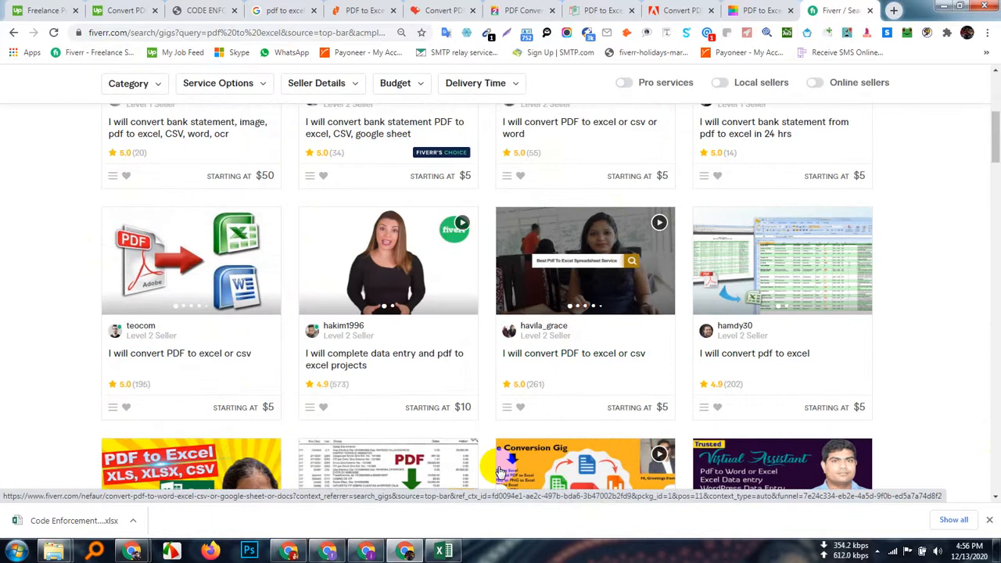
pyautogui.rightClick(362, 357)
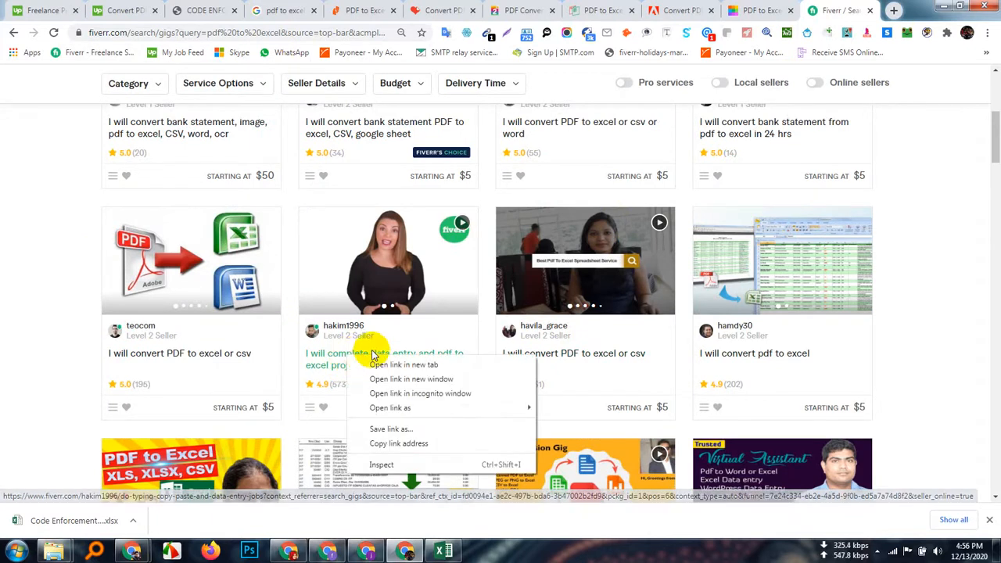
pyautogui.click(402, 364)
# Step: Open the gig "I will be your virtual assistant for data entry PDF to excel" in a new tab
pyautogui.scroll(-2, 430, 407)
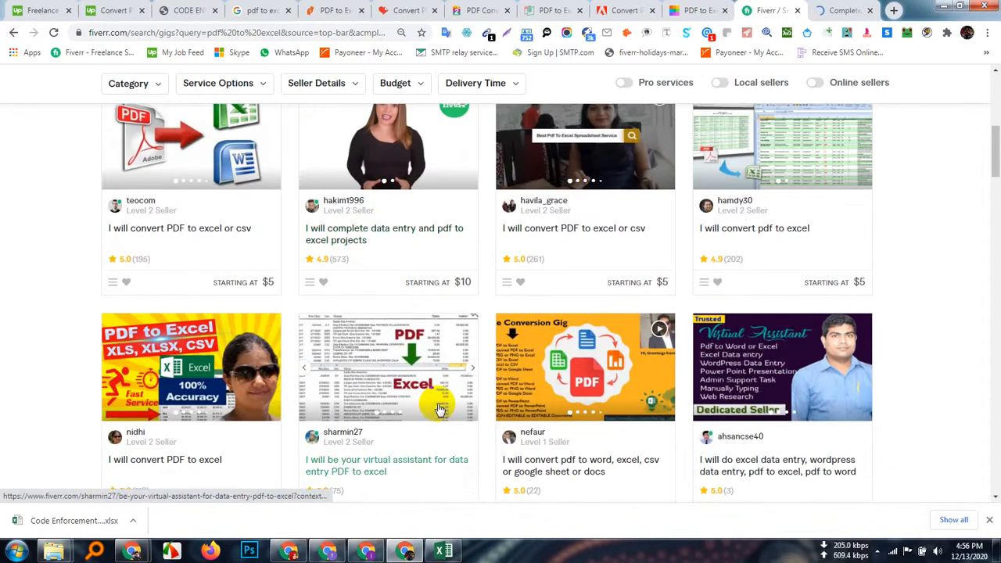
pyautogui.scroll(-2, 438, 408)
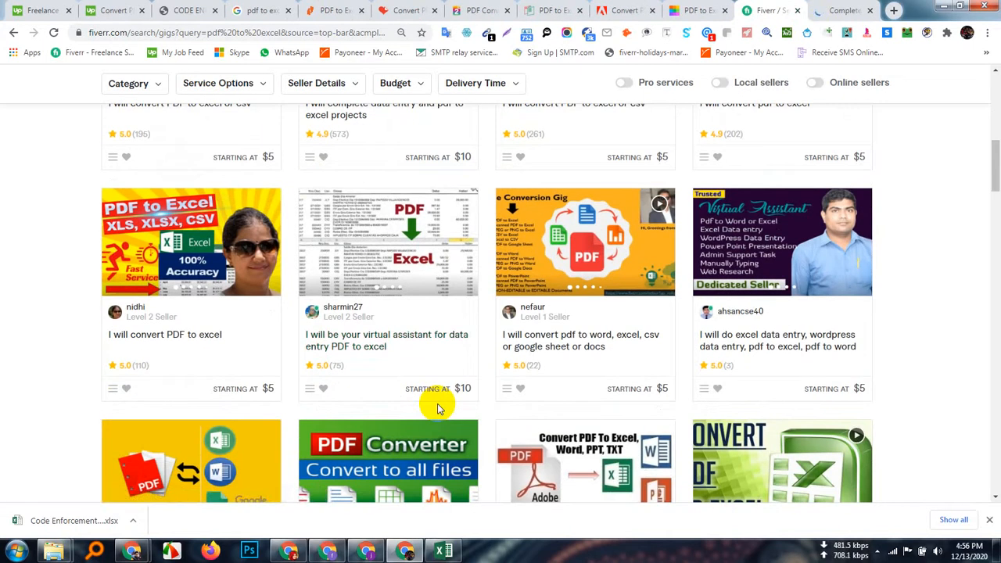
pyautogui.rightClick(378, 342)
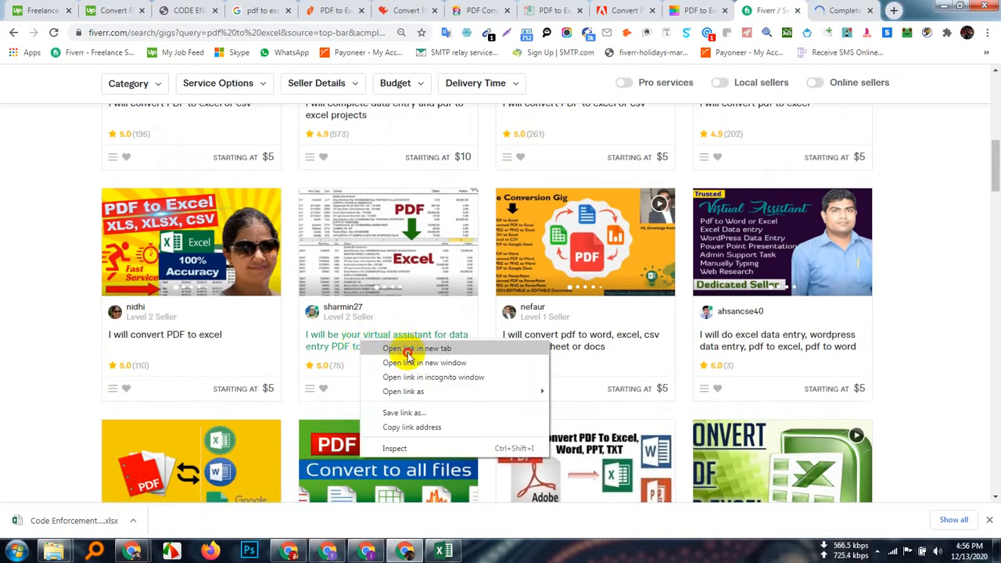
pyautogui.click(406, 350)
# Step: Open the gig "I will convert PDF to excel or scan pages to excel or google sheet" in a new tab
pyautogui.scroll(-2, 432, 389)
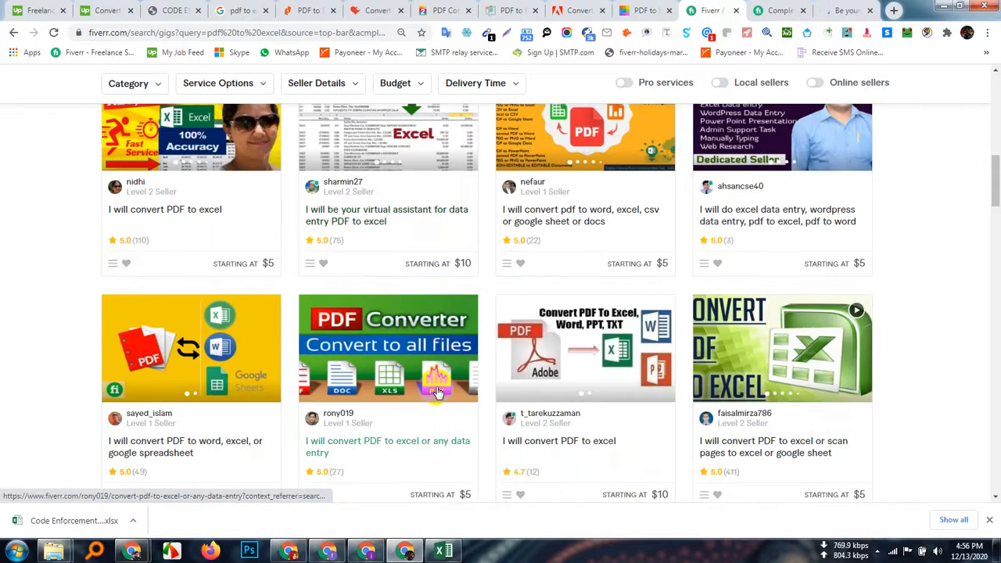
pyautogui.scroll(-1, 438, 393)
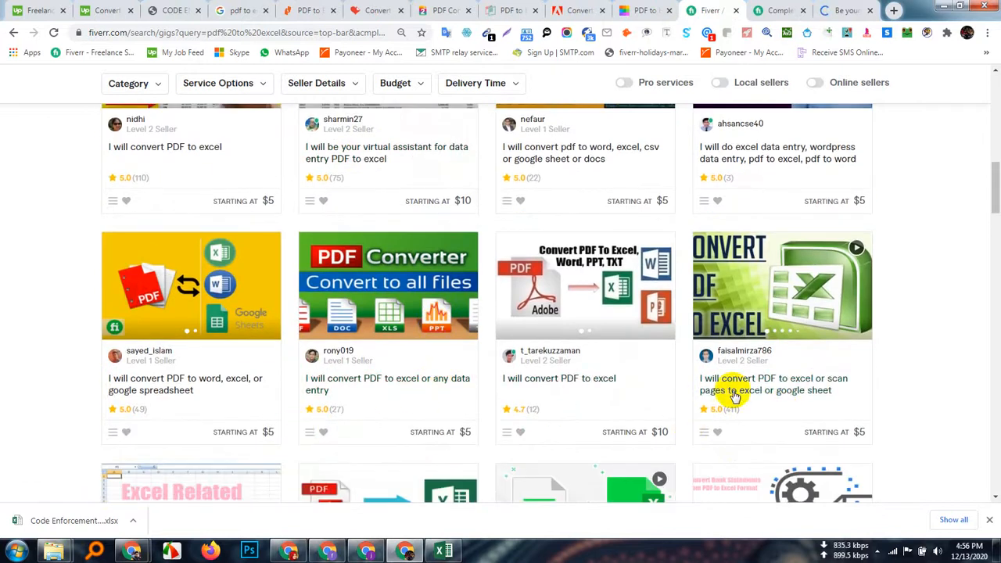
pyautogui.rightClick(759, 383)
pyautogui.click(817, 391)
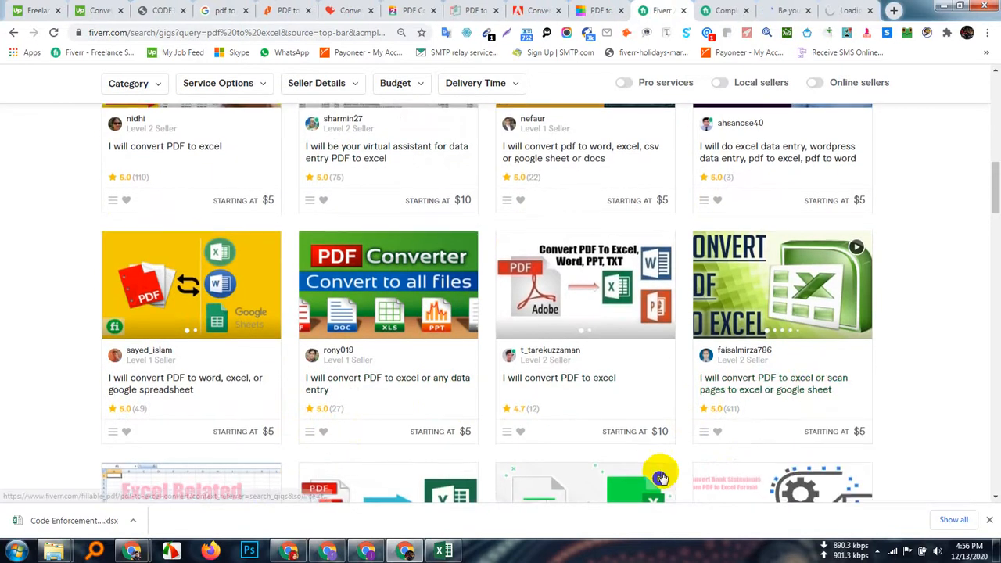
# Step: Look through more search results and check the orders in queue on the opened "complete data entry and pdf to excel projects" gig
pyautogui.scroll(-3, 660, 477)
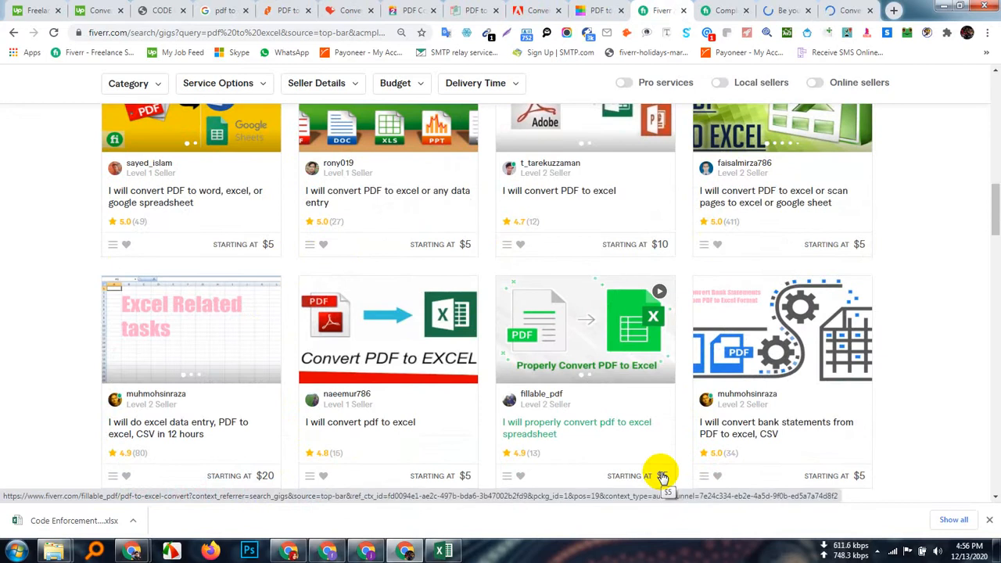
pyautogui.scroll(-1, 308, 413)
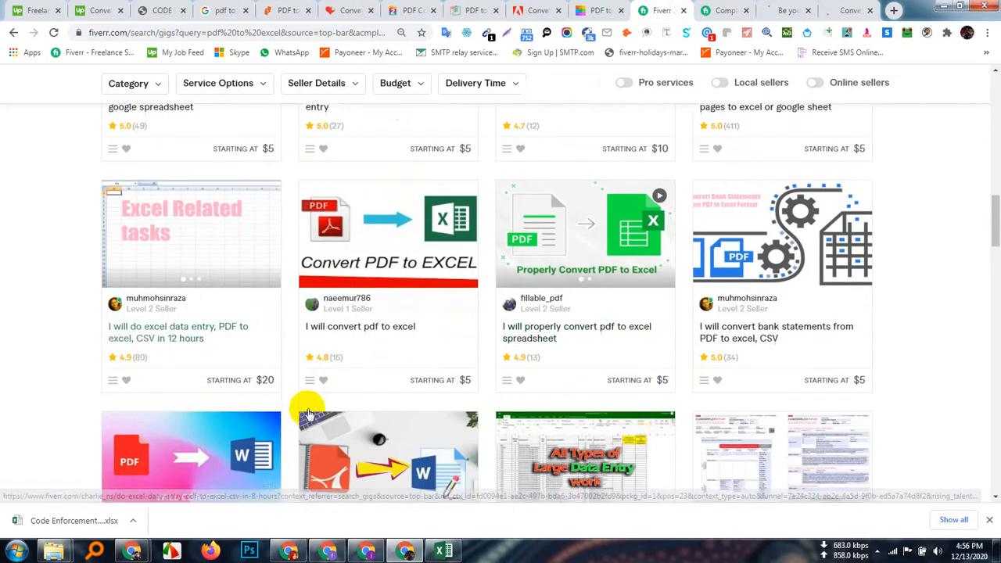
pyautogui.scroll(-1, 307, 411)
pyautogui.scroll(-1, 297, 415)
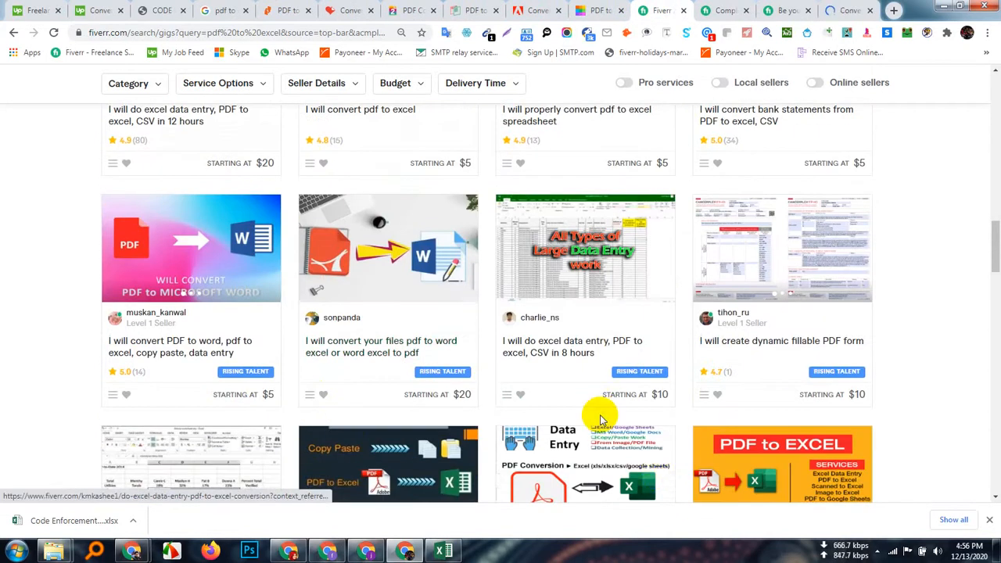
pyautogui.scroll(10, 601, 418)
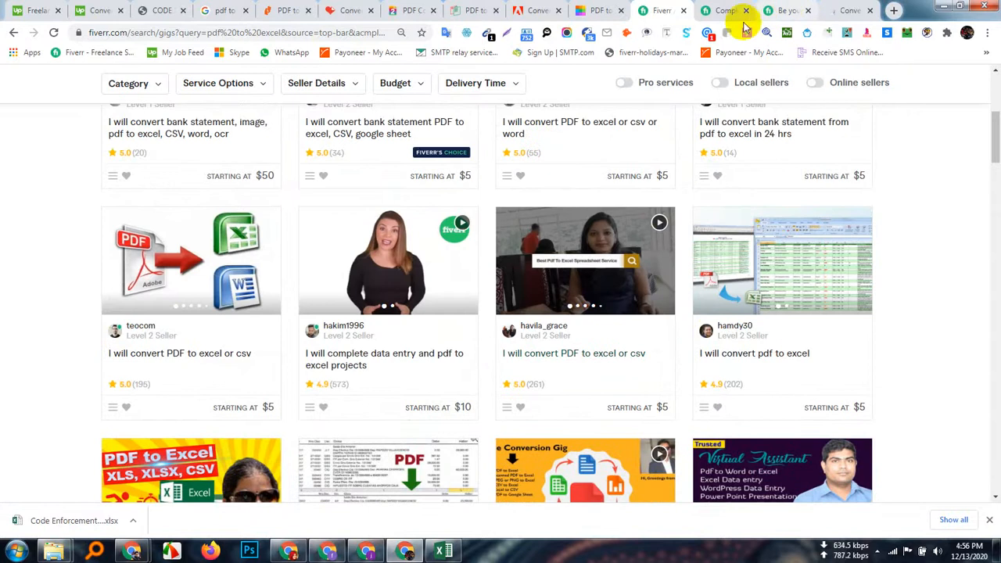
pyautogui.click(724, 10)
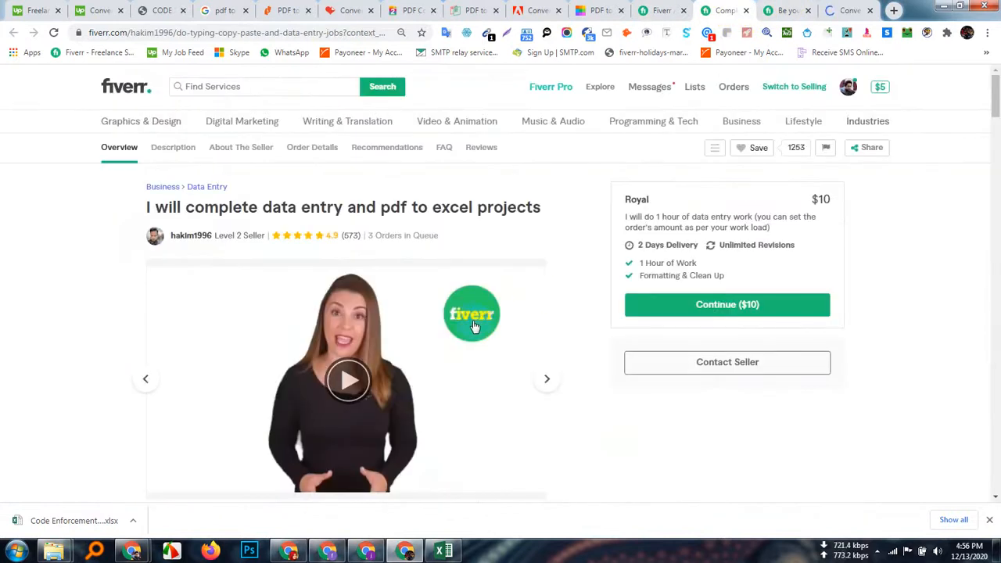
pyautogui.moveTo(436, 232); pyautogui.dragTo(384, 236)
pyautogui.click(492, 232)
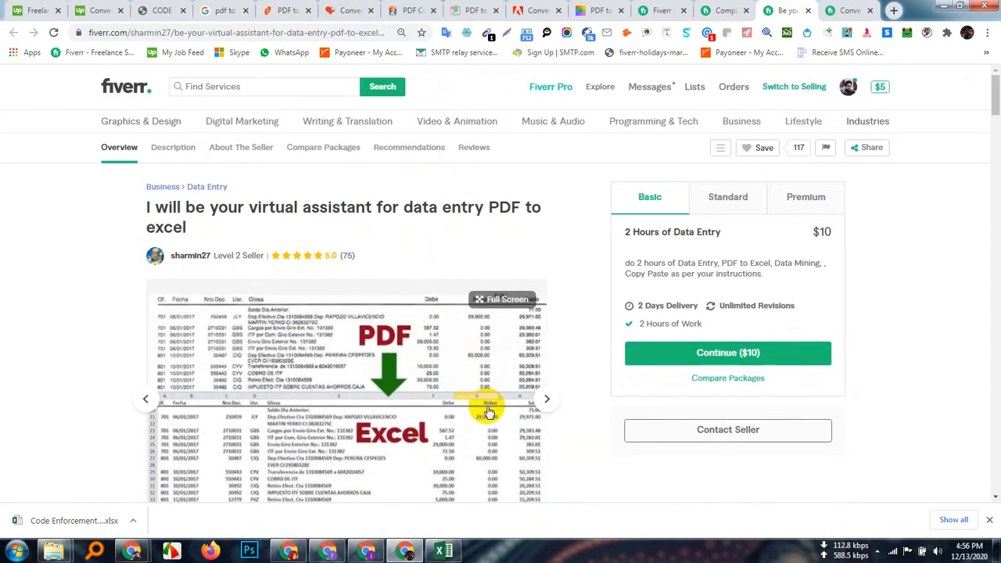
# Step: Review the gig description and areas of expertise on the virtual assistant data entry gig page
pyautogui.scroll(-3, 486, 408)
pyautogui.scroll(-2, 485, 409)
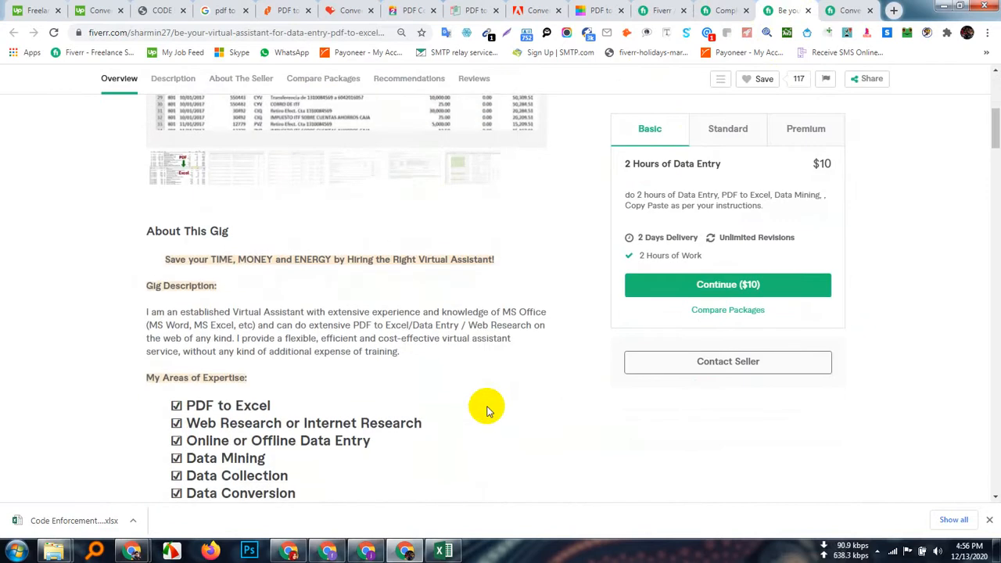
pyautogui.scroll(5, 486, 407)
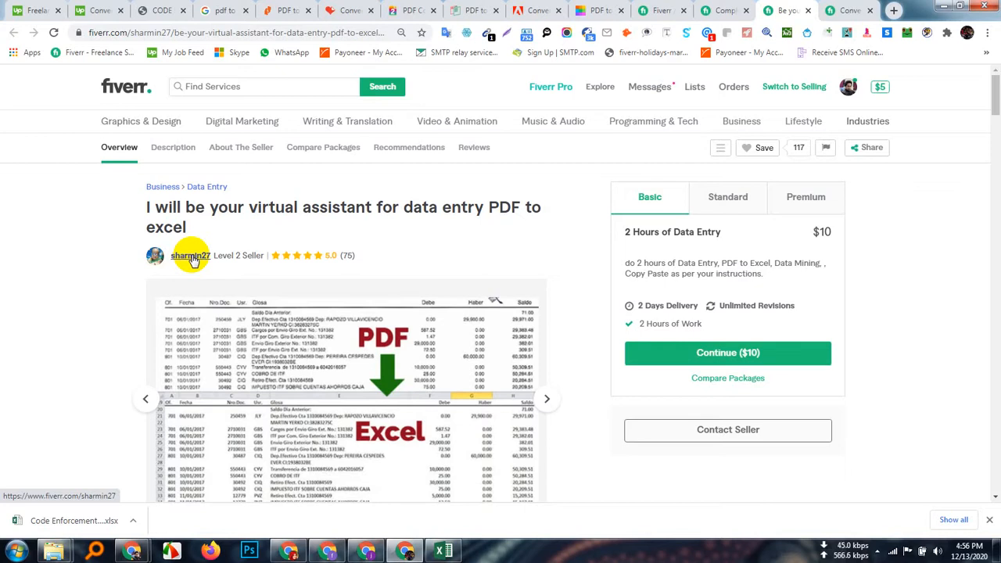
# Step: Examine the category path of the gig offering to convert PDF or scan pages to excel or google sheet
pyautogui.click(846, 11)
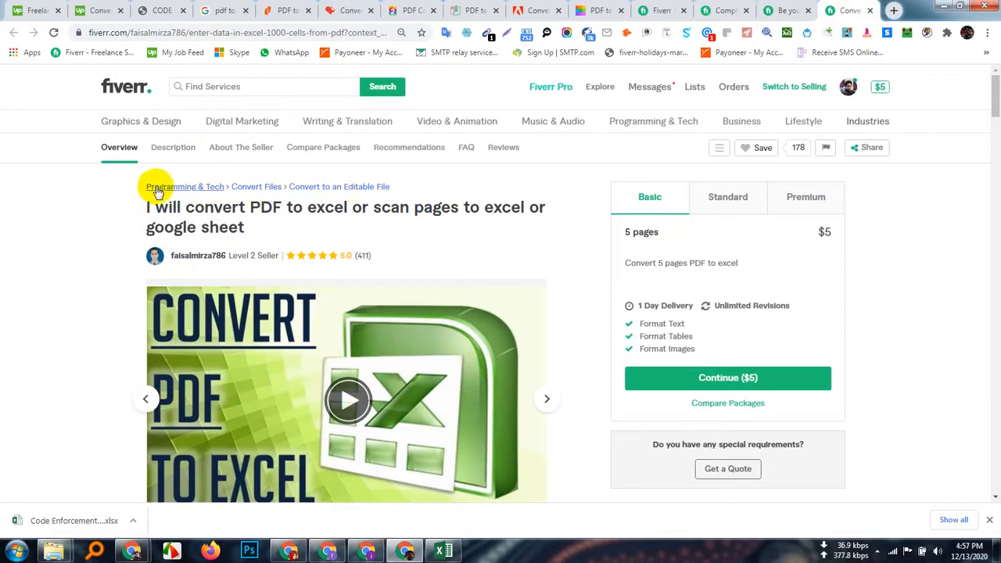
pyautogui.moveTo(133, 190); pyautogui.dragTo(412, 186)
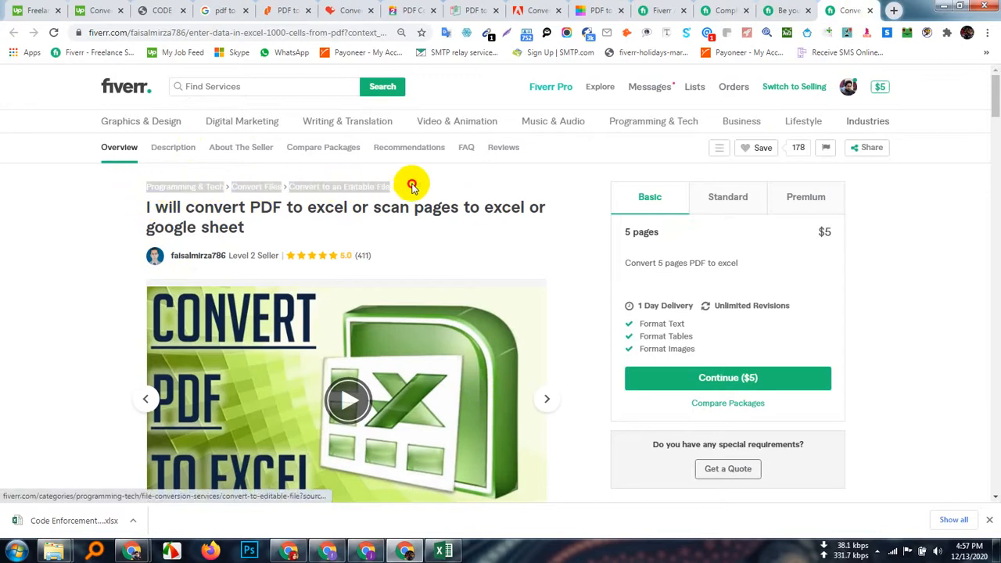
pyautogui.click(47, 223)
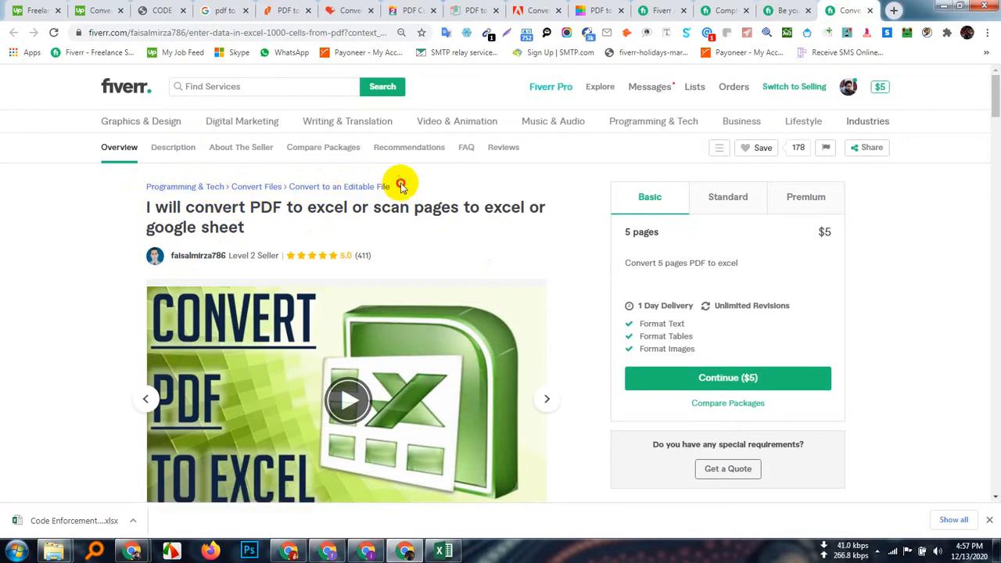
pyautogui.moveTo(401, 184); pyautogui.dragTo(141, 196)
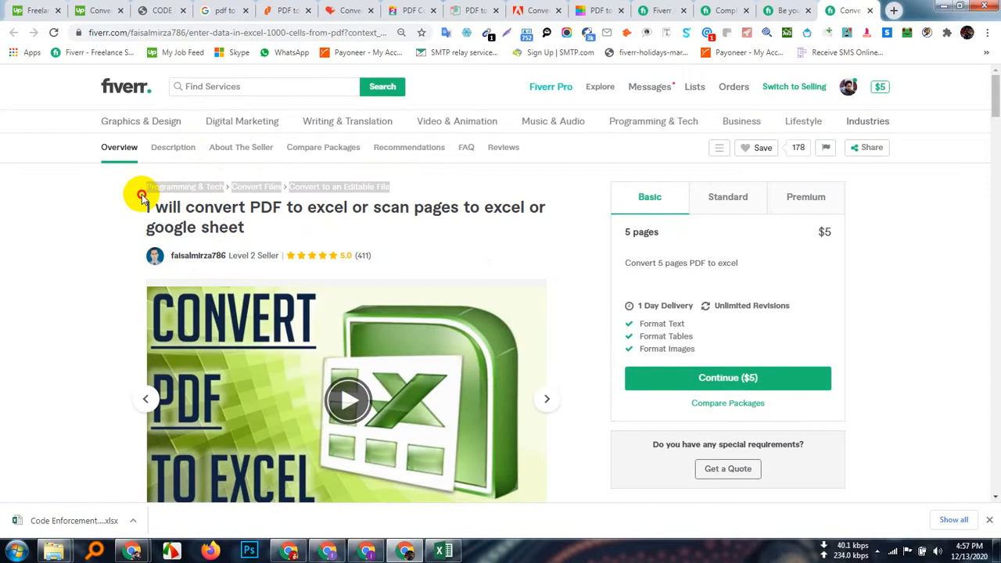
pyautogui.click(120, 195)
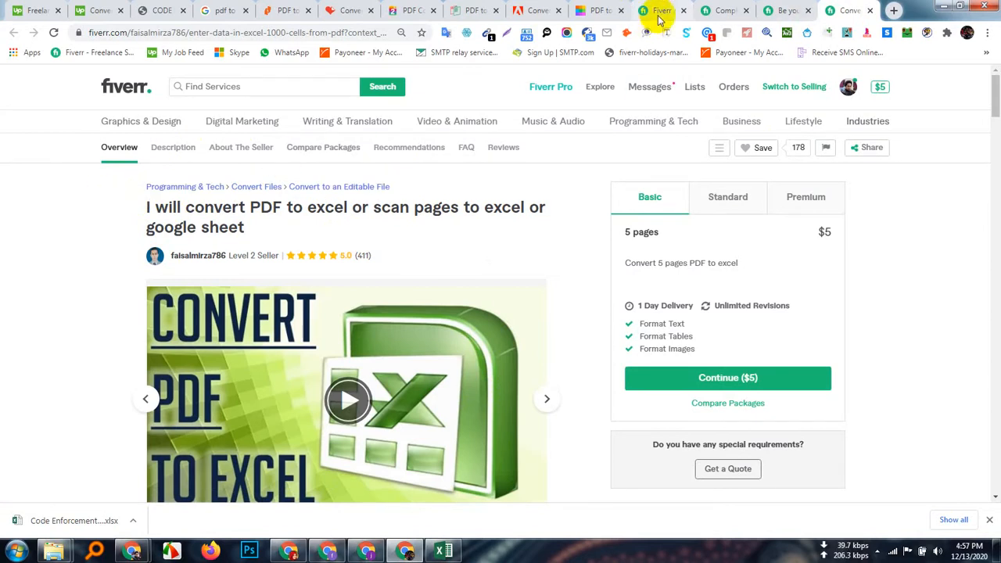
# Step: Compare the category paths of the two data entry gigs with that of the PDF or scan pages conversion gig
pyautogui.click(661, 11)
pyautogui.click(711, 10)
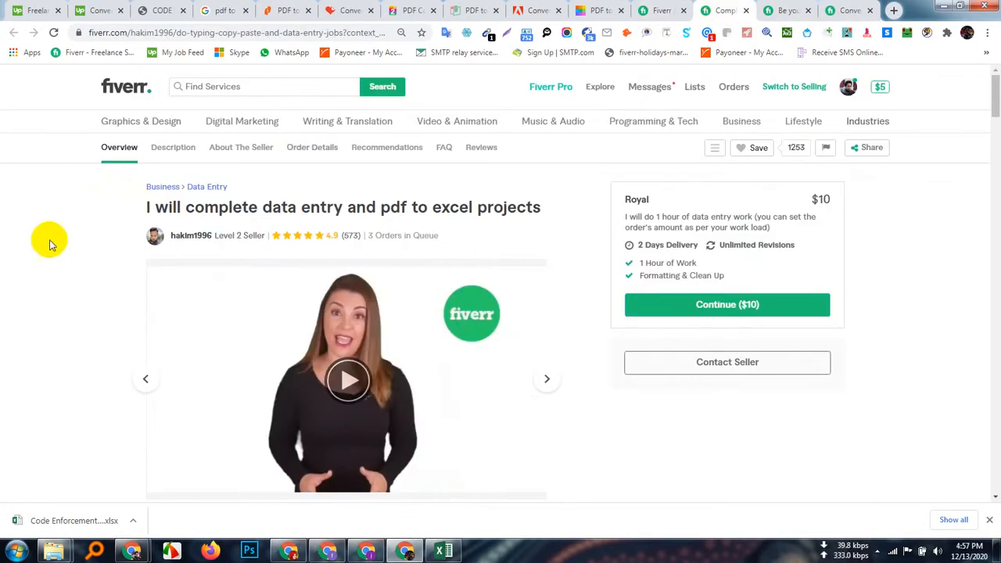
pyautogui.moveTo(235, 196); pyautogui.dragTo(125, 192)
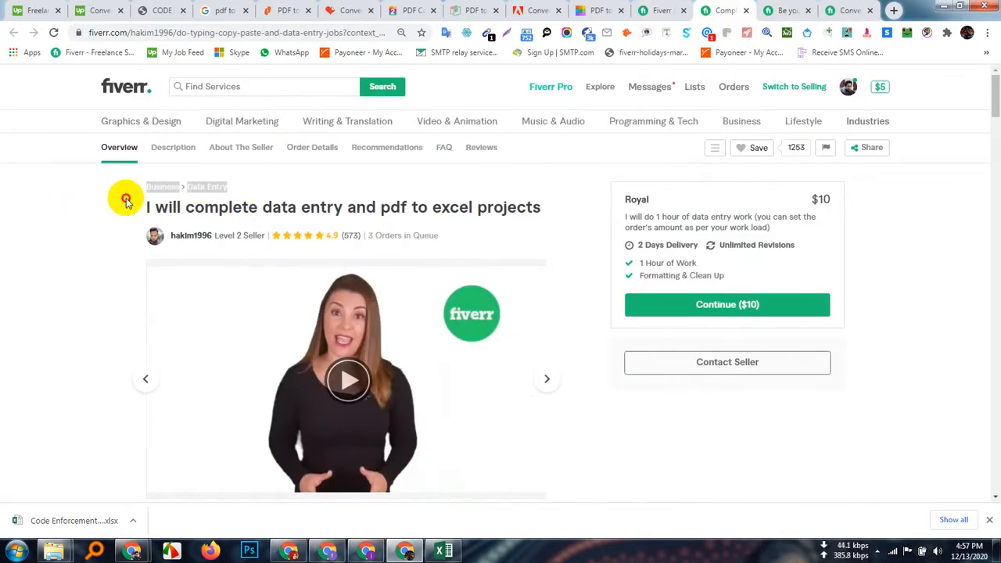
pyautogui.click(784, 12)
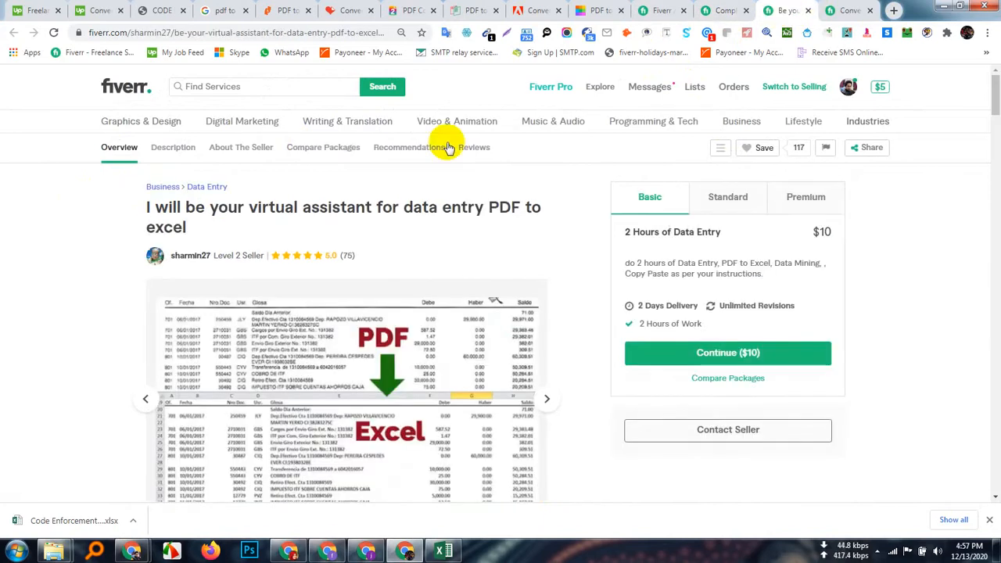
pyautogui.moveTo(231, 190); pyautogui.dragTo(133, 193)
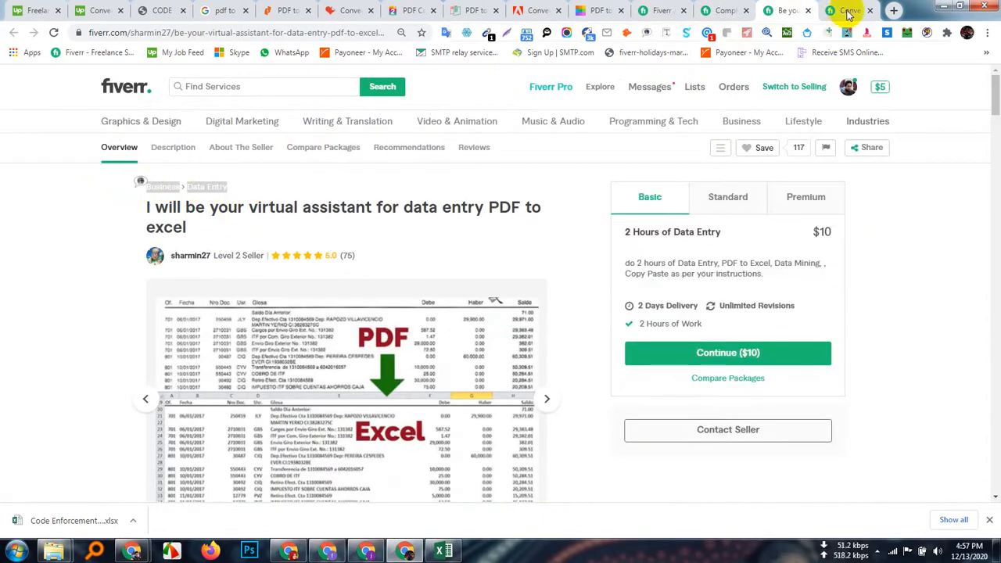
pyautogui.click(848, 12)
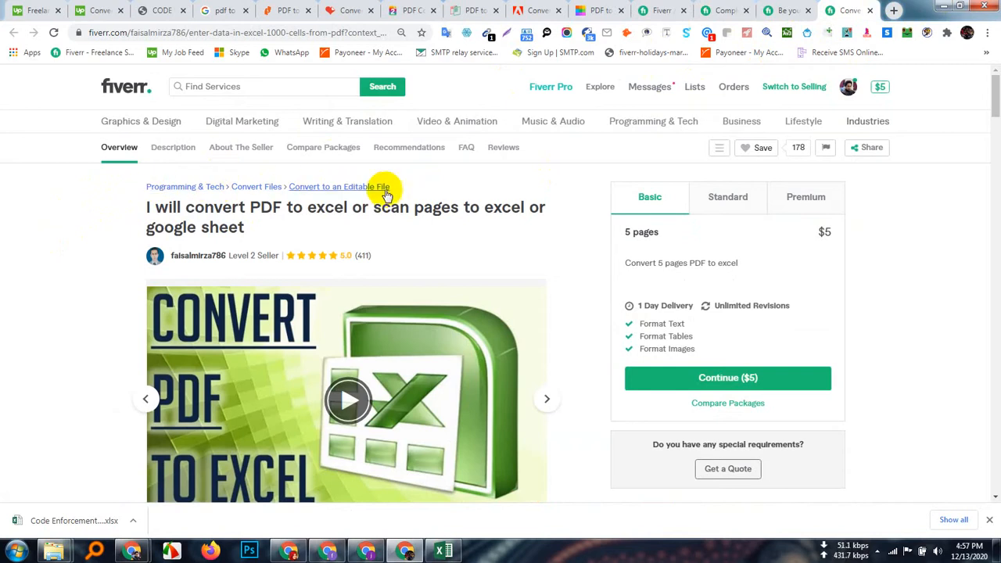
# Step: From the search results, open the "I will convert PDF to excel" gig with the XLS, XLSX, CSV cover in a new tab
pyautogui.click(661, 12)
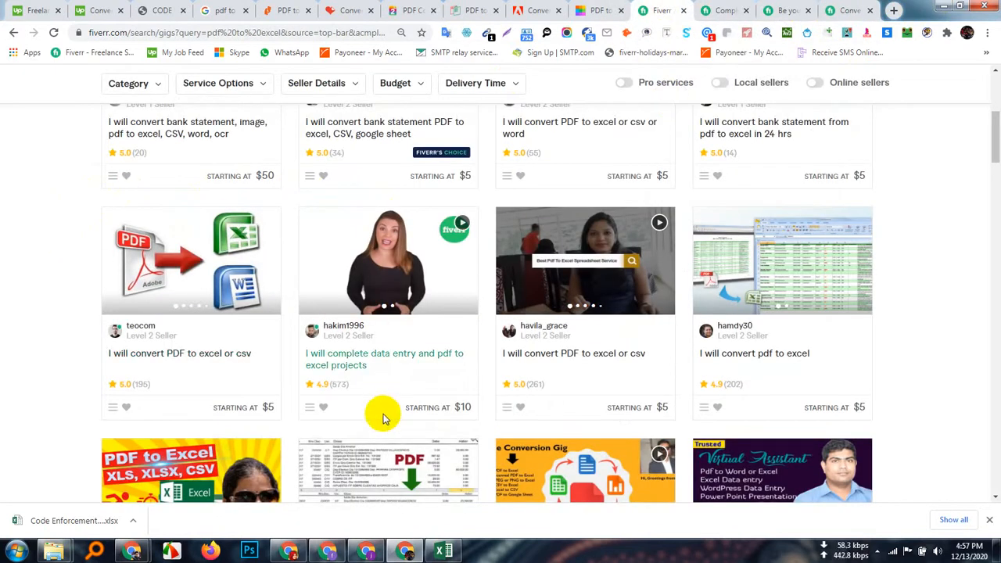
pyautogui.scroll(-2, 384, 418)
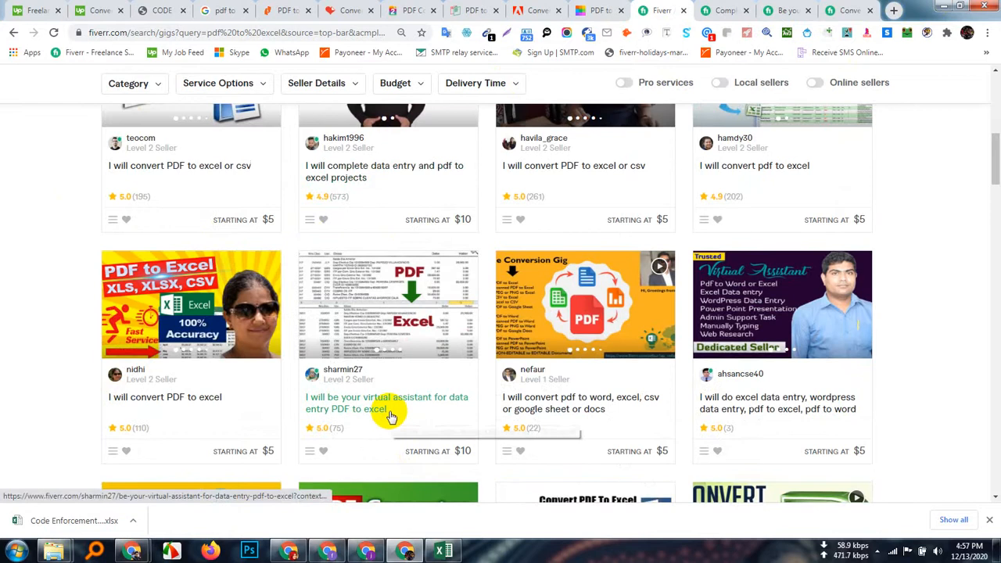
pyautogui.rightClick(194, 397)
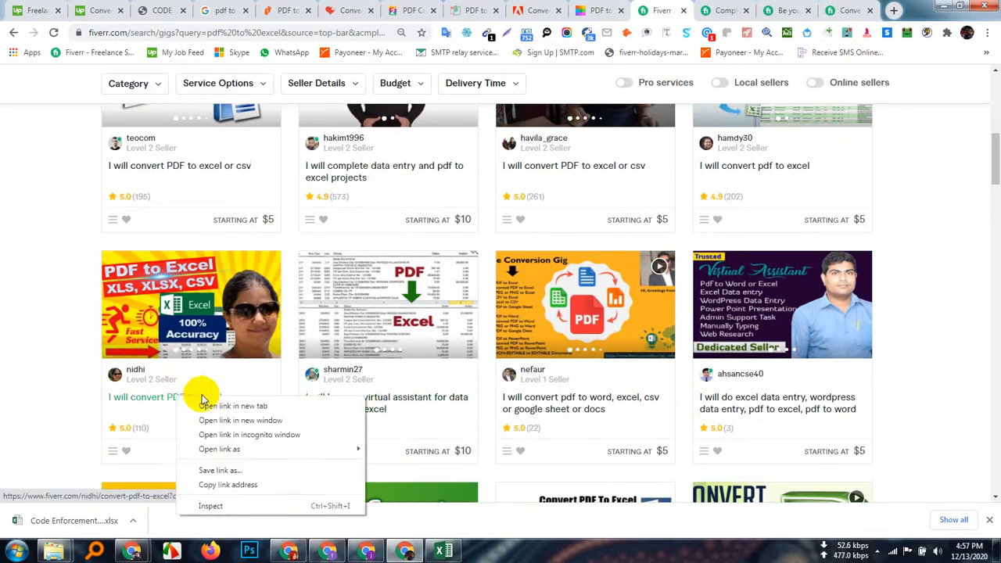
pyautogui.click(207, 404)
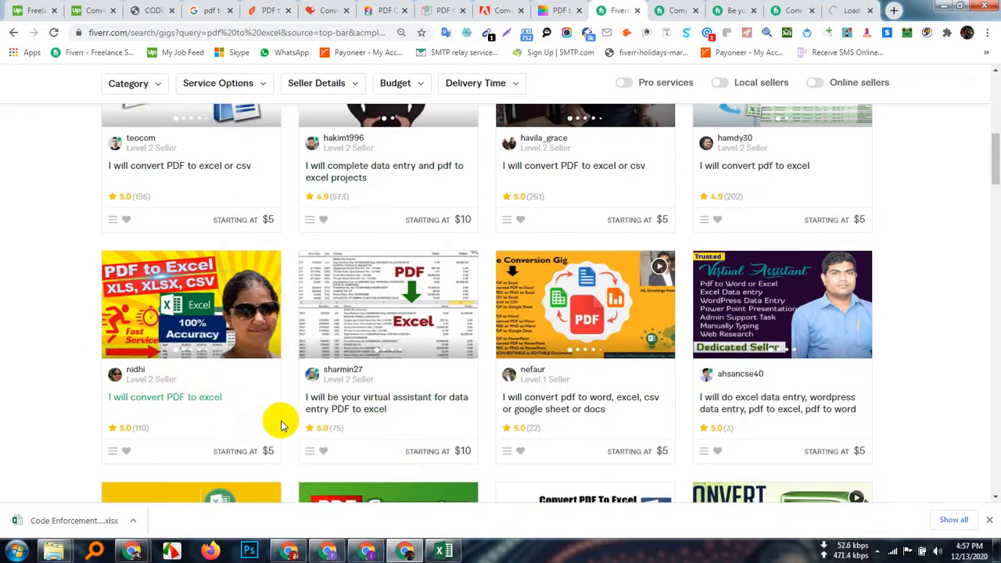
# Step: Check the category path of the newly opened "I will convert PDF to excel" gig with the XLS, XLSX, CSV cover
pyautogui.rightClick(362, 402)
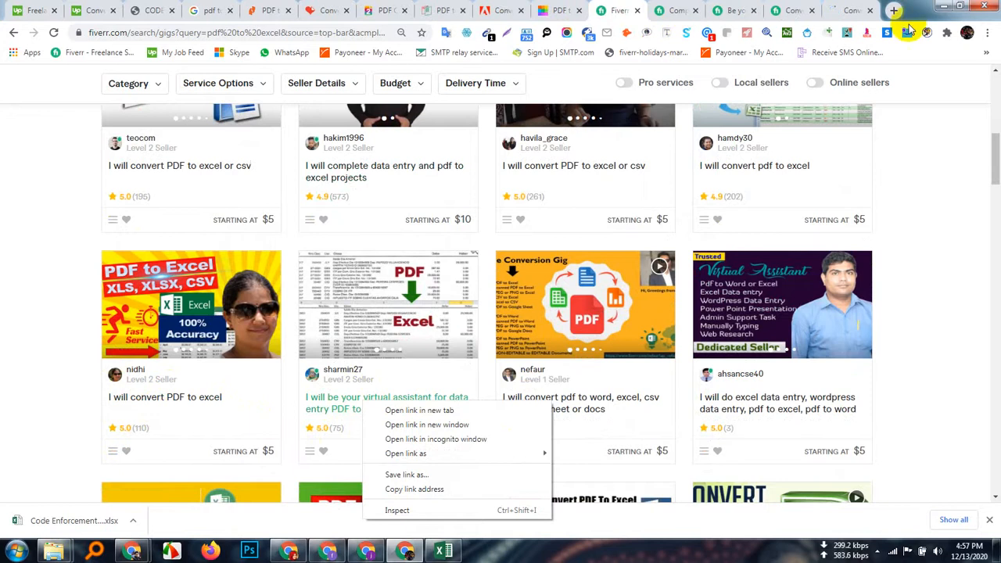
pyautogui.click(864, 10)
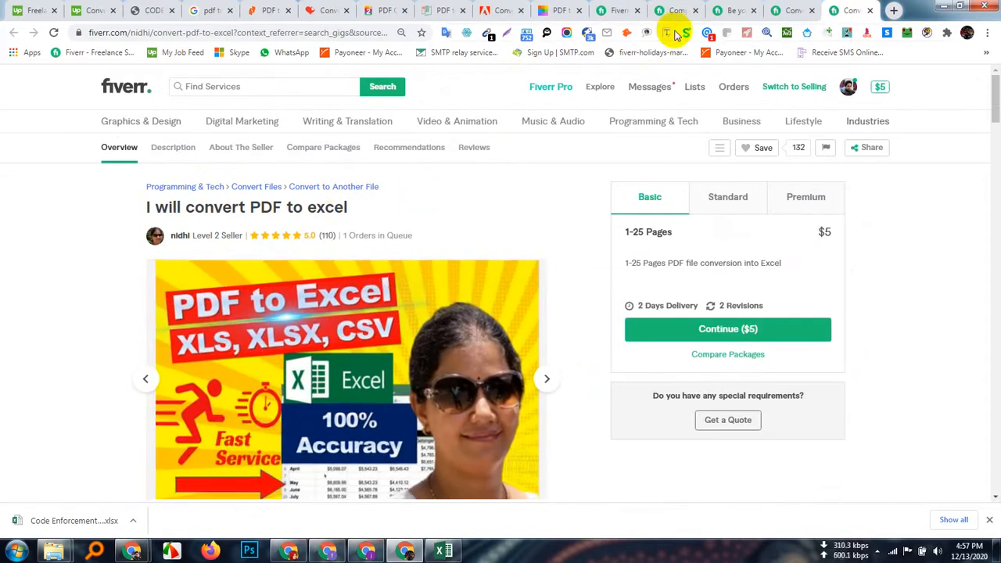
# Step: From the "pdf to excel" results, open the $50 bank statement and image conversion gig and the 24 hrs bank statement gig in new tabs
pyautogui.click(621, 10)
pyautogui.scroll(7, 278, 322)
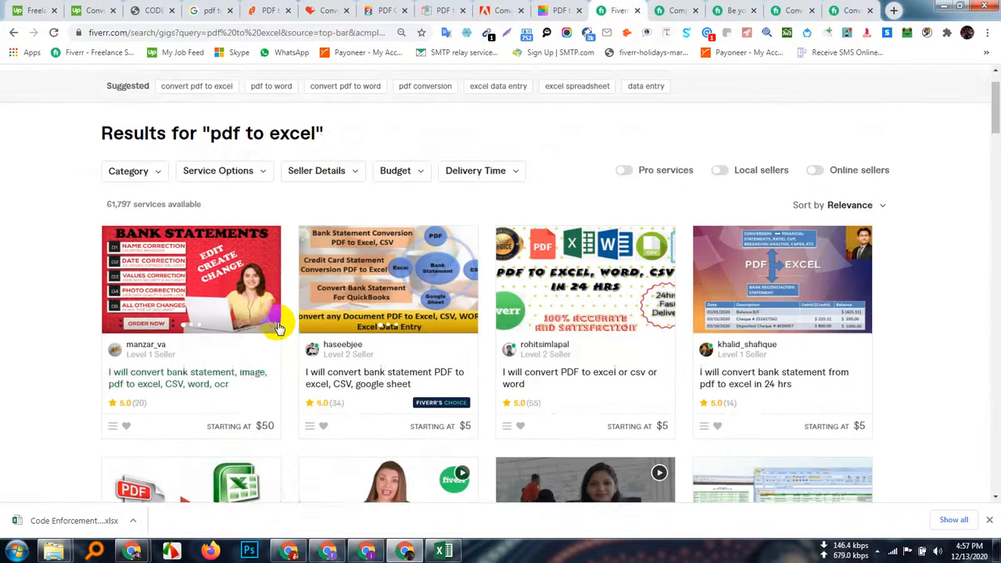
pyautogui.scroll(-3, 277, 322)
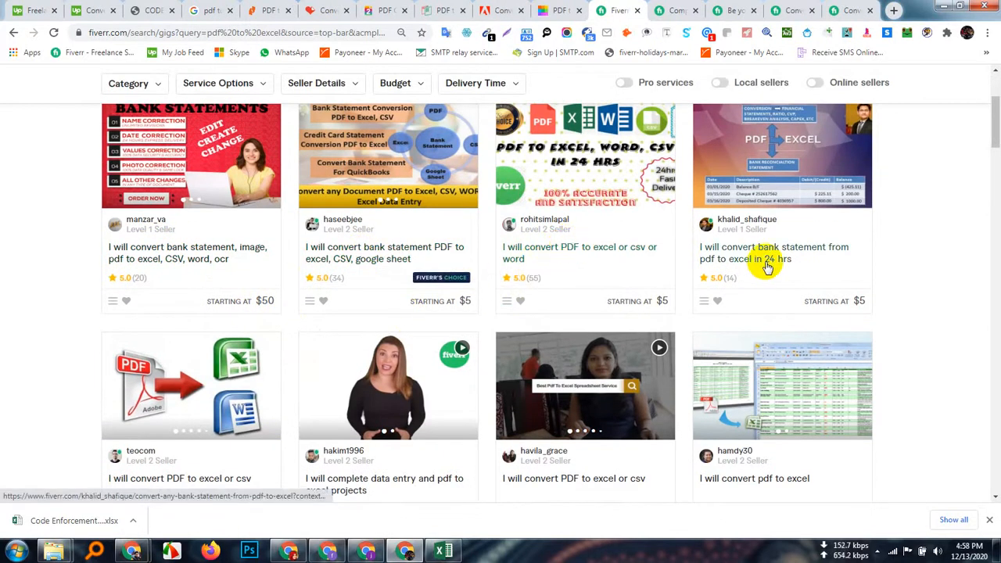
pyautogui.rightClick(213, 247)
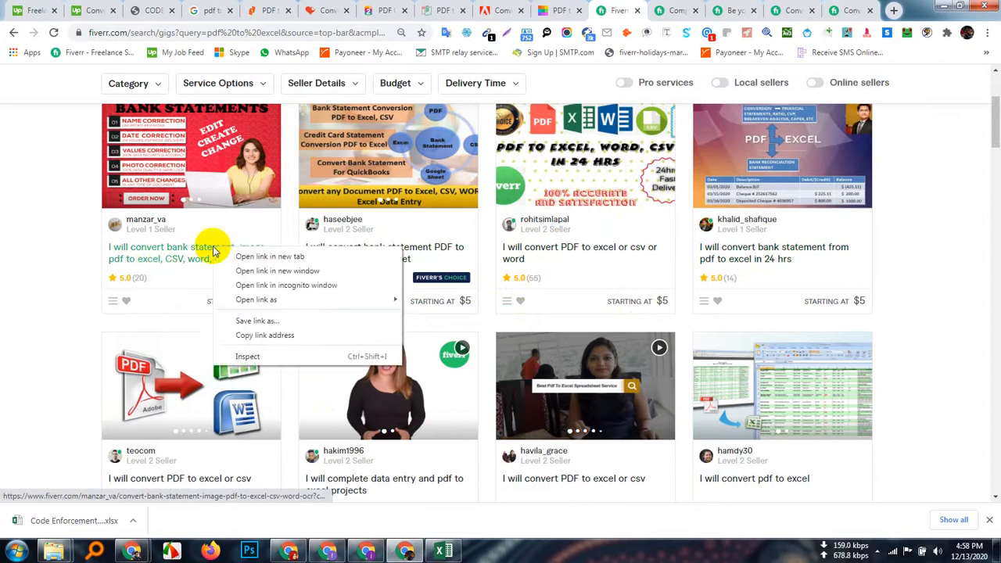
pyautogui.click(258, 258)
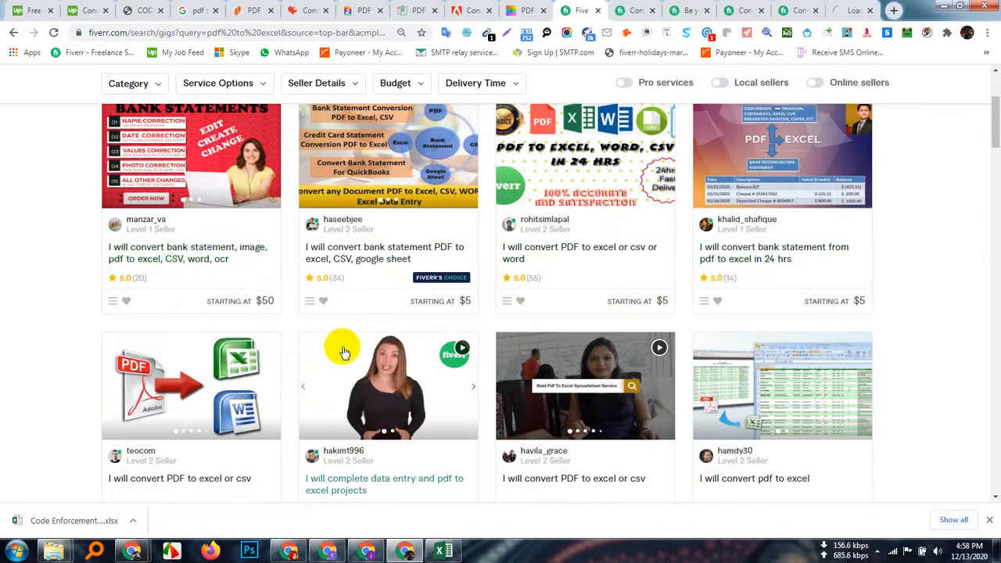
pyautogui.rightClick(771, 257)
pyautogui.click(774, 262)
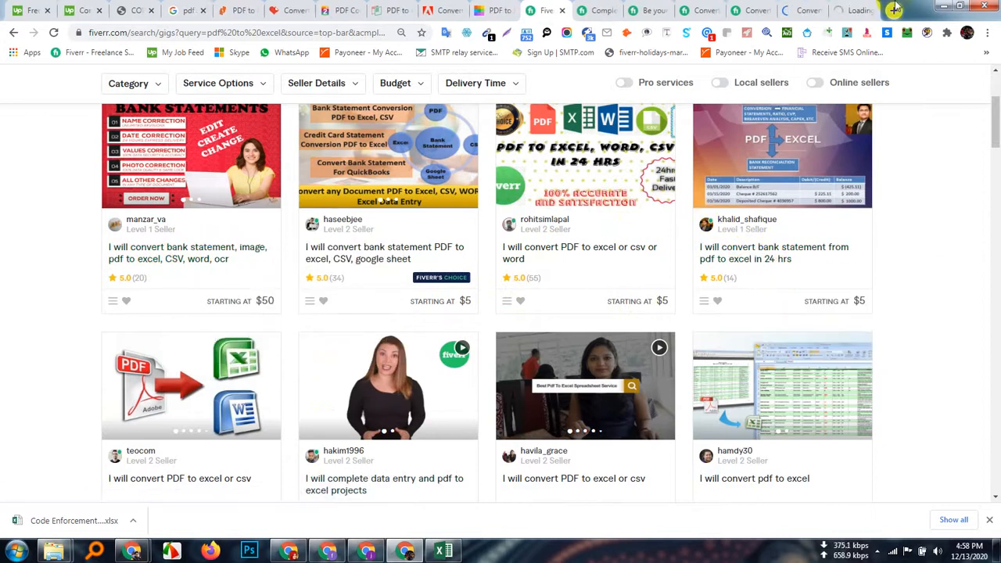
# Step: Compare the category paths of the two bank statement gigs and look over the 24 hrs gig page
pyautogui.click(799, 10)
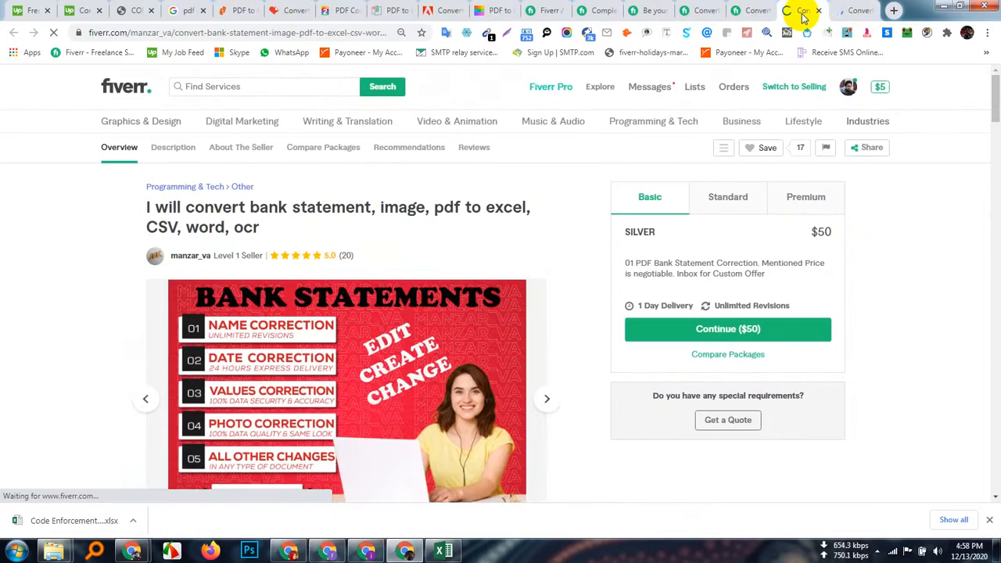
pyautogui.click(852, 10)
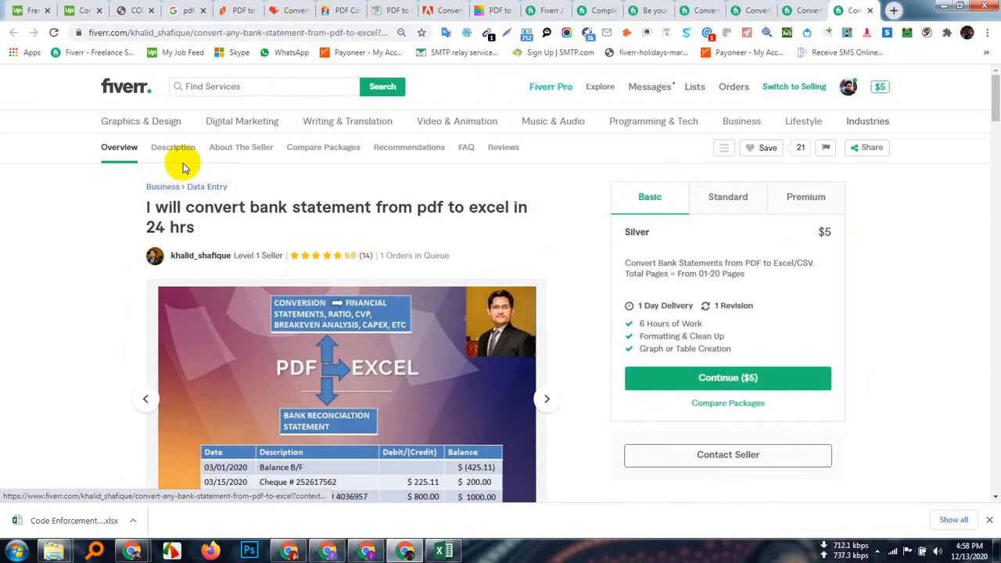
pyautogui.moveTo(134, 185); pyautogui.dragTo(252, 190)
pyautogui.click(68, 335)
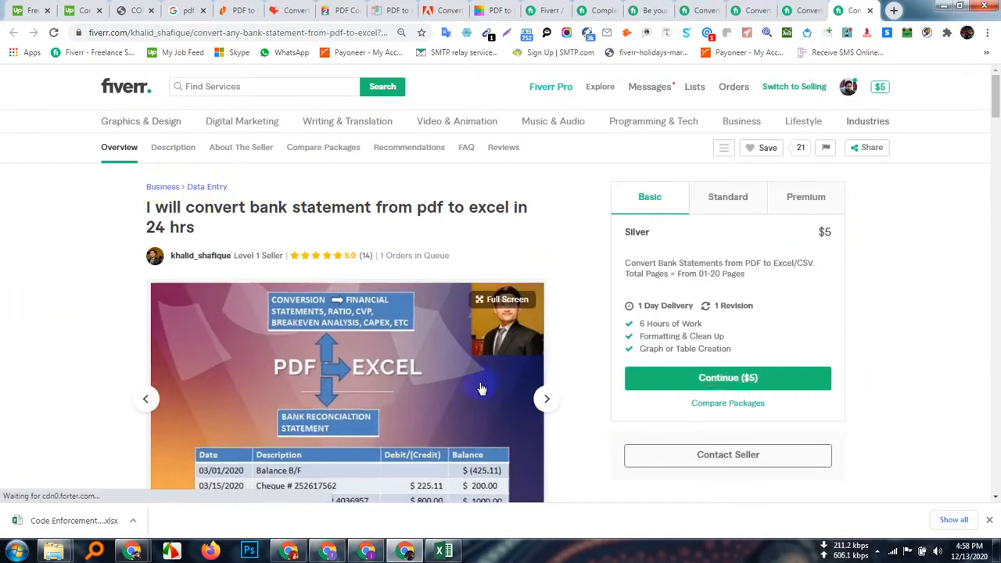
pyautogui.scroll(-1, 410, 368)
pyautogui.scroll(-5, 411, 367)
pyautogui.scroll(5, 404, 360)
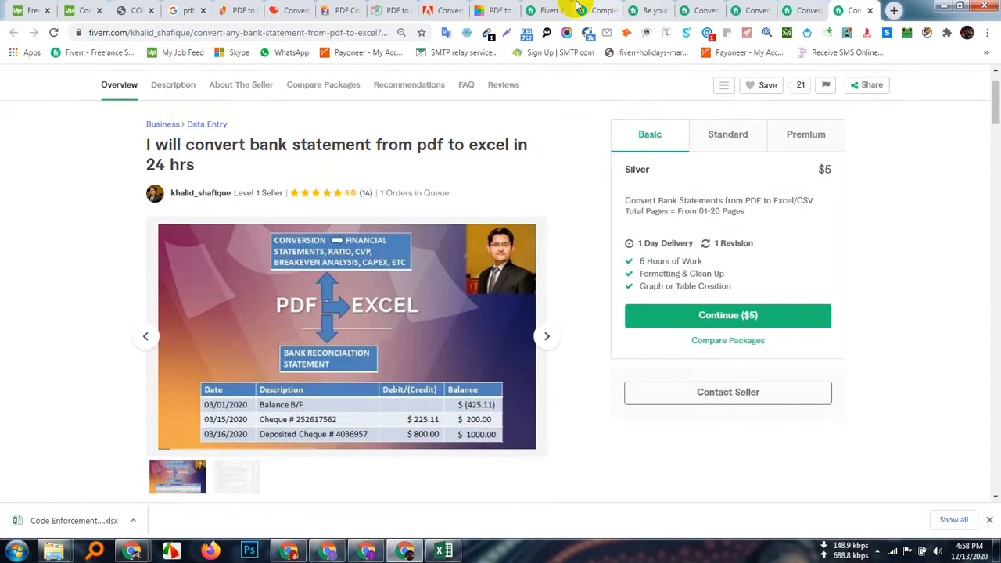
# Step: Revisit the two data entry gigs and the scan pages conversion gig to compare their category paths
pyautogui.click(606, 12)
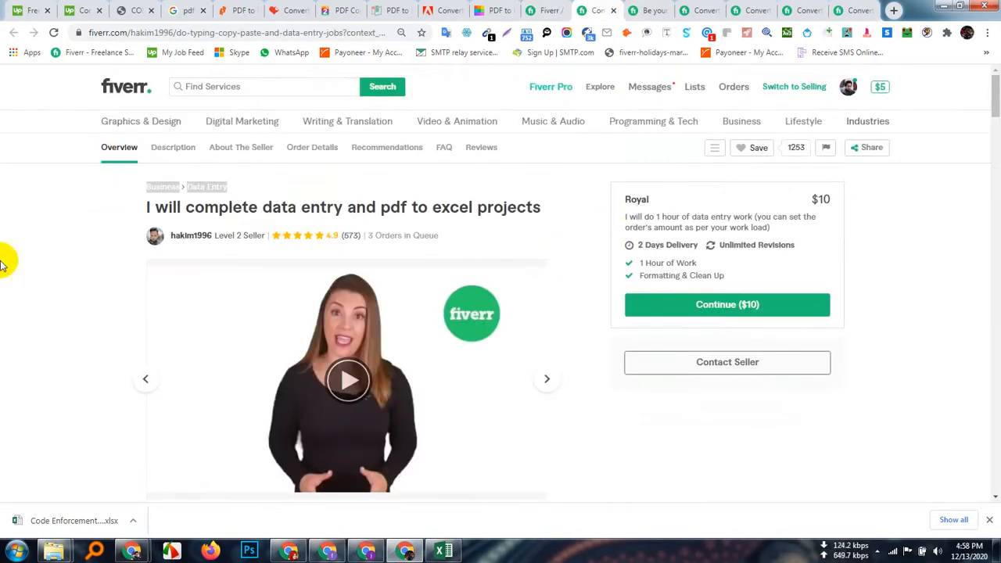
pyautogui.click(643, 11)
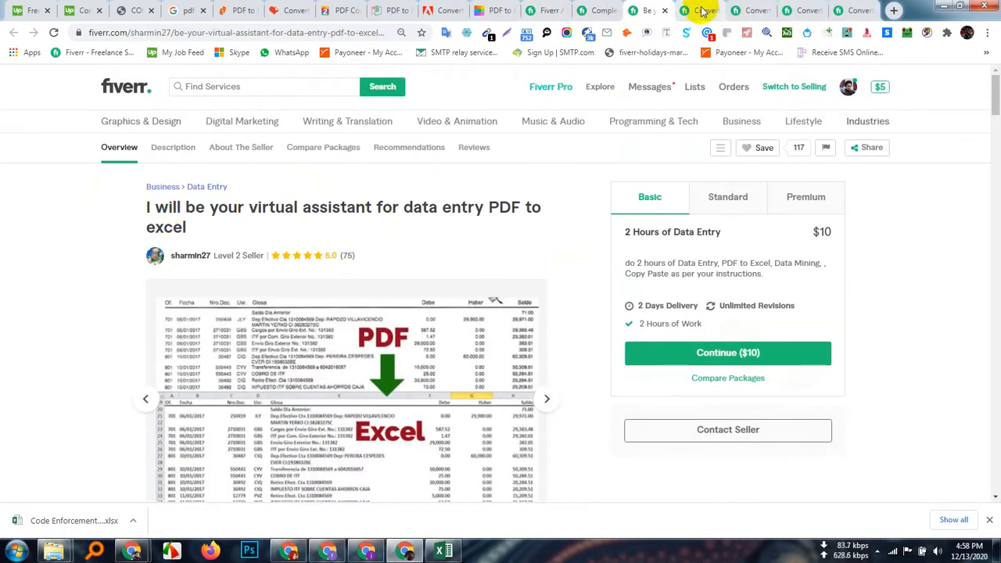
pyautogui.click(698, 10)
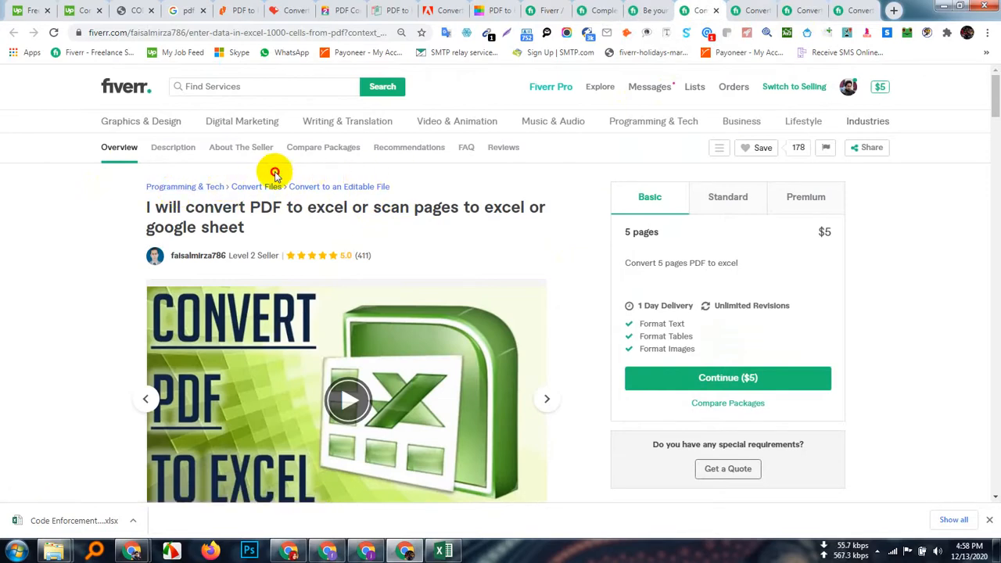
pyautogui.moveTo(259, 172); pyautogui.dragTo(156, 207)
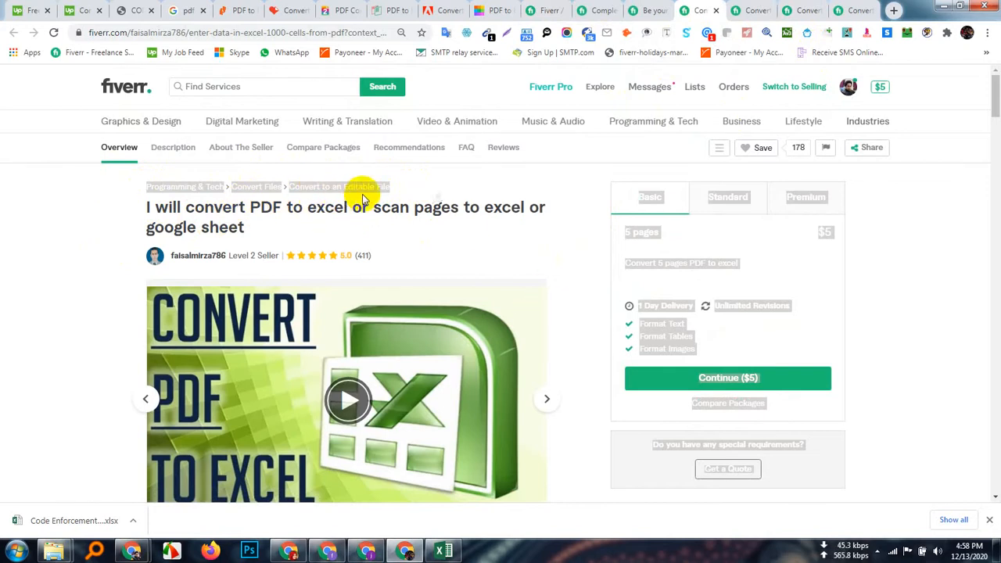
pyautogui.click(70, 208)
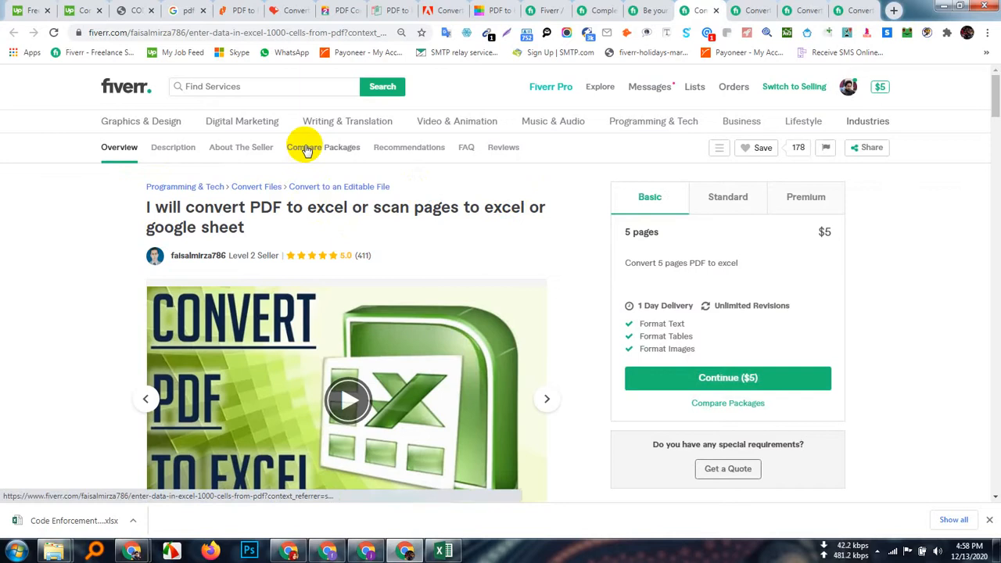
# Step: Switch to Excel and examine the rows and column alignment of the converted Code Enforcement Leads (Atlanta) workbook, moving up from the end of Sheet1
pyautogui.click(444, 552)
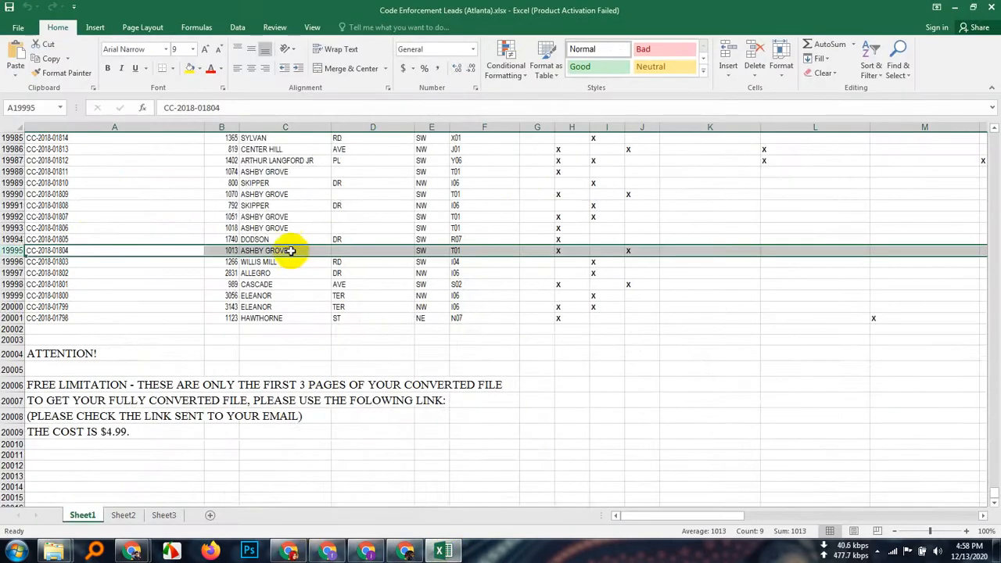
pyautogui.scroll(6, 290, 250)
pyautogui.click(100, 258)
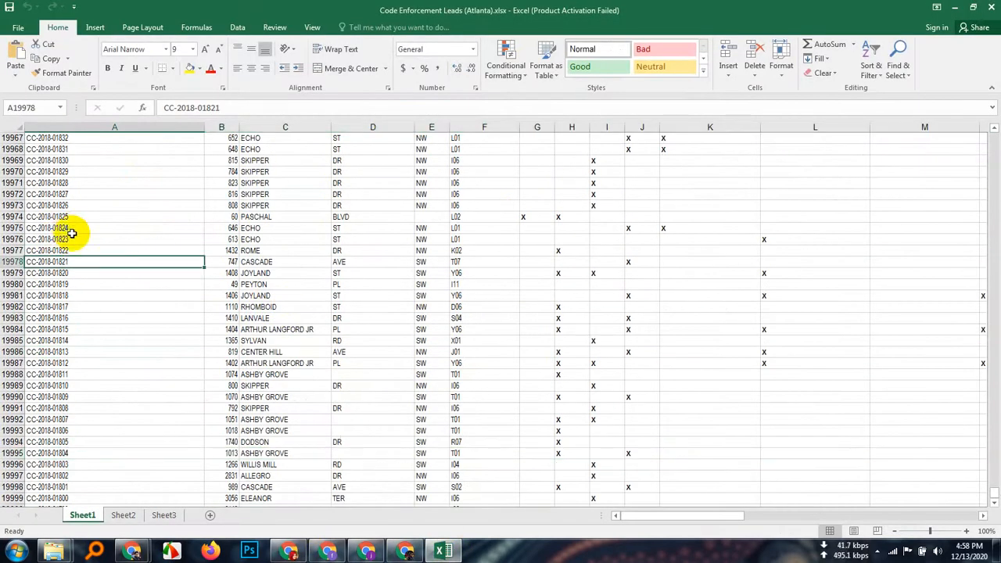
pyautogui.click(79, 237)
pyautogui.click(352, 238)
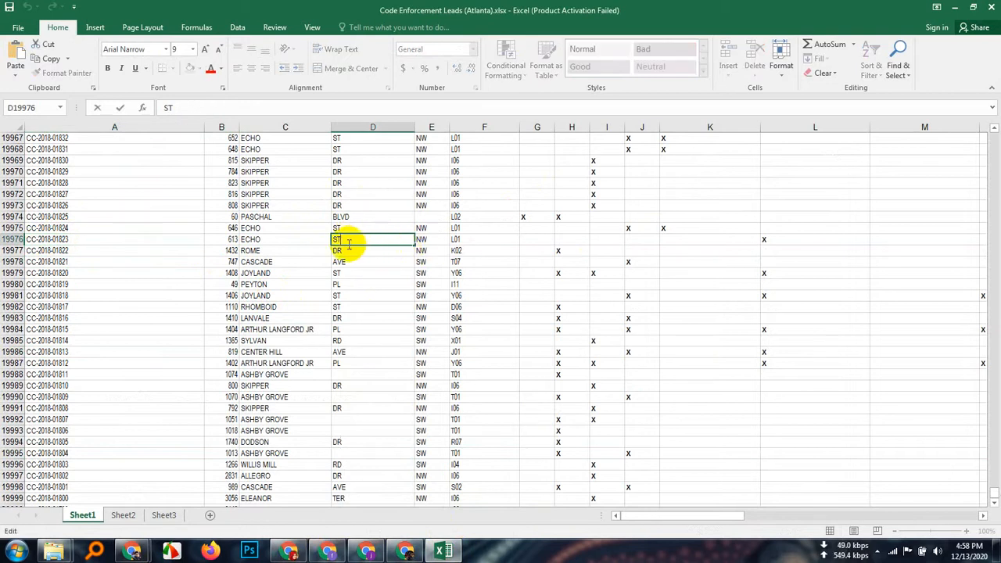
pyautogui.click(476, 229)
pyautogui.click(670, 231)
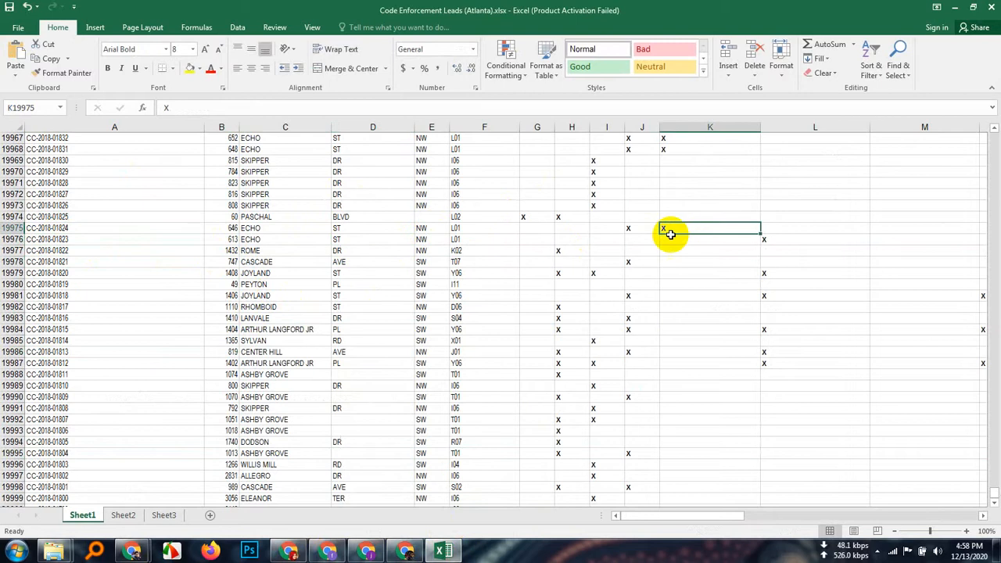
pyautogui.scroll(9, 641, 403)
pyautogui.click(281, 184)
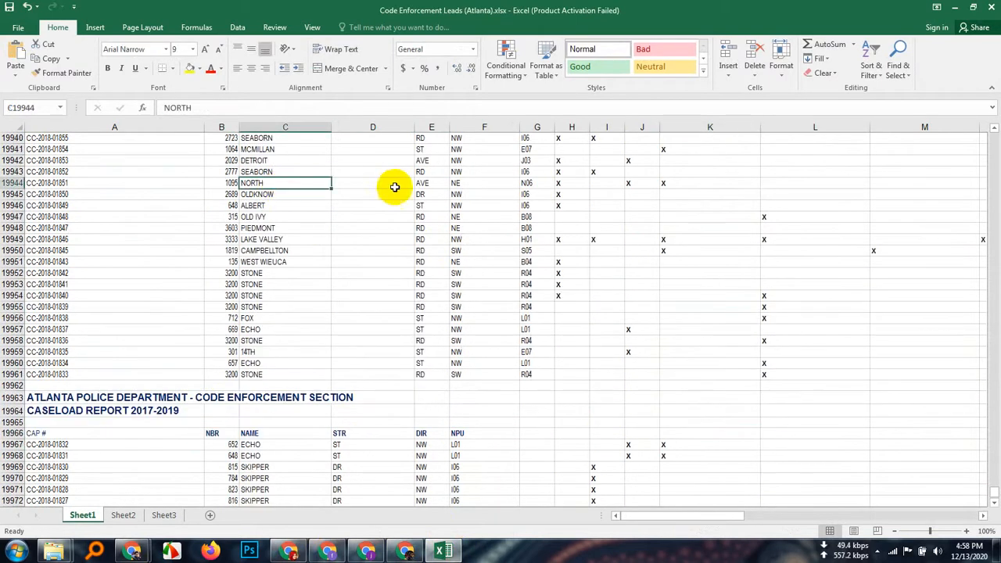
pyautogui.scroll(20, 542, 297)
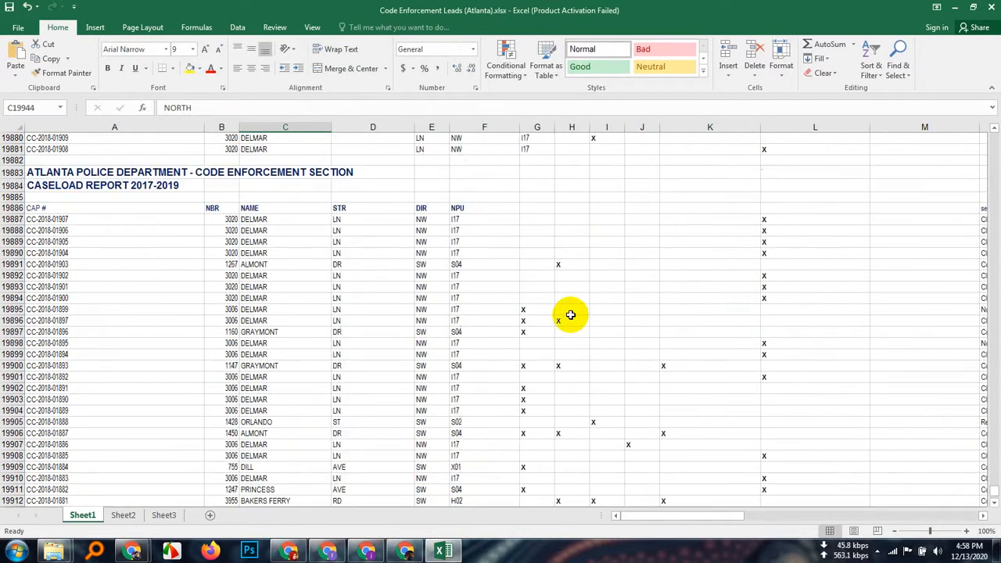
pyautogui.scroll(13, 570, 316)
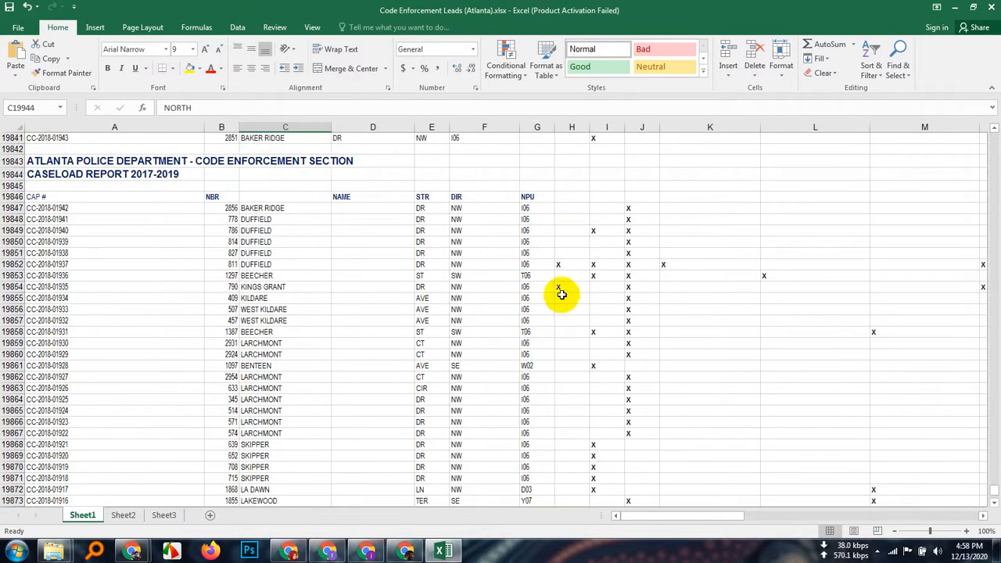
pyautogui.scroll(6, 356, 334)
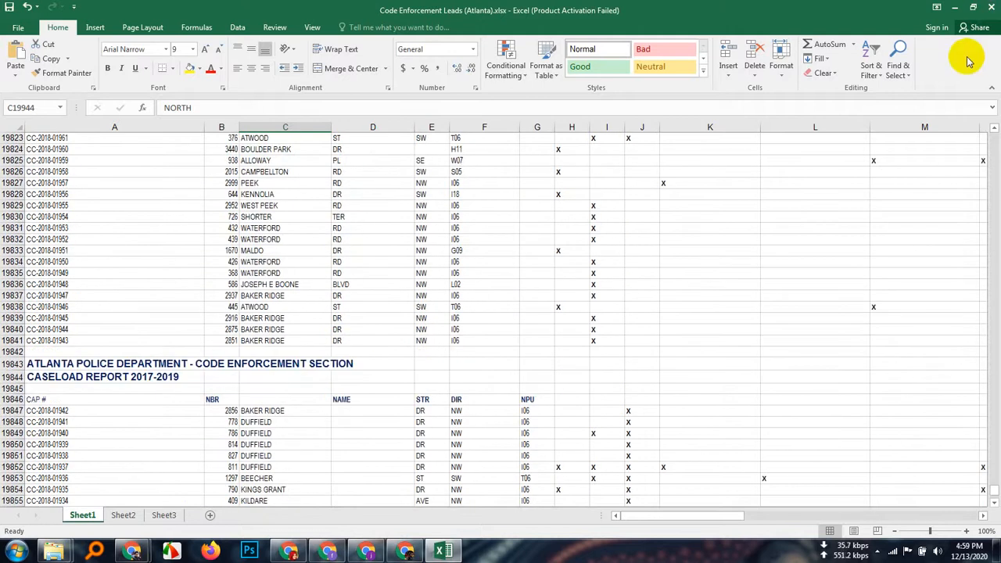
# Step: Check the HSL-GAI-106 group chat in WhatsApp Web for the shared PDF, and return to the Fiverr gig page
pyautogui.moveTo(135, 553)
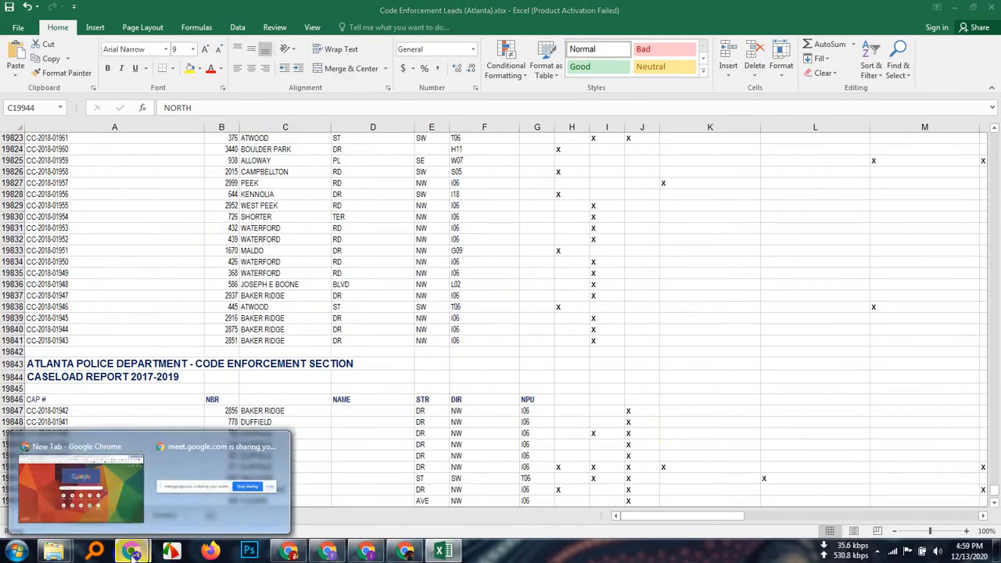
pyautogui.click(115, 503)
pyautogui.click(116, 7)
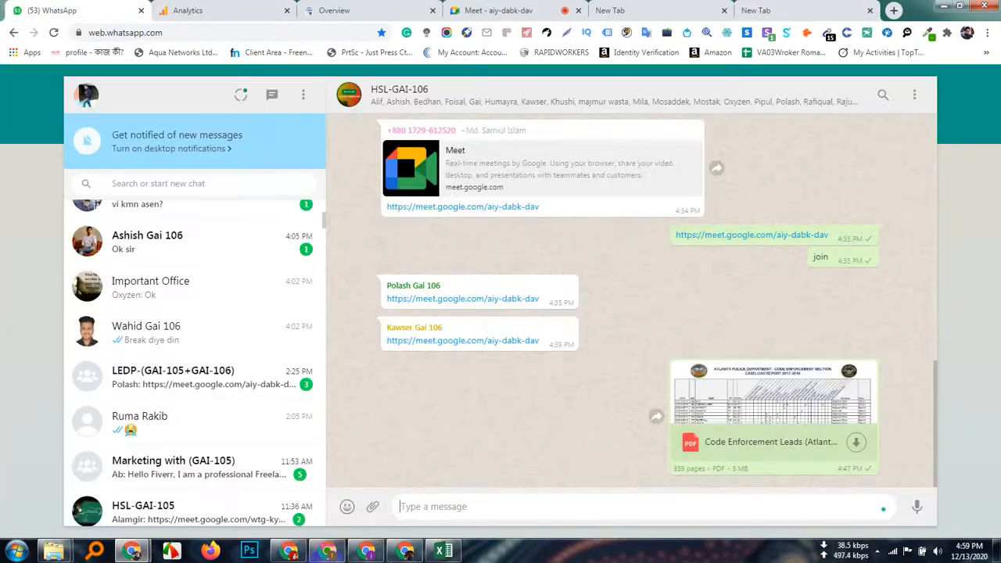
pyautogui.click(401, 553)
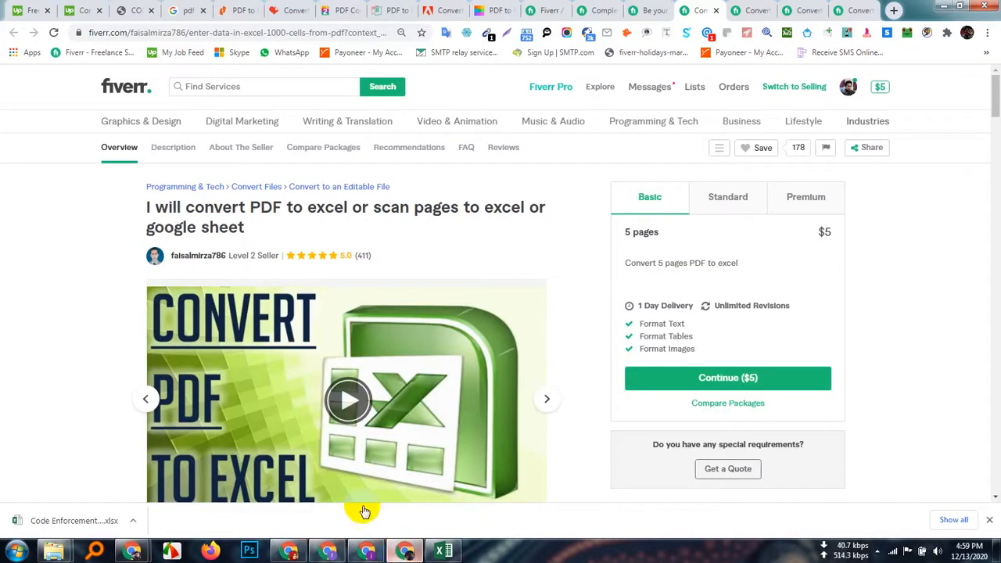
# Step: From the search results, open the 4.9-rated "I will convert pdf to excel" gig in a new tab and view it
pyautogui.click(551, 10)
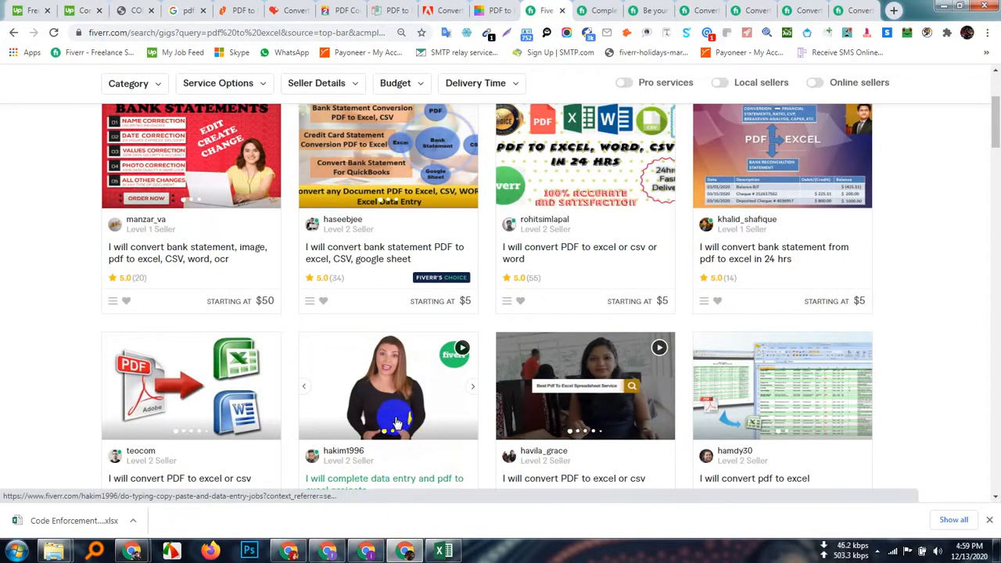
pyautogui.scroll(-3, 397, 423)
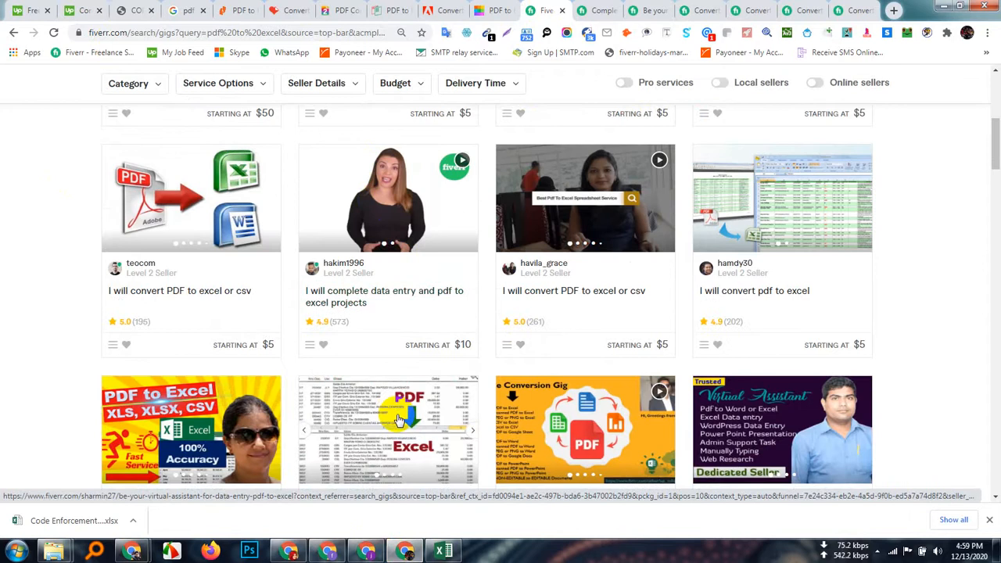
pyautogui.rightClick(753, 294)
pyautogui.click(786, 300)
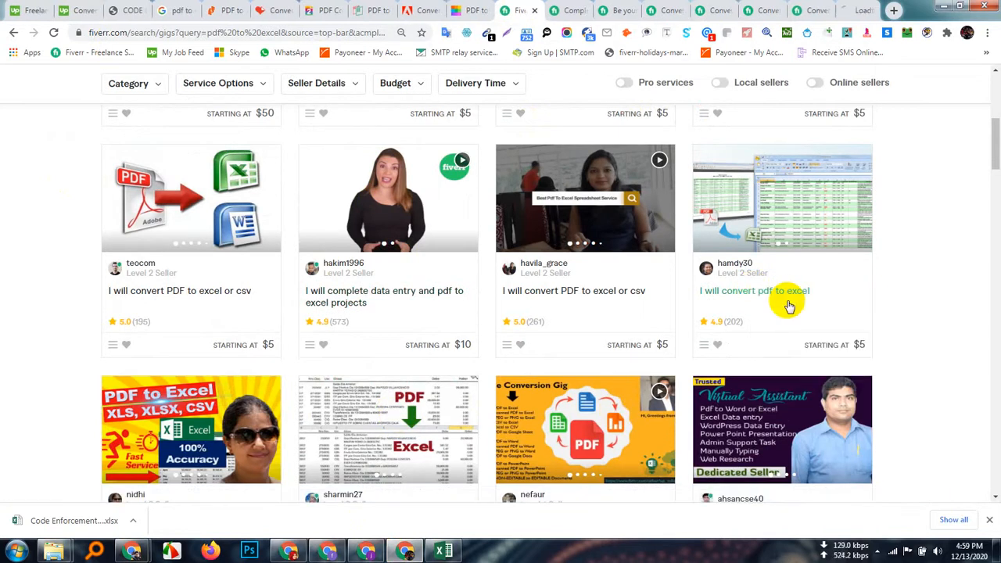
pyautogui.click(858, 10)
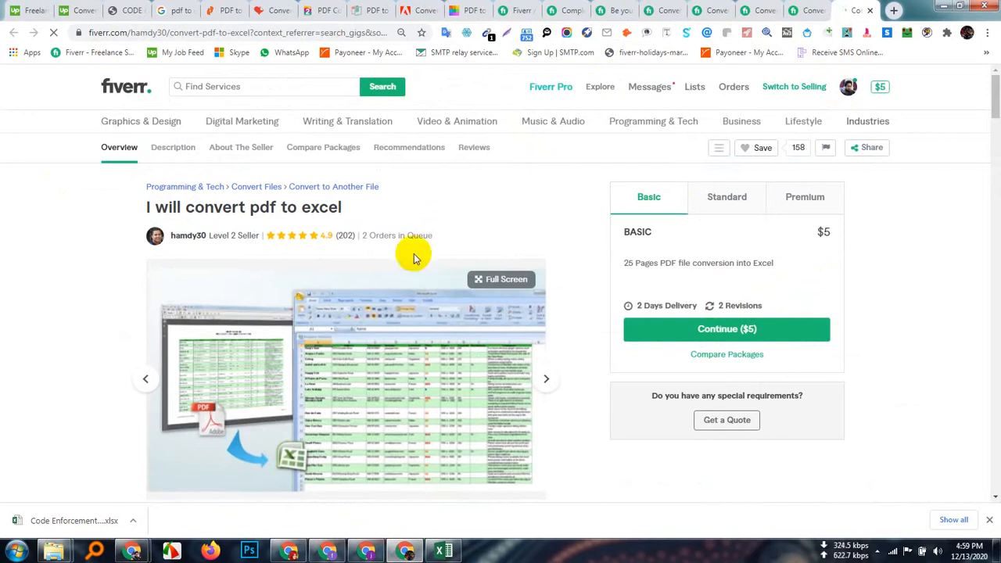
# Step: Examine the orders in queue and the category path of the "I will convert pdf to excel" gig
pyautogui.moveTo(443, 242); pyautogui.dragTo(362, 232)
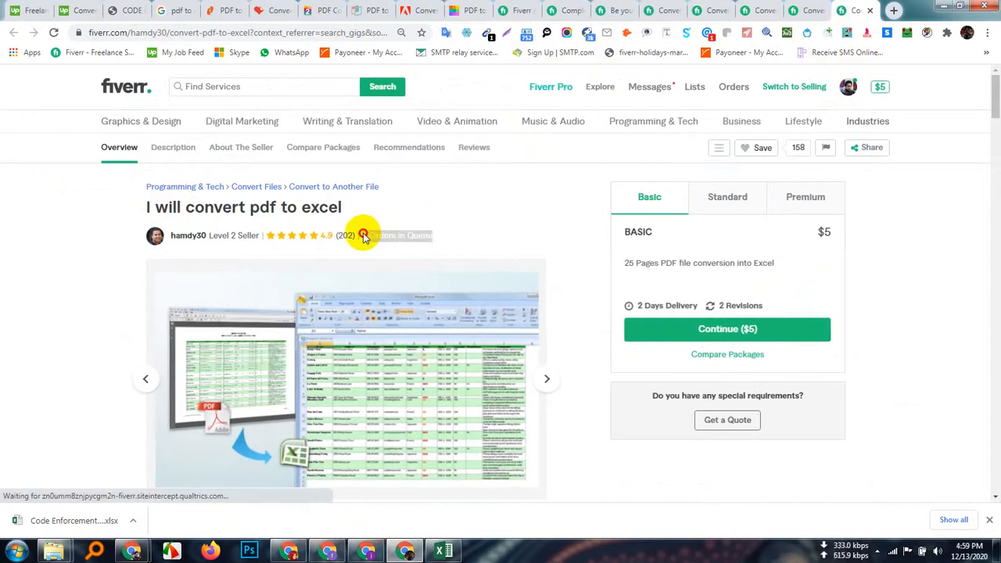
pyautogui.click(38, 297)
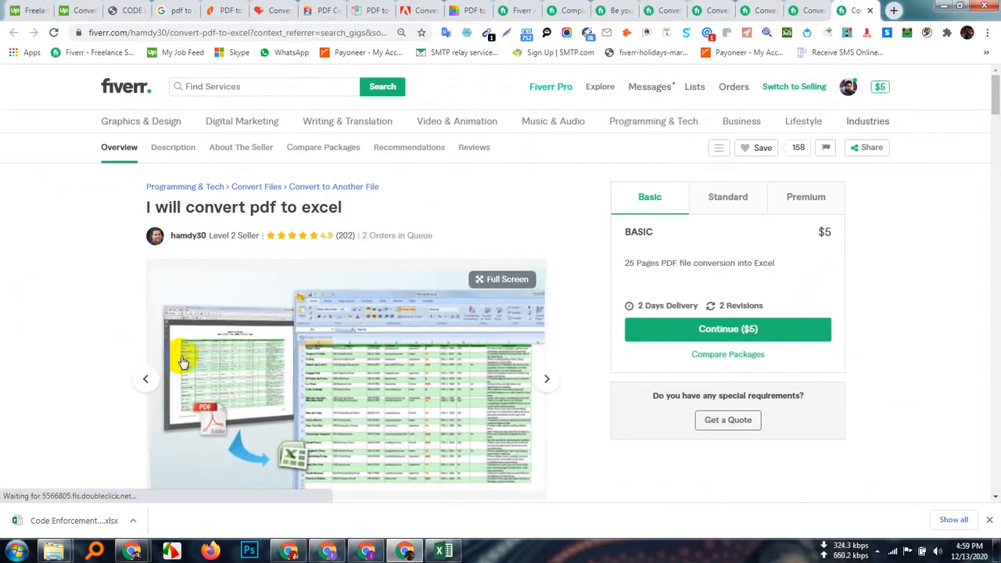
pyautogui.scroll(-1, 185, 362)
pyautogui.scroll(1, 185, 359)
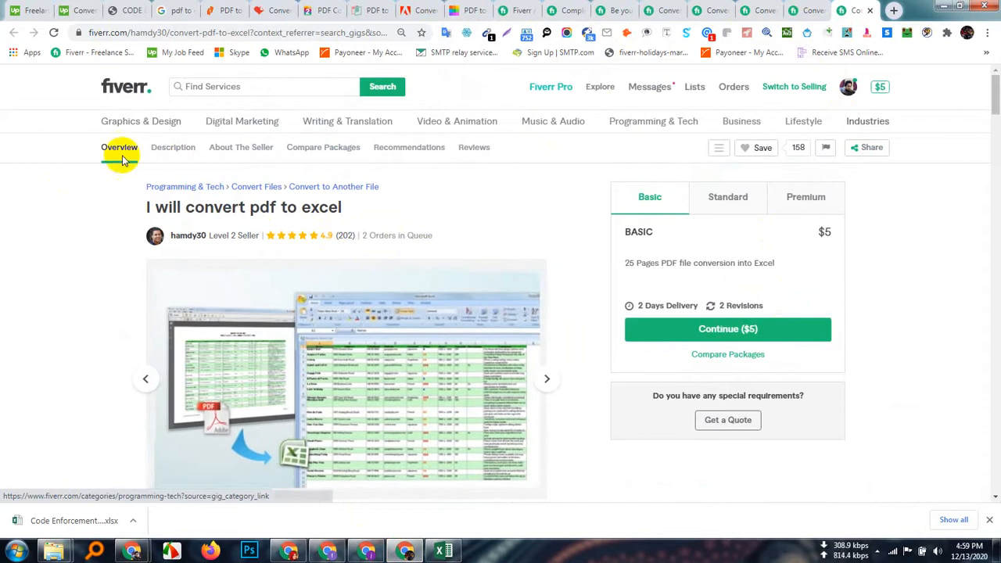
pyautogui.moveTo(120, 190); pyautogui.dragTo(403, 197)
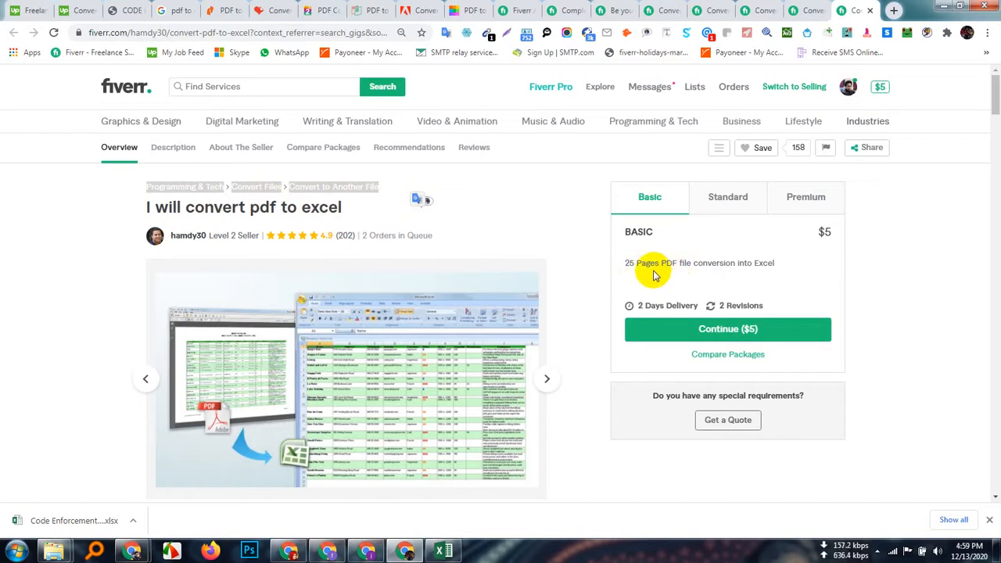
# Step: Compare the page counts and prices of the Basic, Standard and Premium packages of the "I will convert pdf to excel" gig
pyautogui.moveTo(803, 260); pyautogui.dragTo(632, 265)
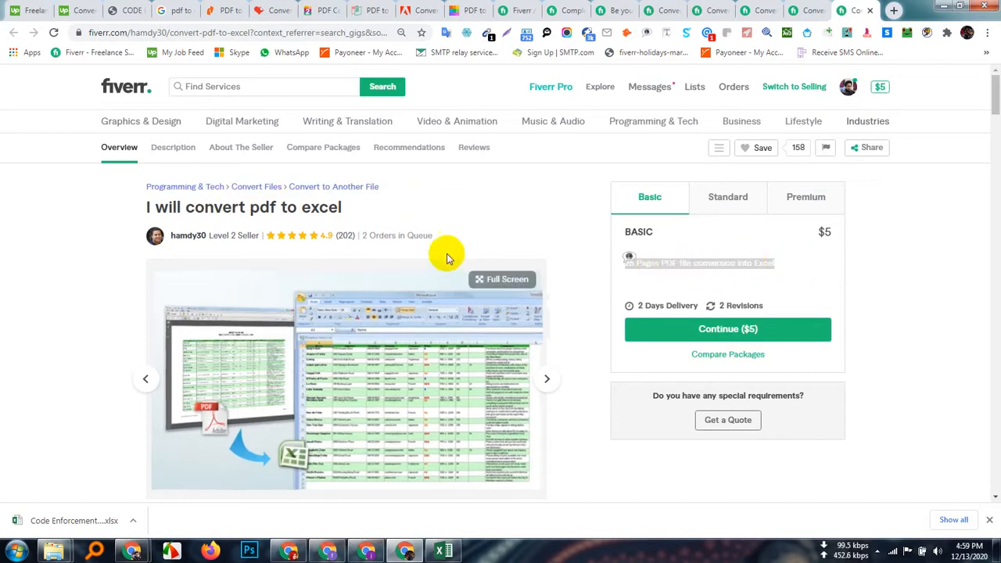
pyautogui.click(497, 227)
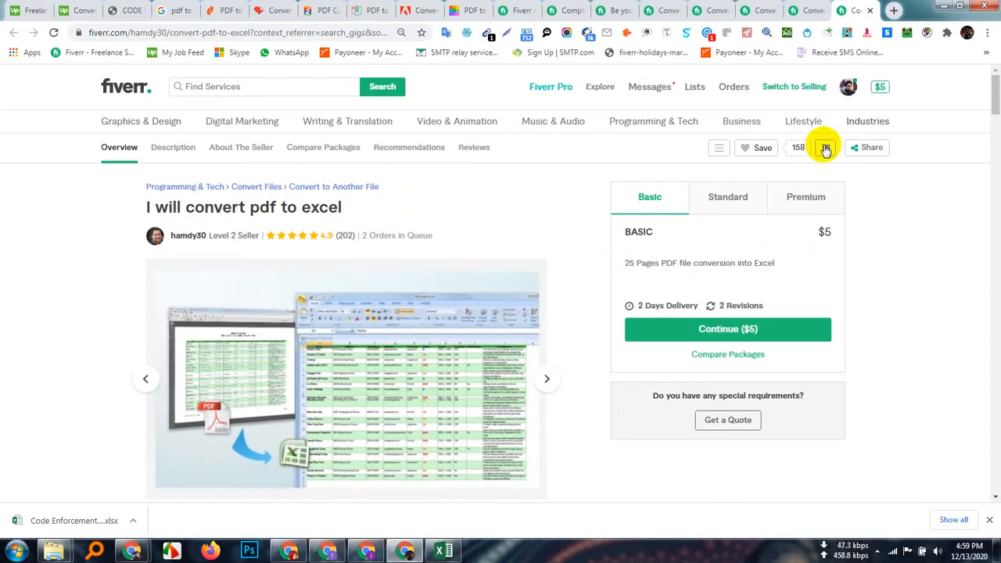
pyautogui.moveTo(784, 258); pyautogui.dragTo(632, 278)
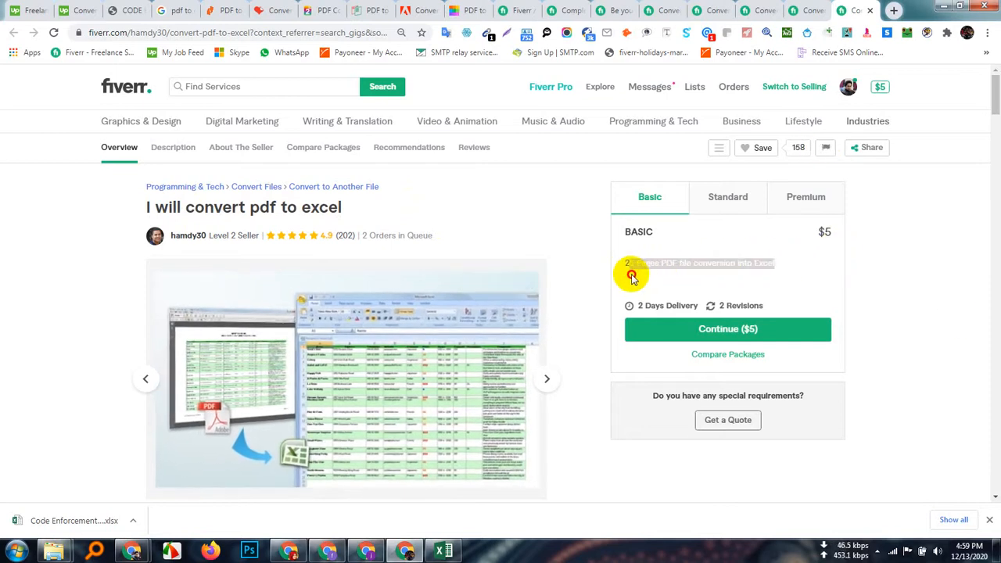
pyautogui.click(729, 197)
pyautogui.moveTo(794, 270); pyautogui.dragTo(624, 264)
pyautogui.click(823, 196)
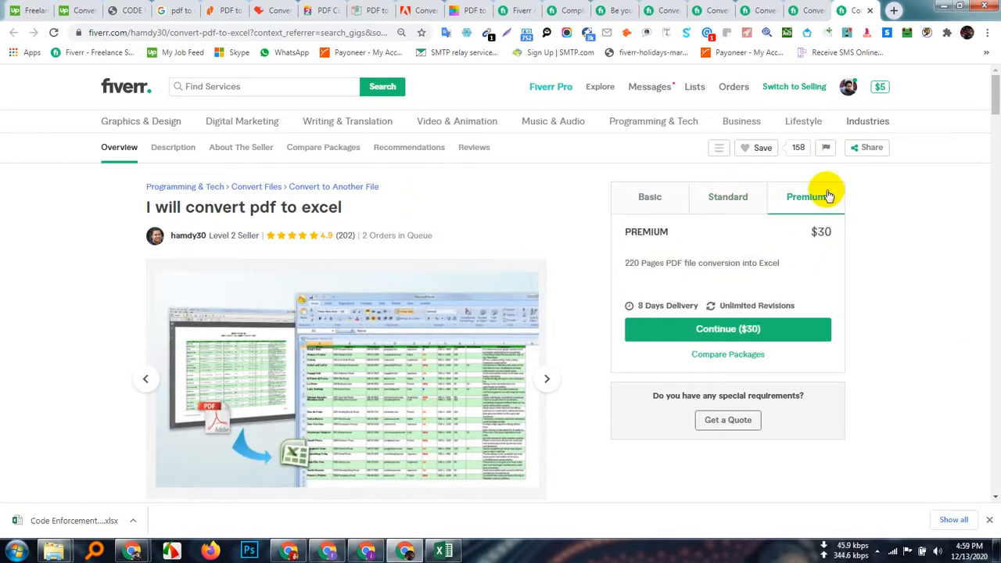
pyautogui.moveTo(778, 263); pyautogui.dragTo(634, 272)
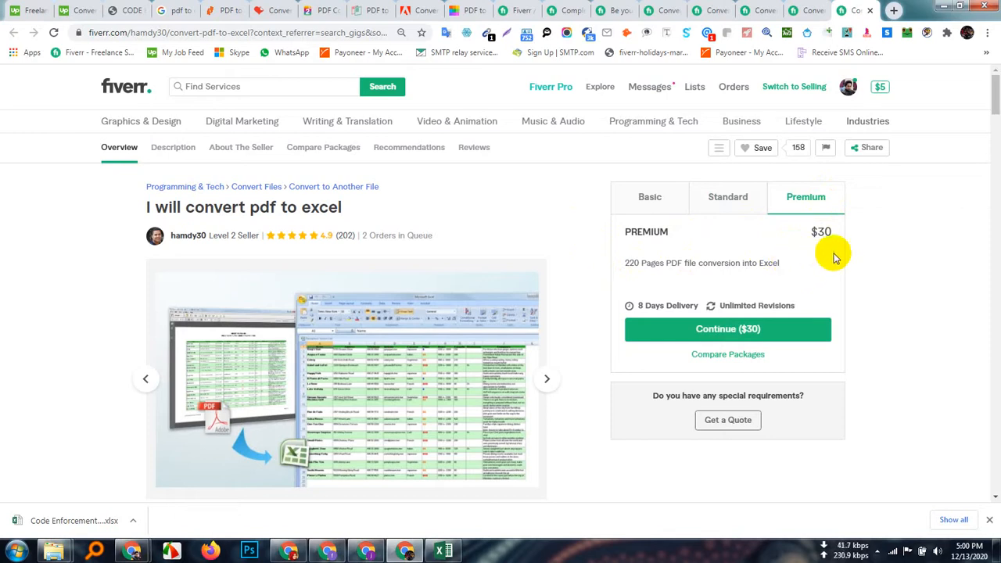
pyautogui.moveTo(829, 258); pyautogui.dragTo(615, 259)
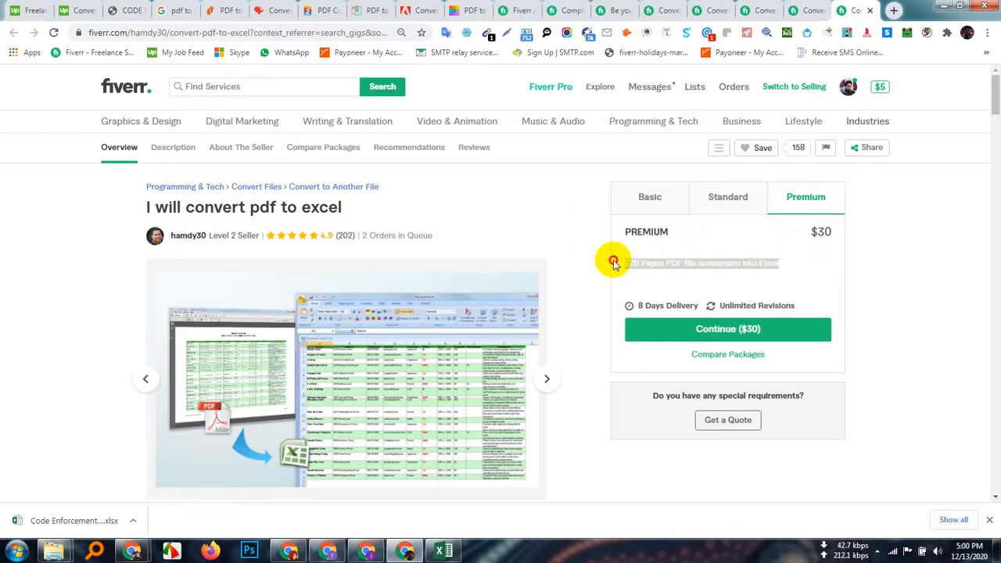
pyautogui.click(572, 234)
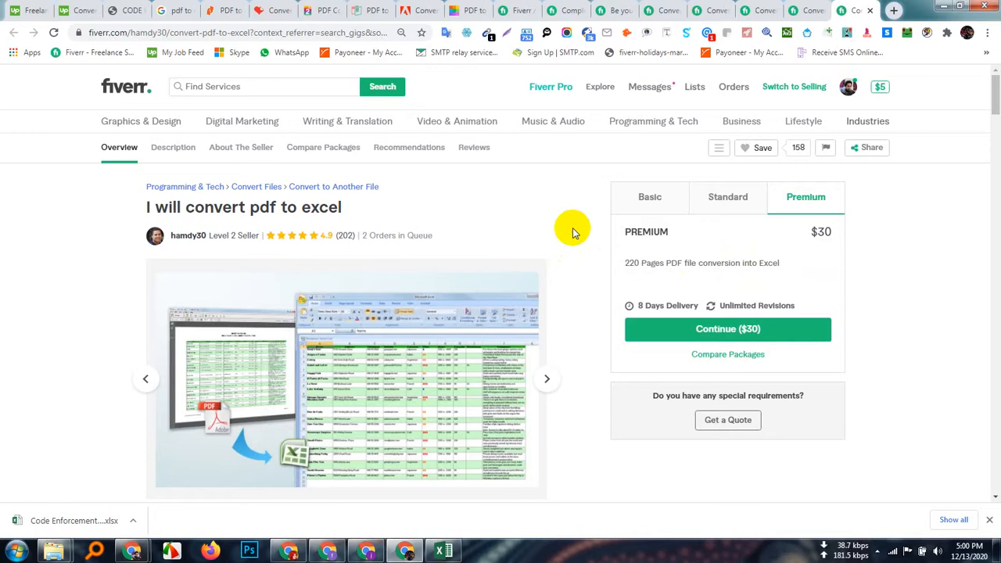
pyautogui.scroll(-3, 477, 419)
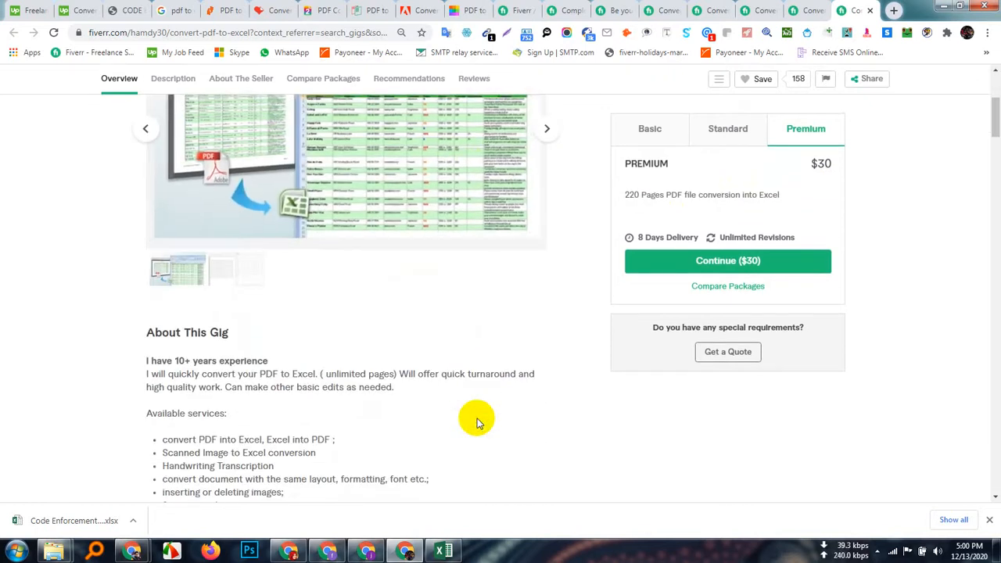
pyautogui.scroll(3, 477, 422)
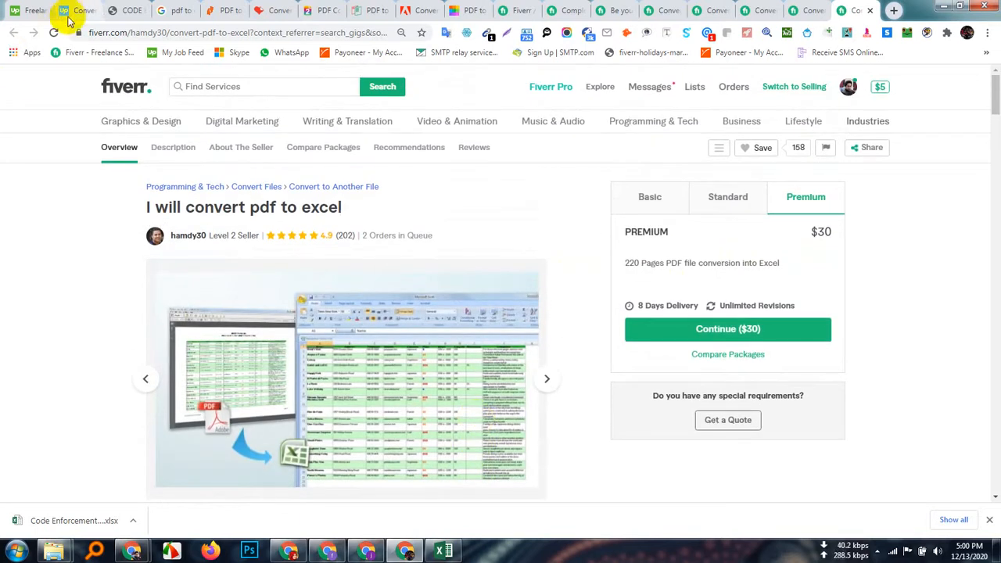
# Step: Switch to the Upwork job search, close the open job details, and search the jobs for "lead generation"
pyautogui.click(22, 10)
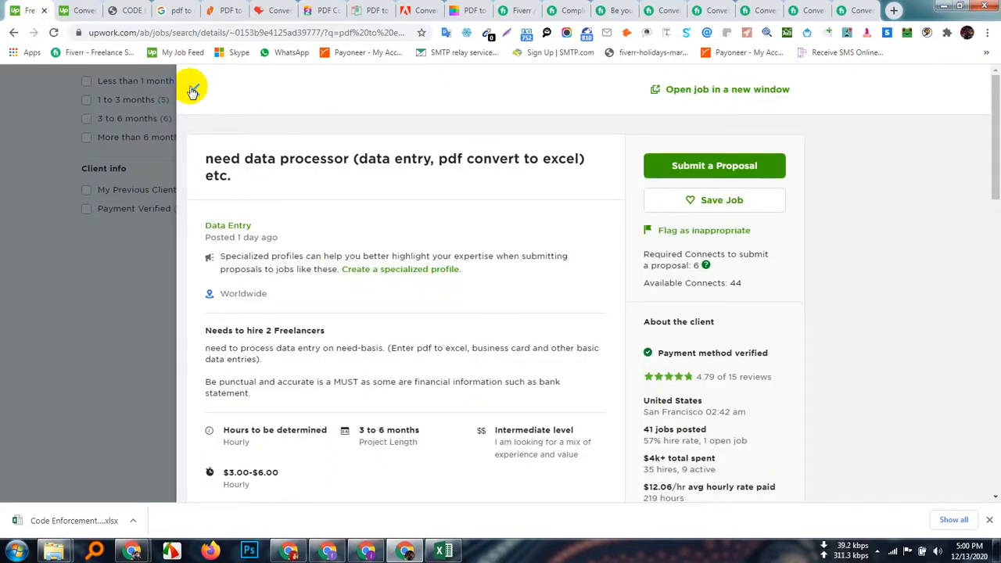
pyautogui.click(193, 91)
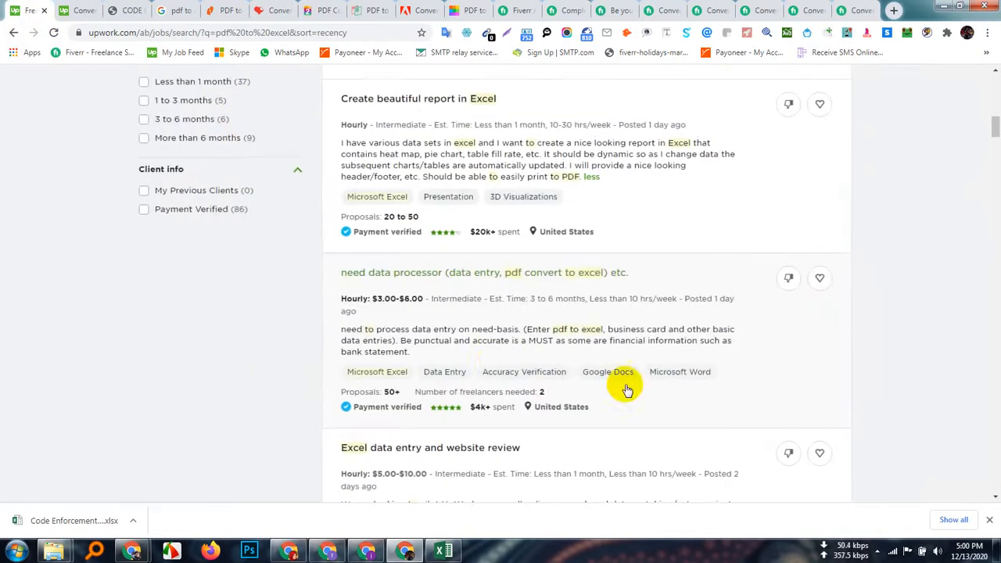
pyautogui.scroll(10, 618, 359)
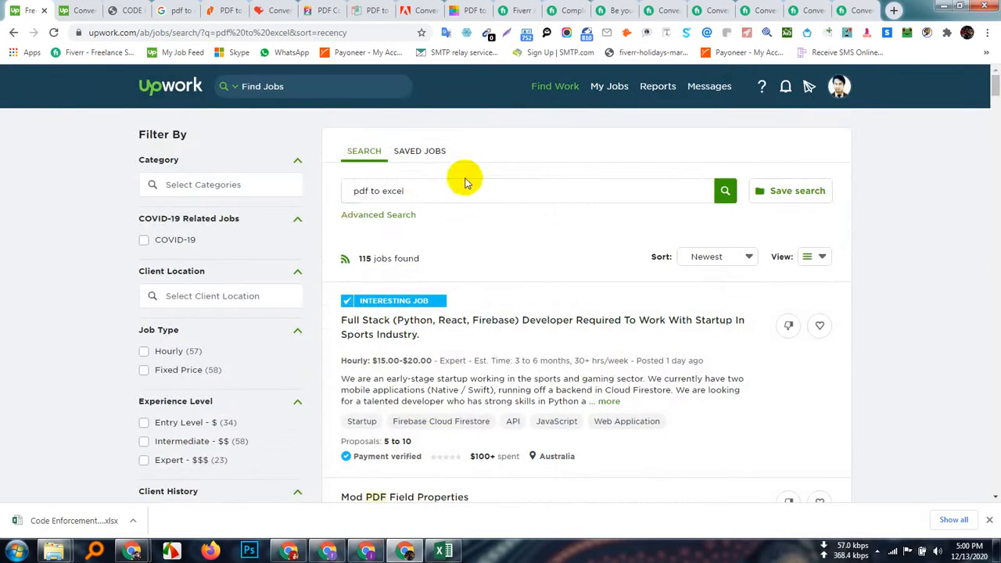
pyautogui.click(438, 189)
pyautogui.press('BackSpace')
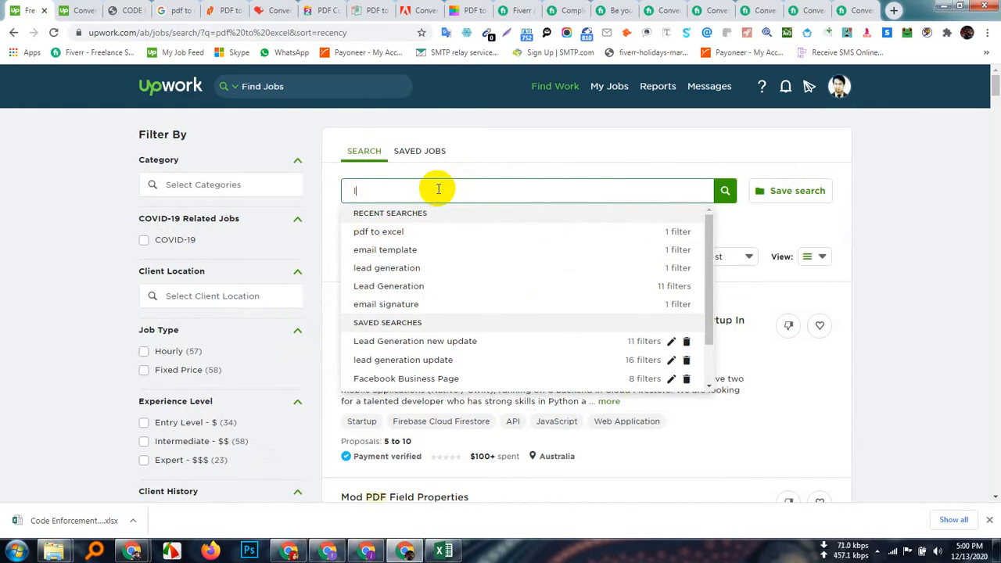
pyautogui.write('lead ')
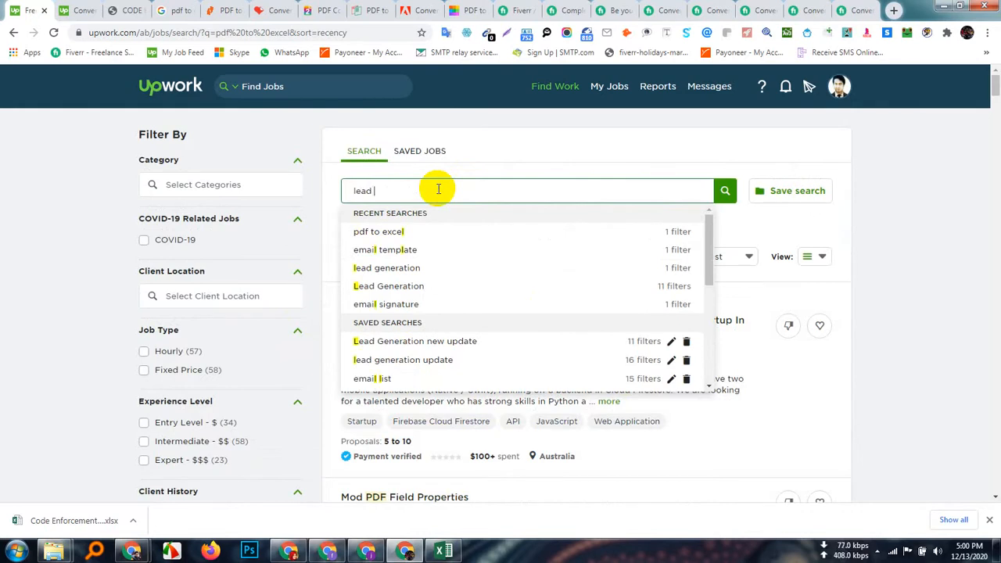
pyautogui.write('gener')
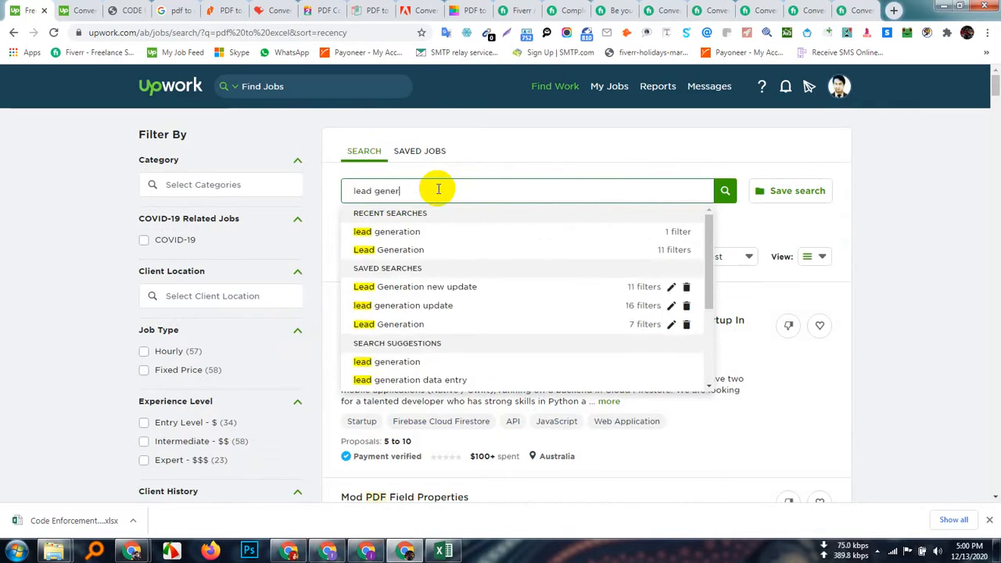
pyautogui.write('ation')
pyautogui.press('Return')
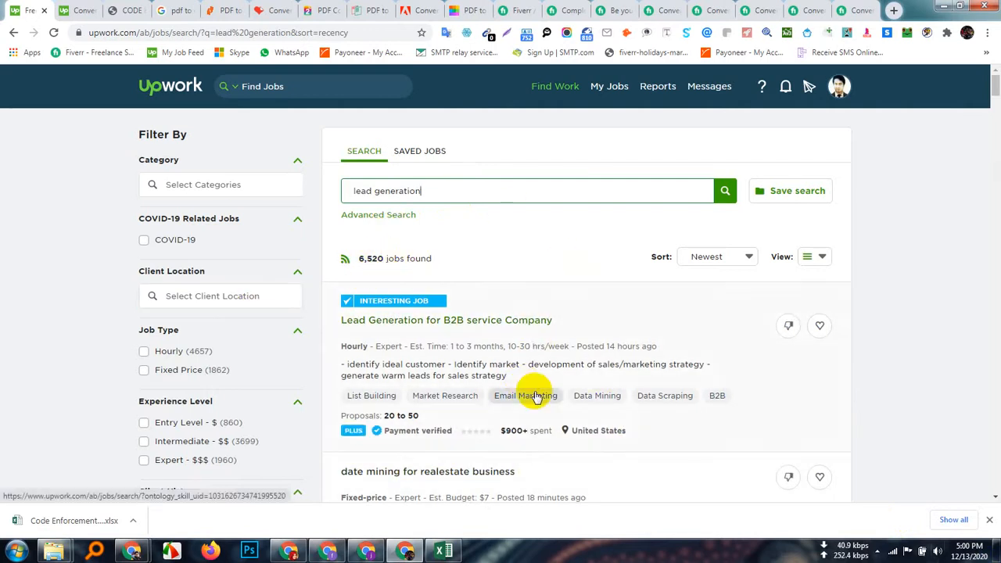
# Step: Look through the lead generation job results and close all other browser tabs
pyautogui.scroll(-5, 512, 418)
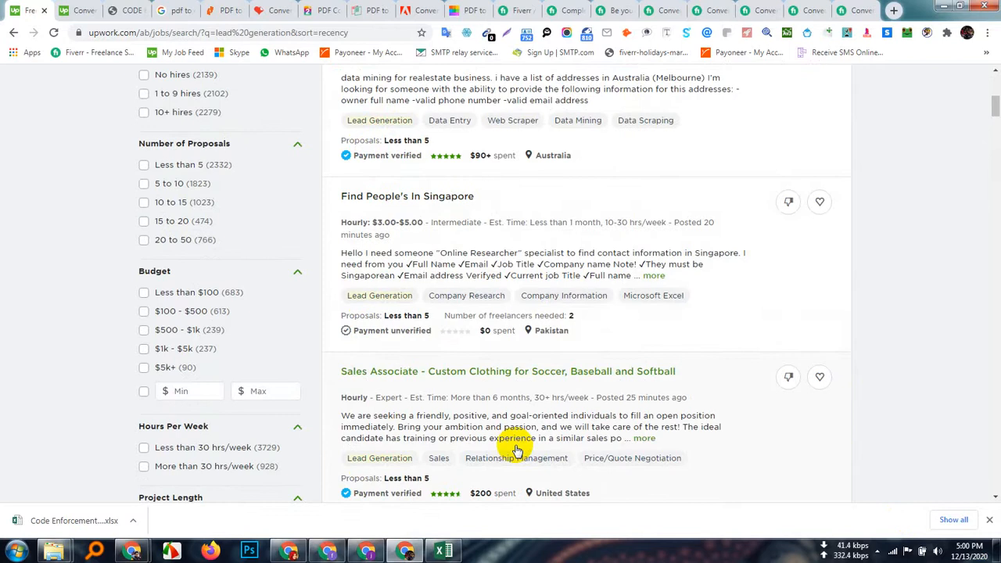
pyautogui.scroll(-3, 516, 451)
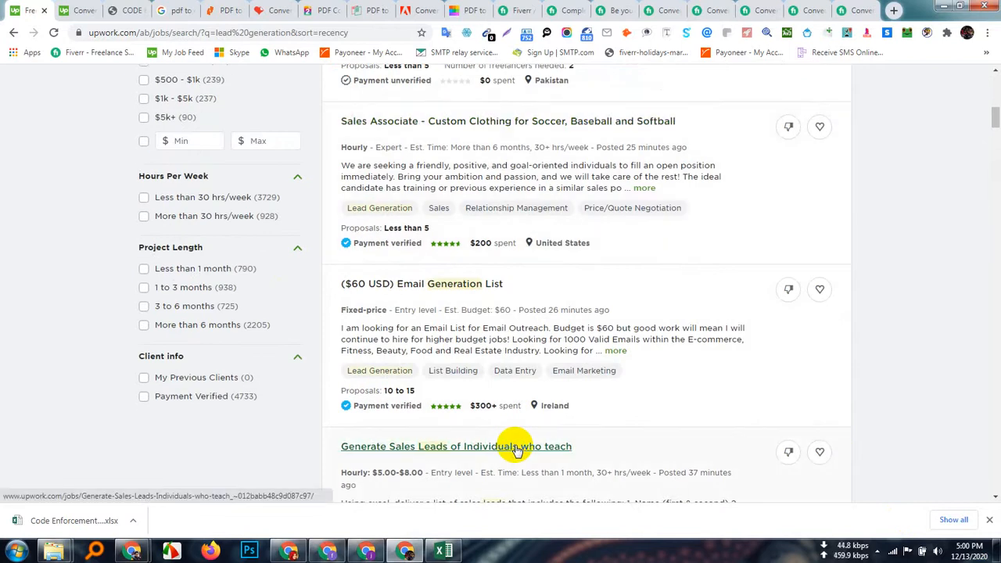
pyautogui.scroll(9, 516, 450)
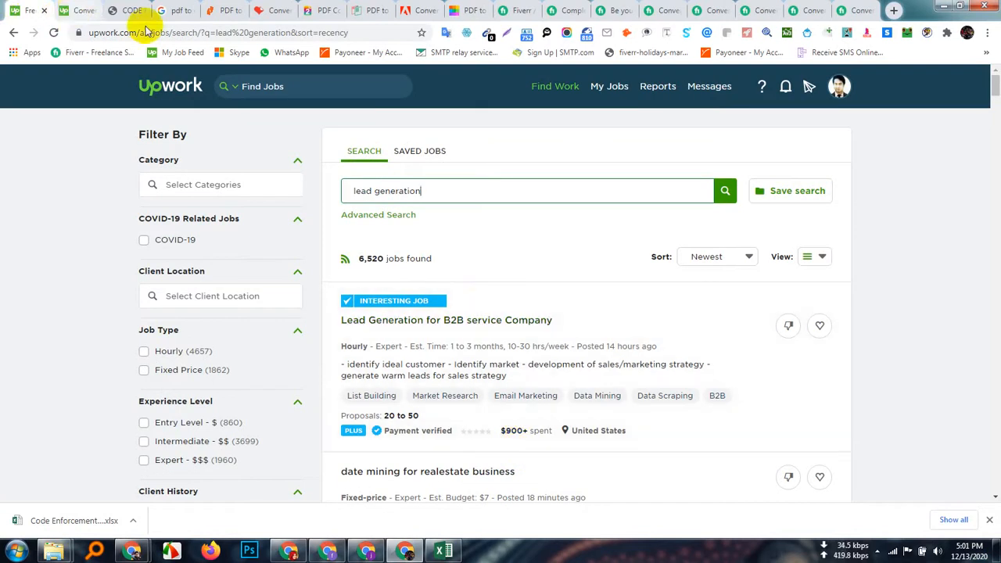
pyautogui.rightClick(24, 11)
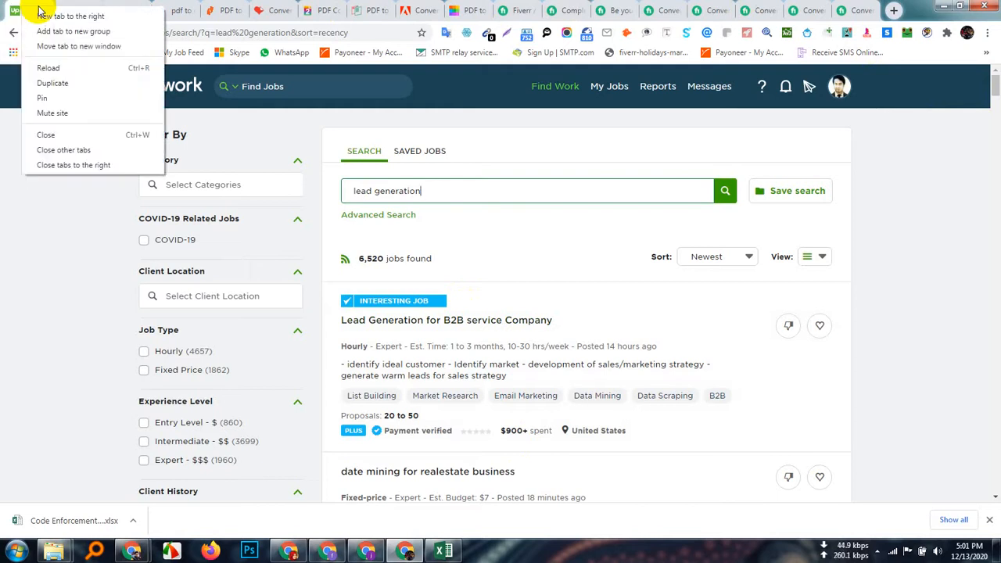
pyautogui.click(93, 149)
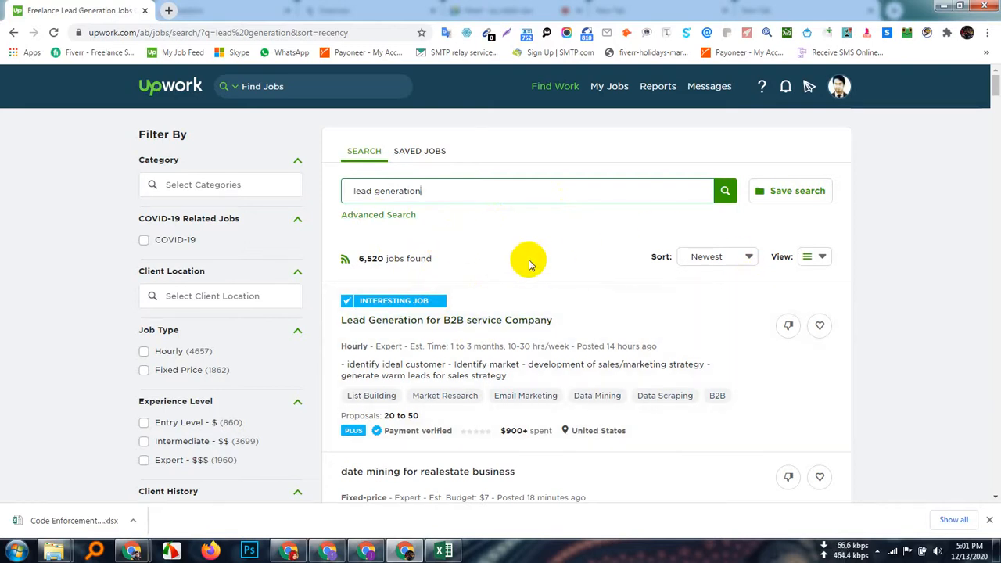
# Step: Open the bookmarked My Job Feed in a new tab and show the Lead Generation saved search
pyautogui.click(168, 10)
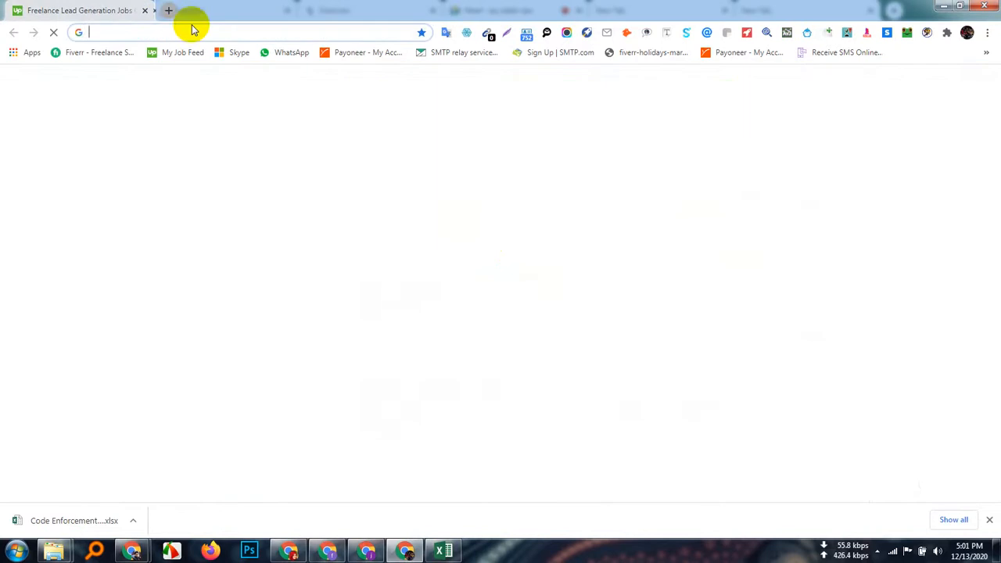
pyautogui.click(174, 52)
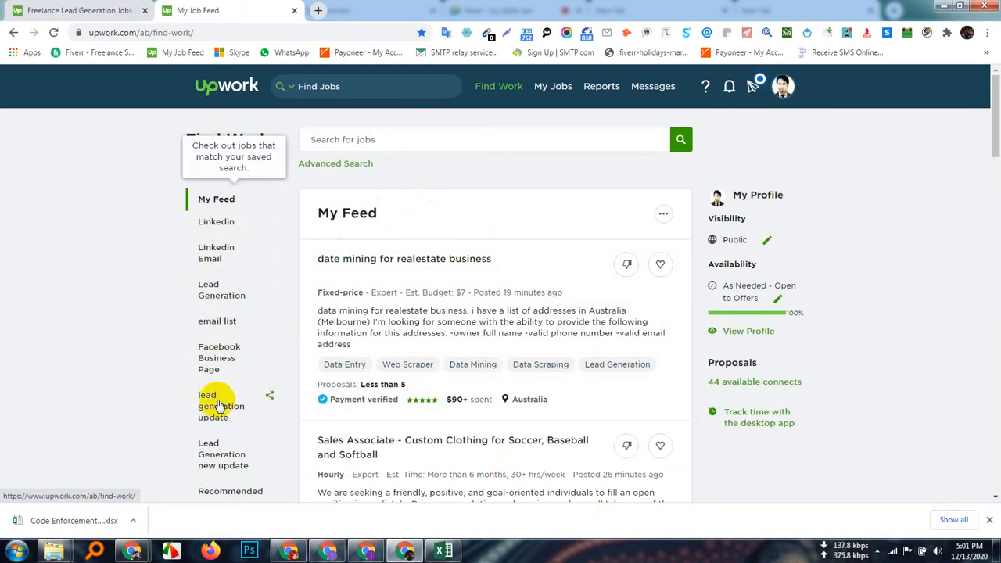
pyautogui.click(208, 293)
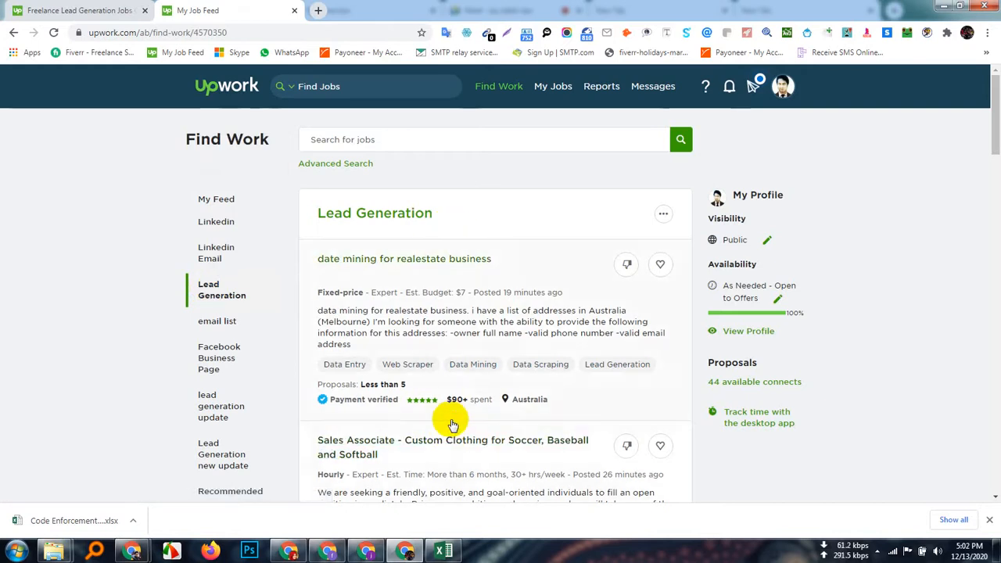
# Step: Examine the job posts in the Lead Generation feed along with the recent searches and My Categories lists
pyautogui.scroll(-3, 449, 422)
pyautogui.scroll(-3, 449, 416)
pyautogui.scroll(6, 450, 416)
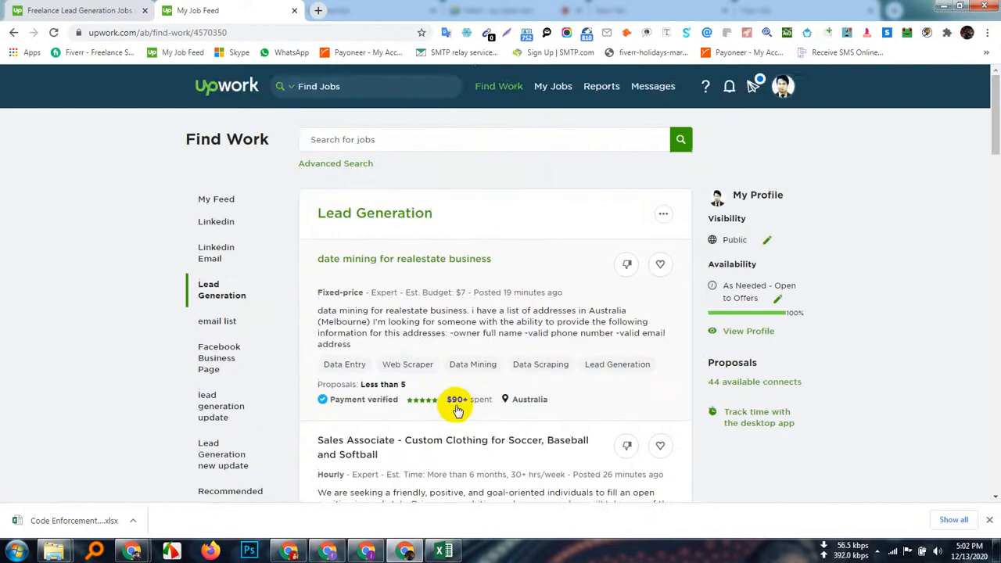
pyautogui.scroll(-3, 454, 413)
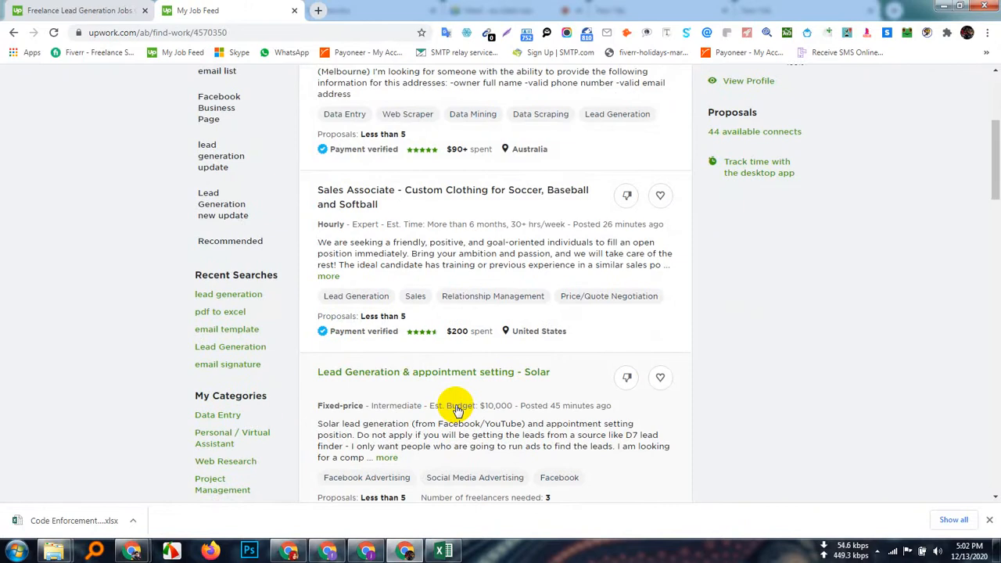
pyautogui.scroll(-2, 457, 411)
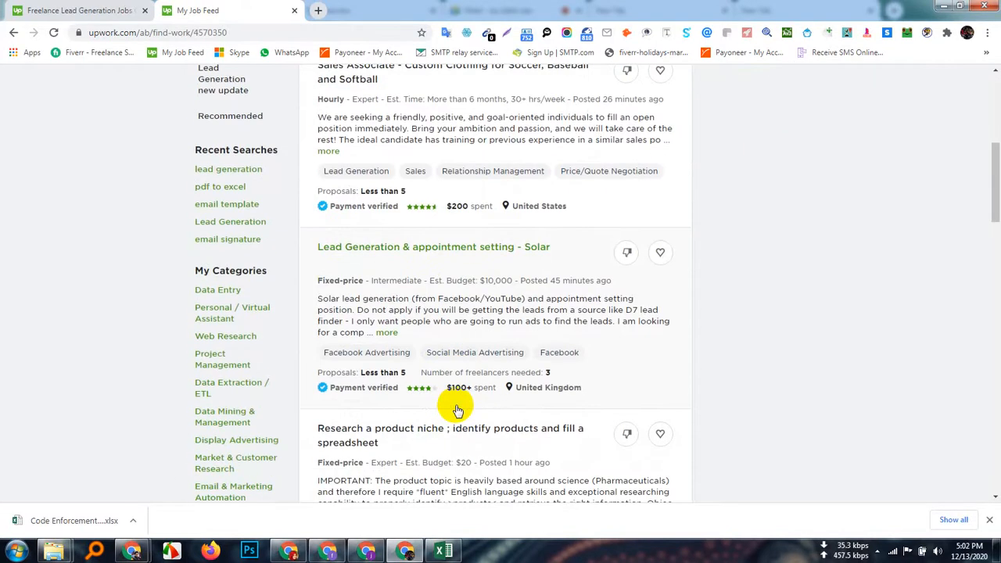
pyautogui.scroll(-1, 457, 411)
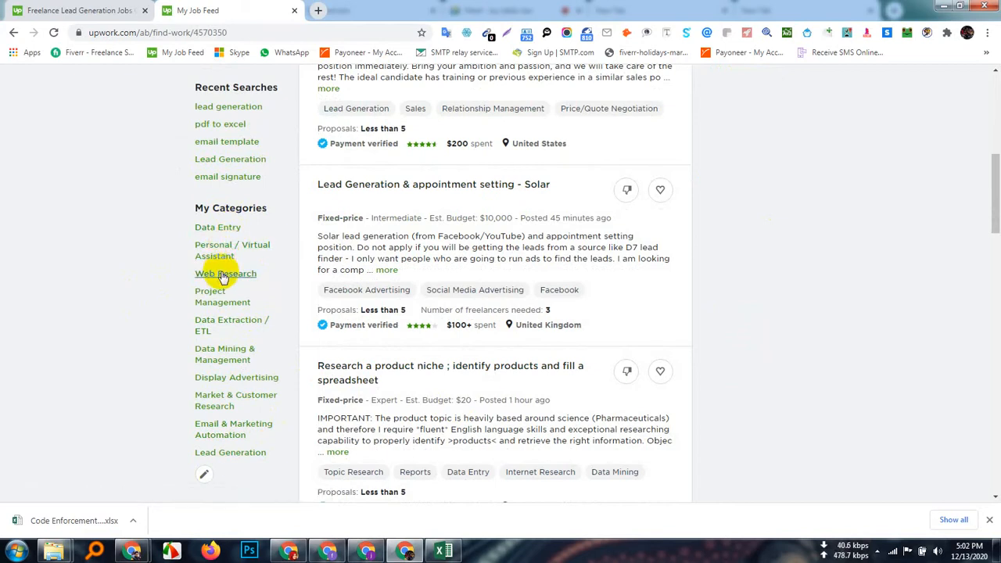
pyautogui.scroll(6, 431, 384)
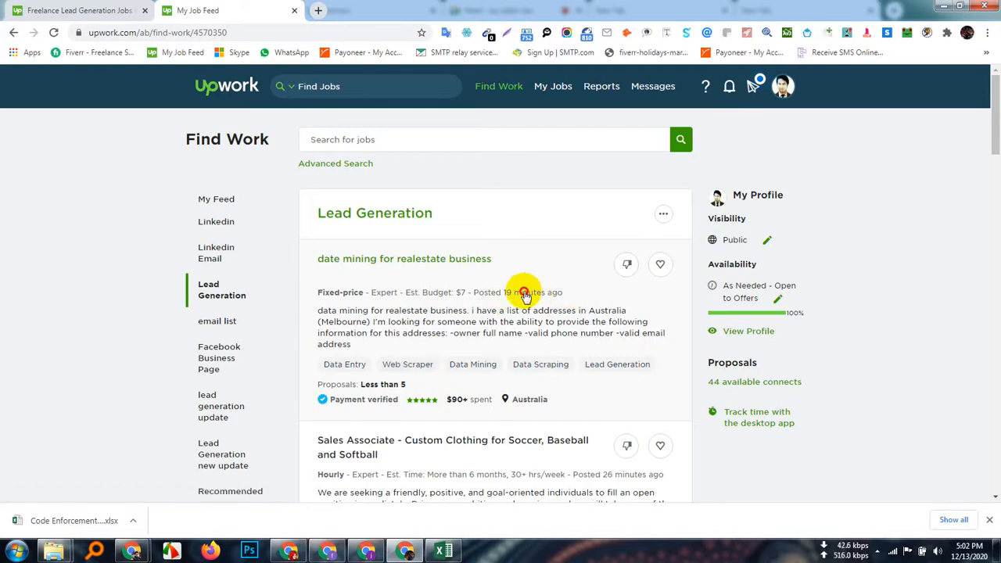
# Step: Open the "date mining for realestate business" job and examine its required Connects, requested contact information and skills
pyautogui.click(491, 293)
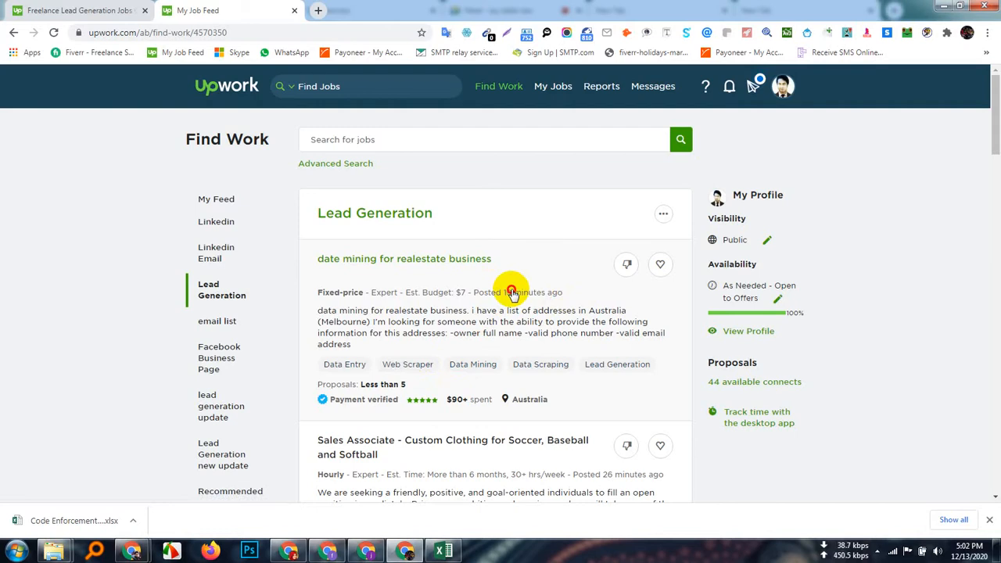
pyautogui.click(512, 292)
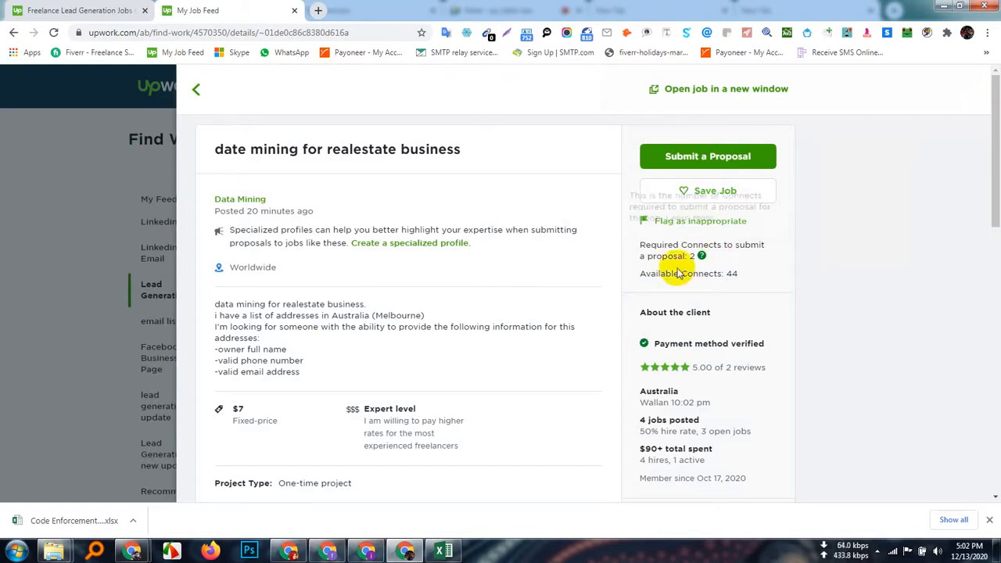
pyautogui.moveTo(702, 257)
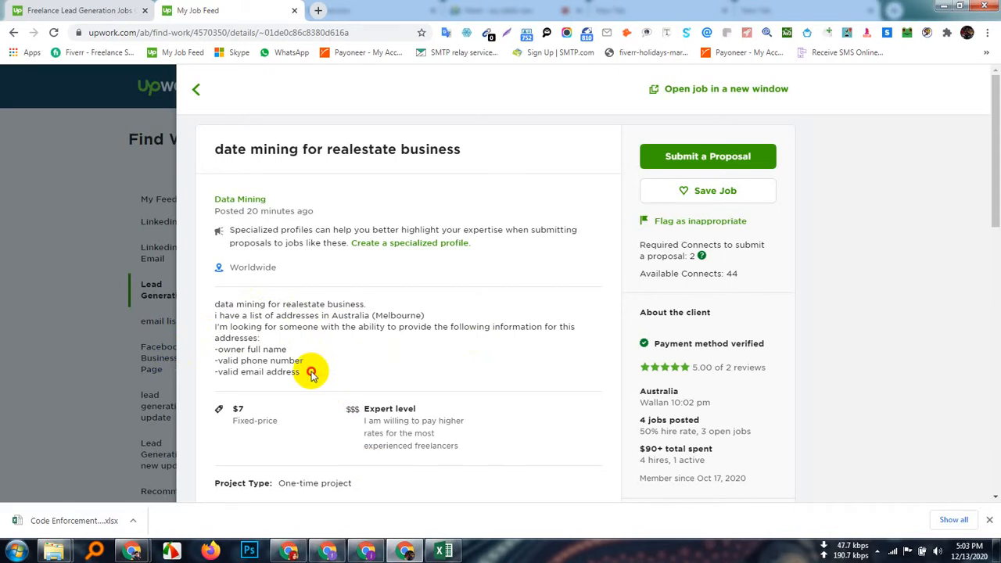
pyautogui.moveTo(313, 371); pyautogui.dragTo(218, 349)
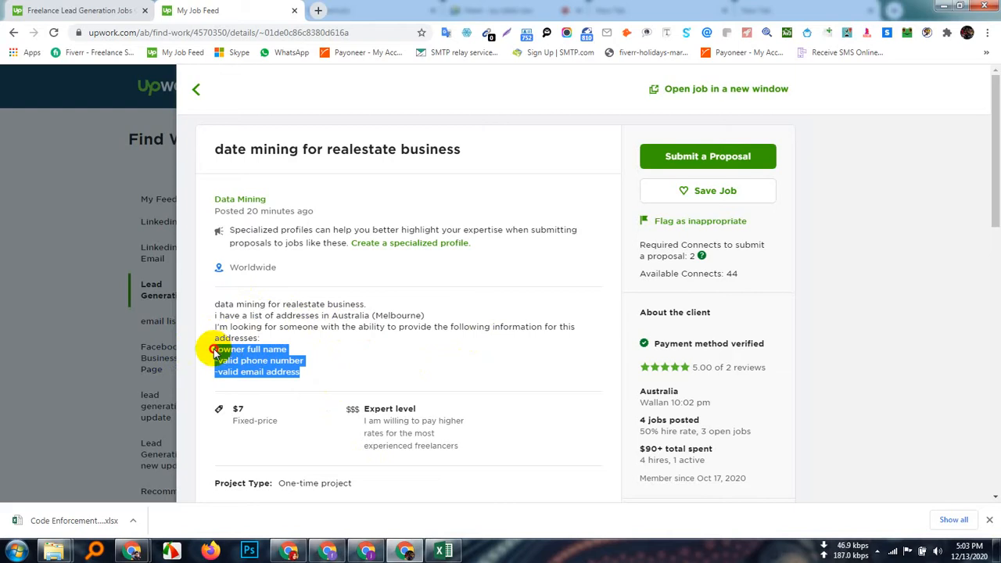
pyautogui.click(362, 364)
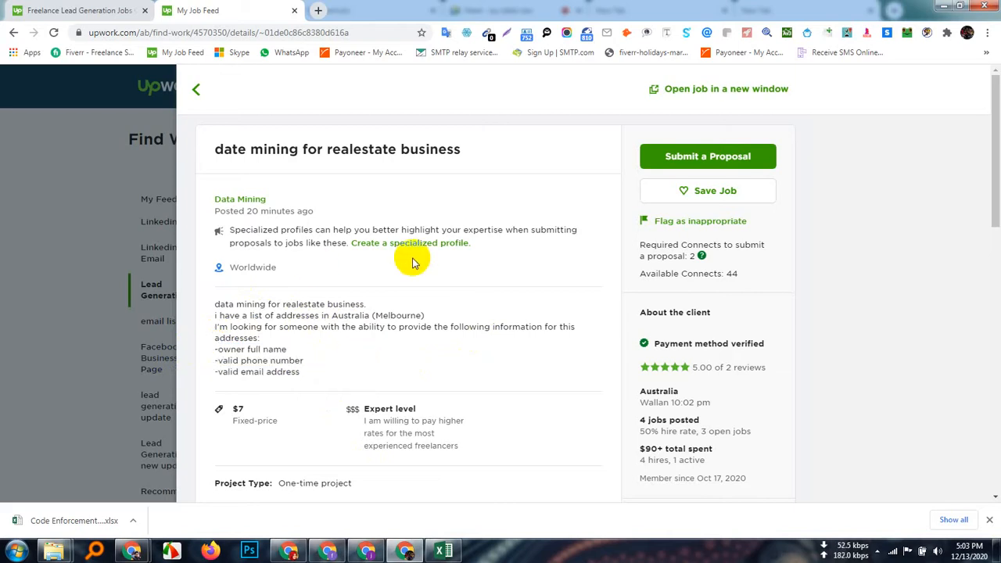
pyautogui.scroll(-2, 364, 357)
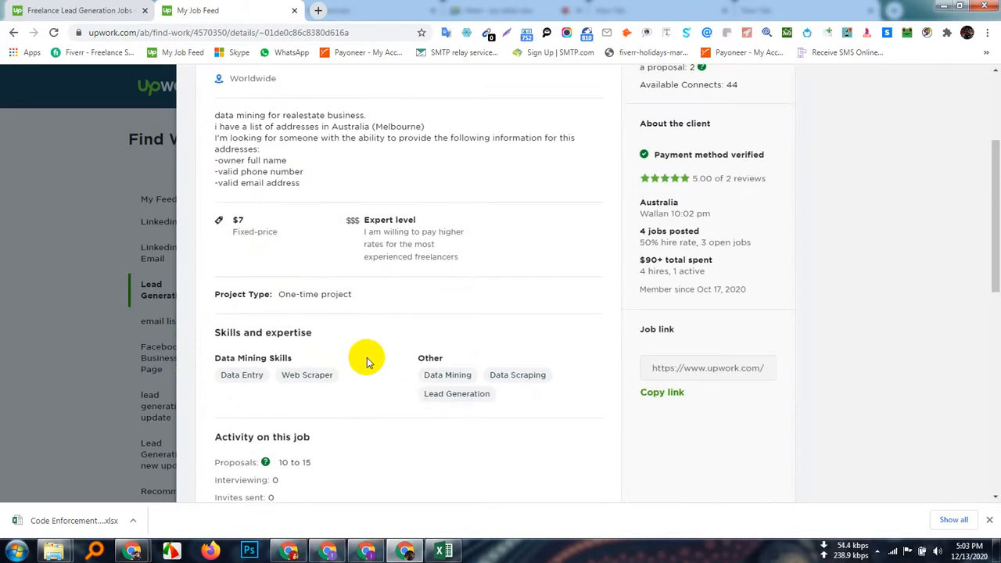
# Step: Examine the activity and client history of the "date mining for realestate business" job, and return to the Lead Generation feed
pyautogui.scroll(-2, 367, 361)
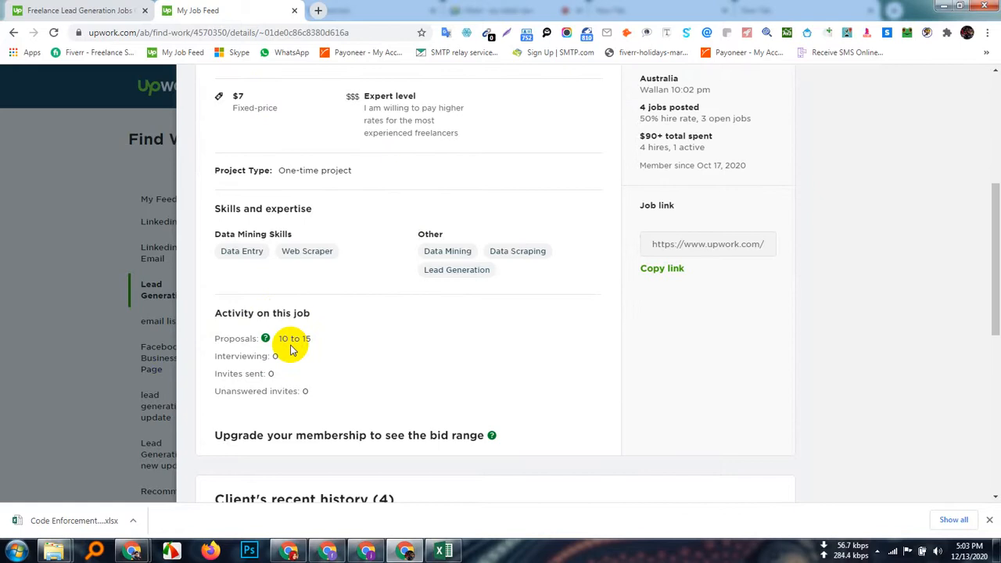
pyautogui.scroll(4, 378, 192)
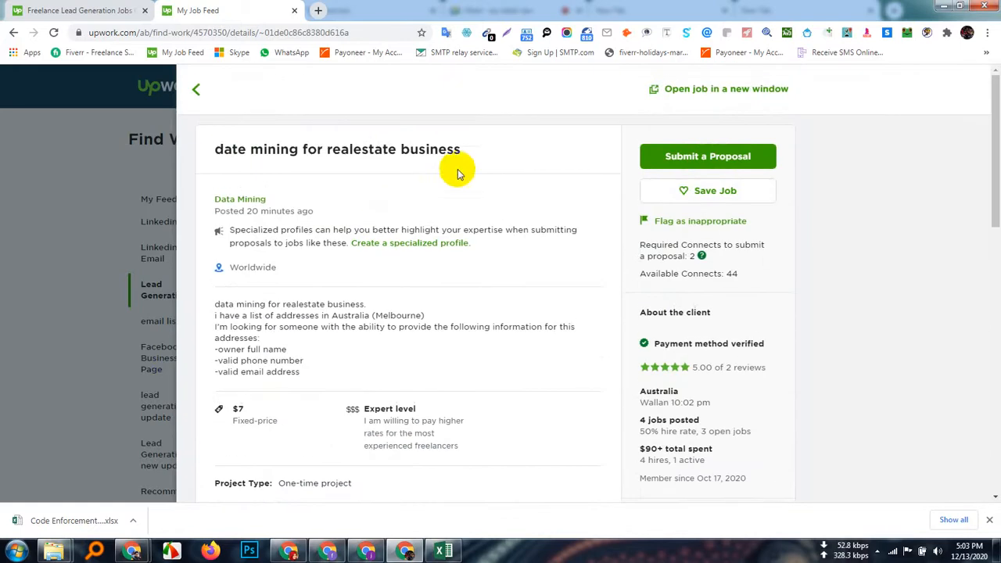
pyautogui.scroll(-5, 398, 301)
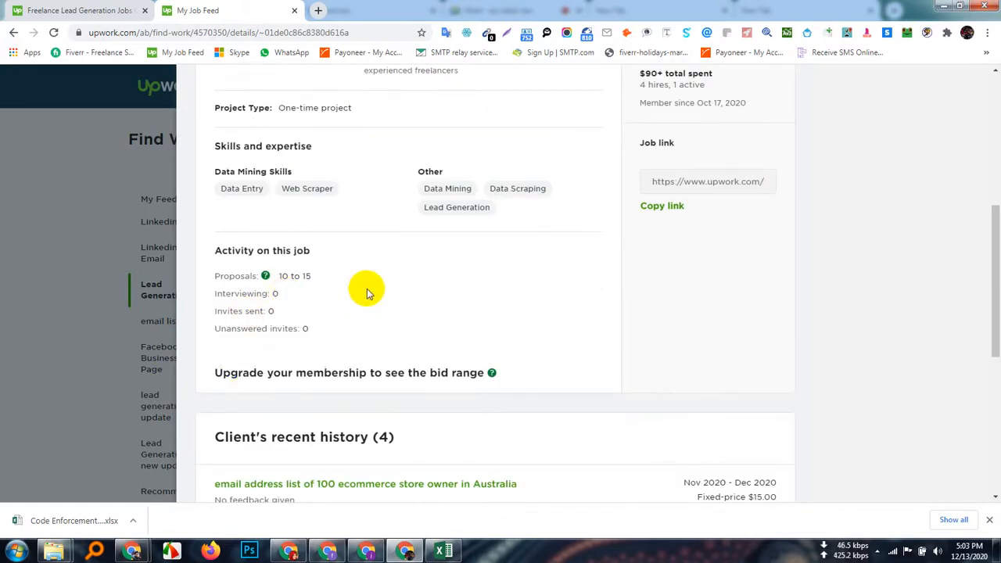
pyautogui.scroll(5, 369, 291)
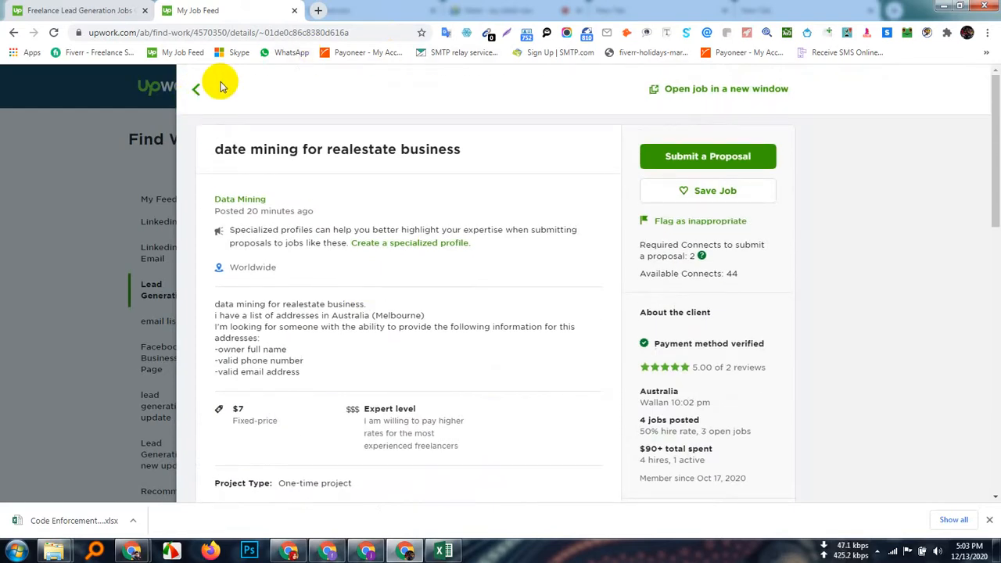
pyautogui.click(196, 87)
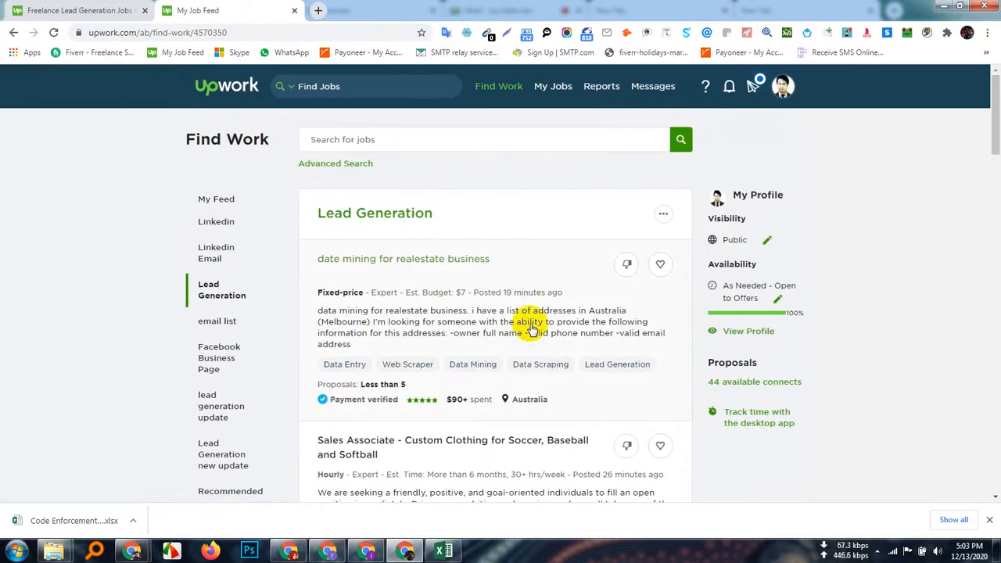
# Step: View the Advanced Search form's word, phrase, title and skills fields, and close it without searching
pyautogui.click(311, 142)
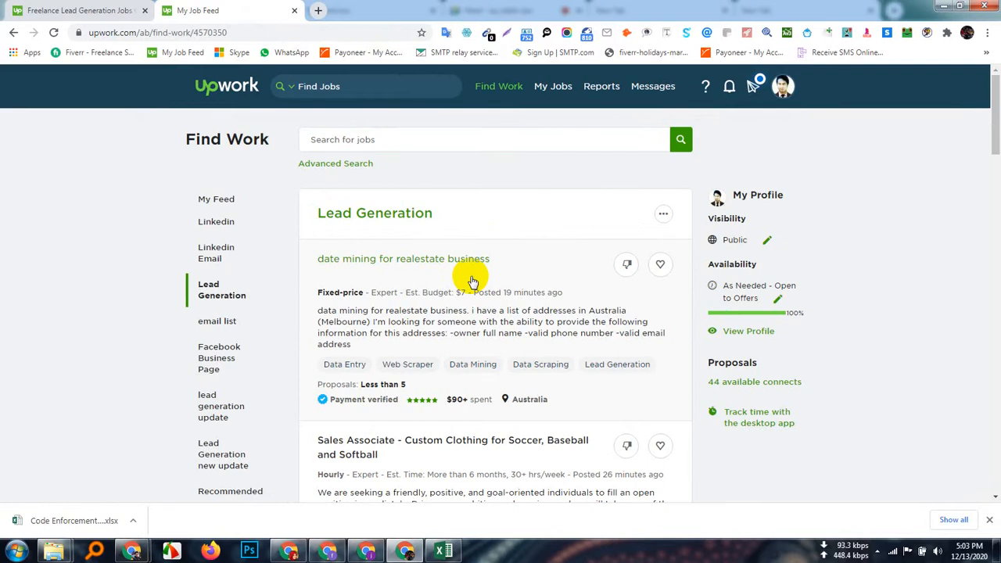
pyautogui.click(327, 164)
pyautogui.click(468, 177)
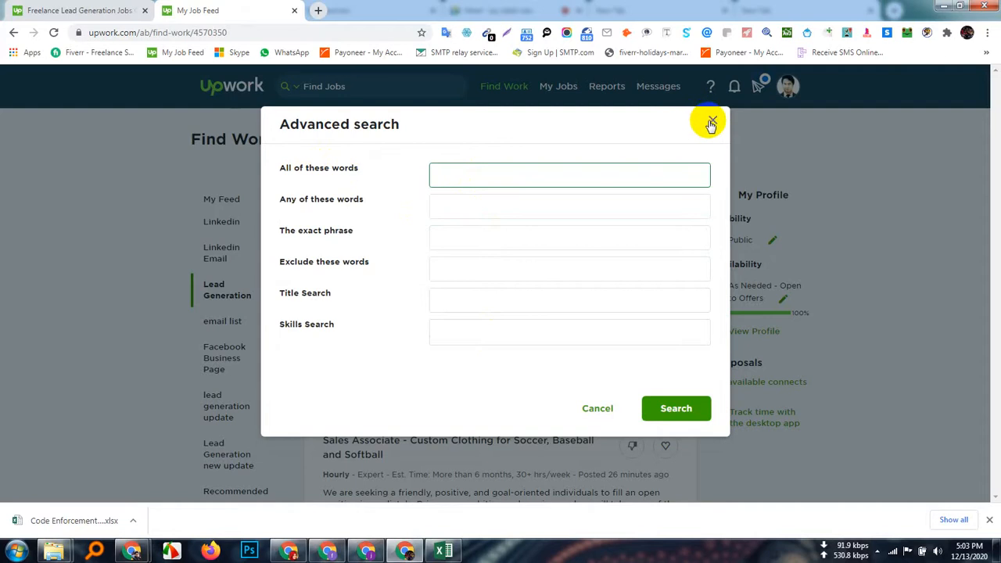
pyautogui.click(711, 123)
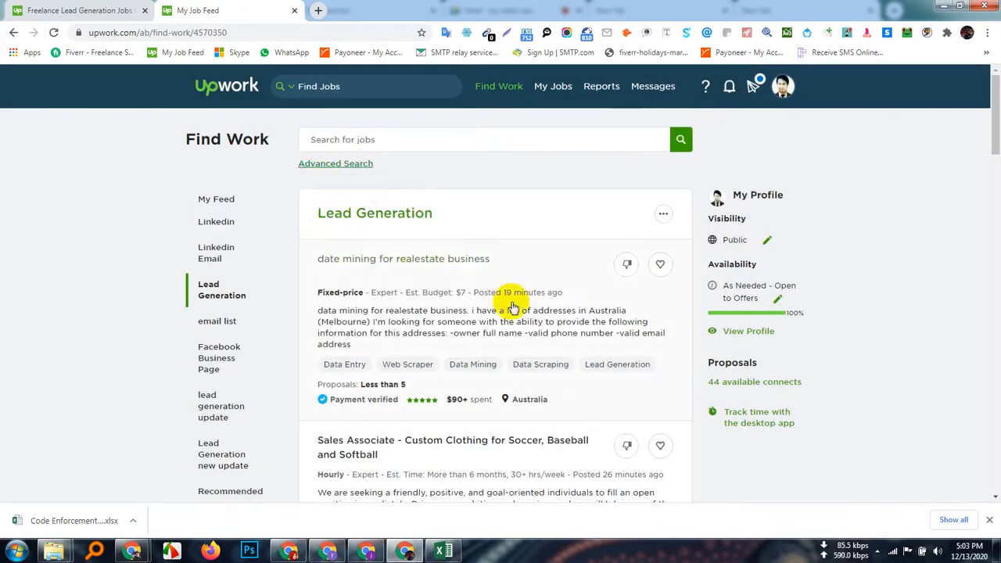
# Step: Go back to My Feed and check which search types the site-wide search offers
pyautogui.click(225, 92)
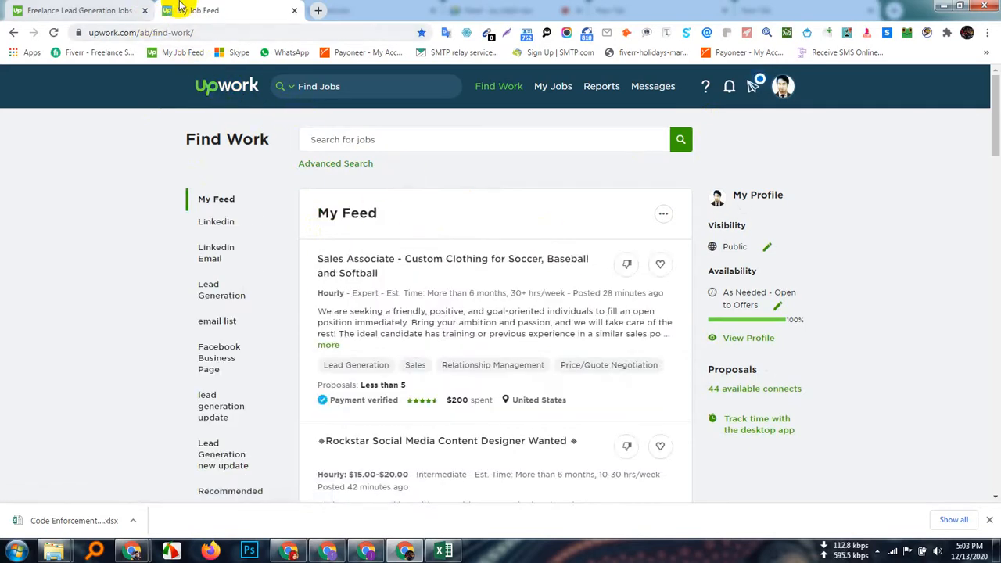
pyautogui.click(293, 87)
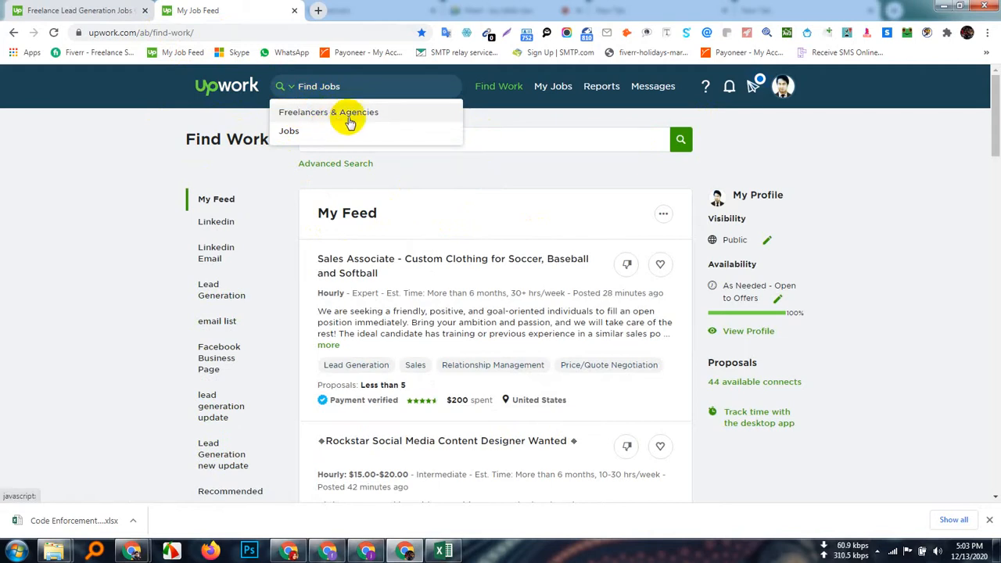
pyautogui.click(85, 143)
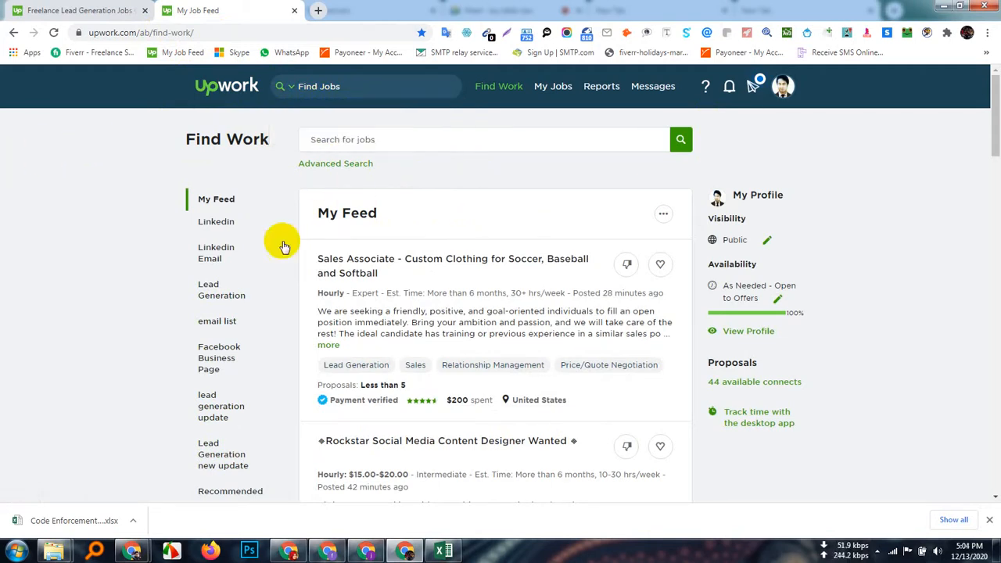
# Step: Search the jobs for "Linkedin Email" and dismiss the browser's downloads bar
pyautogui.click(360, 144)
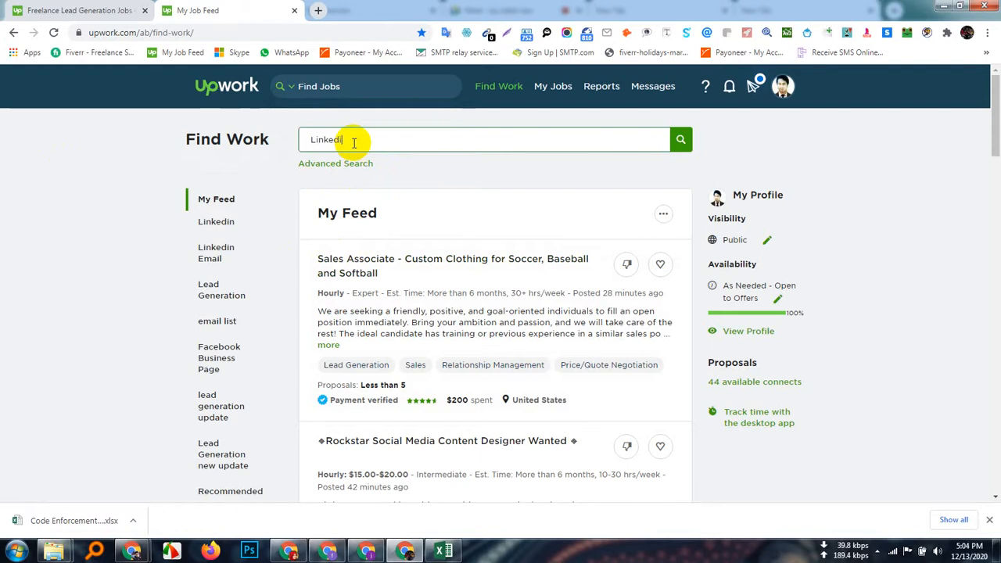
pyautogui.write('Linkedin Email')
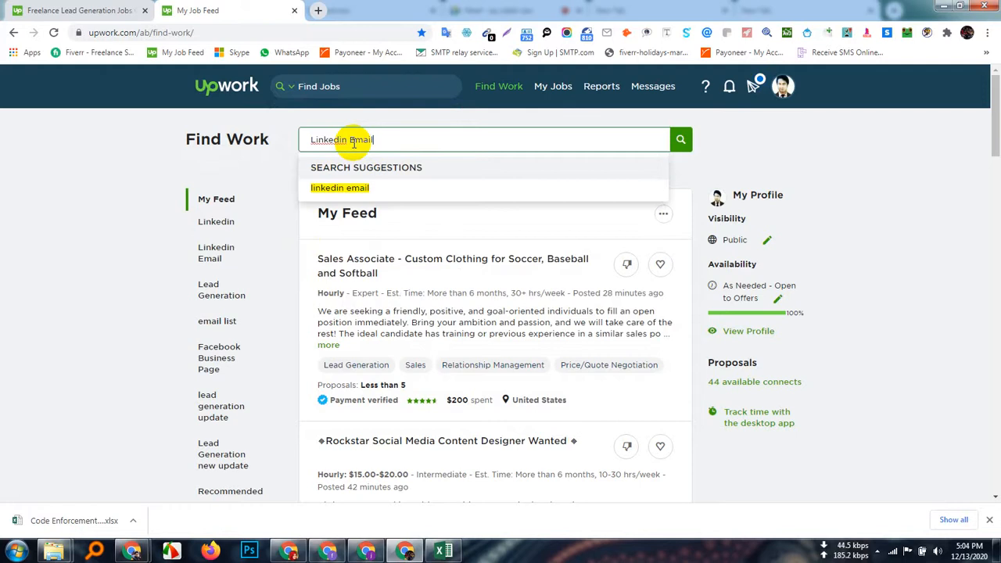
pyautogui.press('Return')
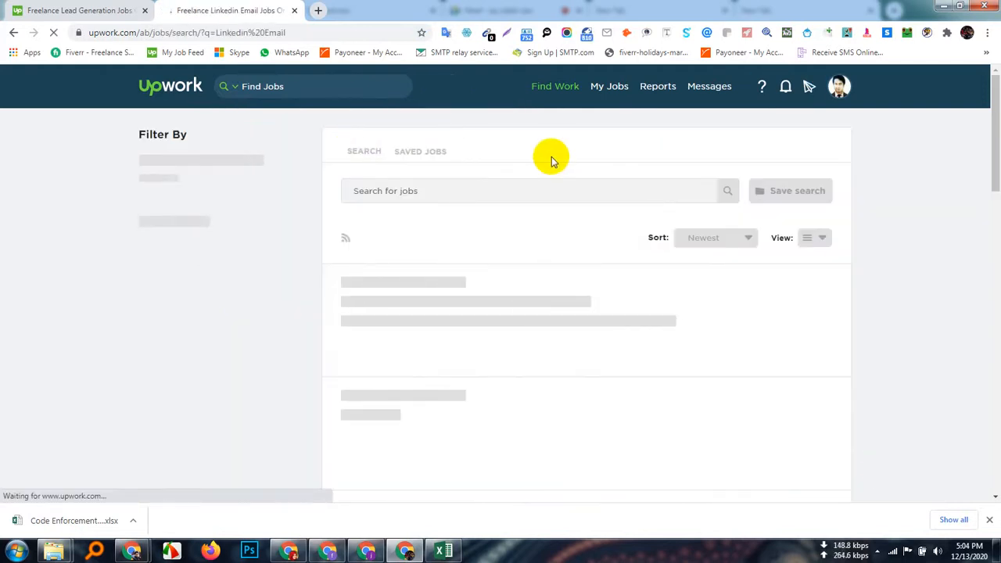
pyautogui.click(877, 550)
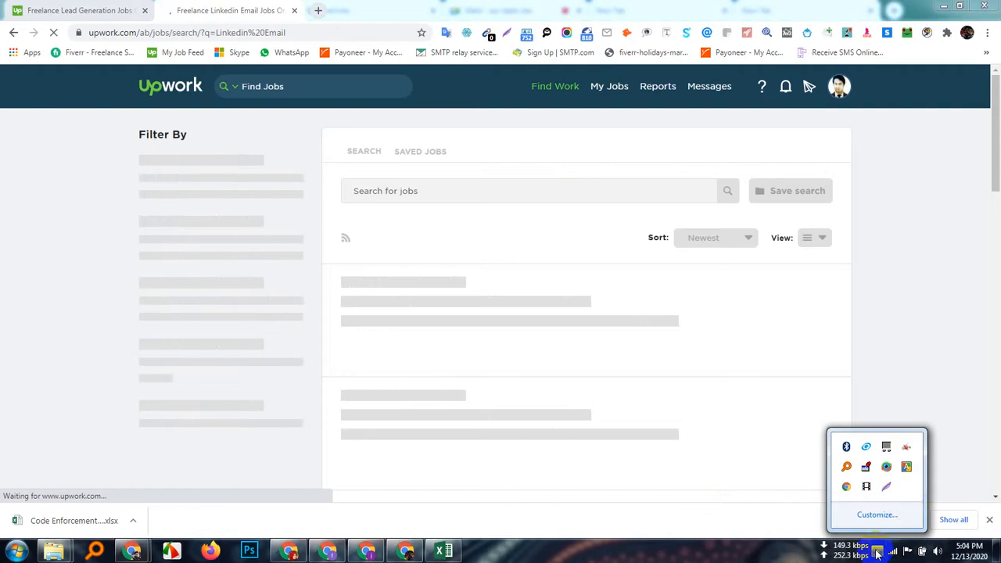
pyautogui.click(967, 297)
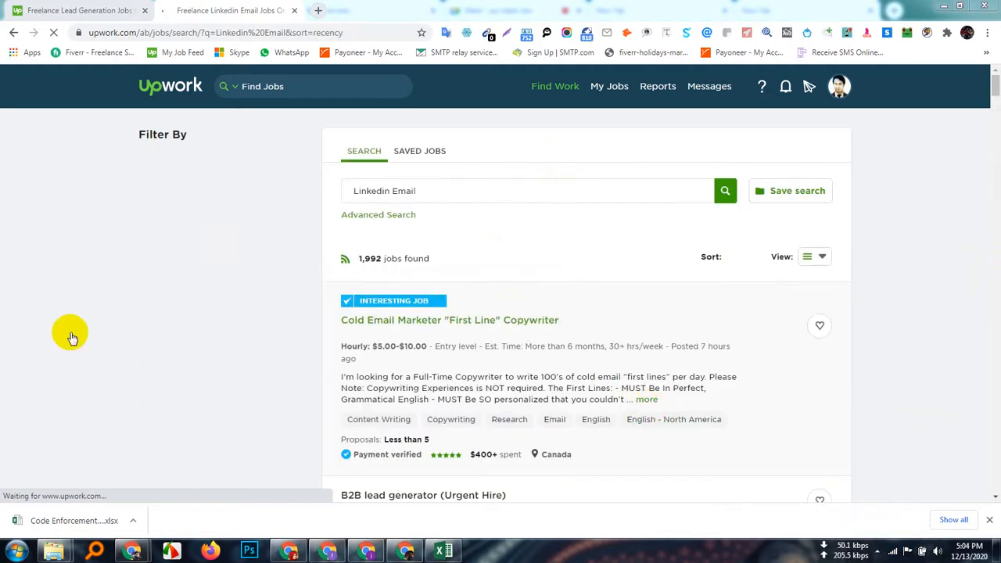
pyautogui.click(991, 521)
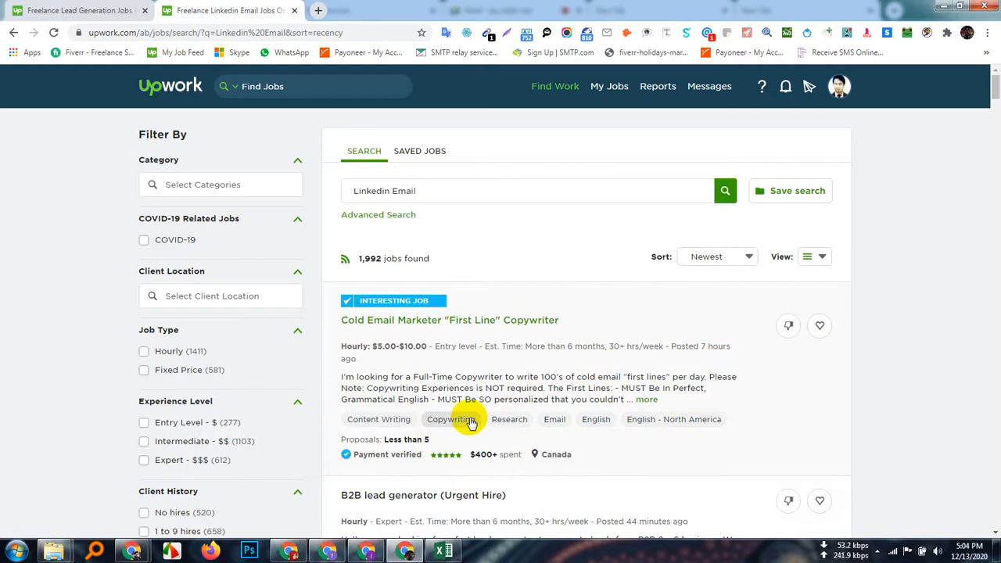
# Step: Look through the job posts found for "Linkedin Email" and return to the start of the results
pyautogui.scroll(-2, 485, 442)
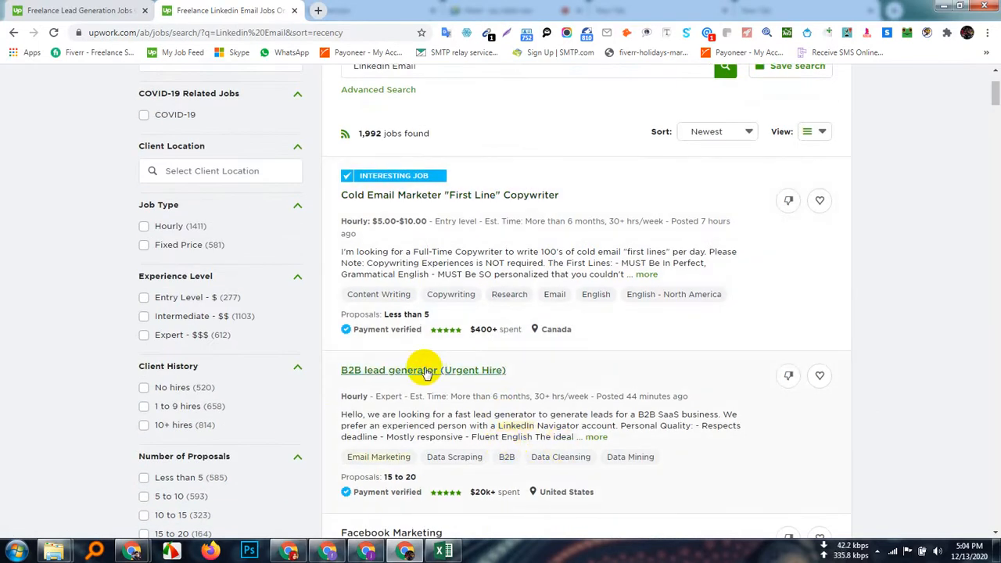
pyautogui.scroll(-2, 425, 369)
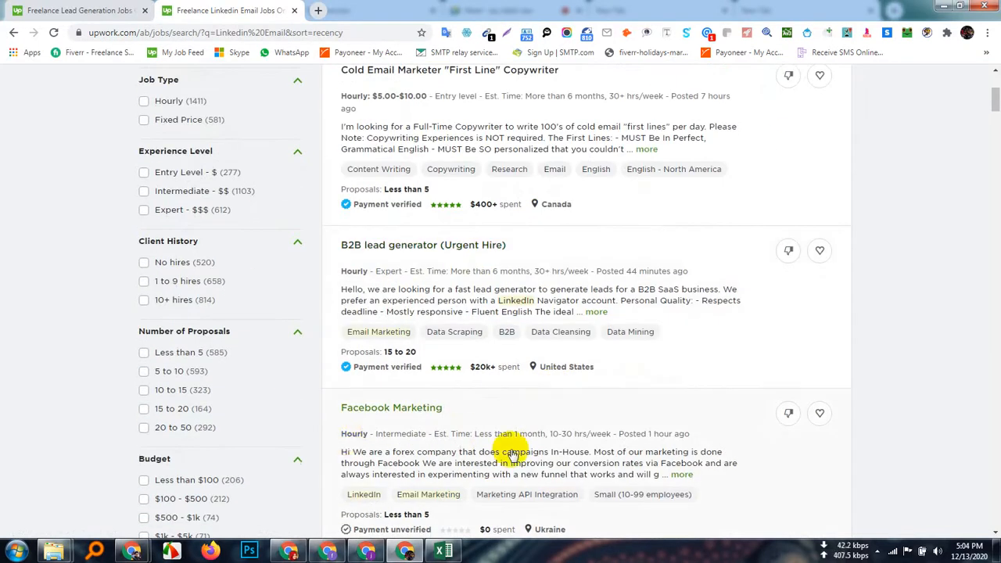
pyautogui.scroll(-3, 512, 456)
pyautogui.scroll(-3, 512, 456)
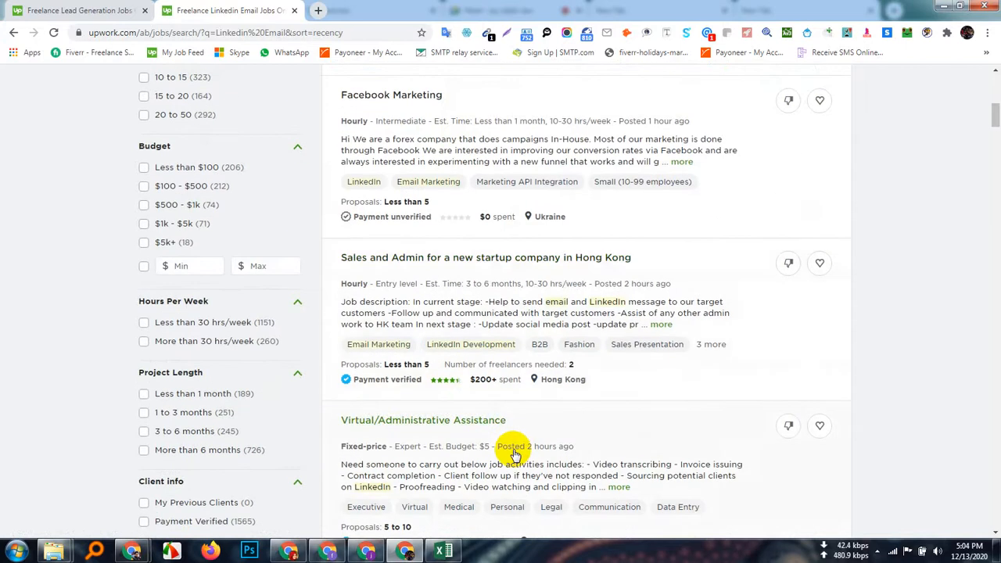
pyautogui.scroll(10, 514, 446)
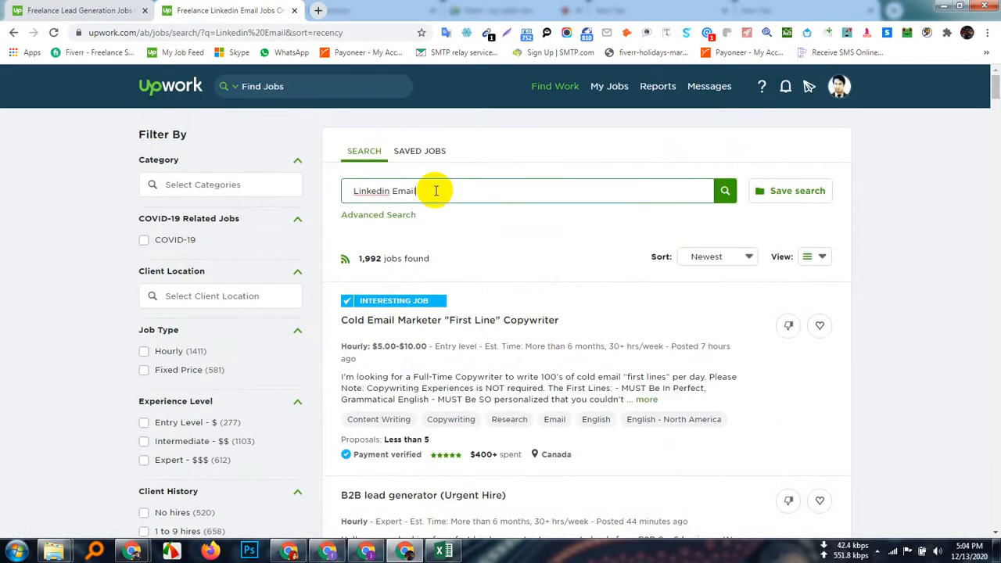
# Step: Replace the job search keywords with "lead generation" and run the search
pyautogui.click(436, 191)
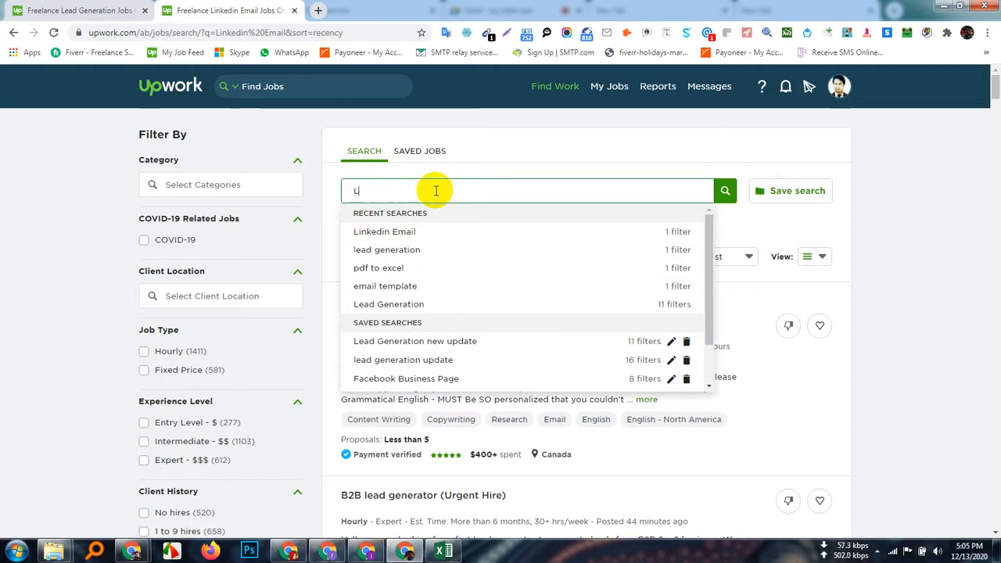
pyautogui.write('Lead ')
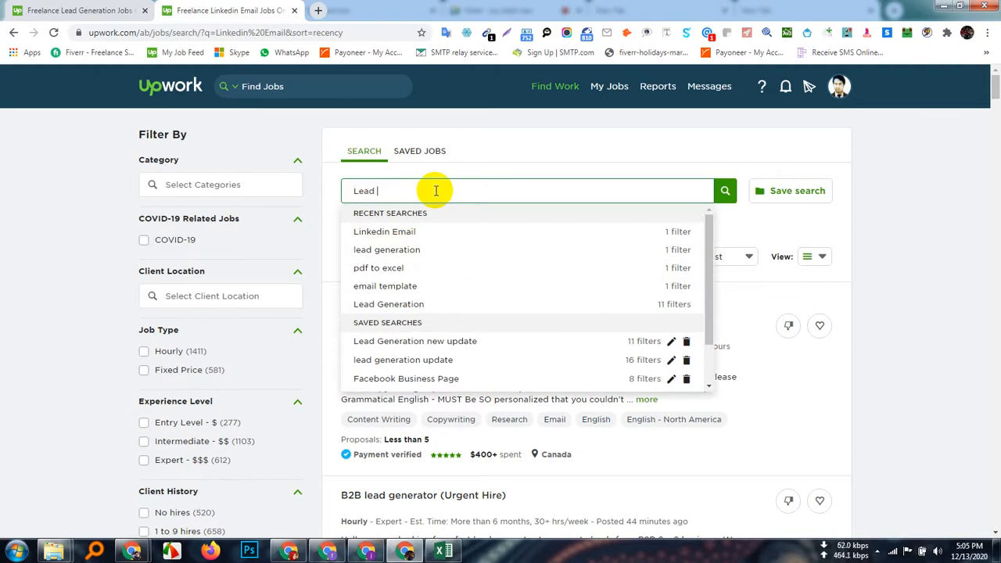
pyautogui.write('Generation')
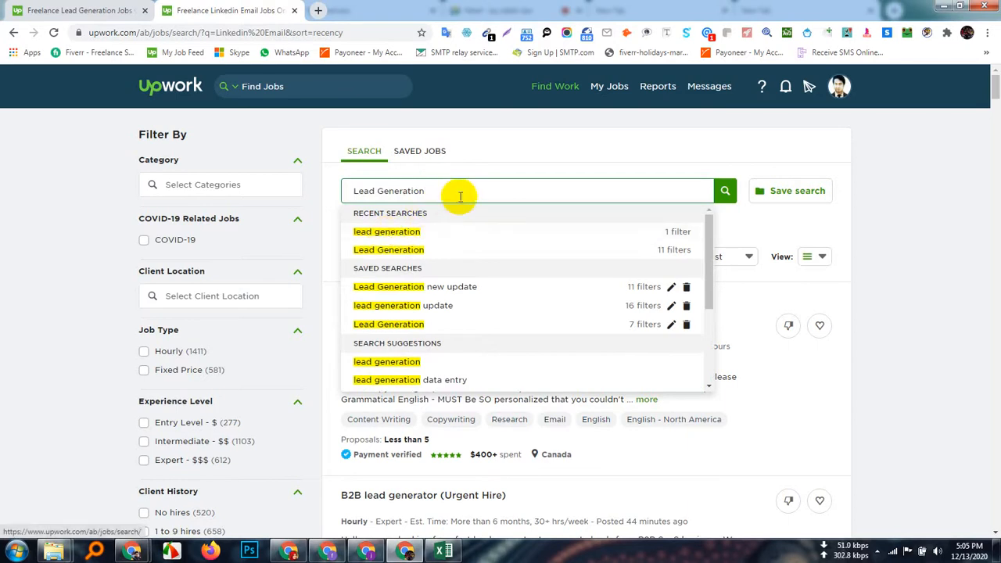
pyautogui.click(501, 222)
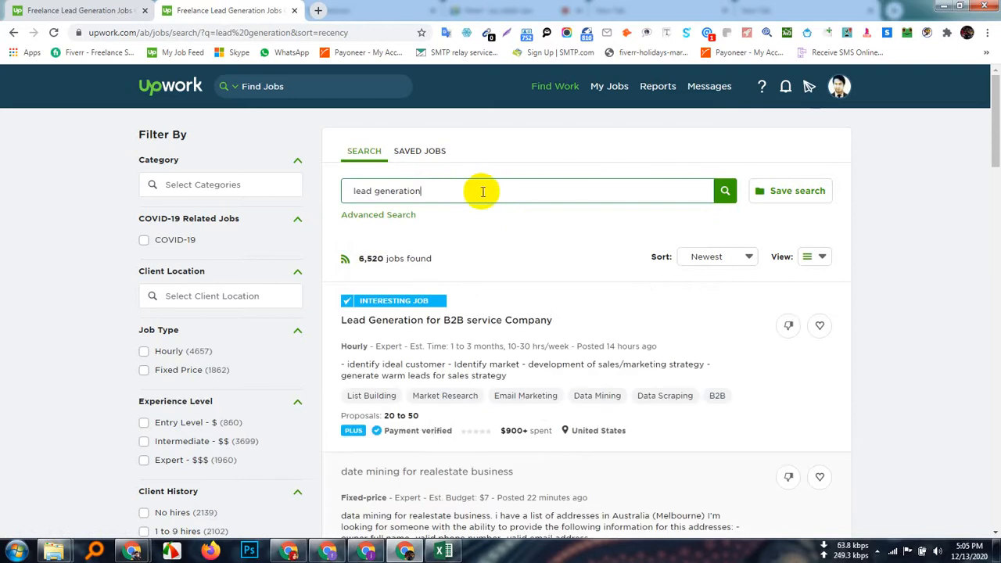
pyautogui.click(482, 192)
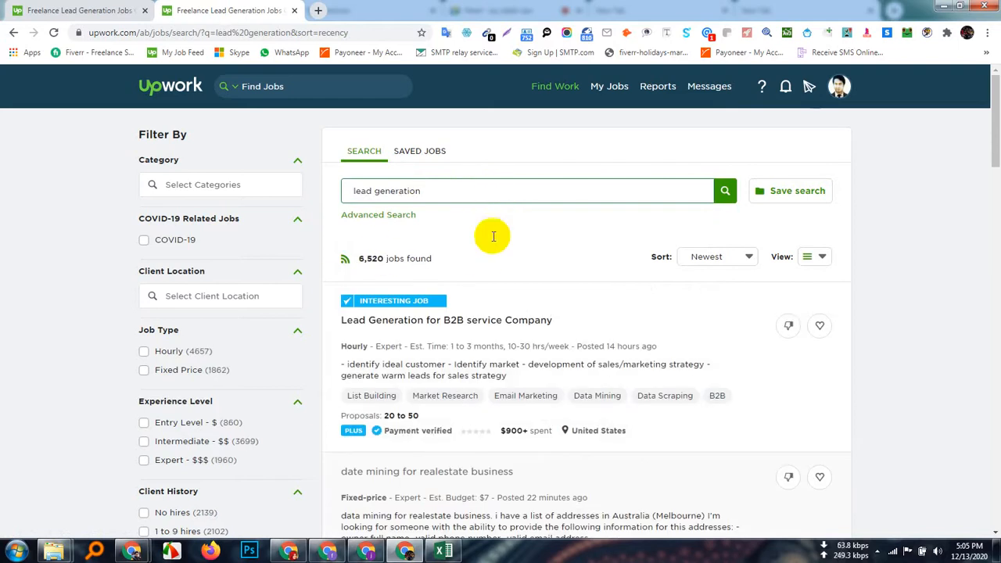
pyautogui.click(942, 275)
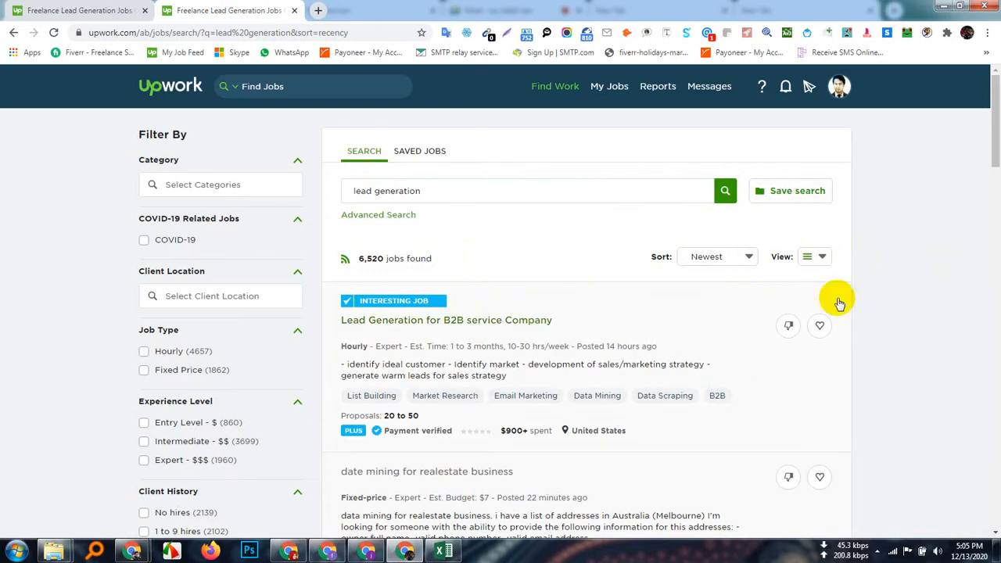
# Step: Examine the view options and the available job filters, from category and client location to budget, project length and client info
pyautogui.click(827, 260)
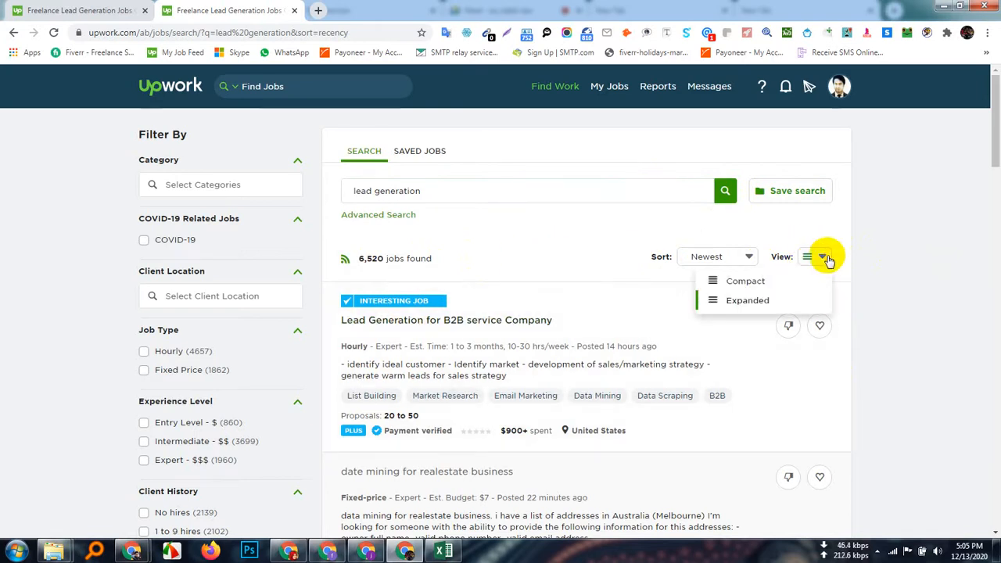
pyautogui.click(906, 238)
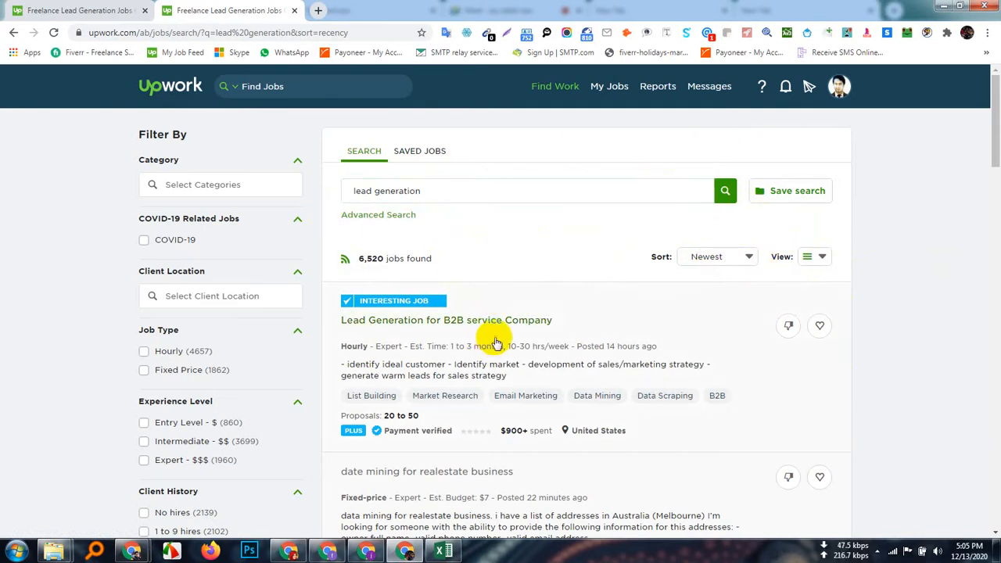
pyautogui.click(190, 184)
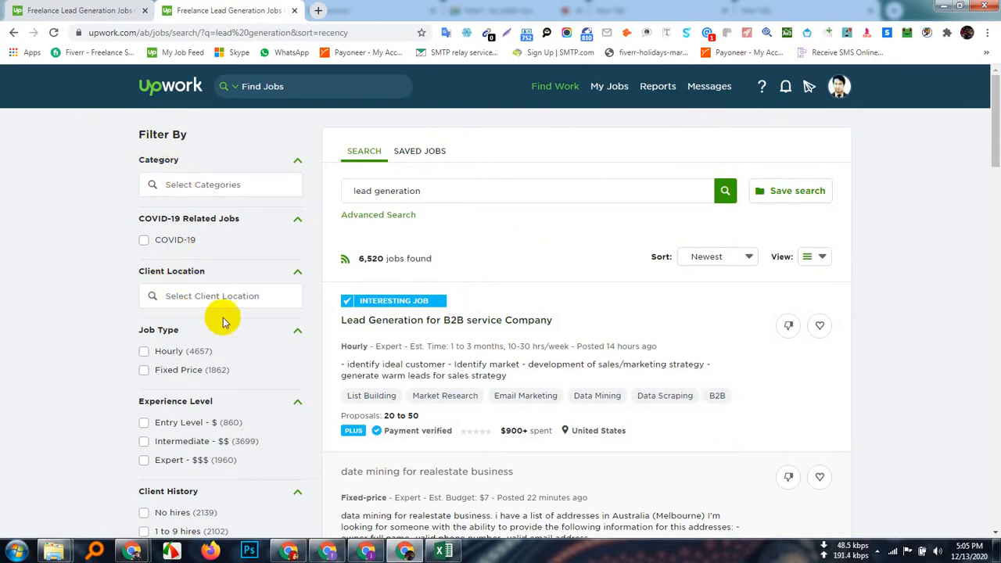
pyautogui.scroll(-3, 229, 329)
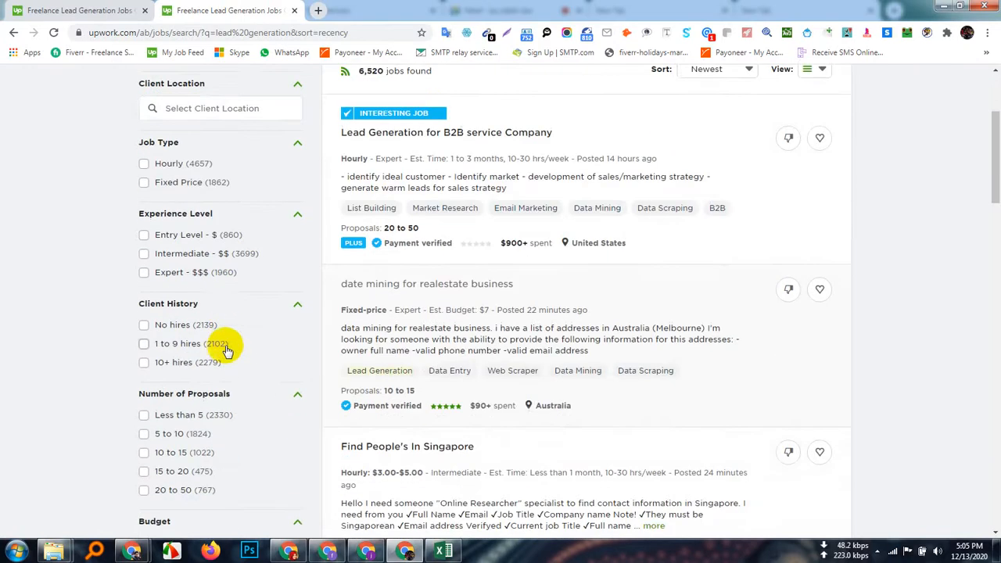
pyautogui.scroll(-1, 229, 342)
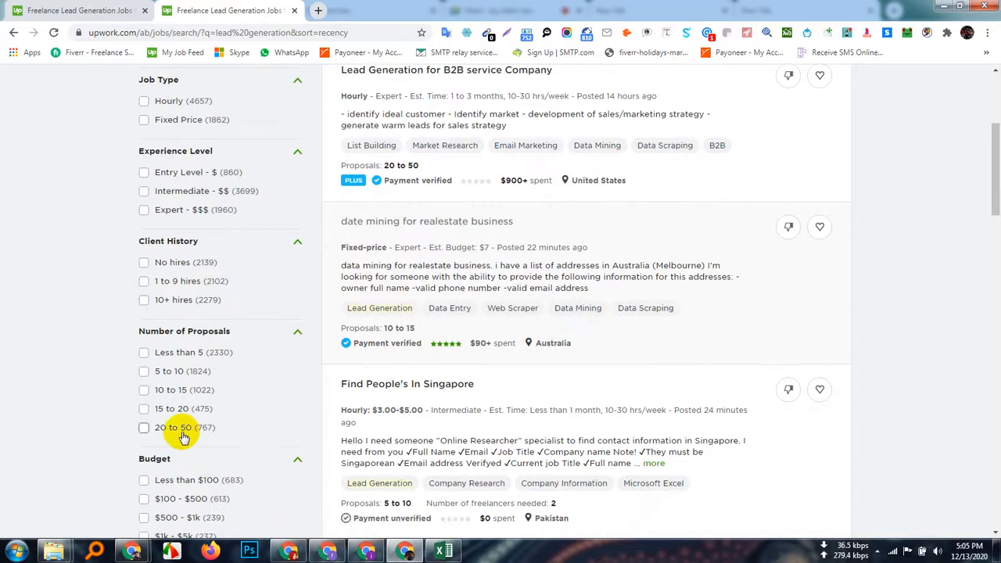
pyautogui.scroll(-4, 195, 414)
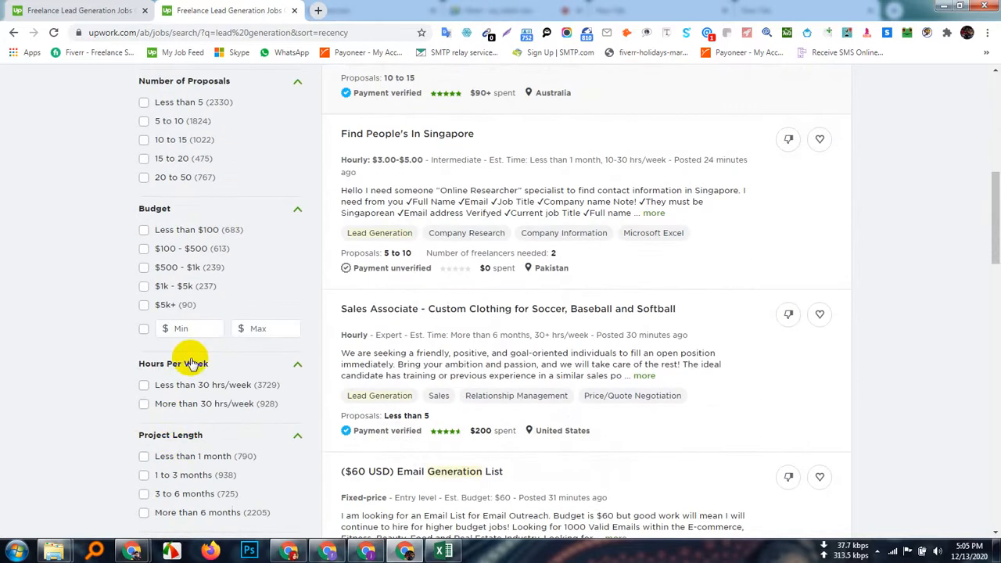
pyautogui.scroll(-3, 275, 489)
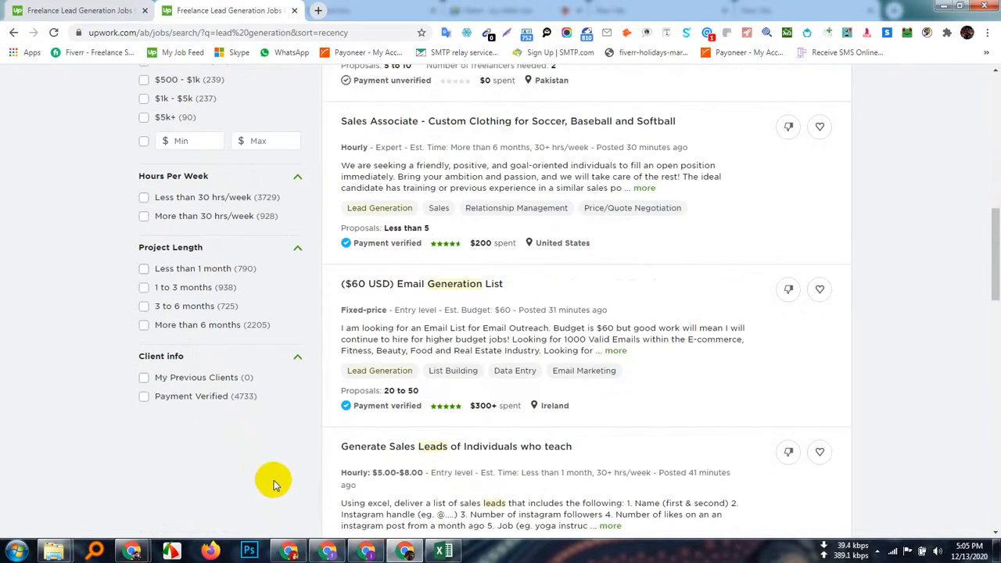
pyautogui.scroll(10, 273, 485)
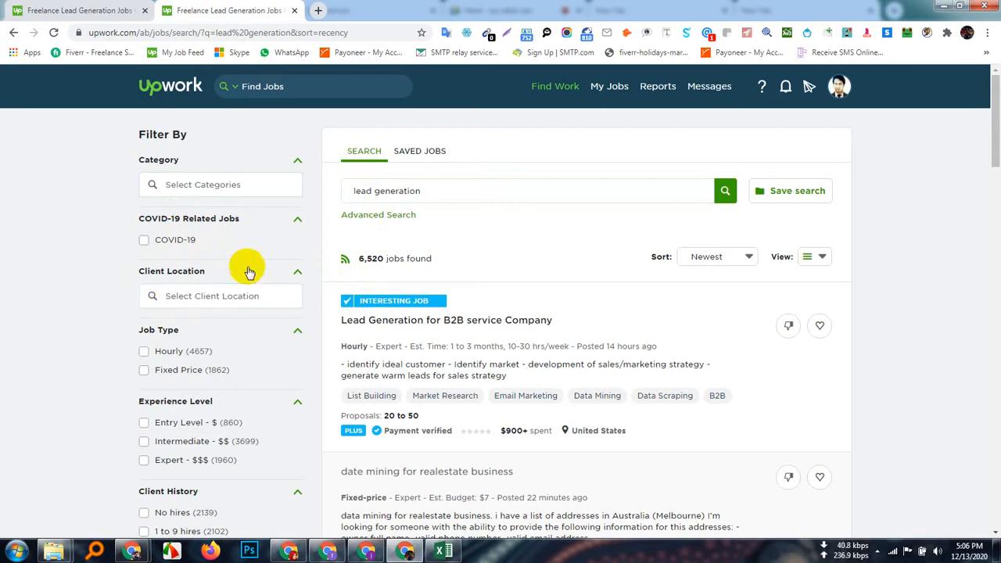
# Step: Filter the lead generation jobs by client location, selecting United States and United Kingdom
pyautogui.click(298, 279)
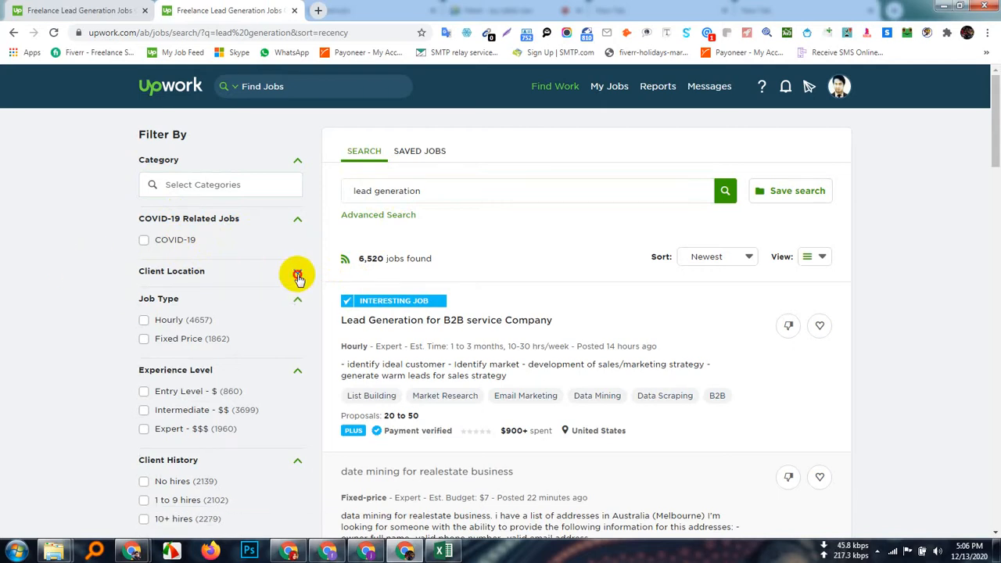
pyautogui.click(298, 279)
pyautogui.click(205, 298)
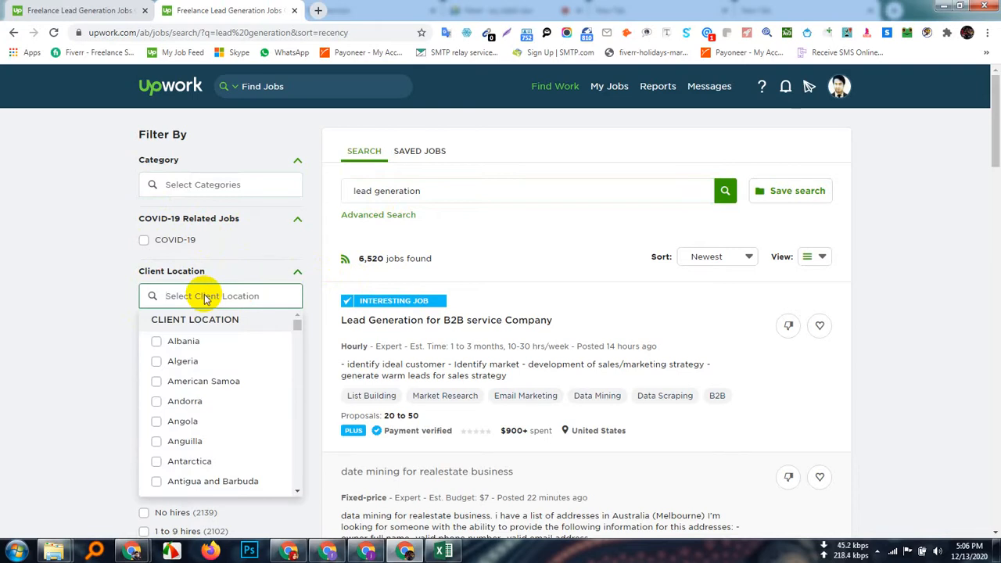
pyautogui.write('United')
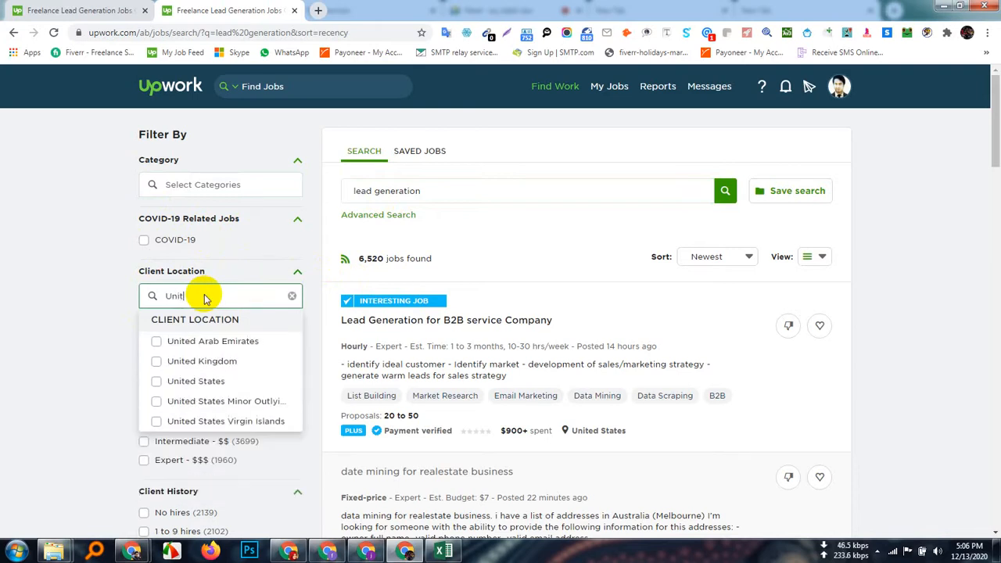
pyautogui.click(158, 383)
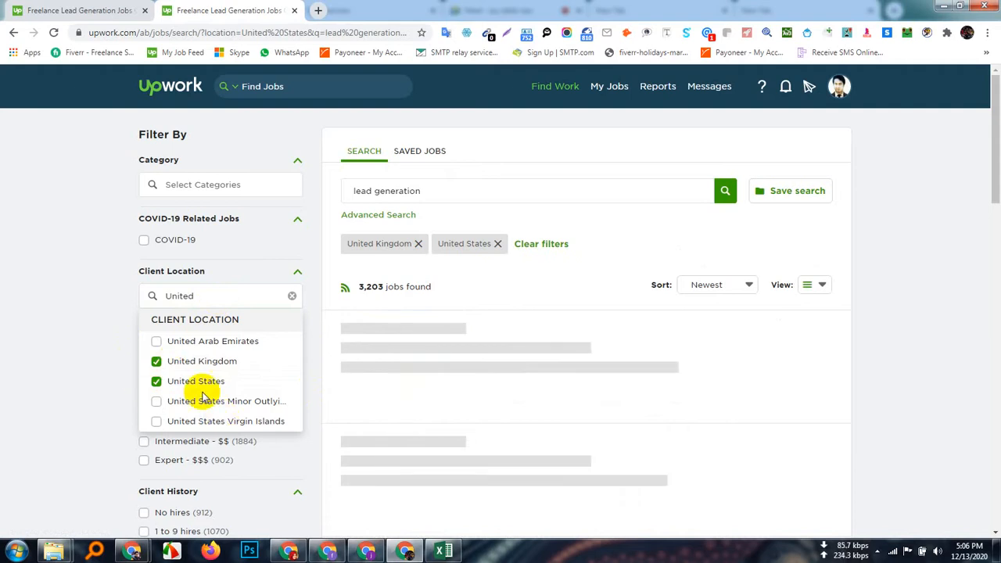
# Step: Replace the client location search text with "canada" and add Canada to the location filter
pyautogui.scroll(-1, 209, 395)
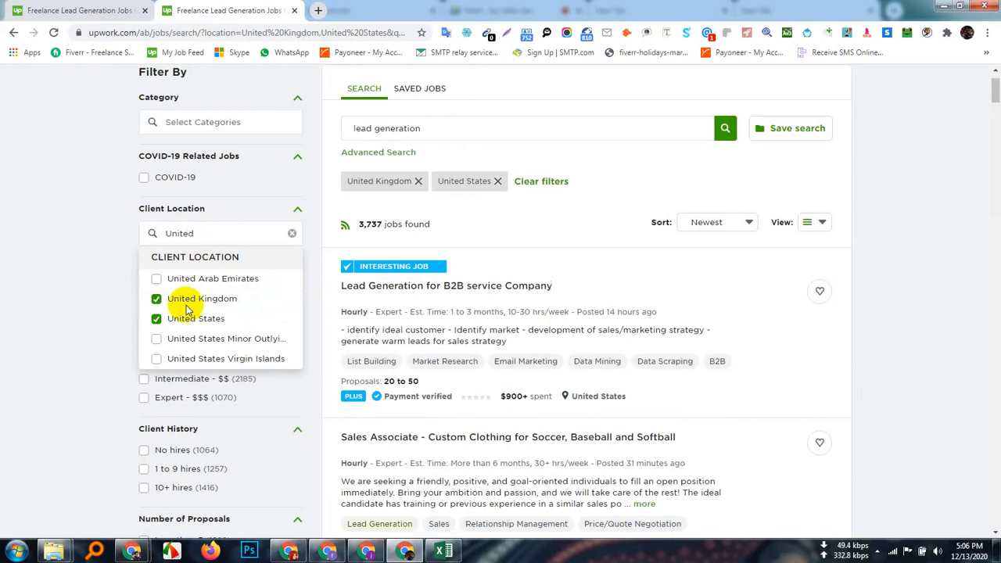
pyautogui.scroll(-2, 207, 235)
pyautogui.scroll(2, 199, 215)
pyautogui.scroll(1, 198, 209)
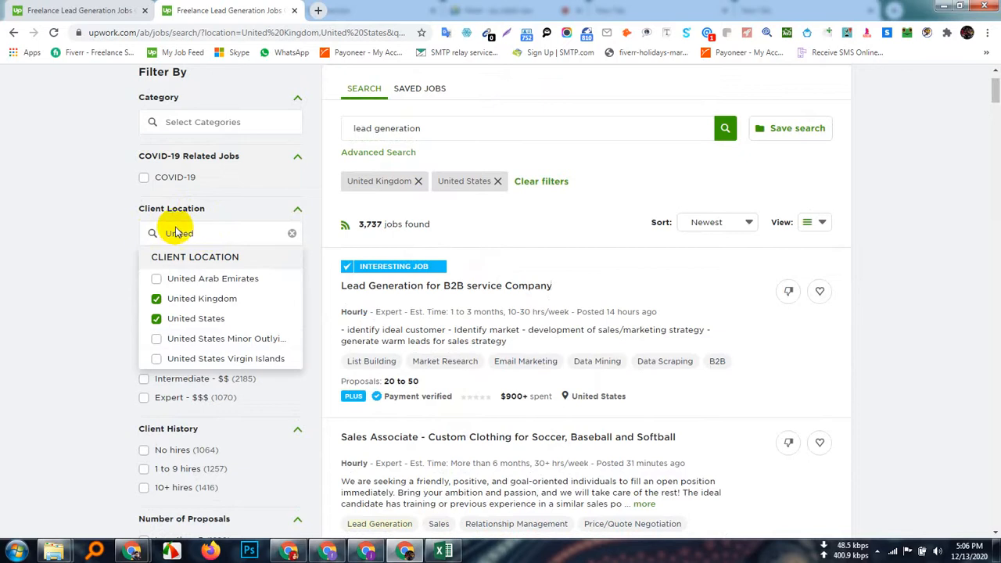
pyautogui.click(184, 229)
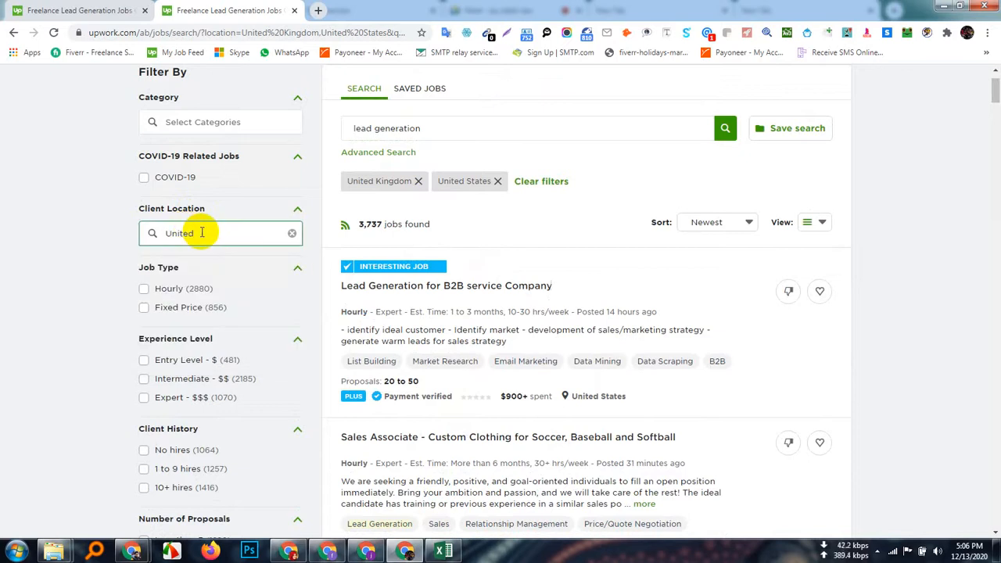
pyautogui.click(206, 235)
pyautogui.press('BackSpace')
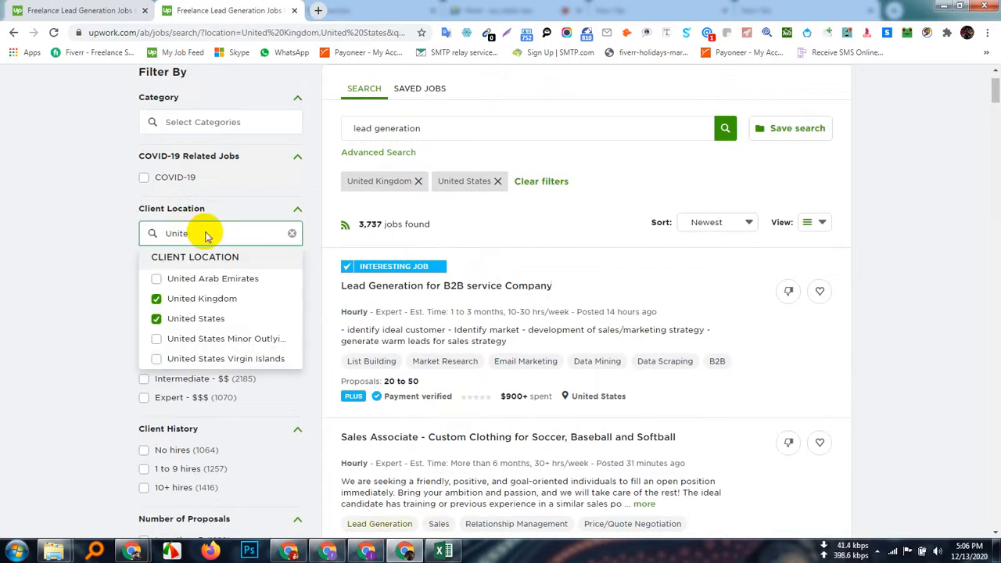
pyautogui.press('BackSpace')
pyautogui.press('BackSpace')
pyautogui.press('BackSpace')
pyautogui.press('BackSpace')
pyautogui.press('BackSpace')
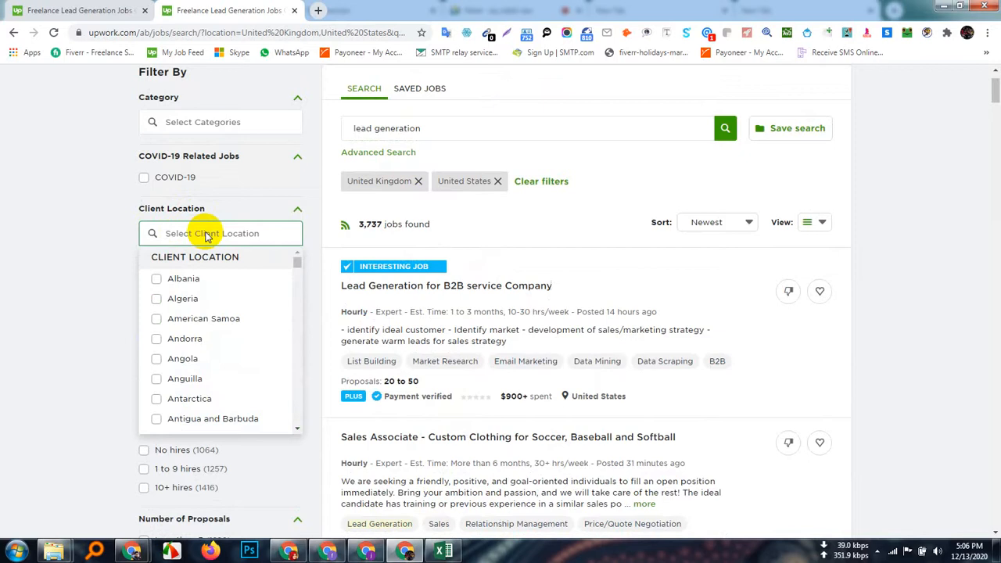
pyautogui.write('canada')
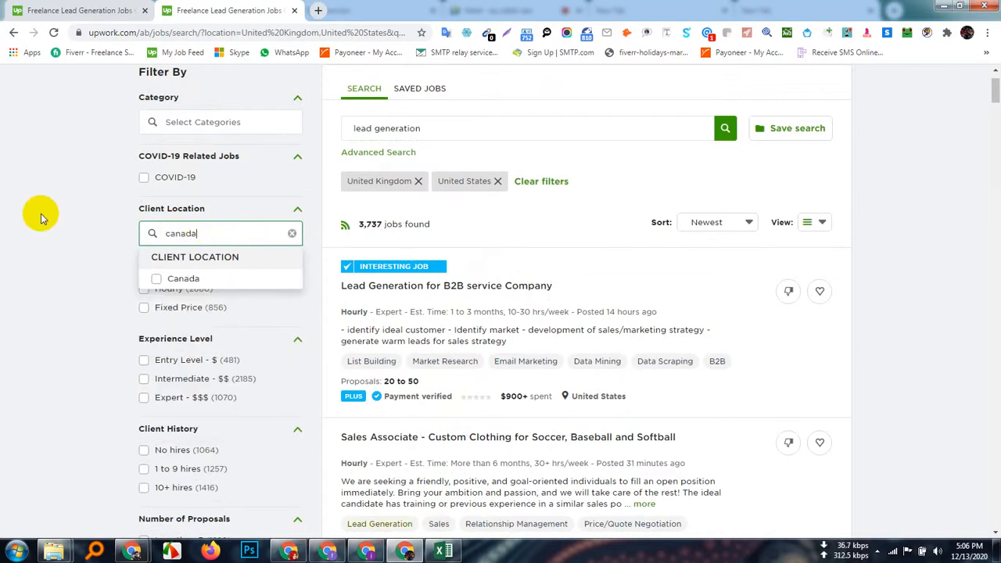
pyautogui.click(157, 280)
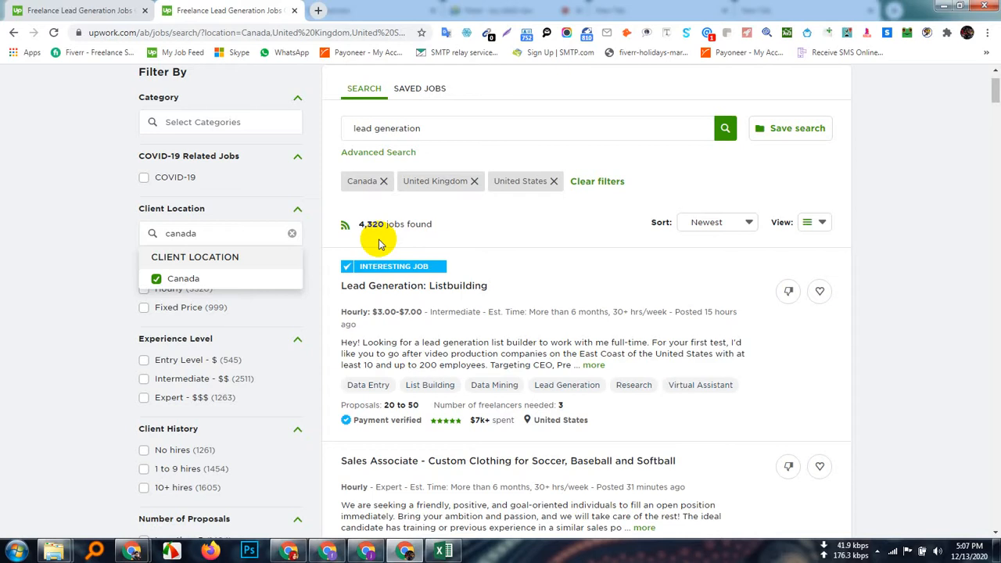
# Step: Clear the client location search text, find Australia and add it to the location filter
pyautogui.click(154, 235)
pyautogui.click(186, 233)
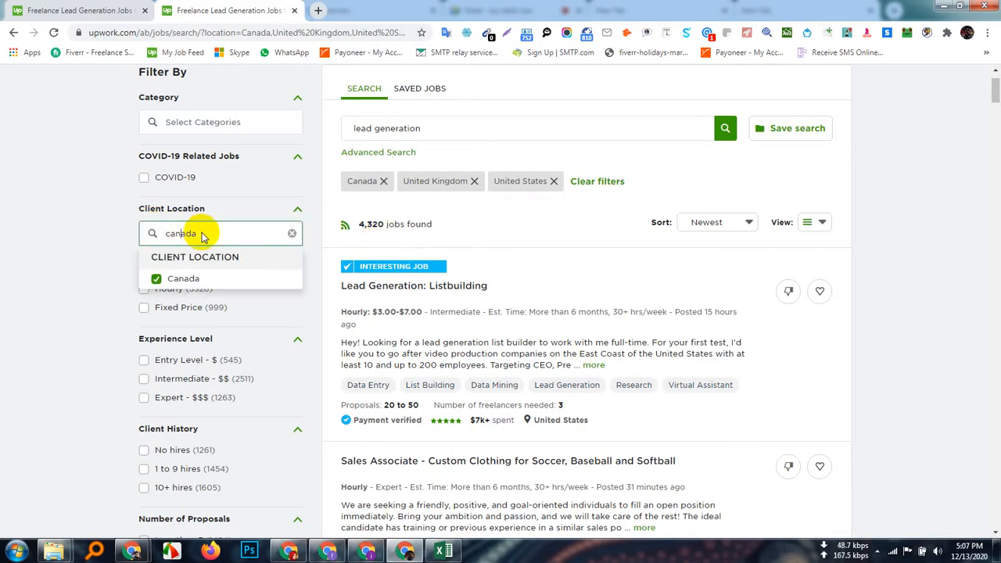
pyautogui.press('BackSpace')
pyautogui.press('BackSpace')
pyautogui.press('BackSpace')
pyautogui.press('BackSpace')
pyautogui.press('BackSpace')
pyautogui.press('BackSpace')
pyautogui.write('austral')
pyautogui.click(158, 279)
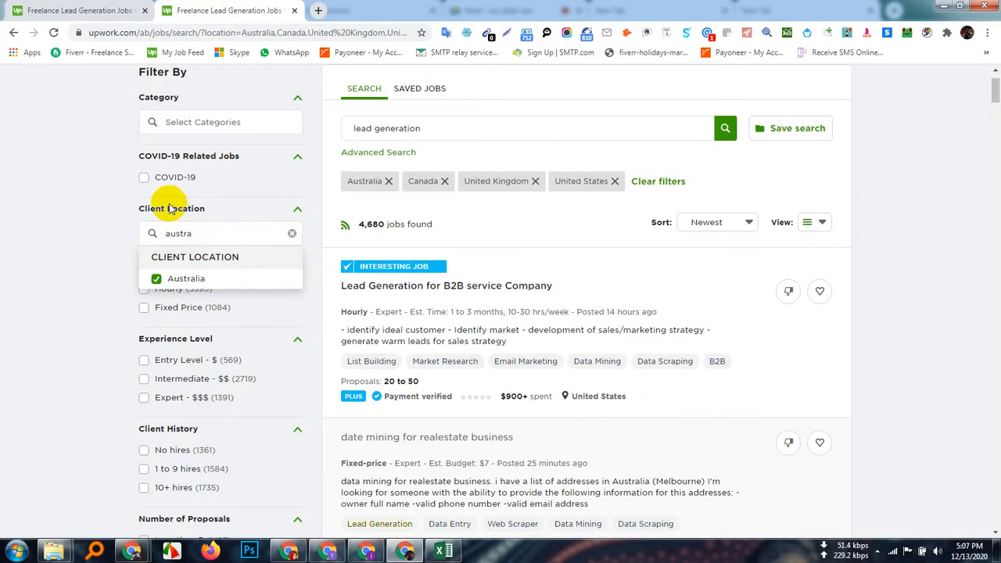
# Step: Search the client locations for "france", add France to the location filter and close the location list
pyautogui.click(217, 250)
pyautogui.click(217, 233)
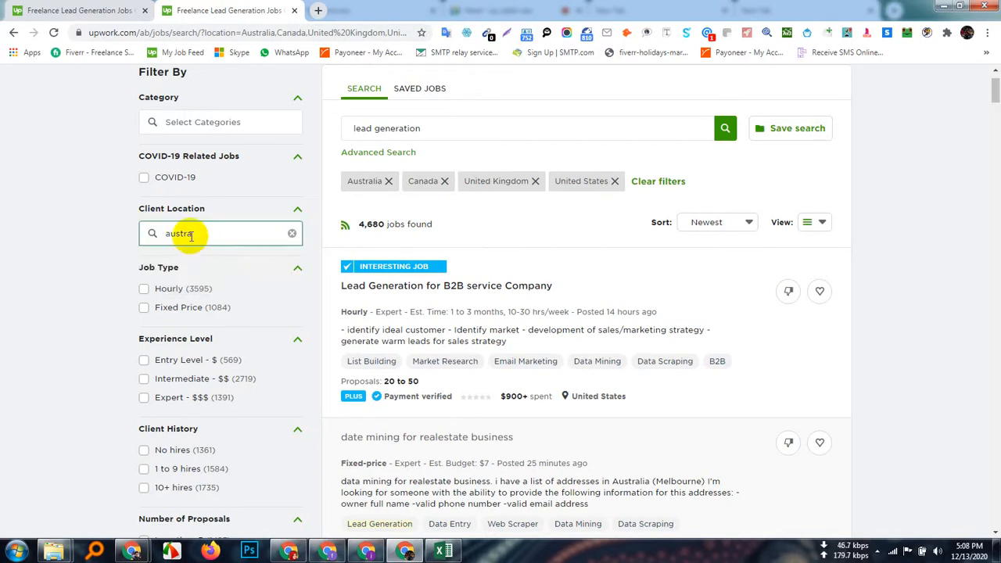
pyautogui.press('BackSpace')
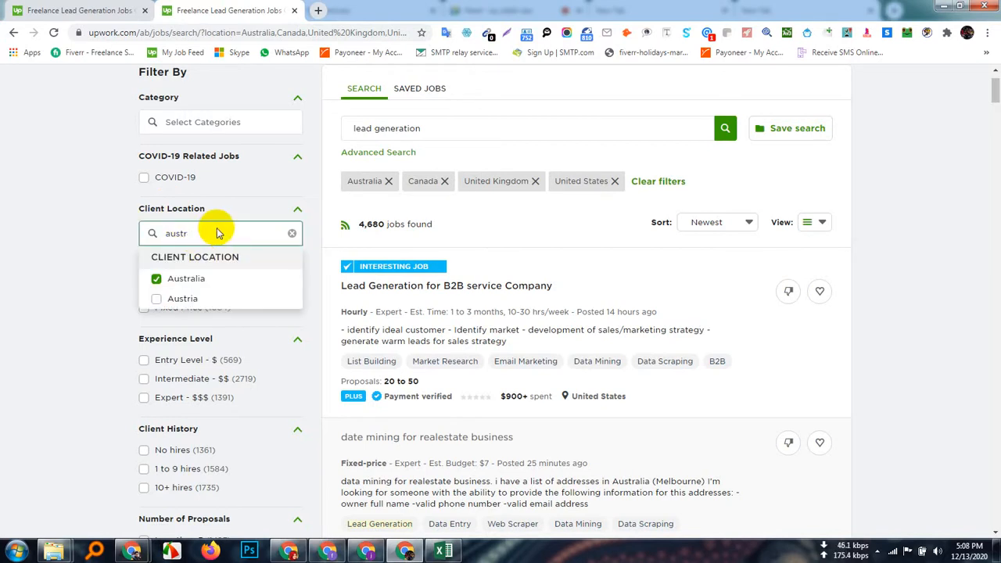
pyautogui.press('BackSpace')
pyautogui.press('BackSpace')
pyautogui.press('BackSpace')
pyautogui.press('BackSpace')
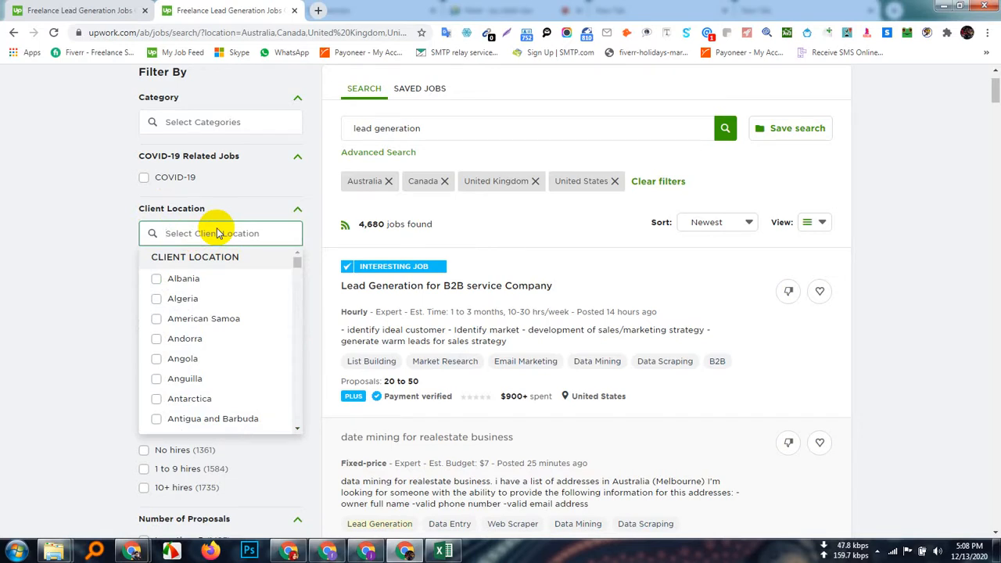
pyautogui.write('franc')
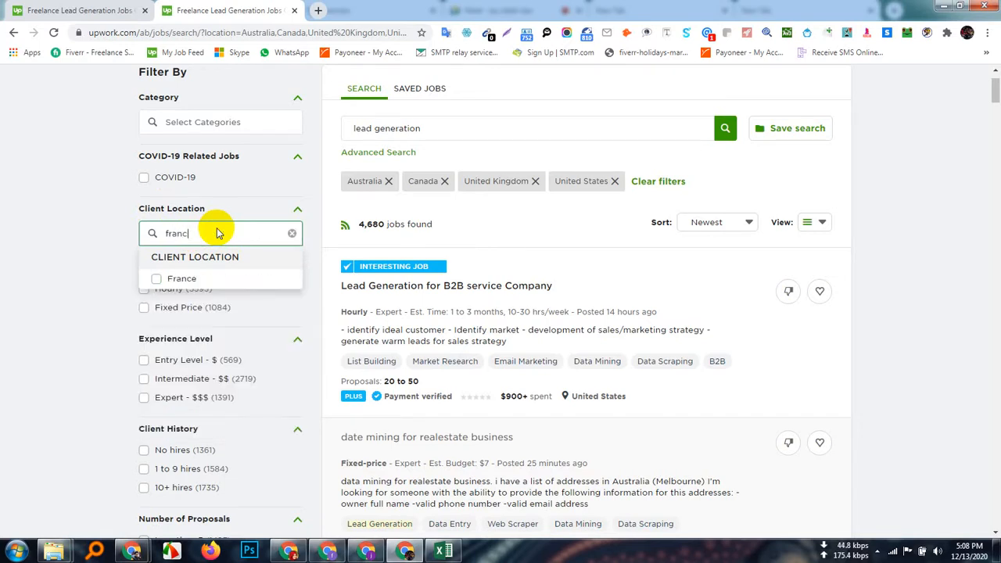
pyautogui.write('e')
pyautogui.click(158, 279)
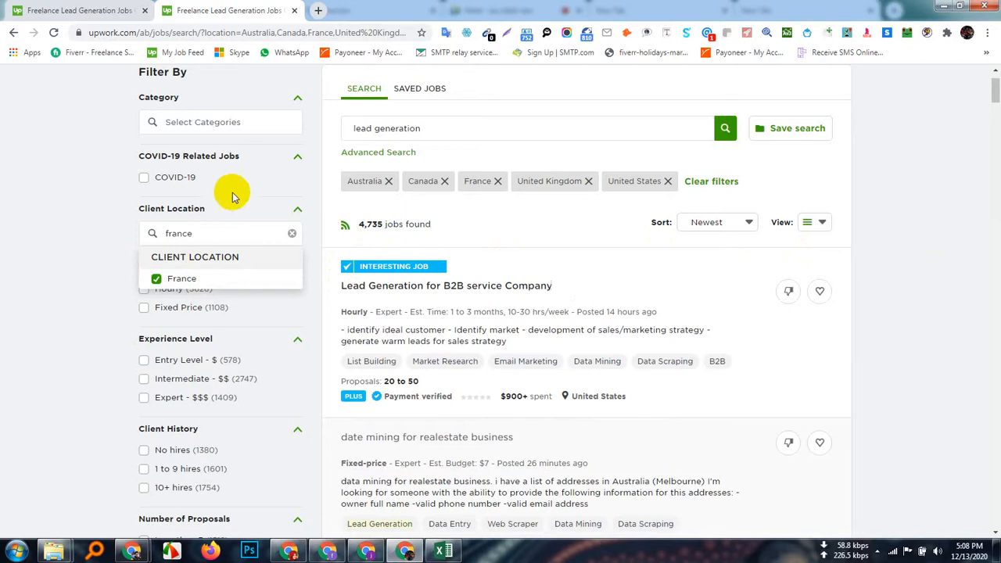
pyautogui.click(96, 308)
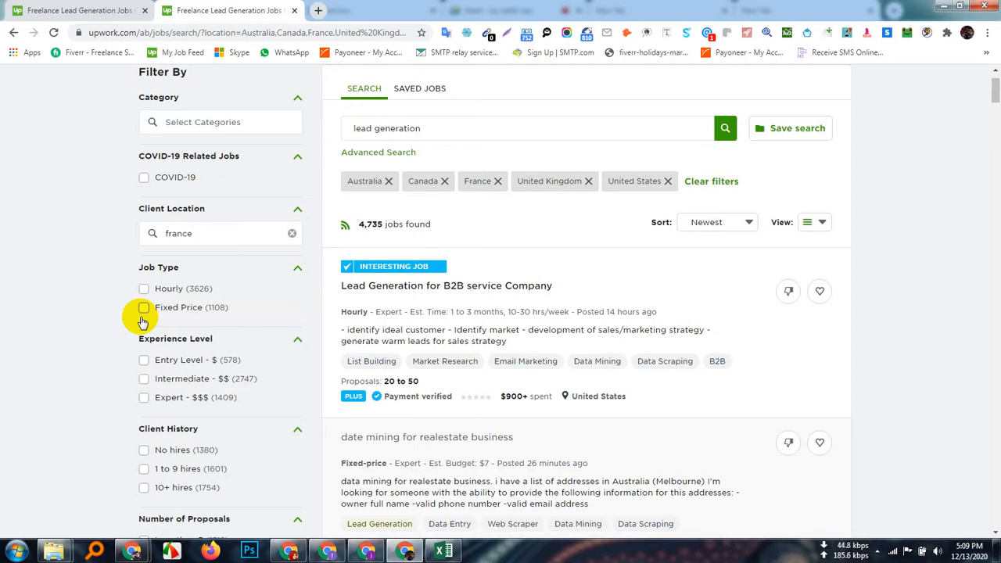
# Step: Filter the jobs by client history, including No hires, 1 to 9 hires and 10+ hires
pyautogui.scroll(-1, 146, 337)
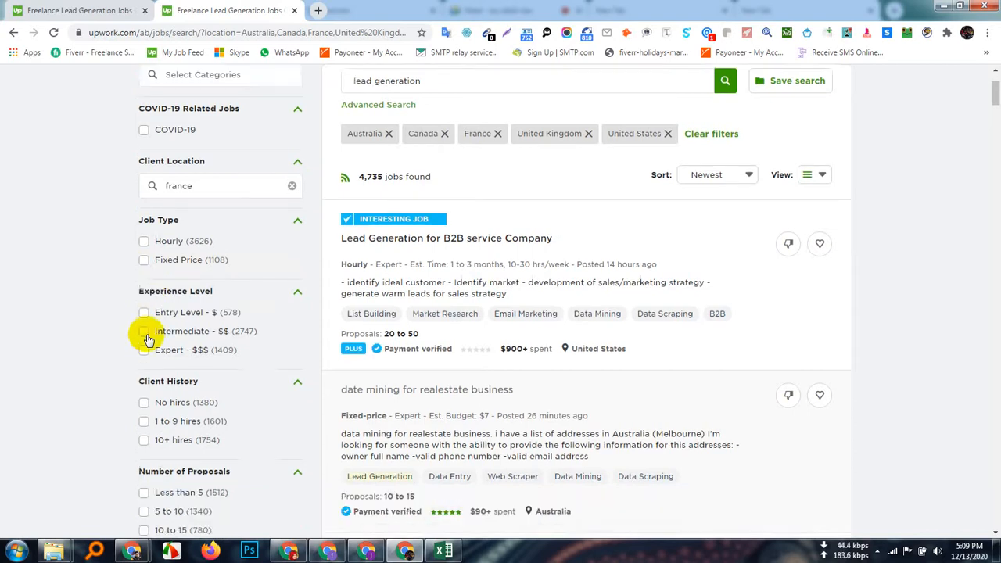
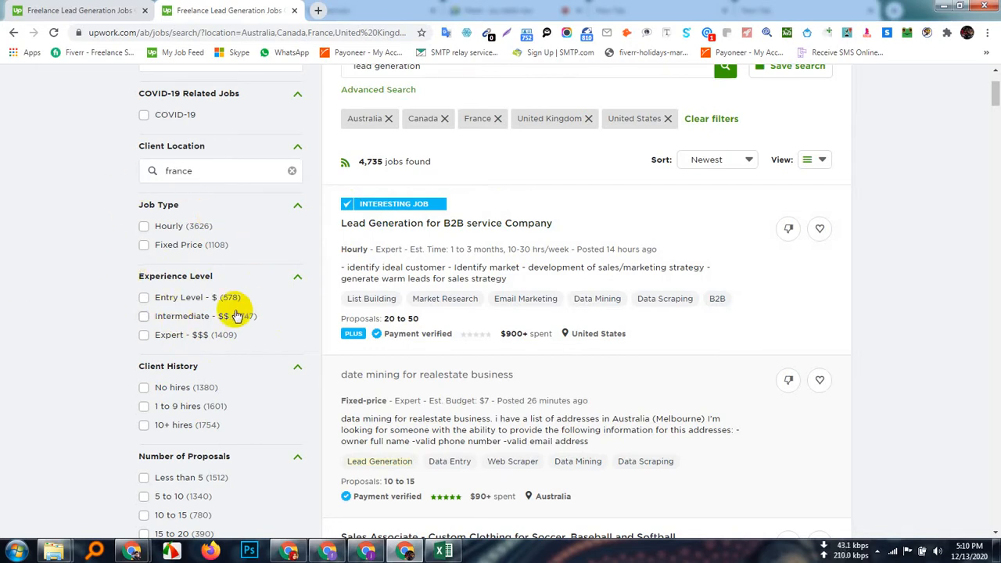
pyautogui.scroll(-1, 260, 344)
pyautogui.scroll(-1, 259, 341)
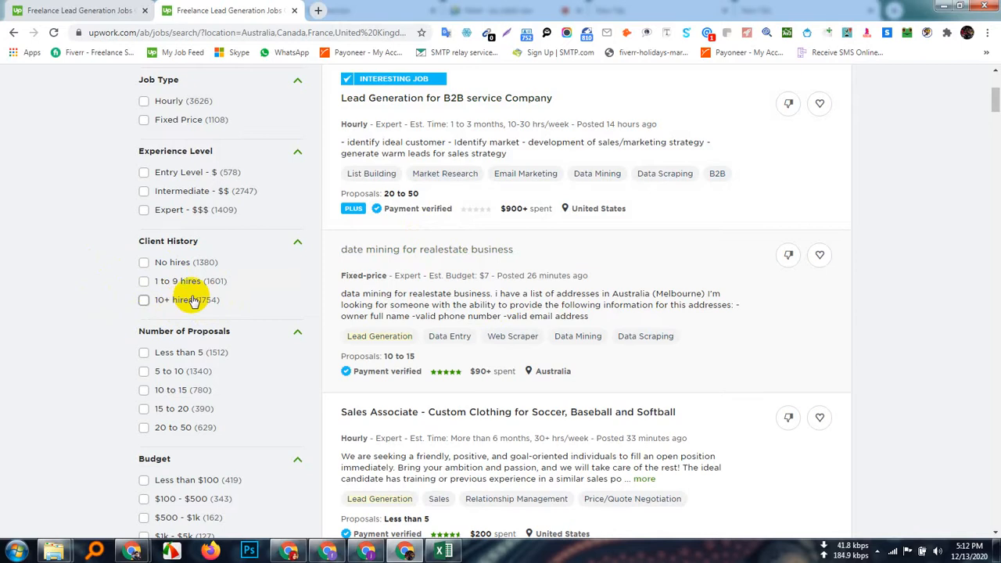
pyautogui.click(144, 263)
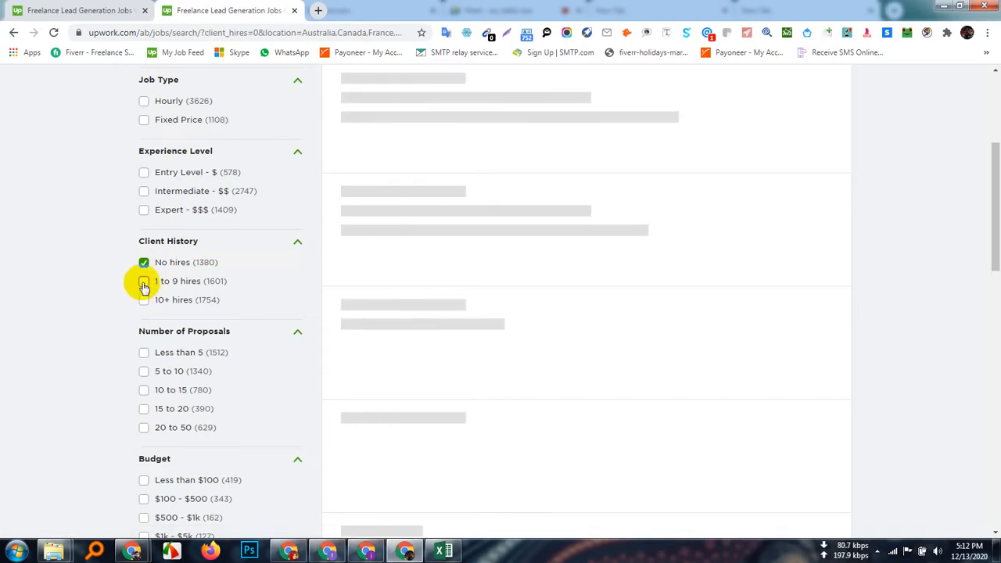
pyautogui.click(144, 283)
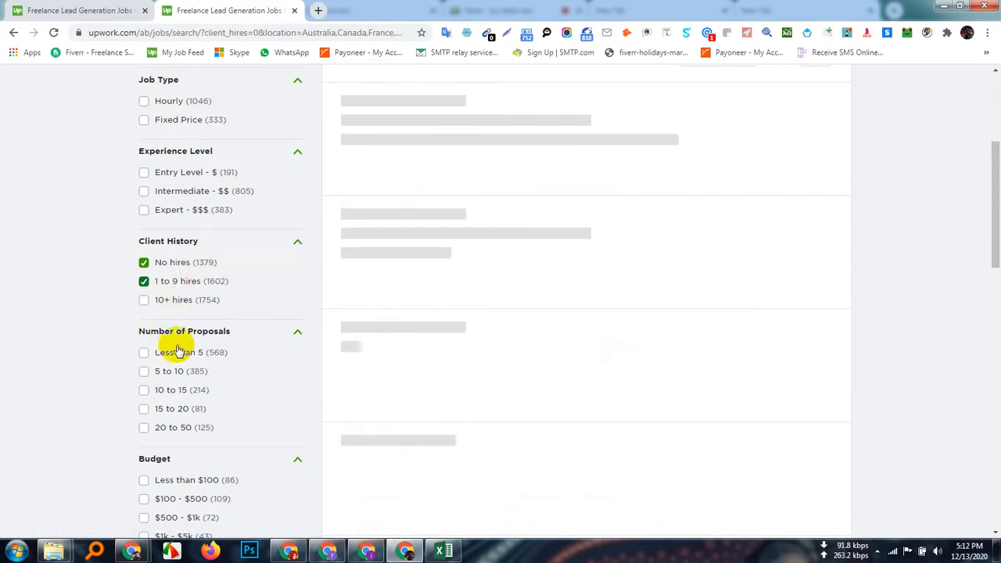
# Step: Limit the number of proposals to Less than 5 and 5 to 10, and remove 10+ hires from the client history filter
pyautogui.scroll(-1, 210, 374)
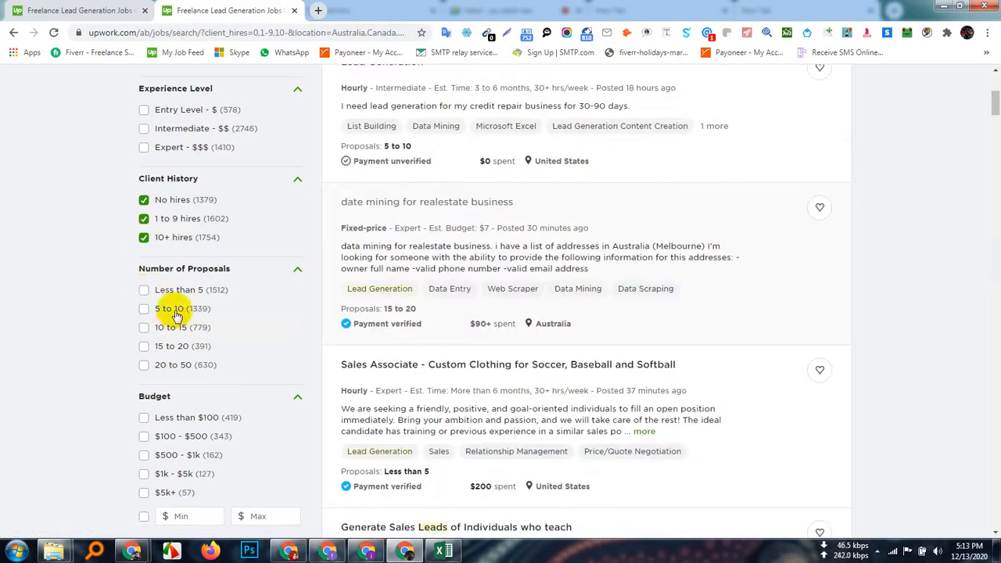
pyautogui.click(145, 291)
pyautogui.click(145, 310)
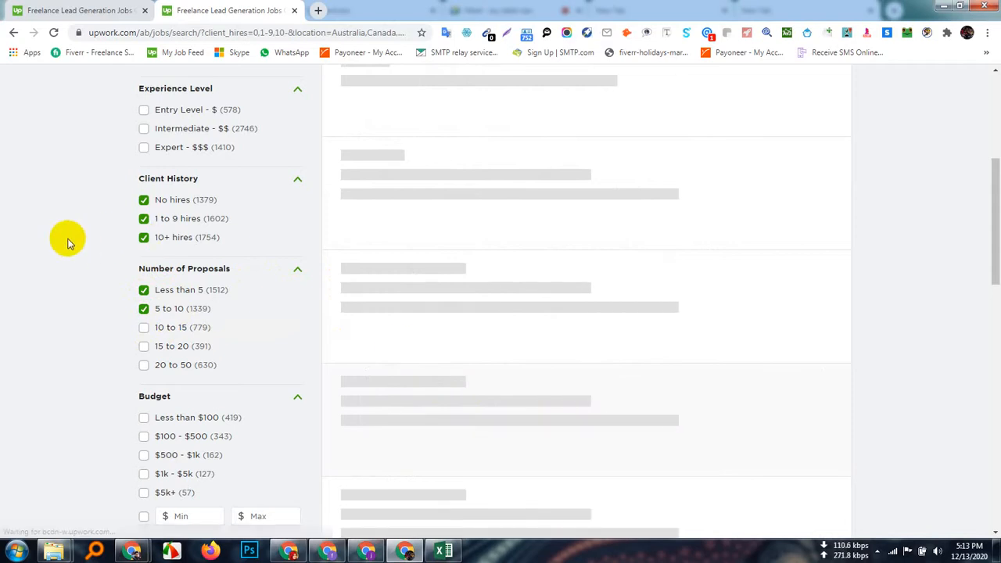
pyautogui.click(145, 239)
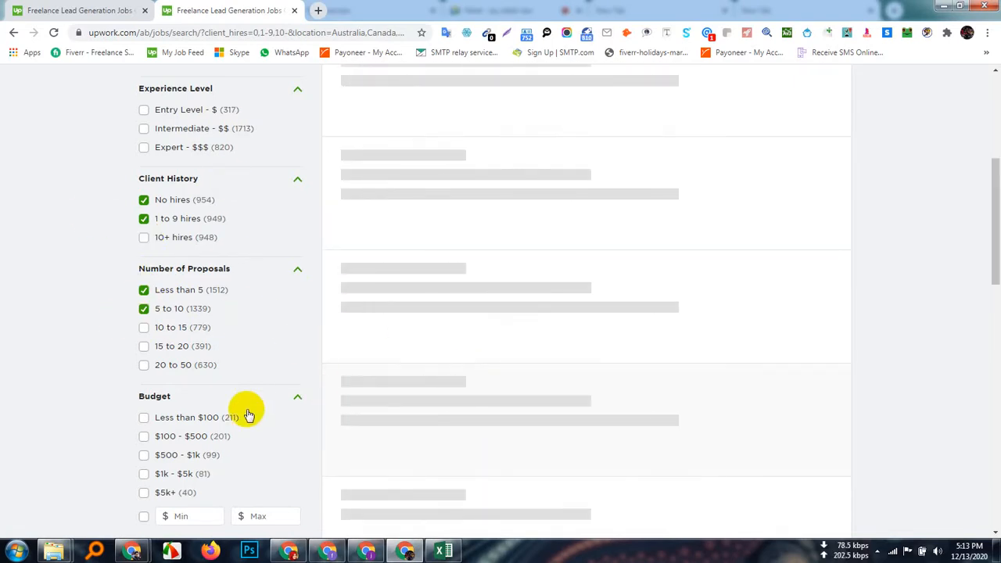
# Step: Restrict the results to Payment Verified clients and look over the applied filters and the filtered jobs
pyautogui.scroll(-2, 247, 413)
pyautogui.scroll(1, 245, 410)
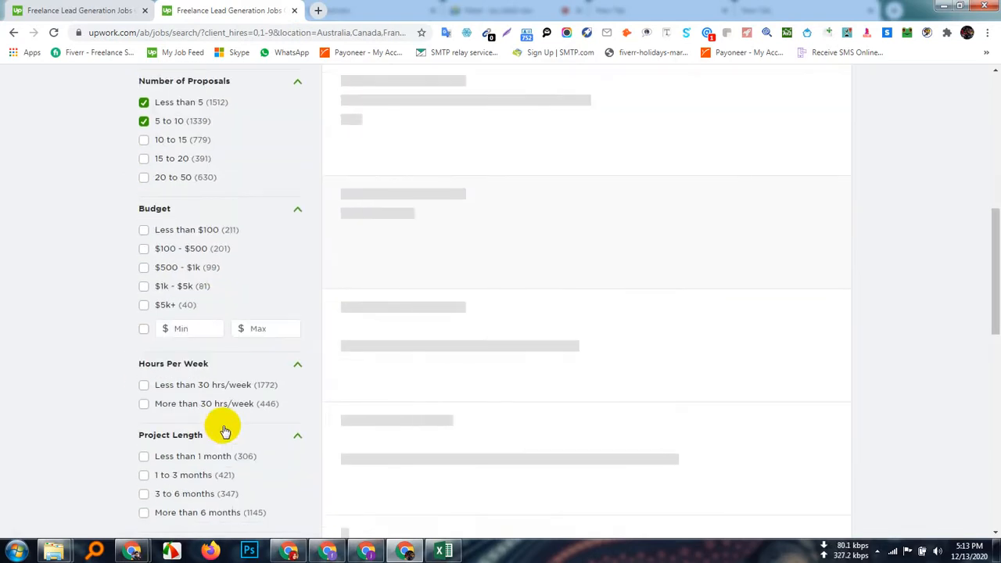
pyautogui.scroll(-1, 224, 426)
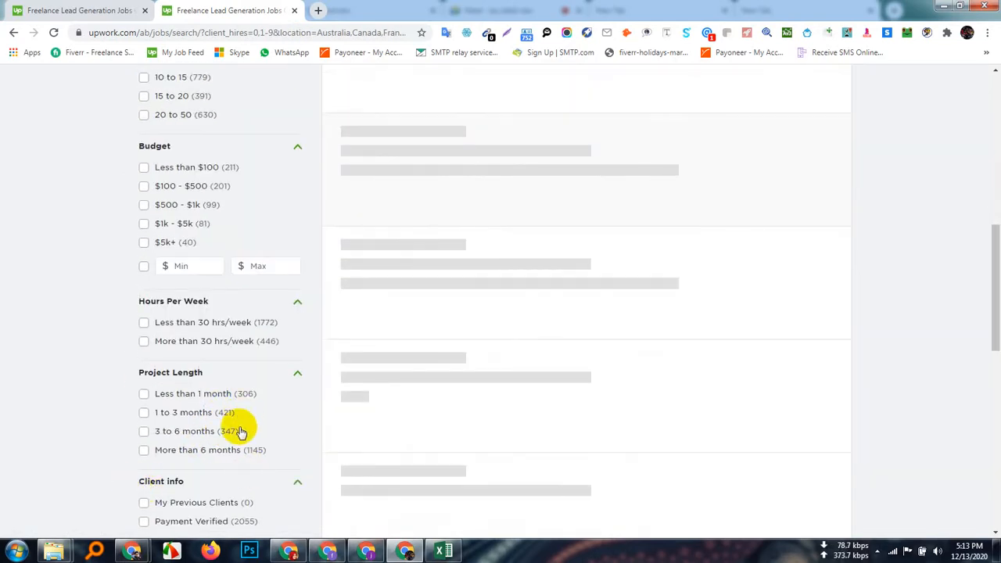
pyautogui.scroll(-2, 239, 424)
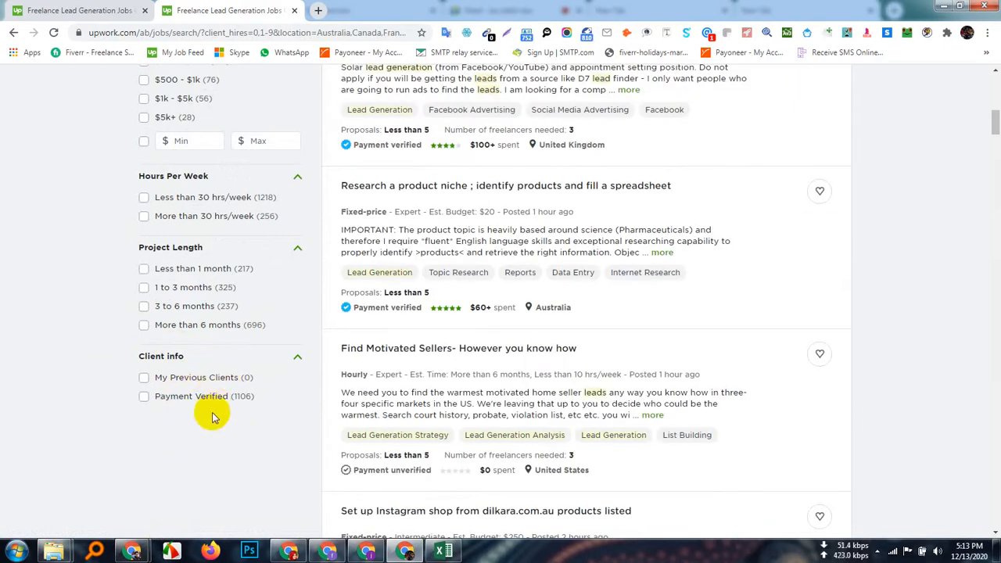
pyautogui.scroll(-1, 384, 349)
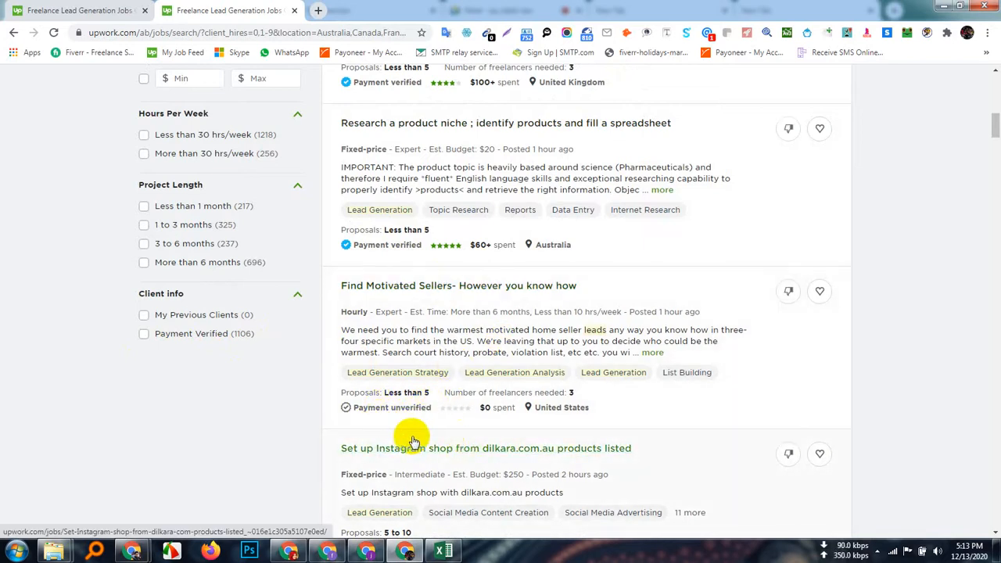
pyautogui.scroll(-1, 419, 424)
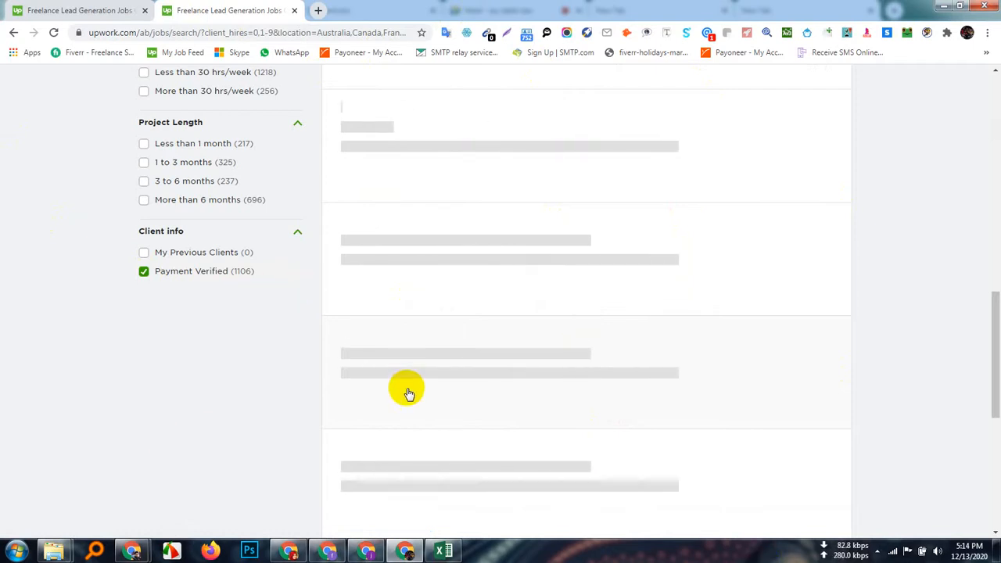
pyautogui.scroll(2, 297, 360)
pyautogui.scroll(5, 298, 360)
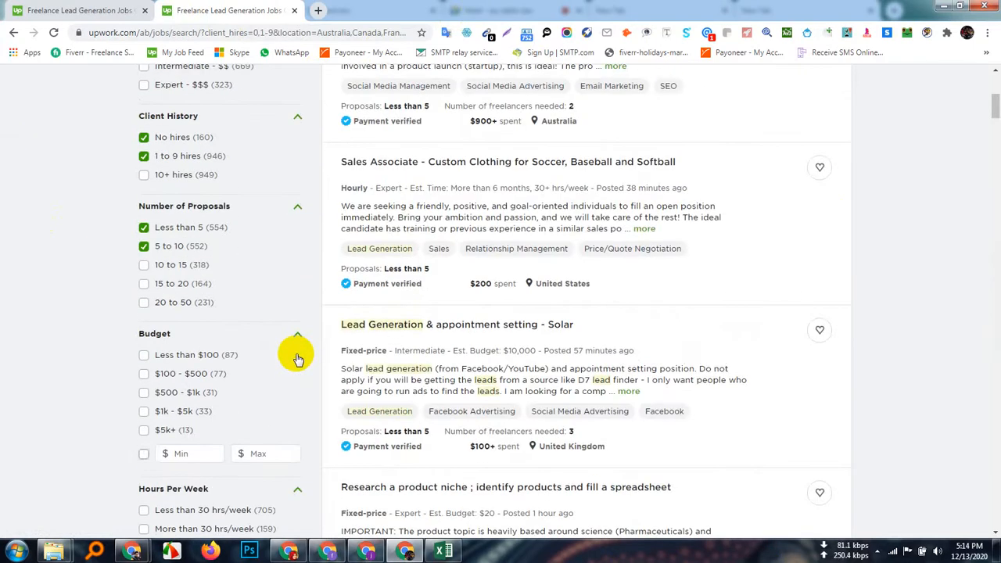
pyautogui.scroll(5, 298, 358)
pyautogui.scroll(-5, 298, 357)
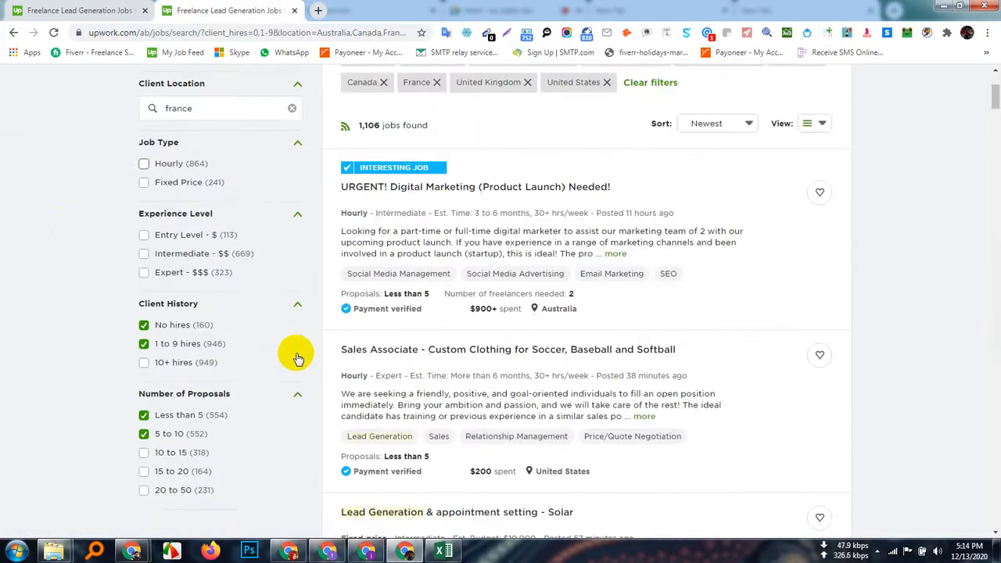
pyautogui.scroll(-8, 298, 356)
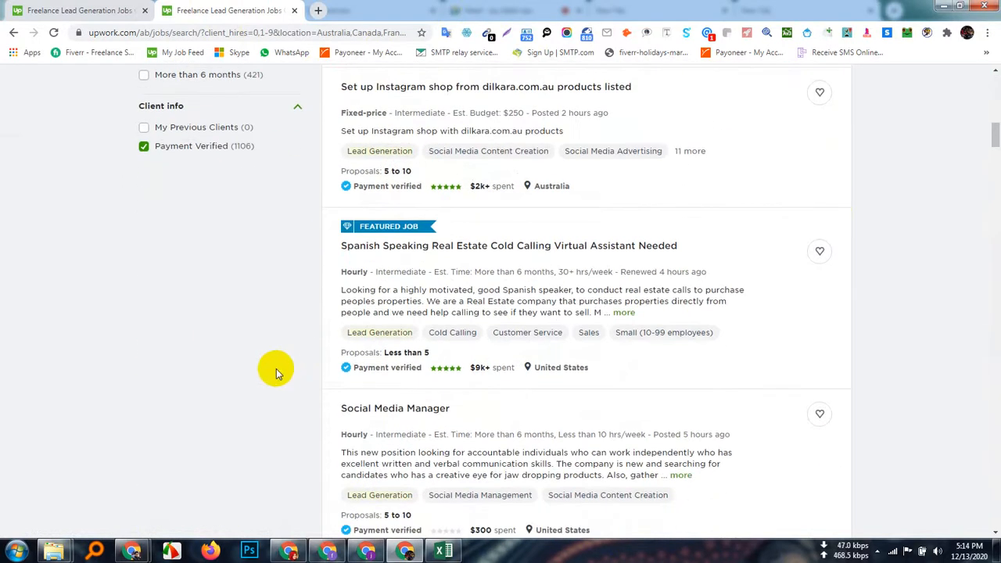
# Step: Review the search term, the applied filters and the filtered lead generation jobs, including the filter options down to the client info
pyautogui.scroll(1, 274, 368)
pyautogui.scroll(2, 275, 373)
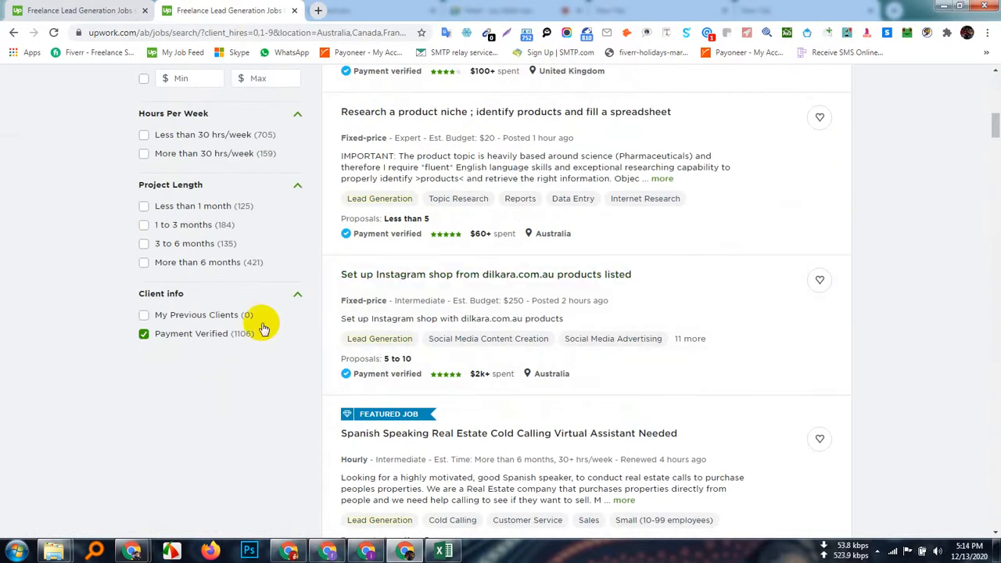
pyautogui.scroll(10, 532, 248)
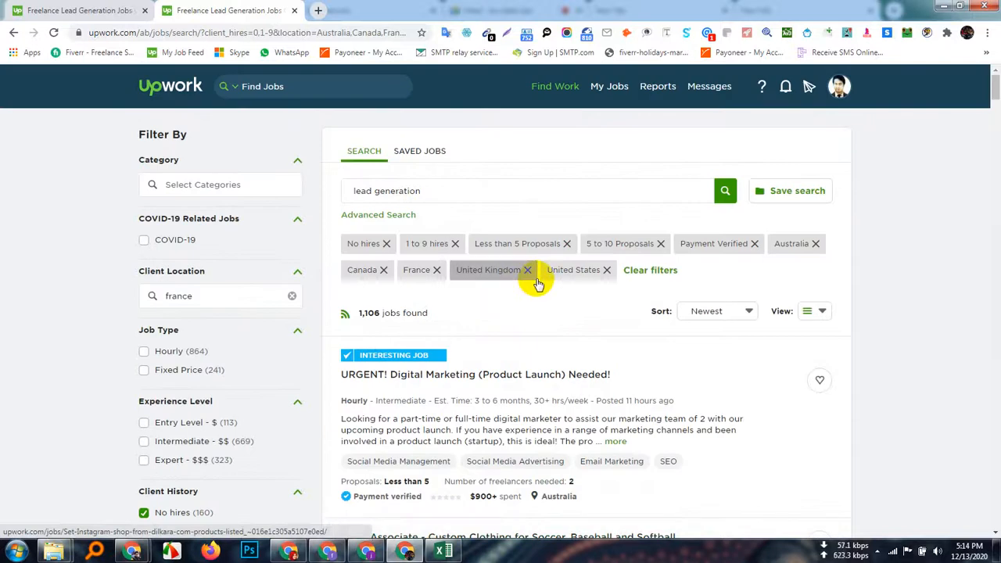
pyautogui.scroll(-4, 630, 366)
pyautogui.scroll(4, 630, 366)
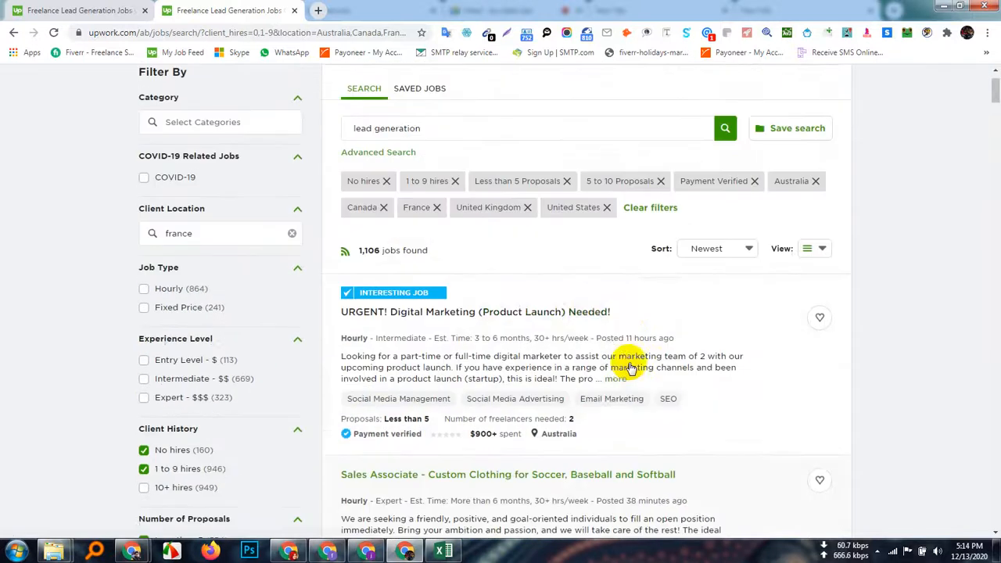
pyautogui.scroll(-1, 629, 368)
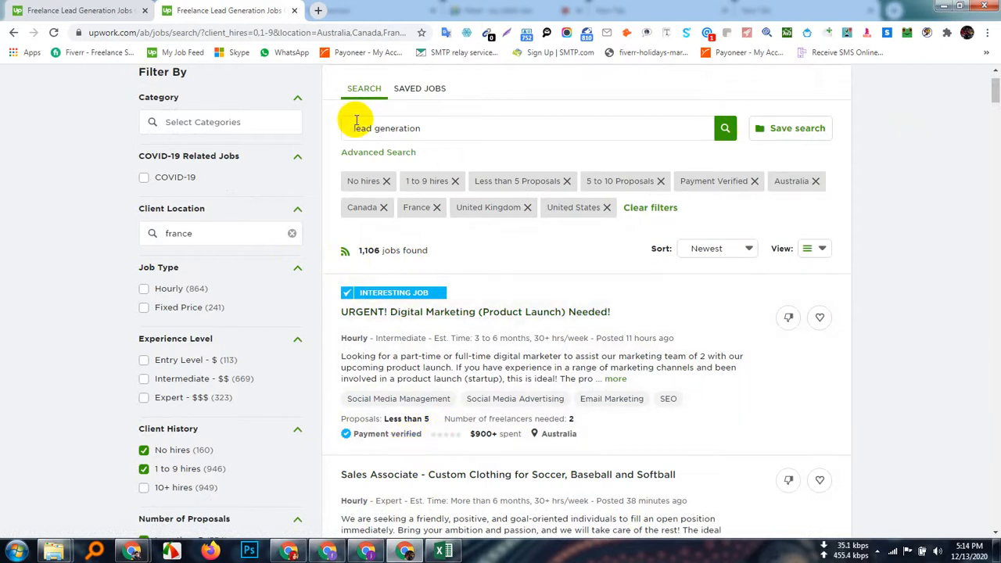
pyautogui.scroll(-9, 205, 347)
pyautogui.scroll(-2, 209, 348)
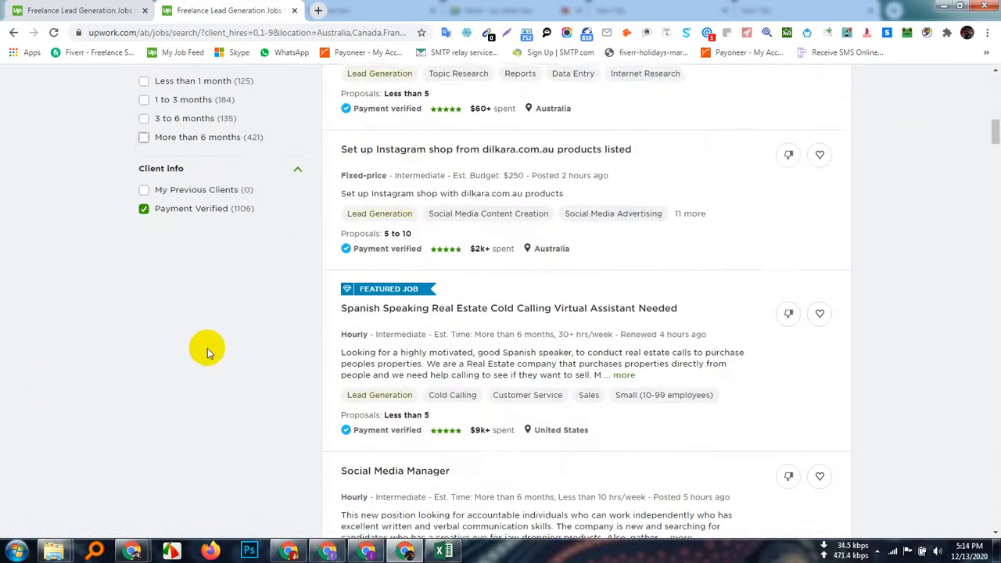
pyautogui.scroll(11, 205, 351)
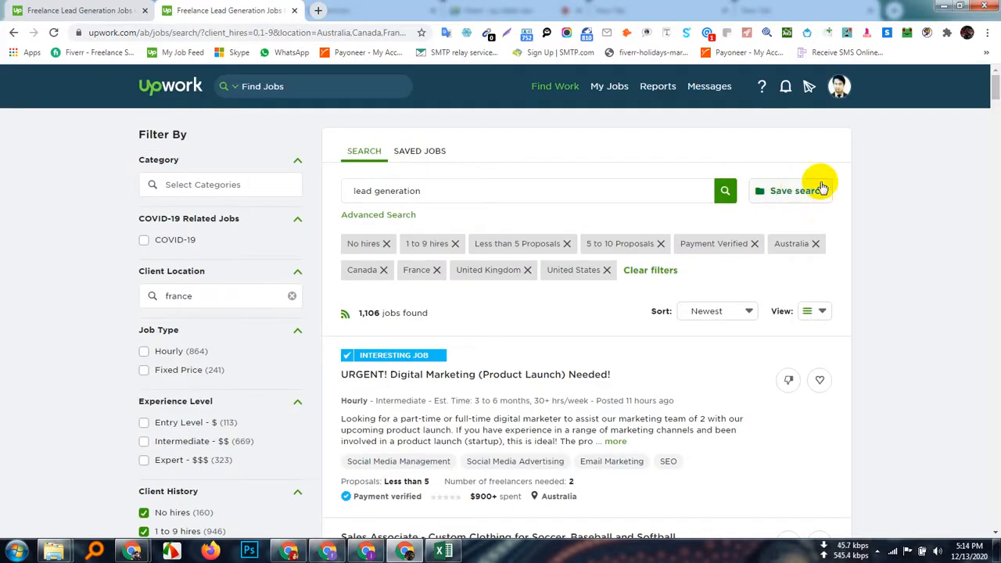
# Step: Save the filtered search as "lead generation new 2020" and run the lead generation search again
pyautogui.click(798, 193)
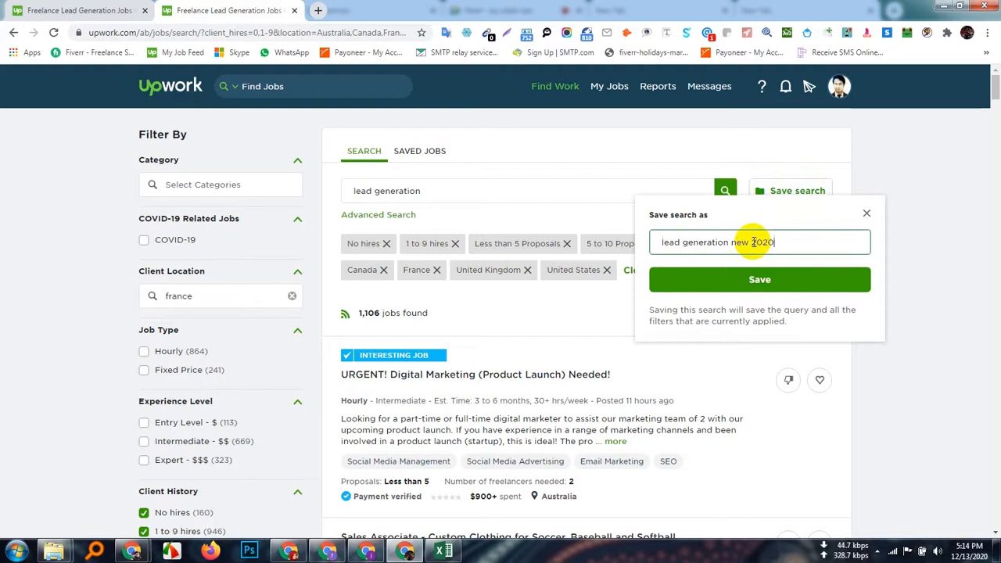
pyautogui.click(755, 279)
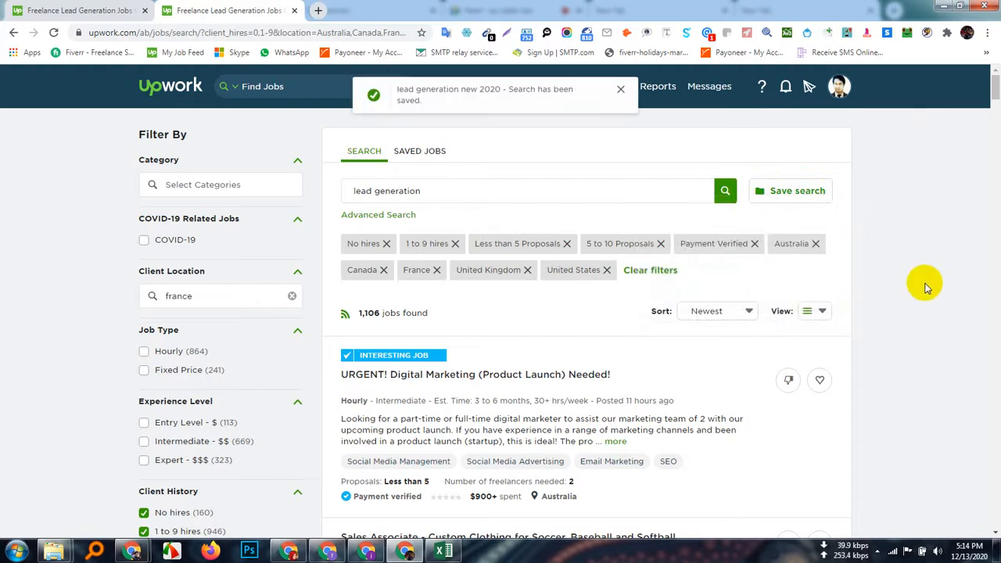
pyautogui.click(725, 192)
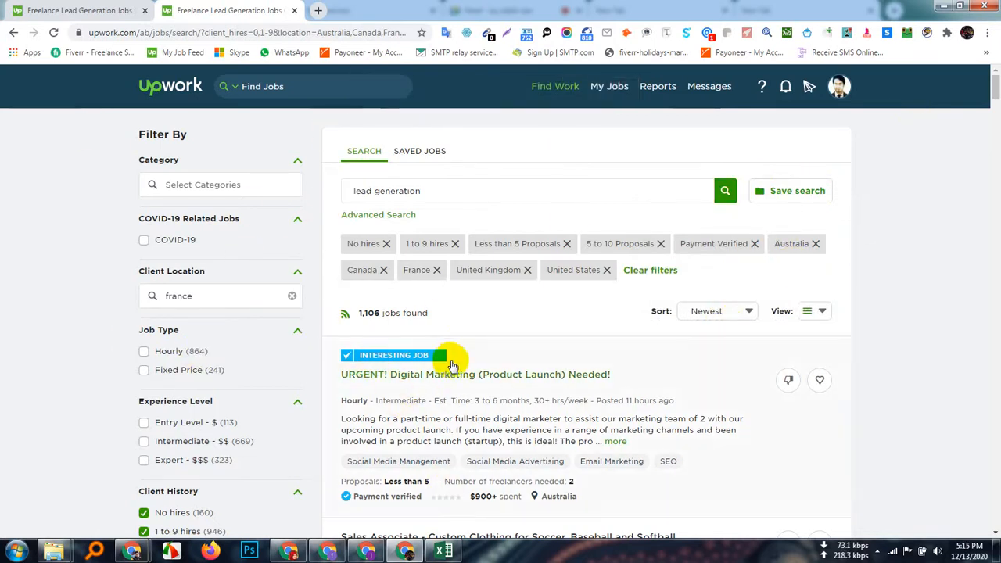
# Step: Go to the job feed in the unfiltered search's browser tab, open the saved search "lead generation new 2020" and skim its jobs
pyautogui.click(96, 10)
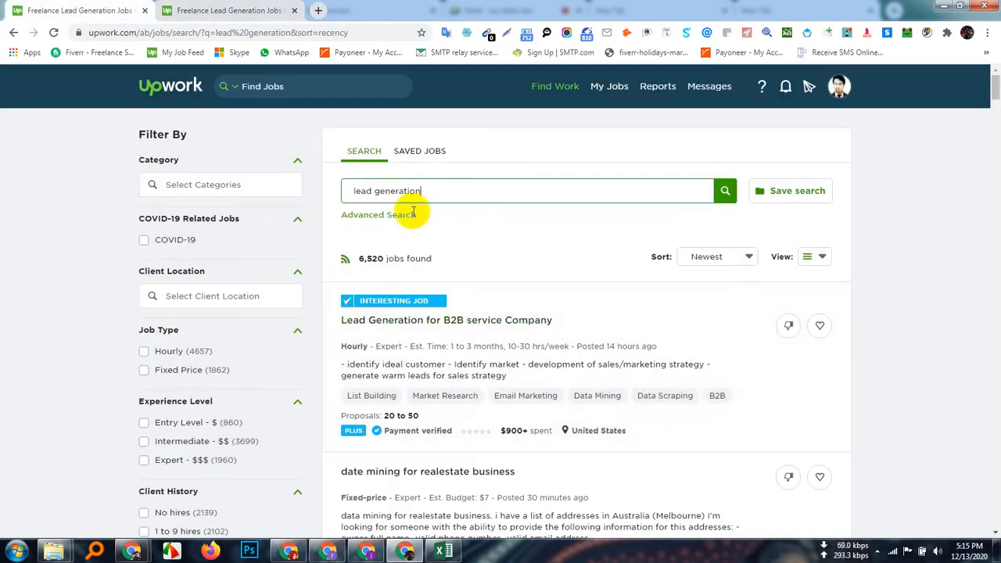
pyautogui.click(185, 94)
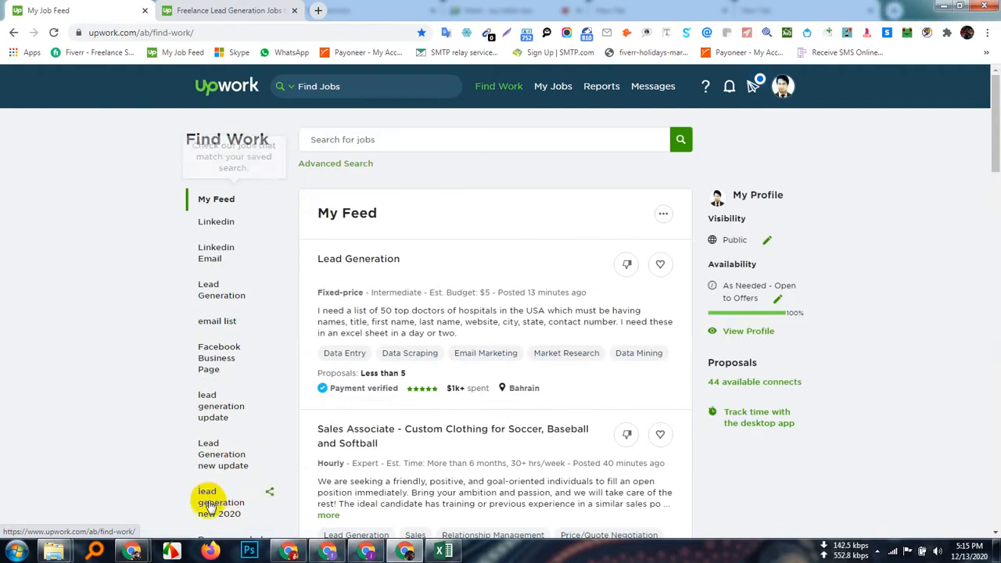
pyautogui.click(213, 505)
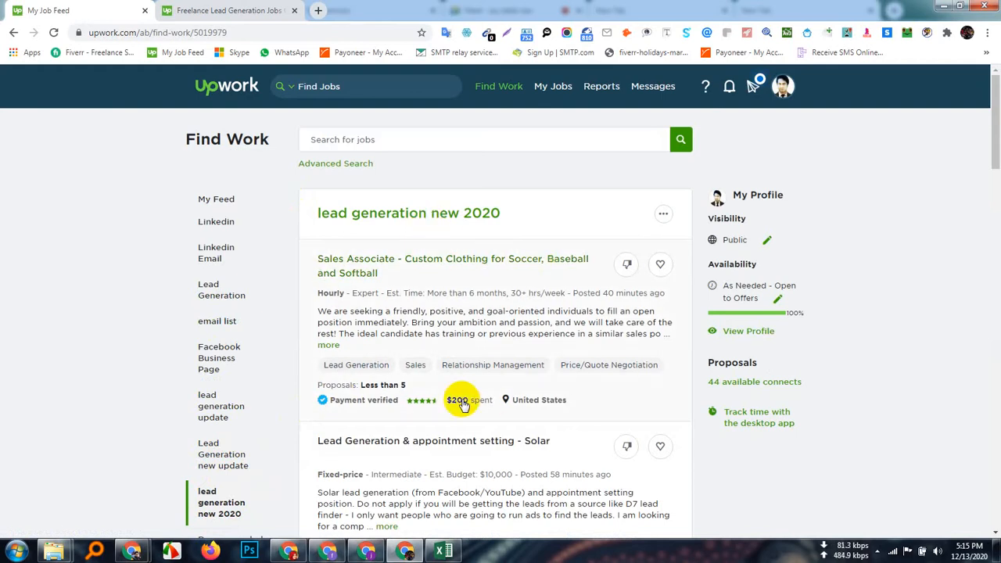
pyautogui.scroll(-6, 411, 402)
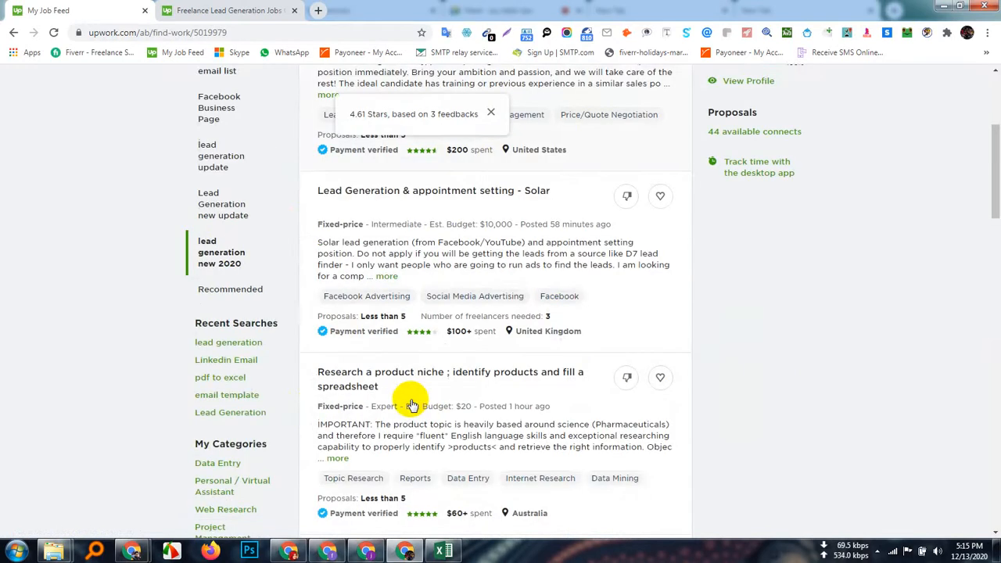
pyautogui.scroll(6, 413, 404)
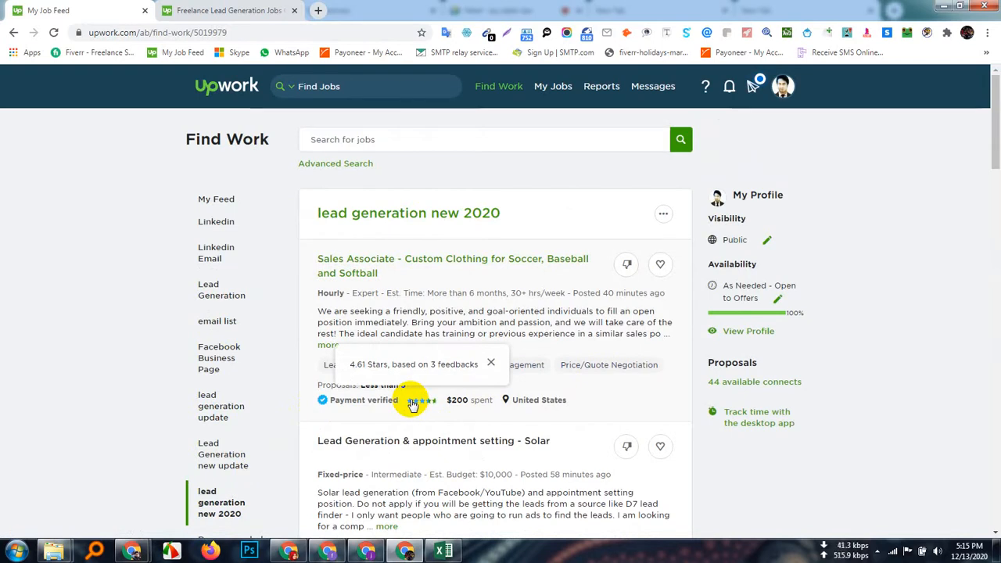
pyautogui.scroll(-2, 539, 420)
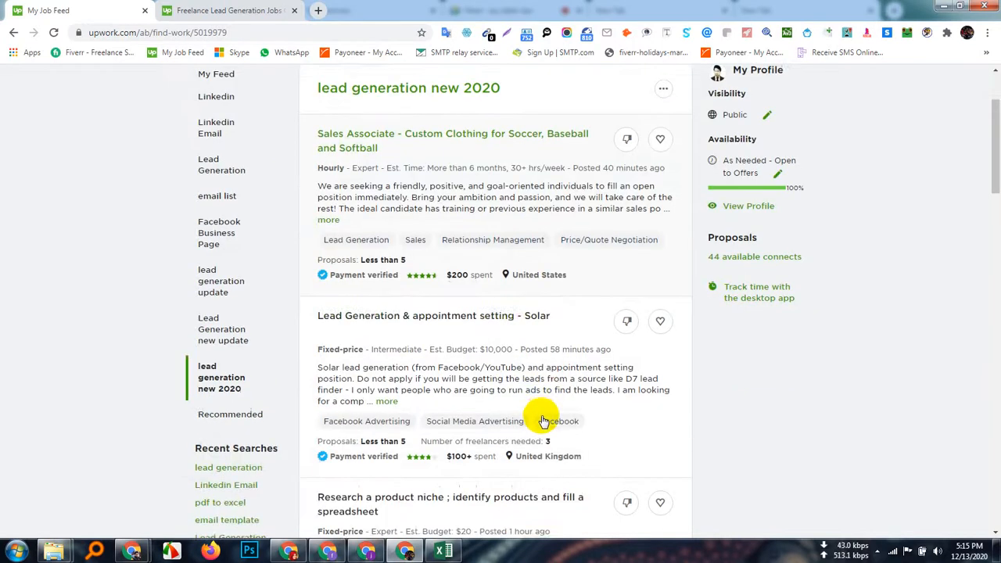
pyautogui.scroll(2, 541, 420)
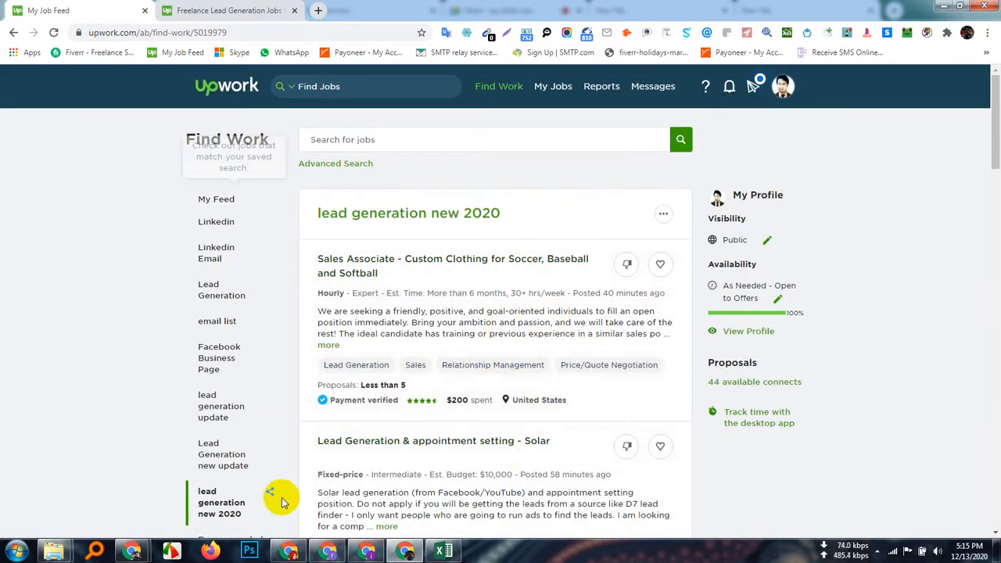
pyautogui.scroll(-3, 282, 492)
pyautogui.scroll(3, 287, 478)
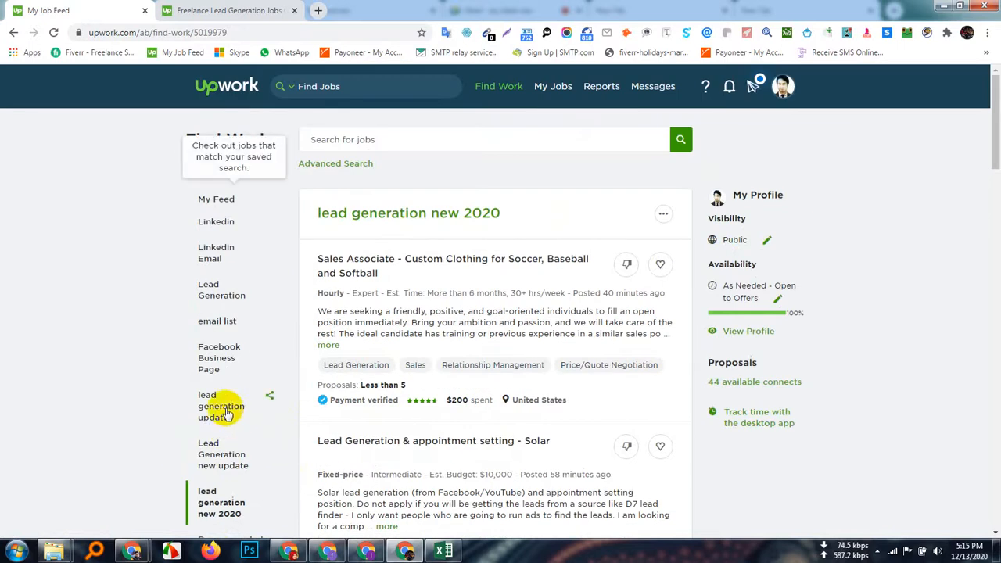
# Step: View the saved search "Facebook Business Page" and return to the saved search "lead generation new 2020"
pyautogui.click(211, 360)
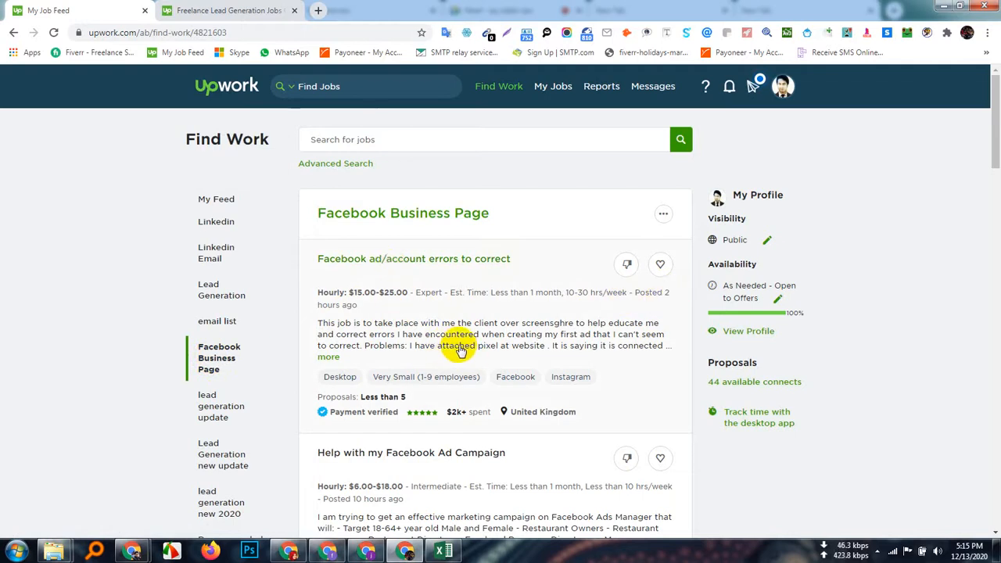
pyautogui.scroll(-1, 328, 477)
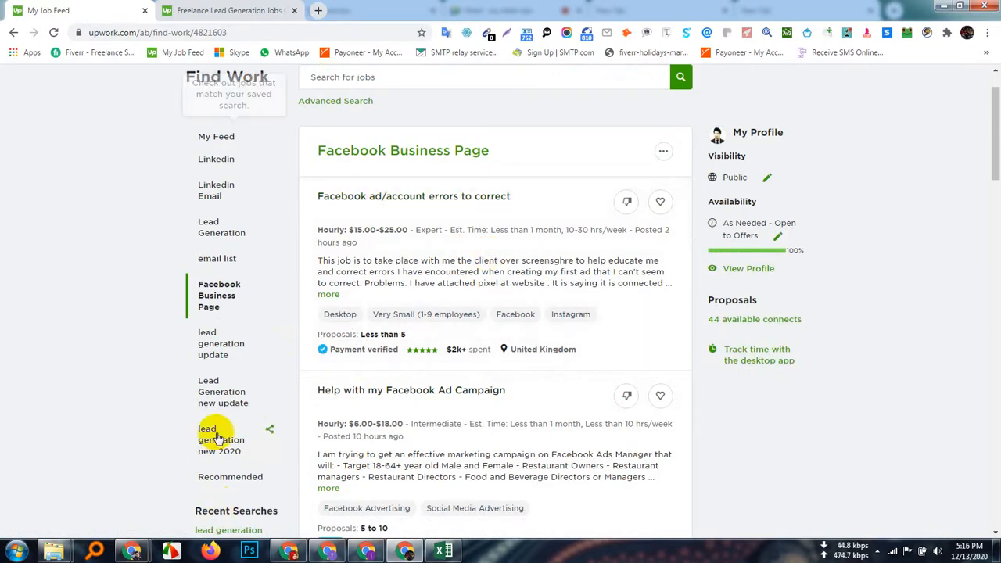
pyautogui.click(250, 426)
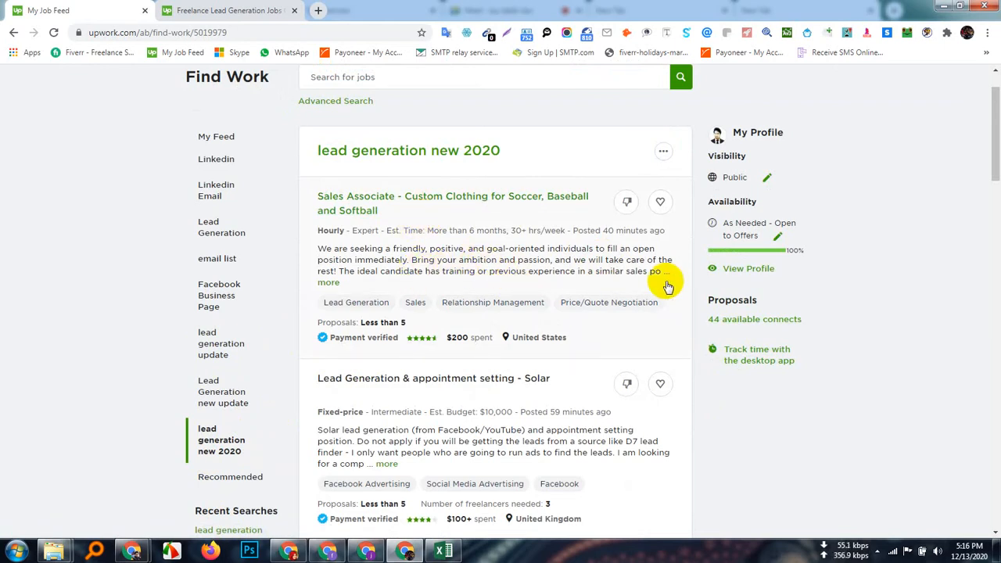
# Step: Expand and read the full descriptions of the solar appointment setting job and the product niche research job
pyautogui.scroll(-3, 447, 323)
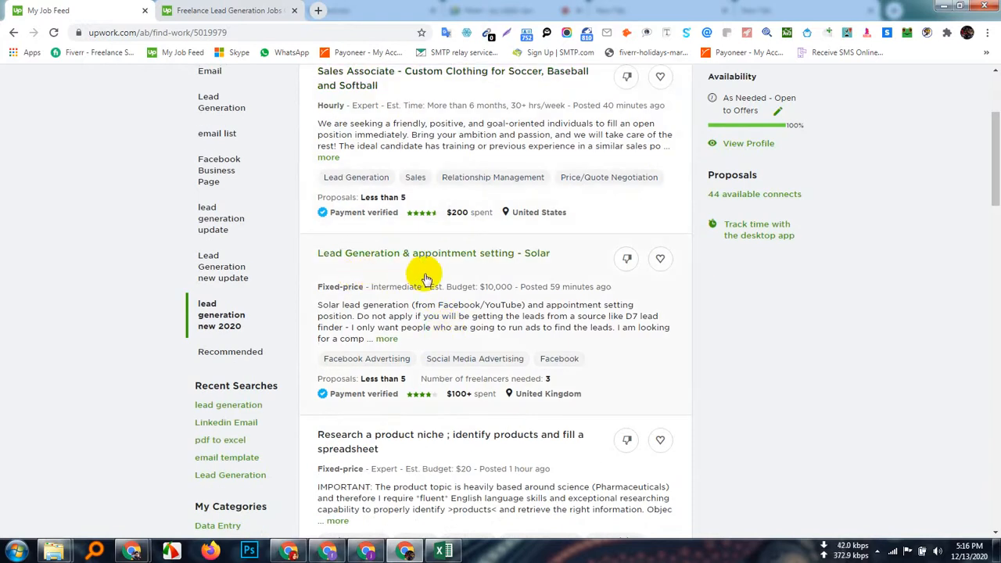
pyautogui.click(383, 338)
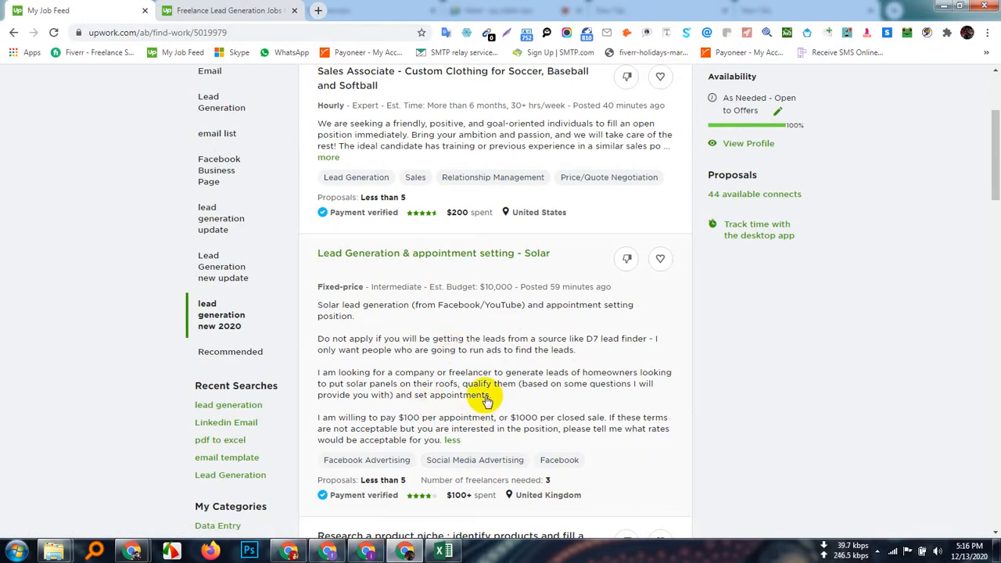
pyautogui.scroll(-2, 486, 399)
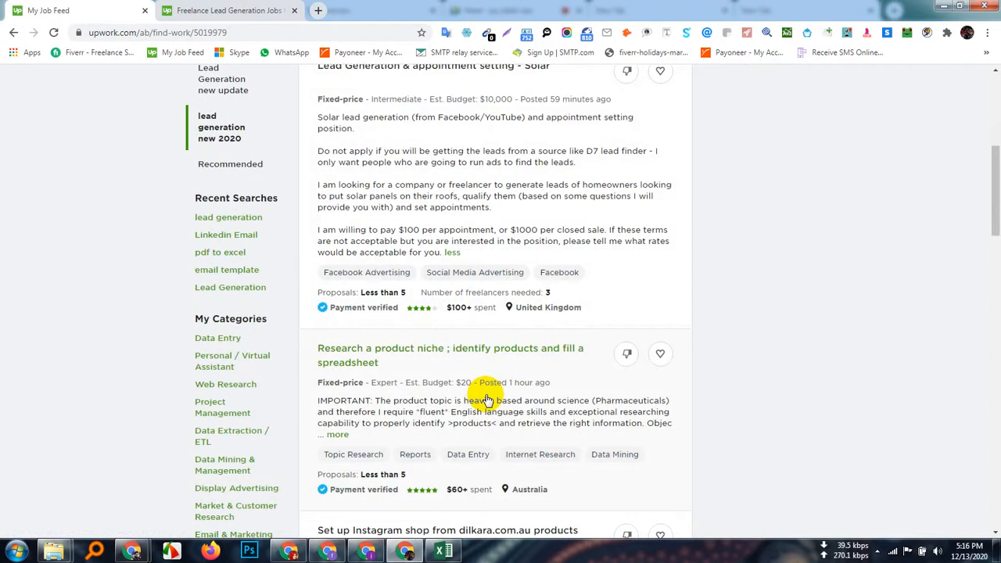
pyautogui.scroll(-1, 486, 399)
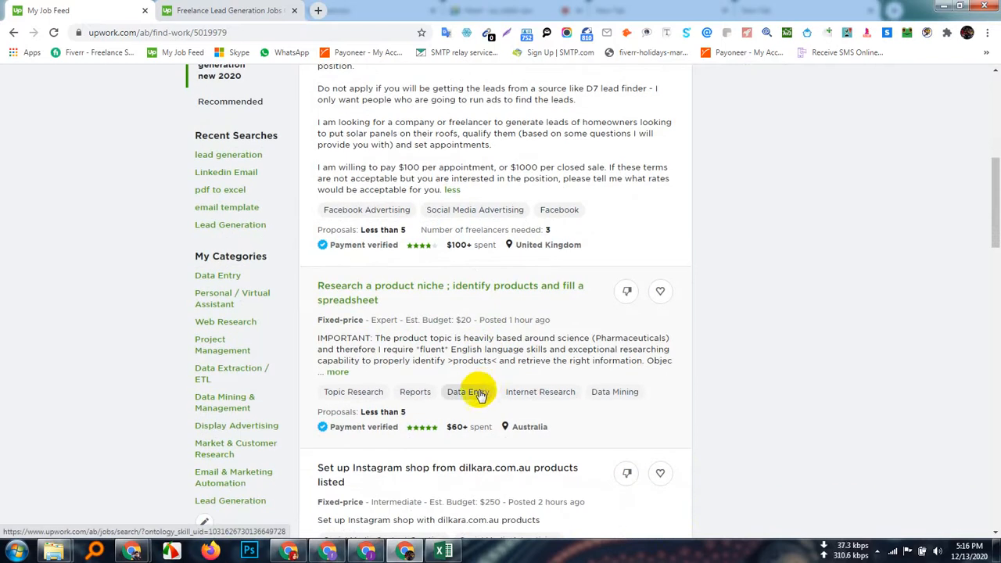
pyautogui.click(341, 373)
pyautogui.scroll(-1, 484, 403)
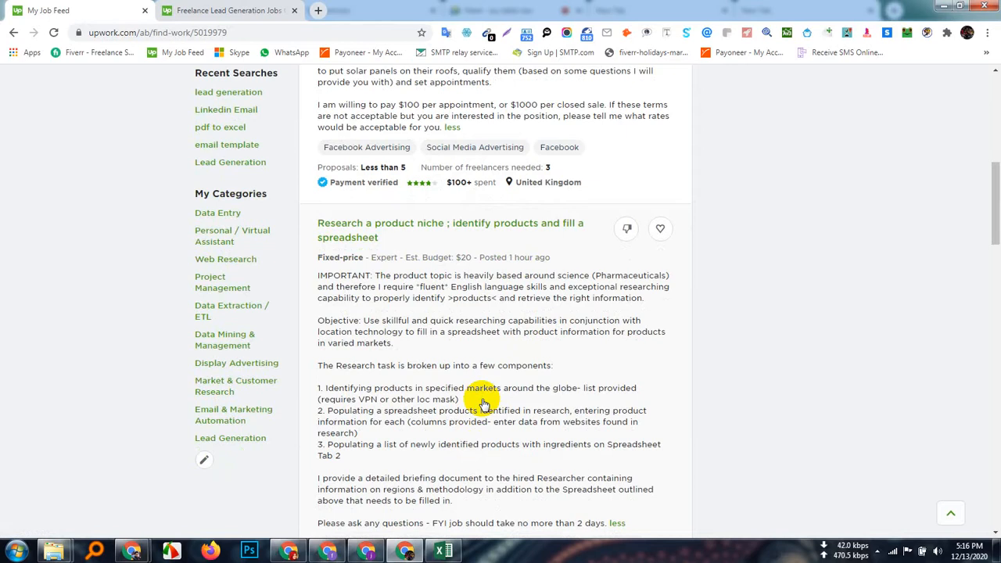
# Step: Browse the remaining jobs in the saved search, checking their proposals, payment verification, client spending and location
pyautogui.scroll(-2, 484, 403)
pyautogui.scroll(-2, 484, 404)
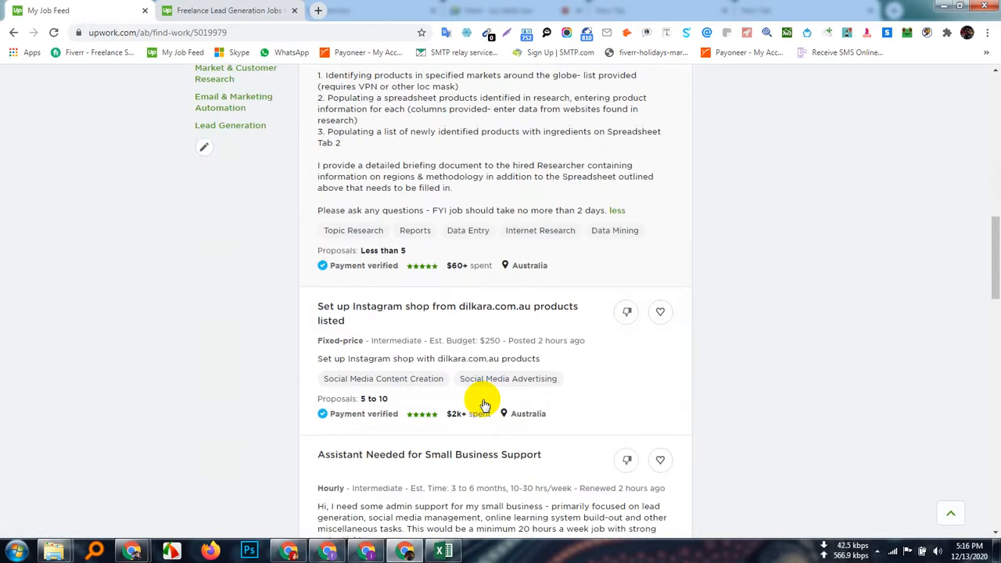
pyautogui.scroll(-2, 484, 404)
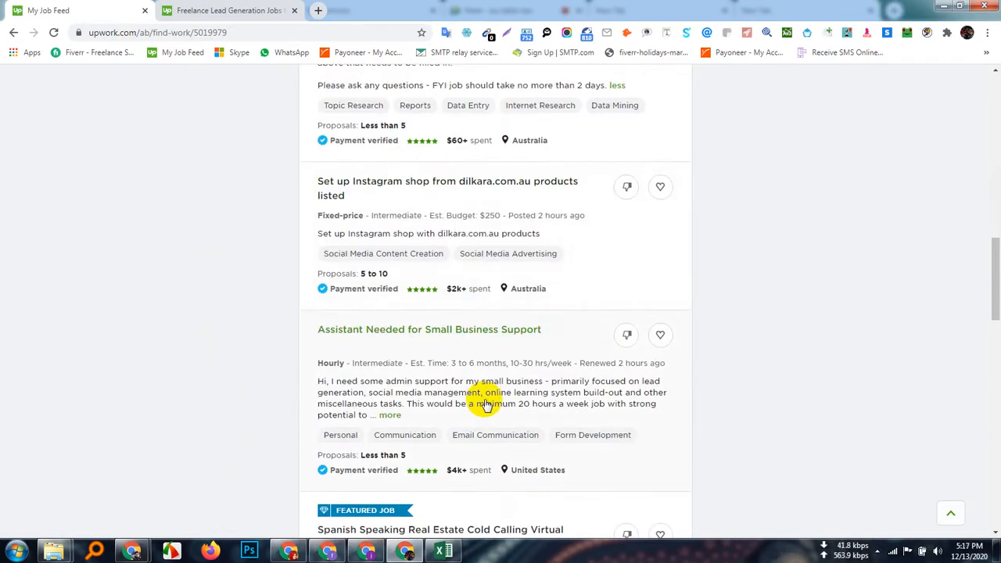
pyautogui.scroll(-2, 484, 404)
pyautogui.scroll(-1, 485, 404)
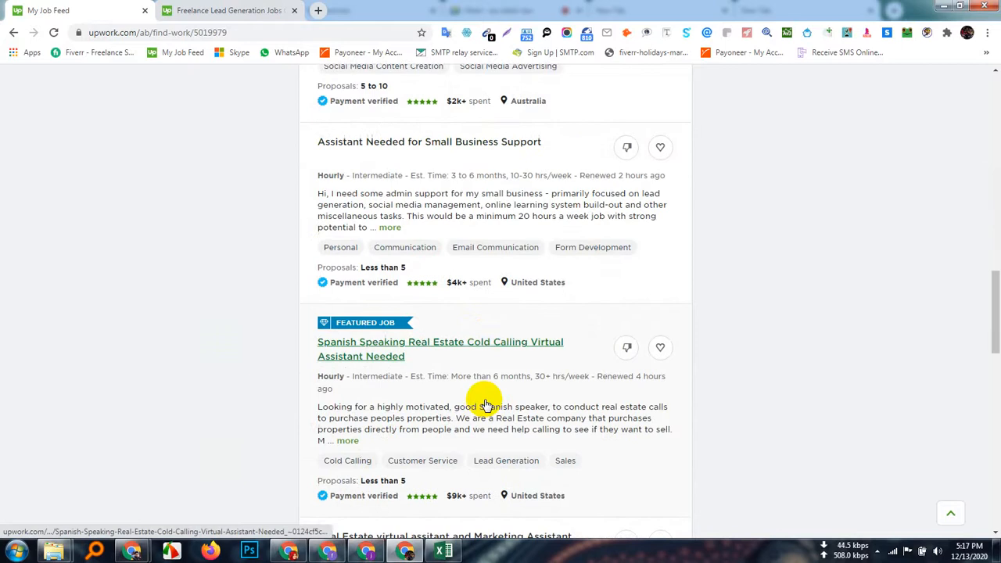
pyautogui.scroll(-2, 485, 404)
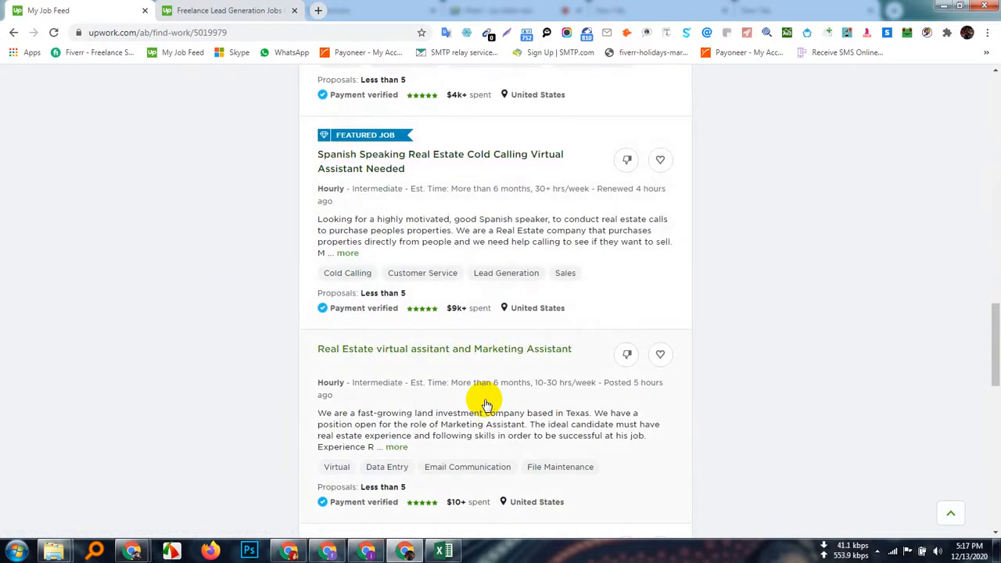
pyautogui.scroll(-1, 484, 404)
pyautogui.scroll(-1, 485, 405)
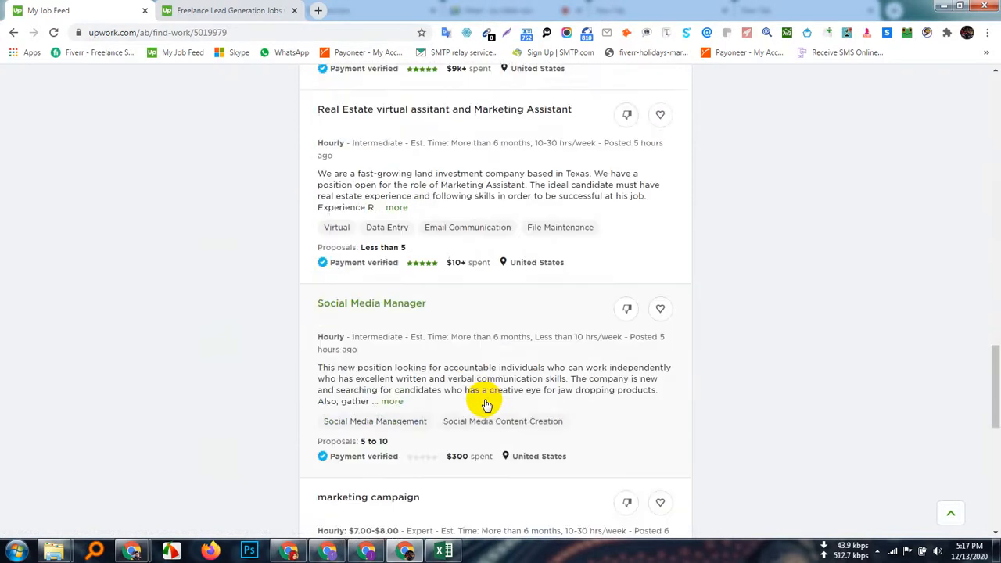
pyautogui.scroll(-4, 485, 404)
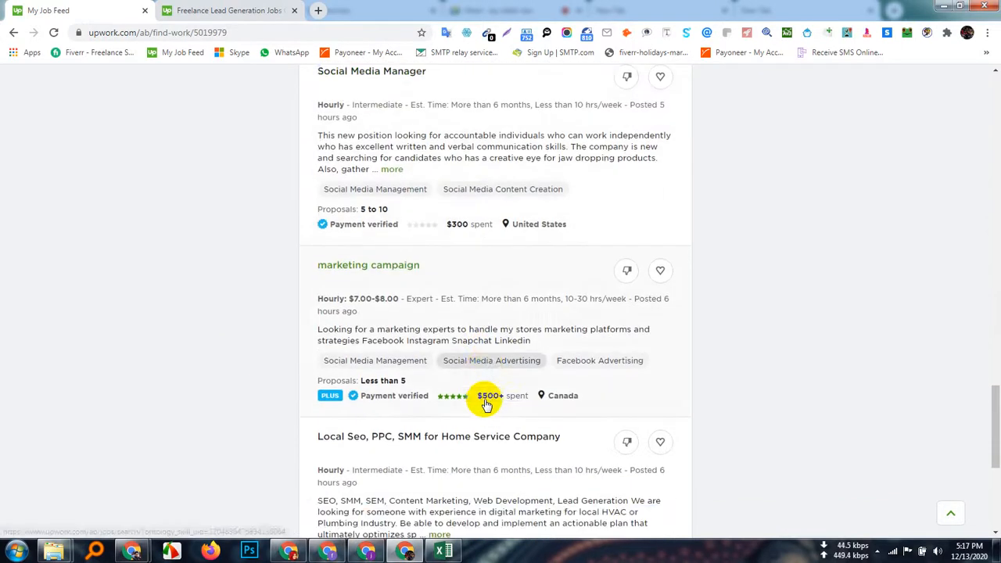
pyautogui.scroll(-3, 485, 405)
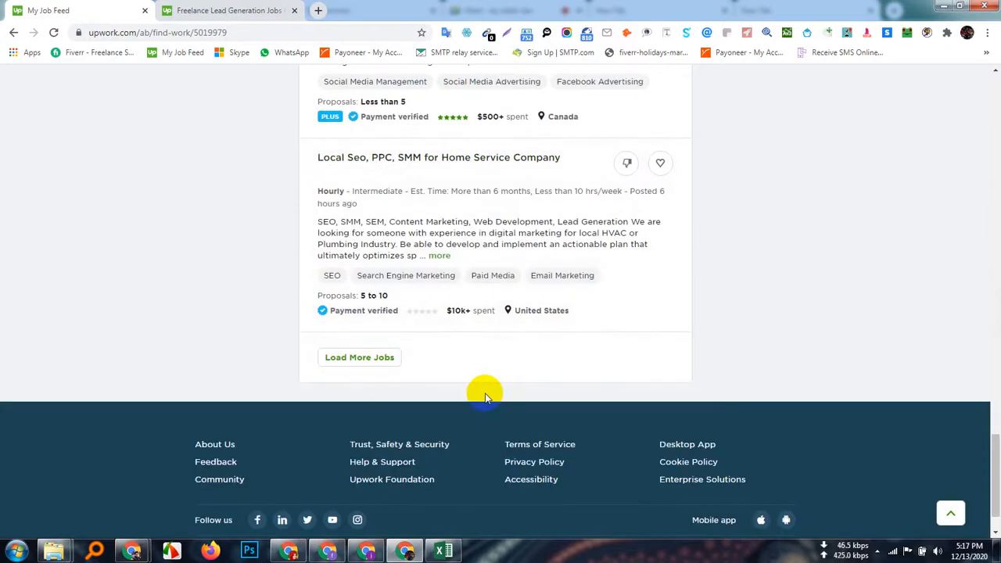
# Step: Load more jobs into the saved search's list and browse the additional listings
pyautogui.click(383, 358)
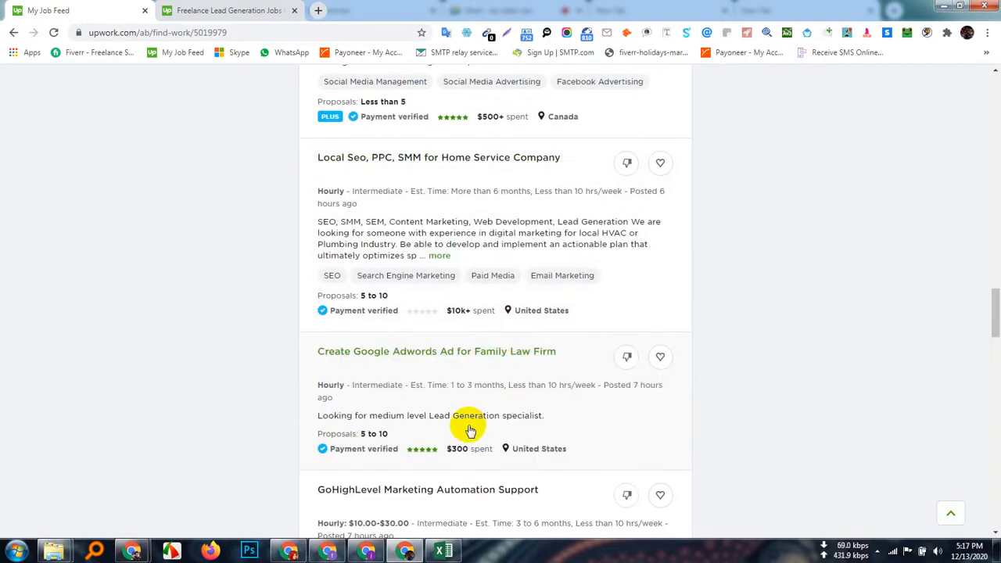
pyautogui.scroll(-1, 469, 422)
pyautogui.scroll(-2, 469, 422)
pyautogui.scroll(-3, 467, 414)
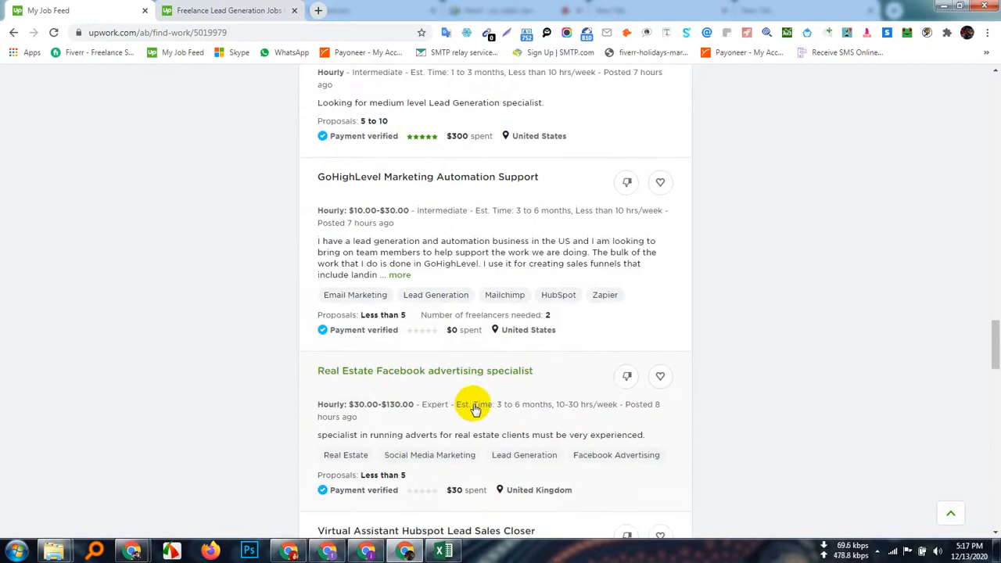
pyautogui.scroll(-3, 474, 409)
pyautogui.scroll(-5, 474, 408)
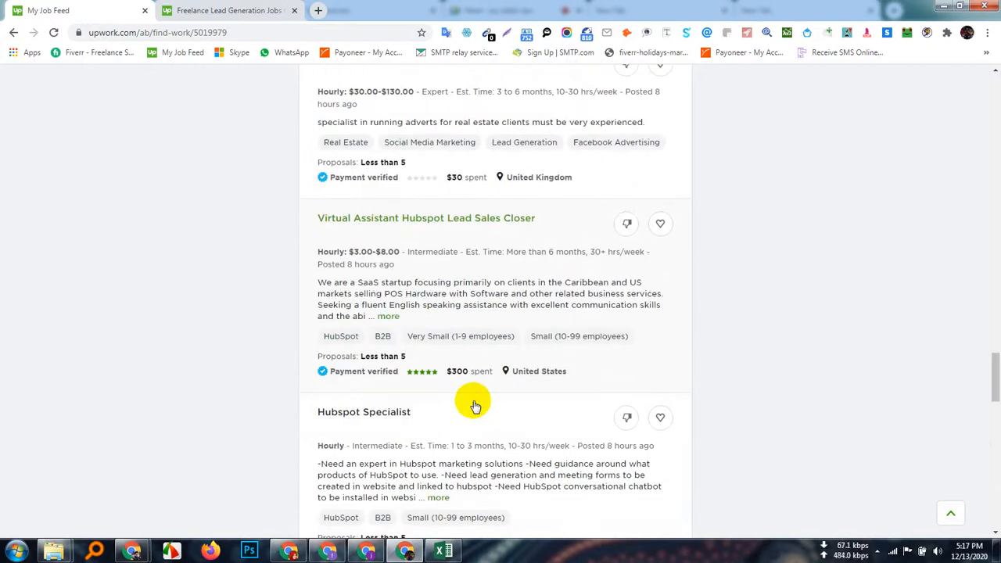
# Step: Browse the rest of the loaded lead generation jobs, checking each one's budget, proposals, payment verification, client spending and location
pyautogui.scroll(-3, 473, 405)
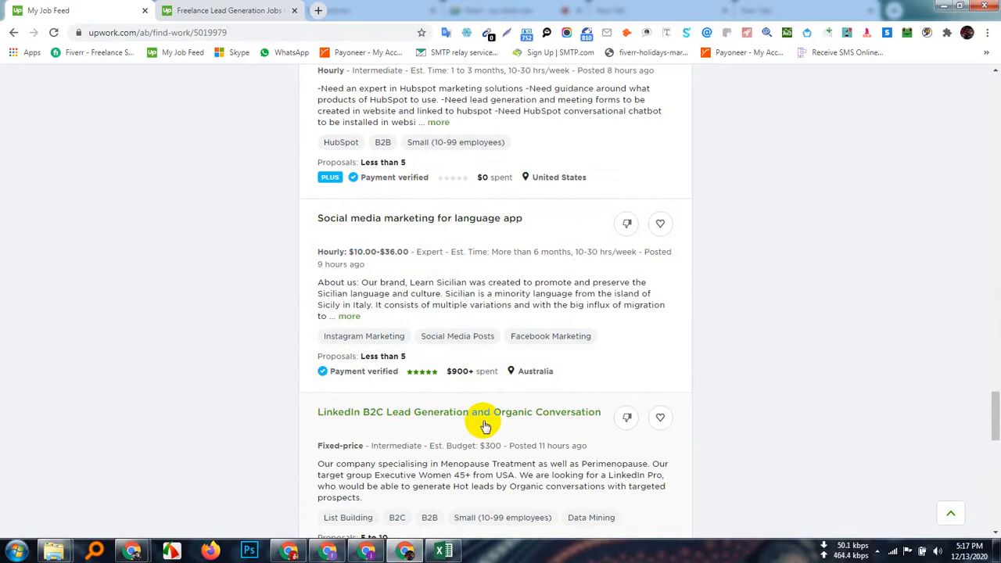
pyautogui.scroll(-3, 485, 426)
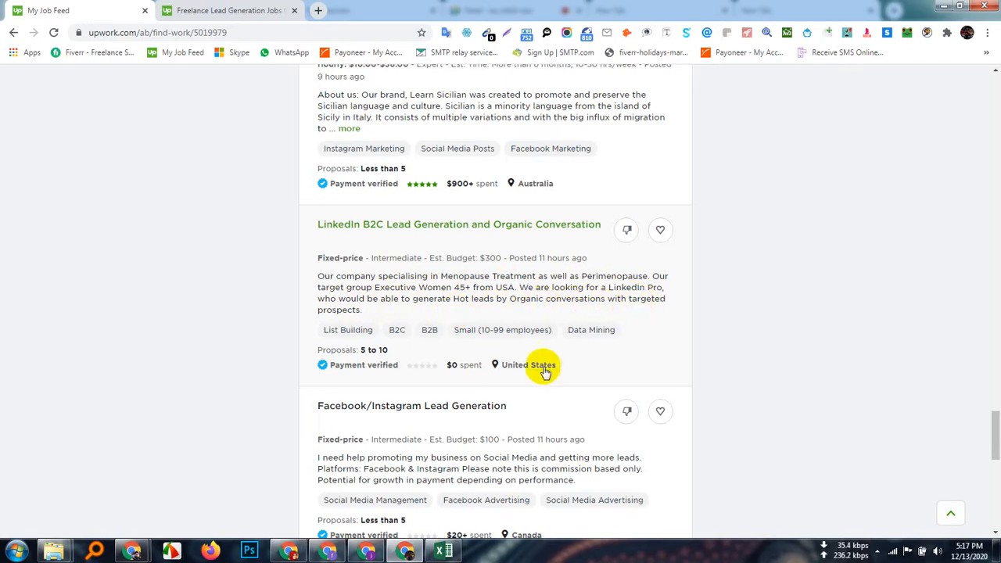
pyautogui.scroll(-2, 540, 375)
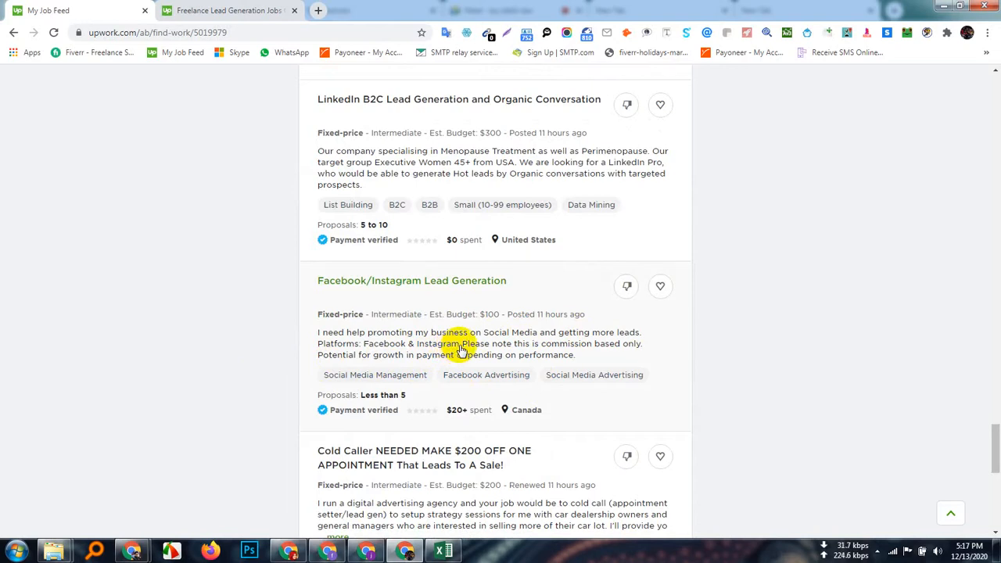
pyautogui.scroll(-3, 452, 345)
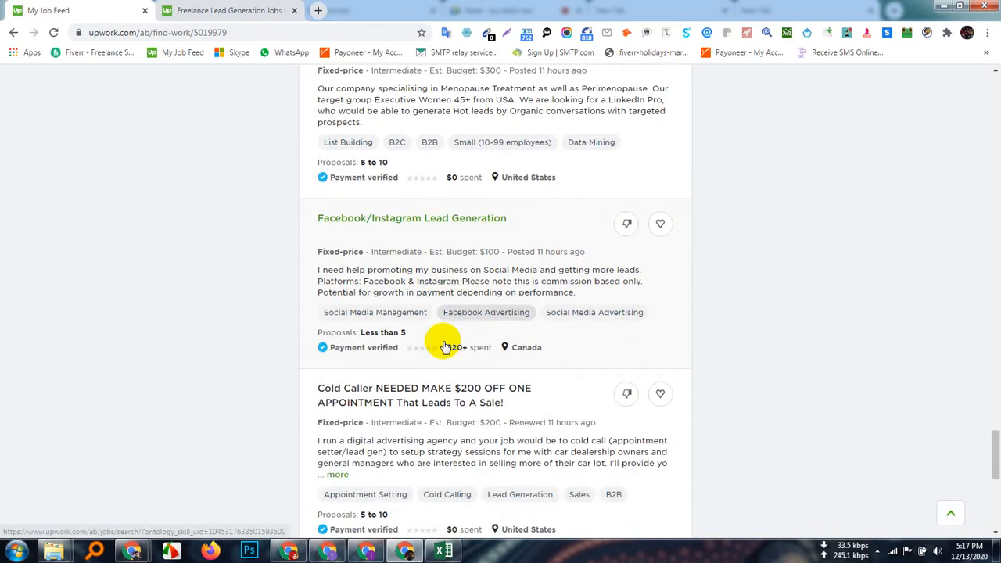
pyautogui.scroll(-3, 444, 345)
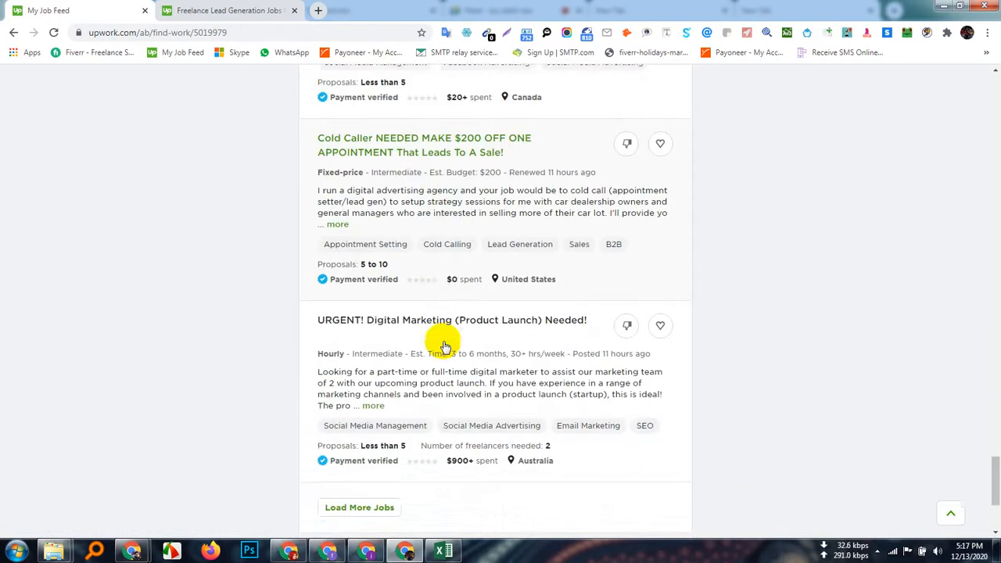
pyautogui.scroll(1, 440, 352)
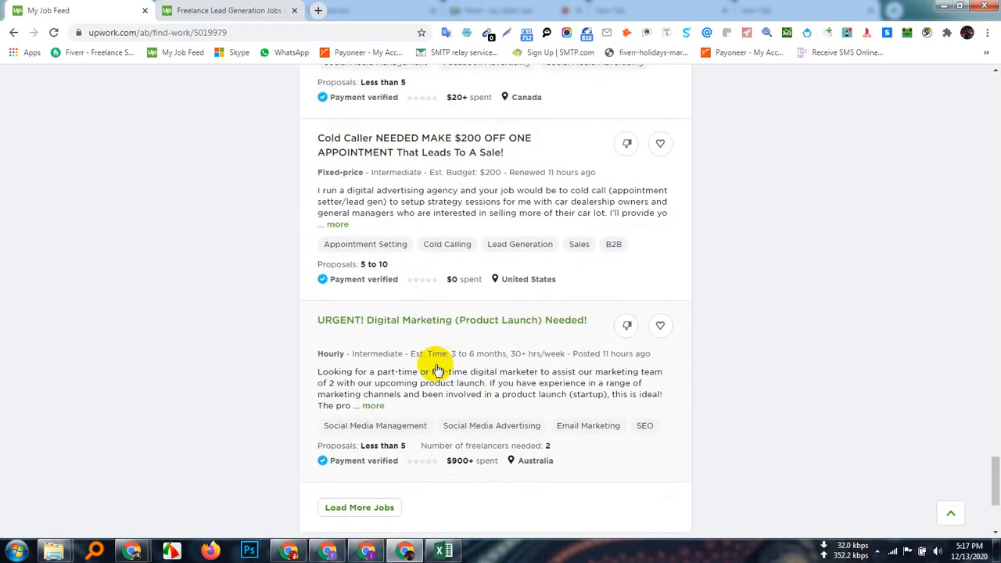
pyautogui.scroll(-1, 414, 395)
# Step: Load more jobs into the saved search's list and review the added listings through to the end
pyautogui.click(389, 445)
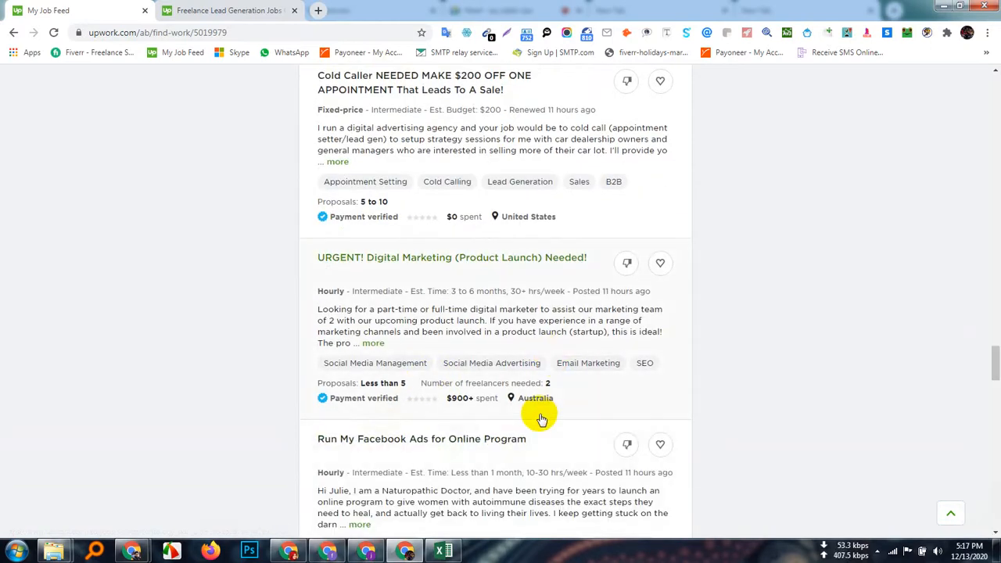
pyautogui.scroll(-2, 538, 415)
pyautogui.scroll(-2, 520, 411)
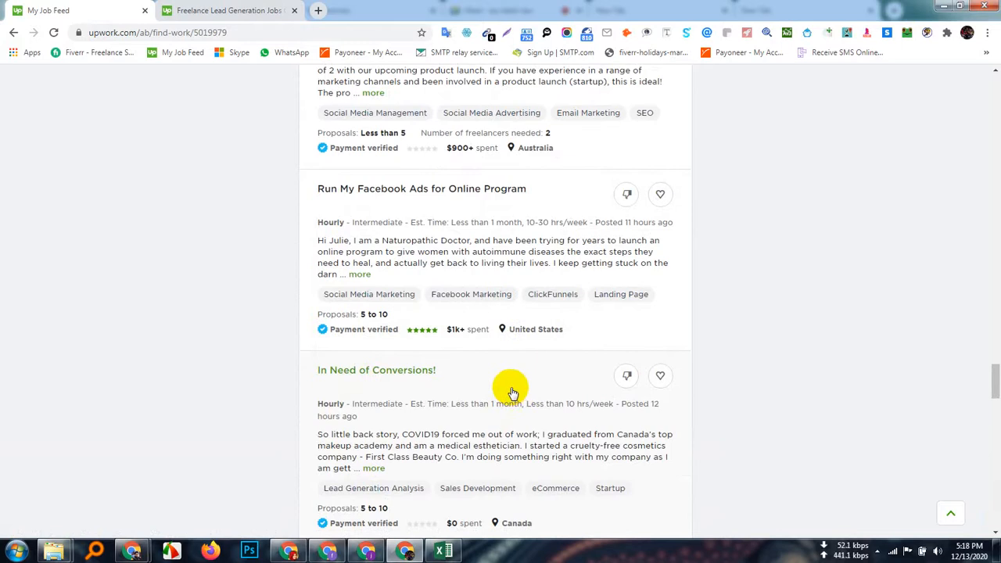
pyautogui.scroll(-2, 510, 391)
pyautogui.scroll(-2, 505, 387)
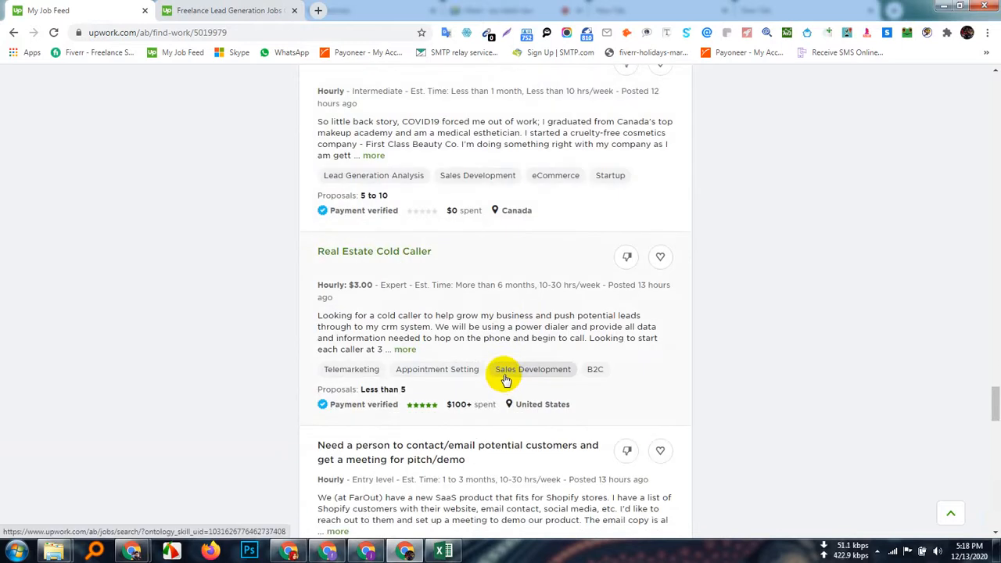
pyautogui.scroll(-2, 505, 379)
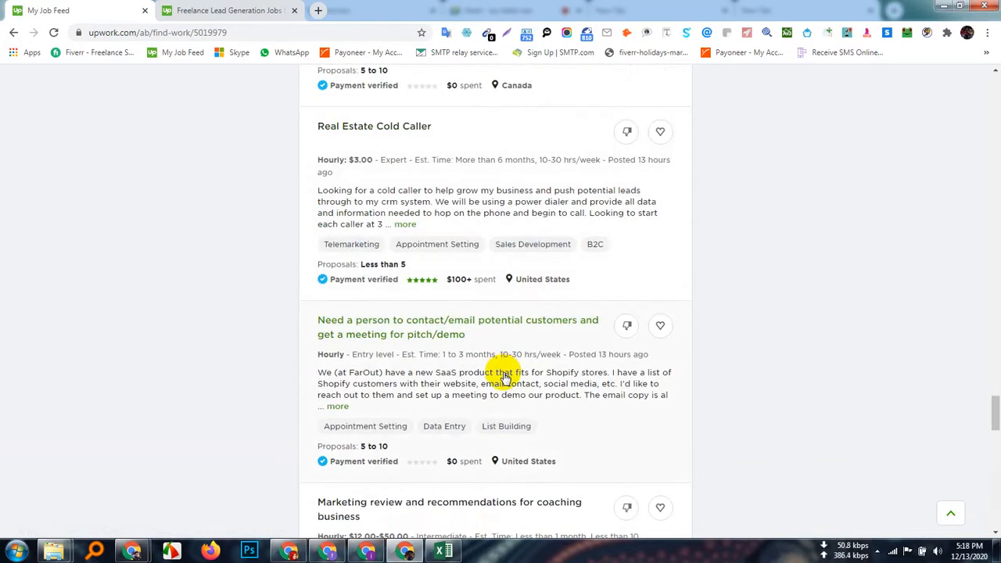
pyautogui.scroll(-2, 505, 377)
pyautogui.scroll(-2, 505, 375)
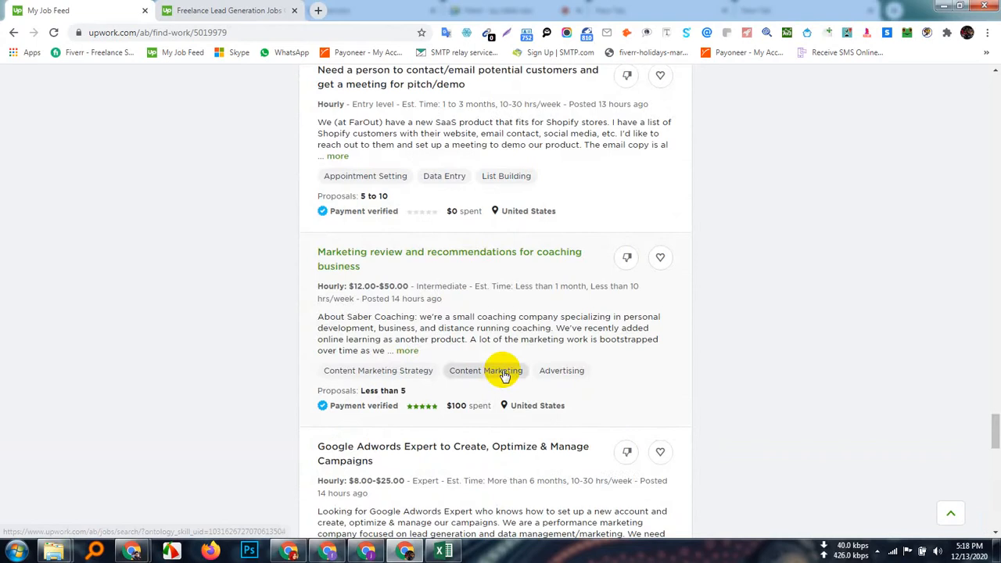
pyautogui.scroll(-2, 505, 376)
pyautogui.scroll(-2, 505, 376)
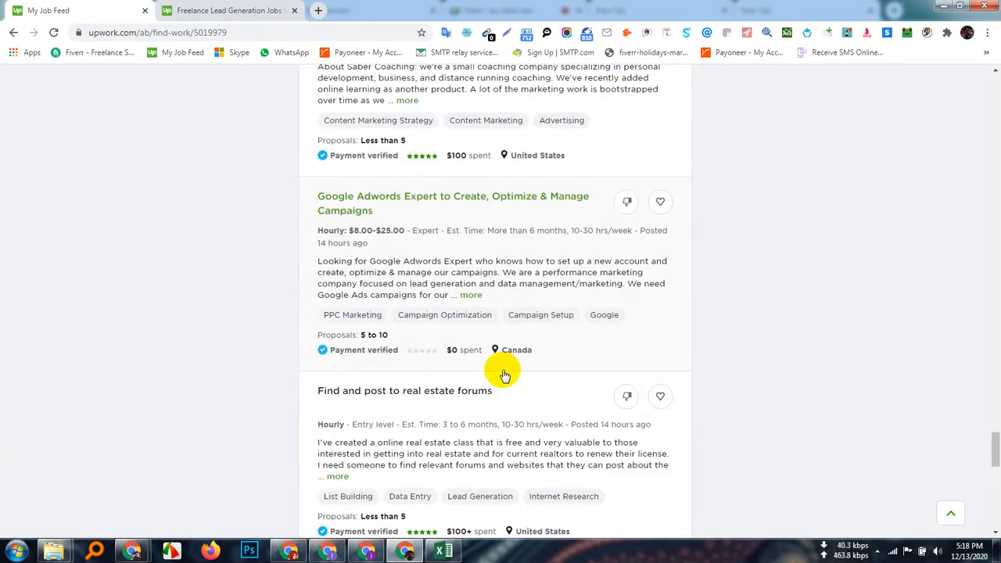
pyautogui.scroll(-2, 505, 376)
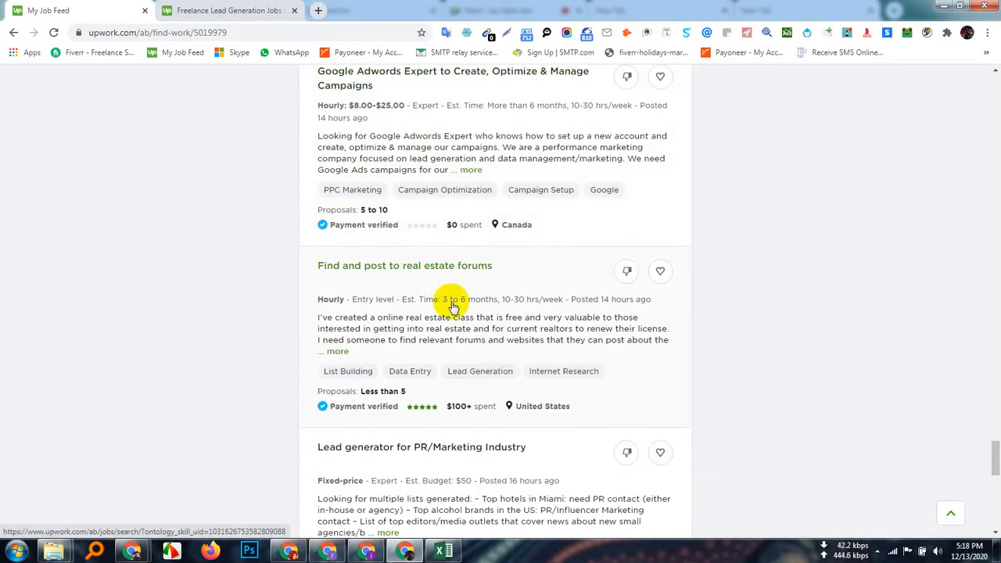
pyautogui.scroll(-2, 444, 372)
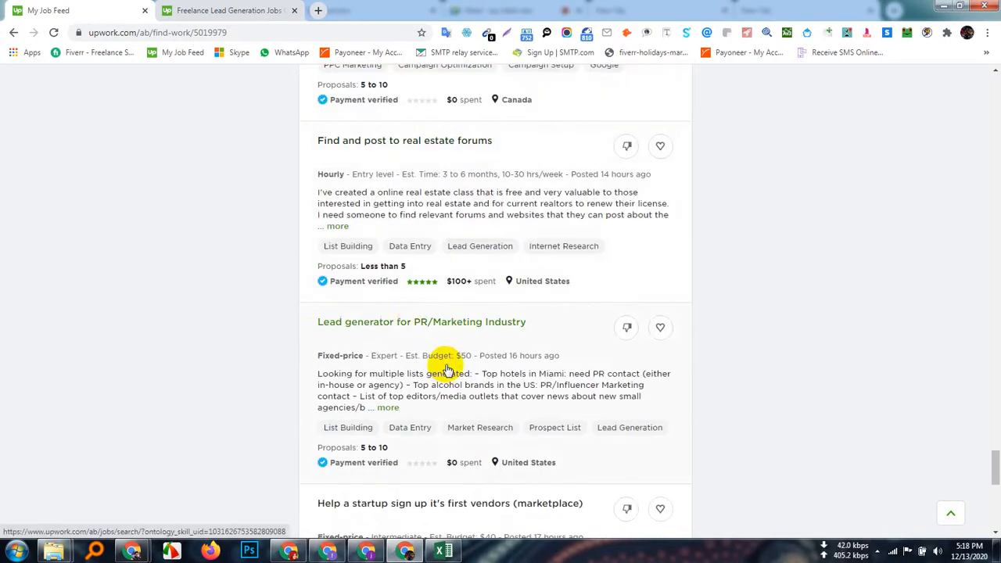
pyautogui.scroll(-2, 547, 387)
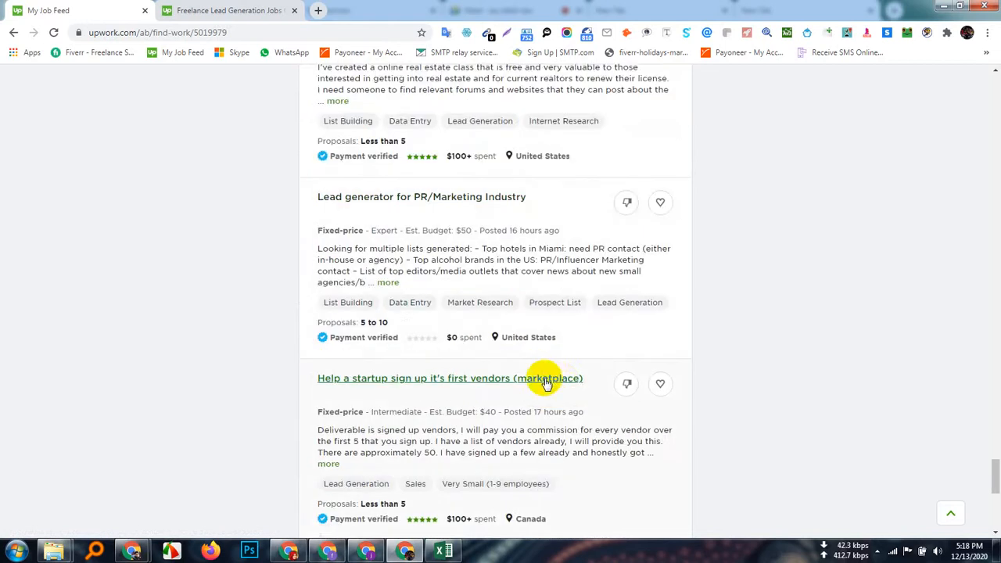
pyautogui.scroll(-3, 563, 411)
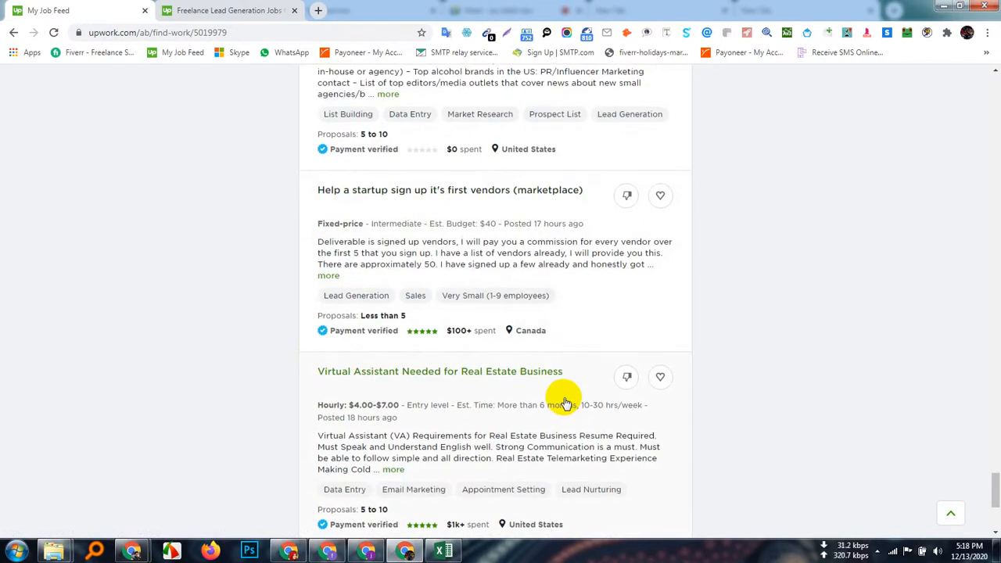
pyautogui.scroll(-2, 563, 398)
# Step: Load another batch of jobs and skim the older listings for their proposals and client details
pyautogui.click(379, 446)
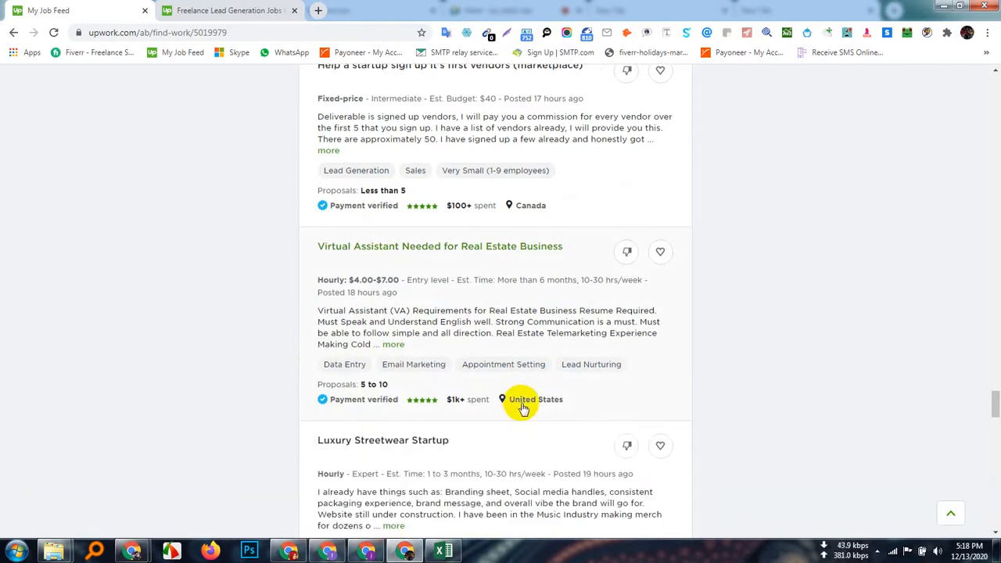
pyautogui.scroll(-4, 522, 407)
pyautogui.scroll(-4, 524, 406)
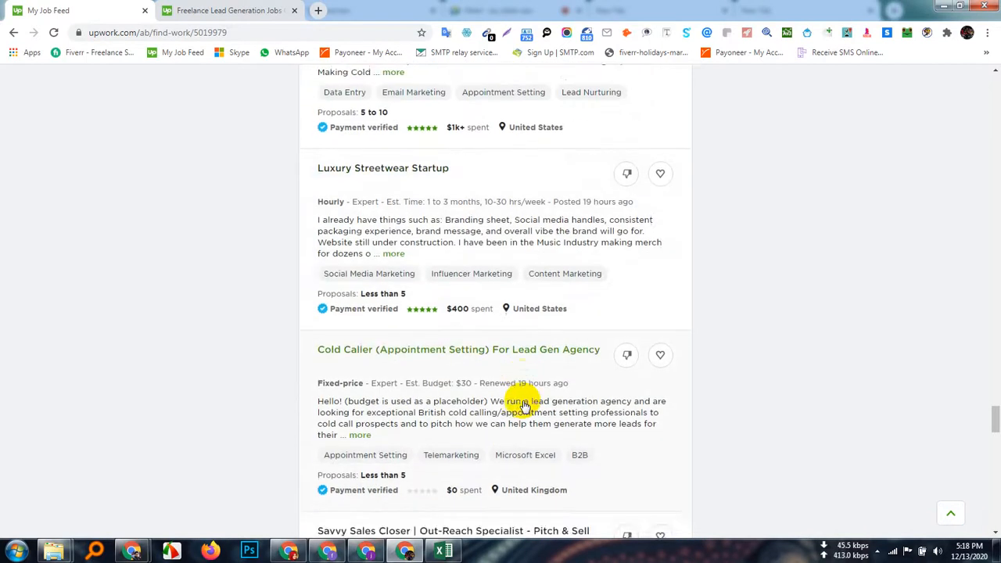
pyautogui.scroll(-2, 524, 406)
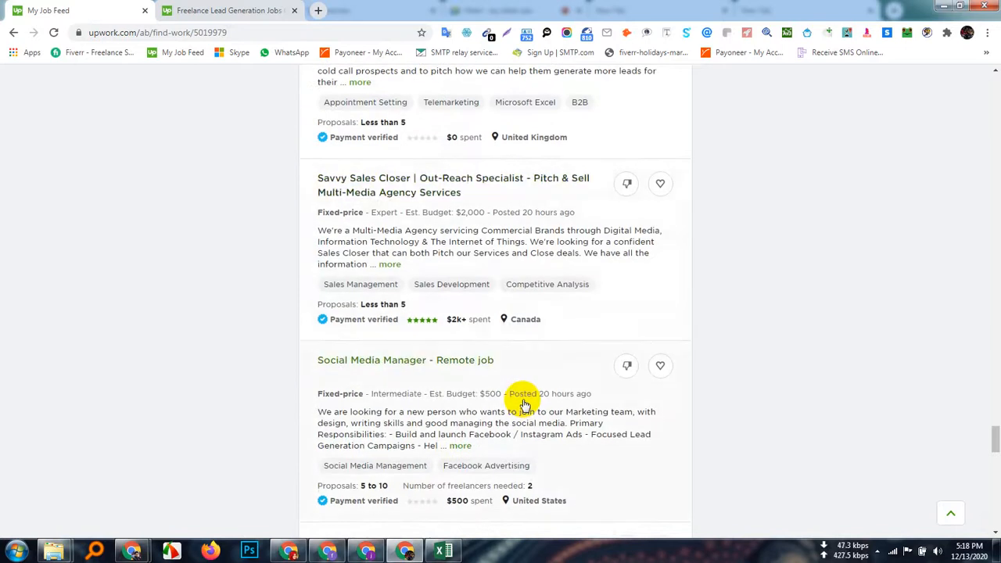
pyautogui.scroll(-3, 524, 404)
pyautogui.scroll(-3, 524, 403)
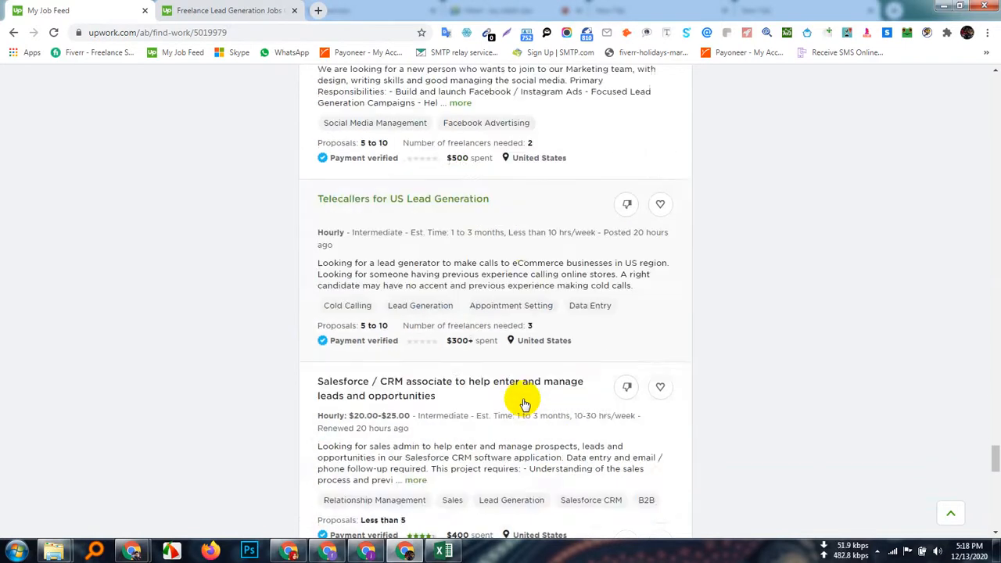
# Step: Check the options of the saved search "lead generation new 2020" and open it in the job search
pyautogui.scroll(15, 525, 398)
pyautogui.scroll(-20, 371, 171)
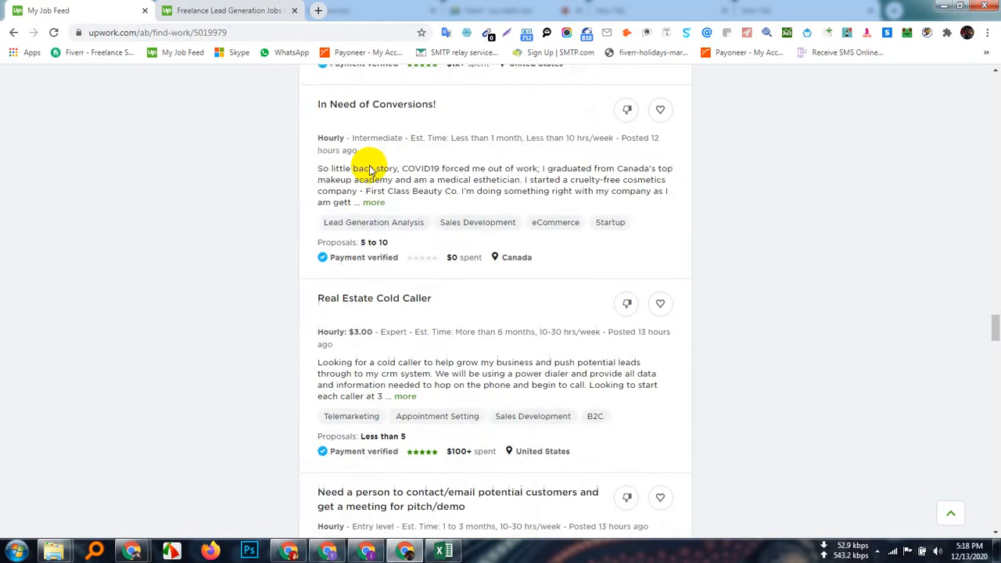
pyautogui.scroll(20, 371, 171)
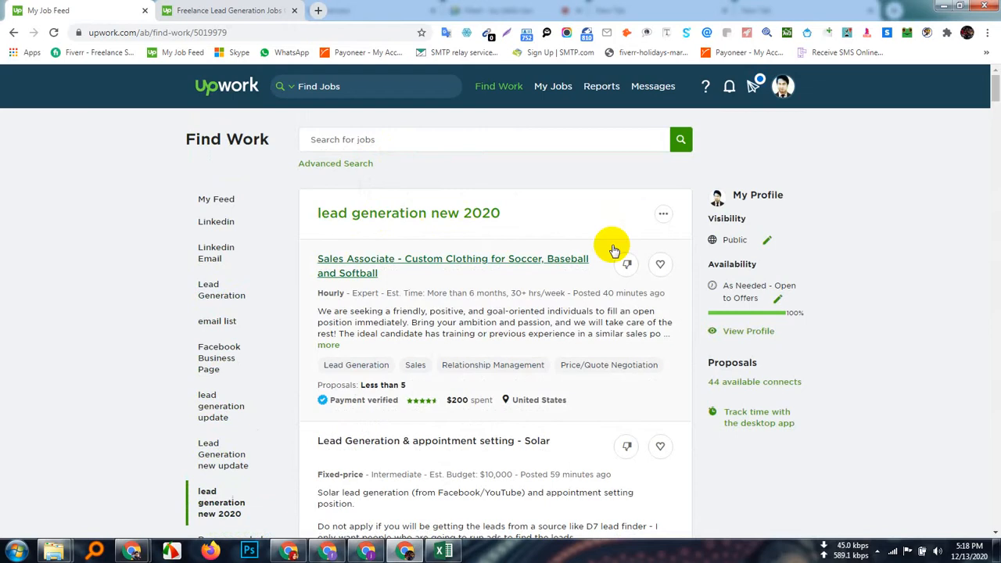
pyautogui.click(663, 216)
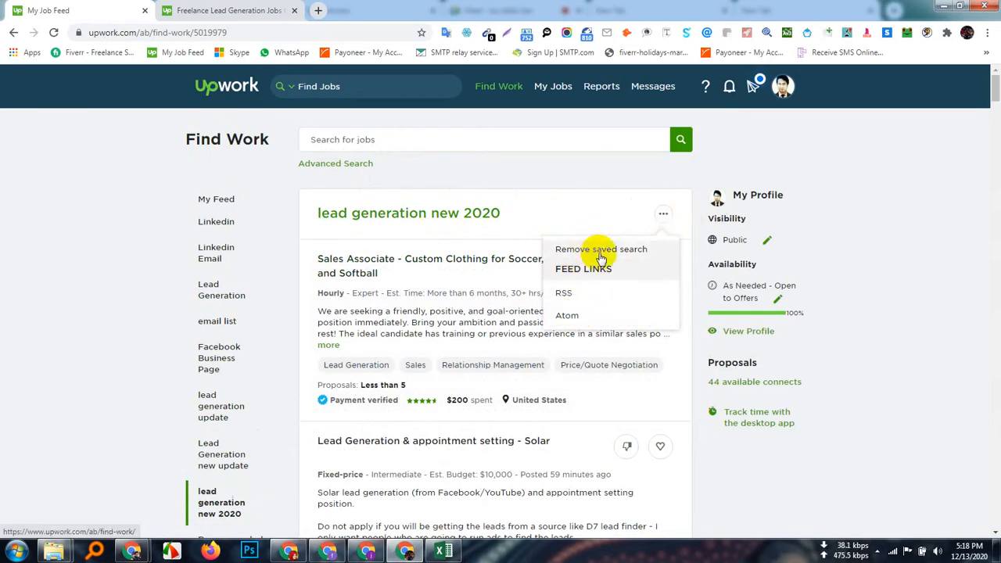
pyautogui.click(510, 211)
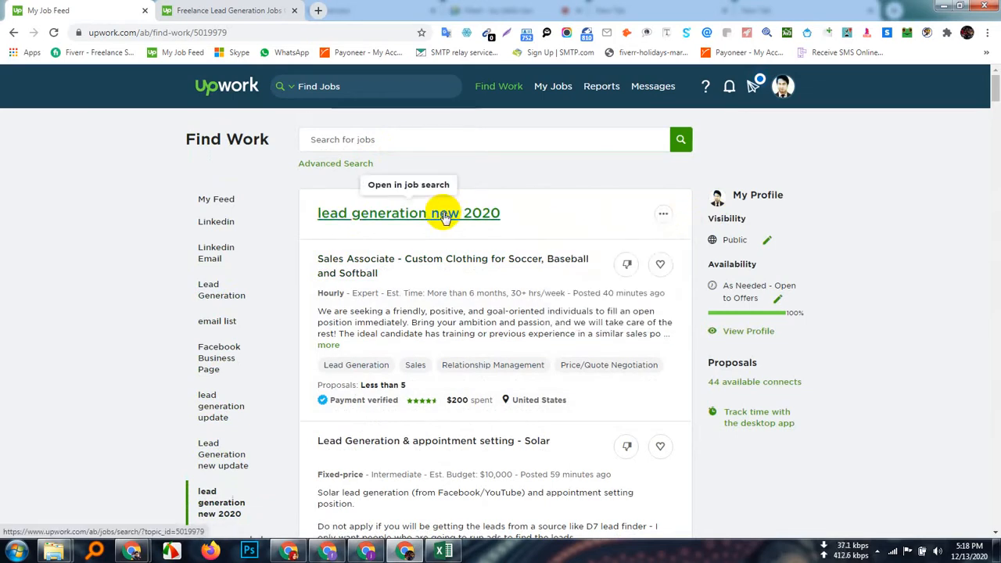
pyautogui.click(444, 216)
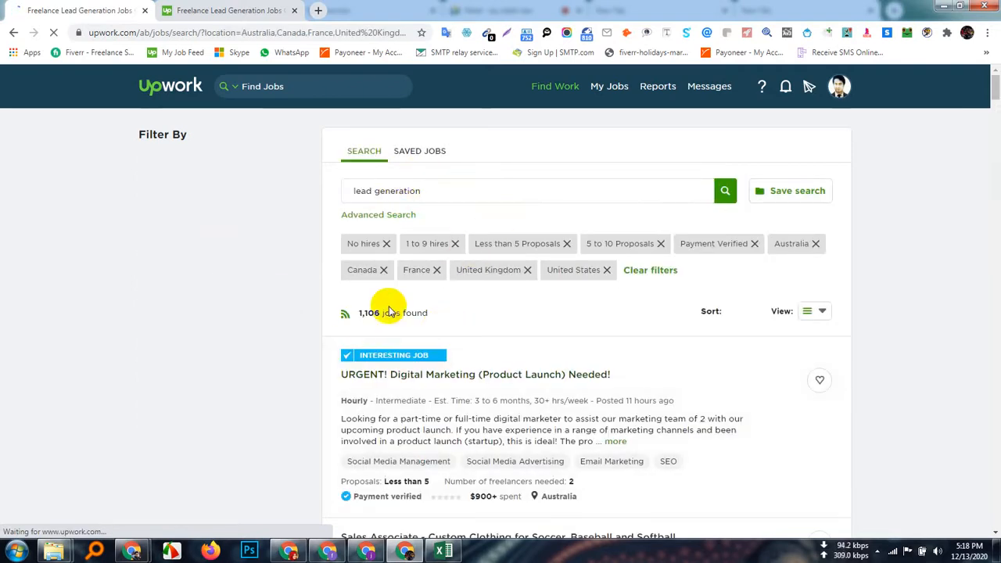
# Step: Replace the search term with "Linkedin" and run the job search with the same filters applied
pyautogui.click(429, 189)
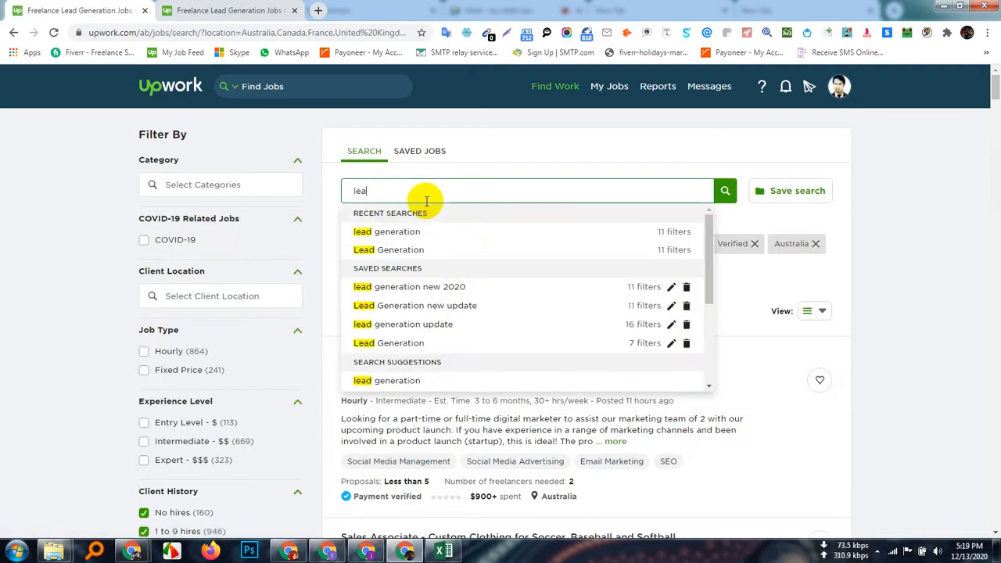
pyautogui.press('BackSpace')
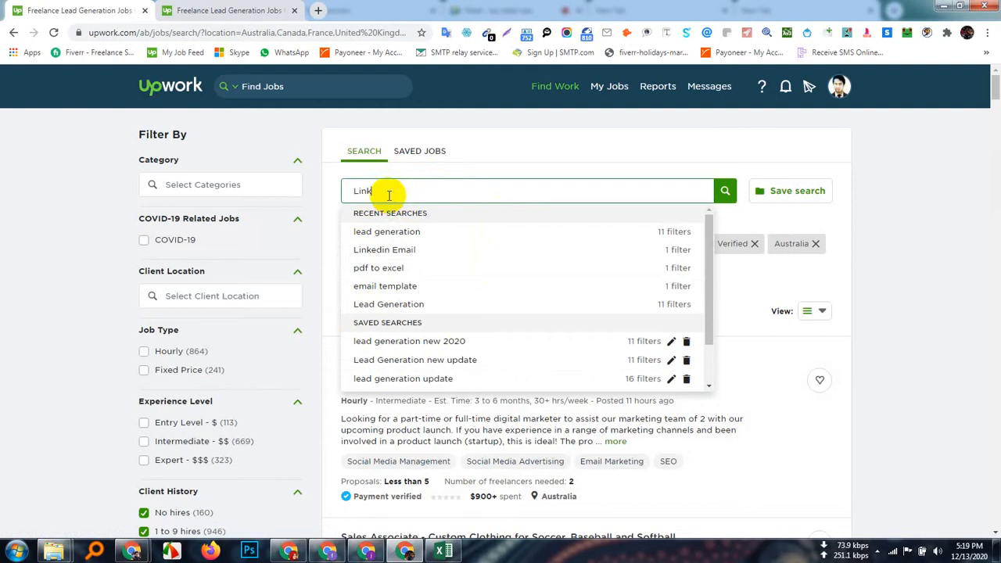
pyautogui.write('Linkedin')
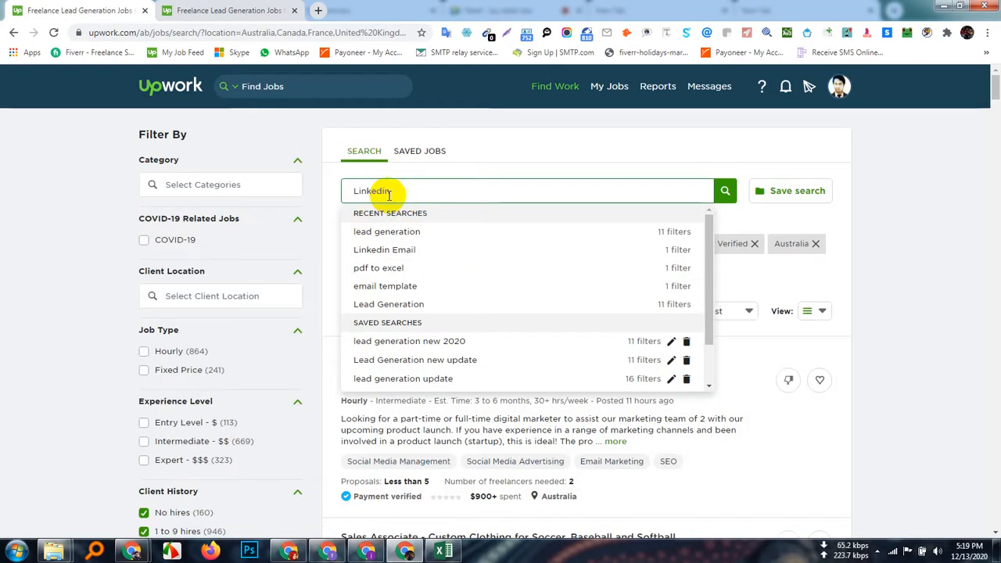
pyautogui.press('Return')
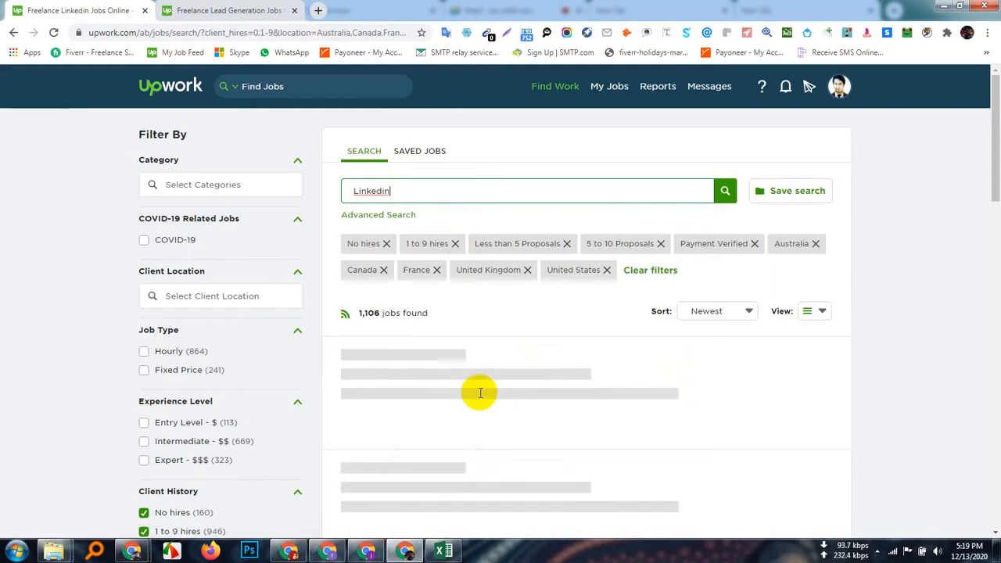
# Step: Browse the filtered Linkedin jobs, examining their rates, proposals, payment verification, client spending and location
pyautogui.scroll(-2, 479, 392)
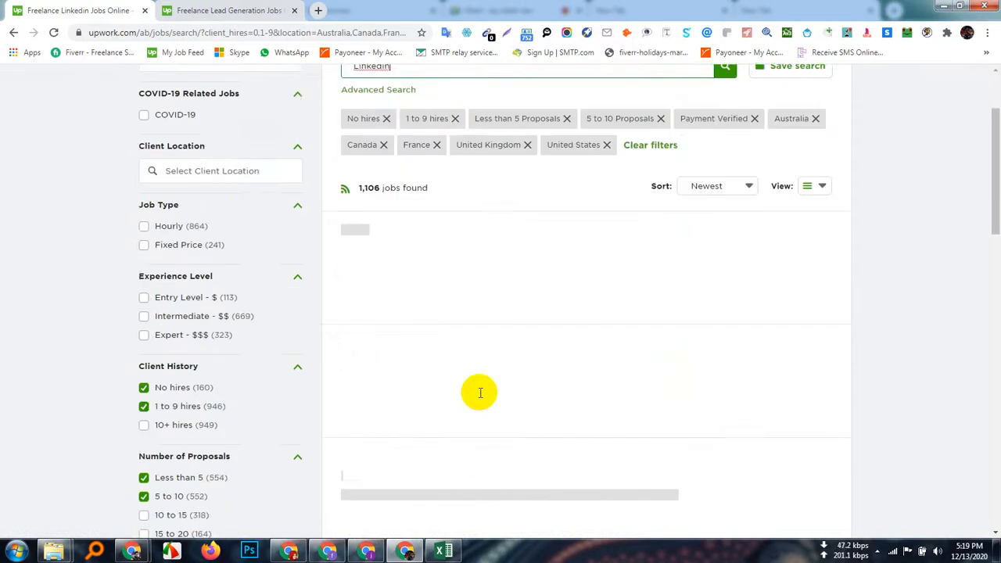
pyautogui.scroll(2, 479, 392)
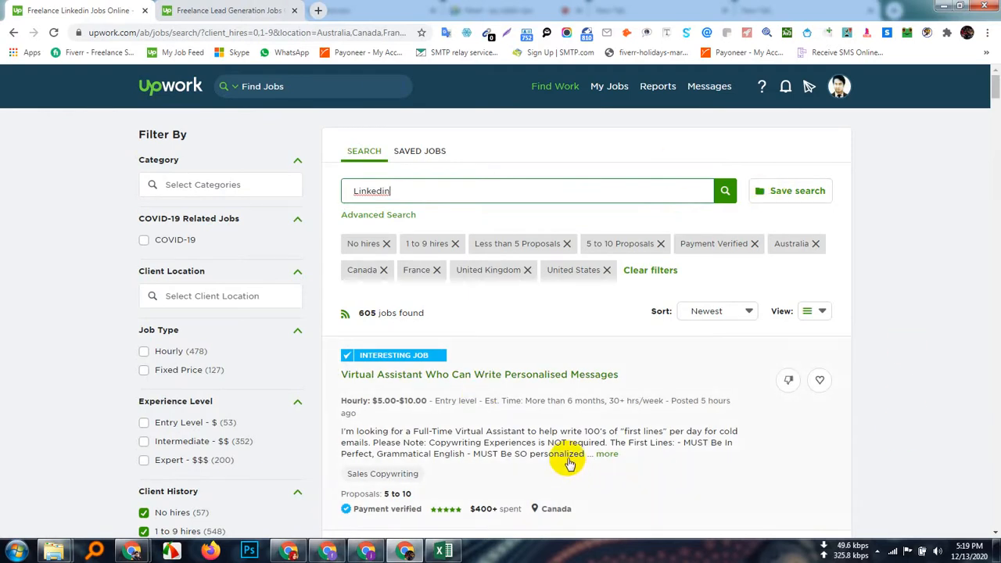
pyautogui.scroll(-3, 571, 457)
pyautogui.scroll(-3, 570, 452)
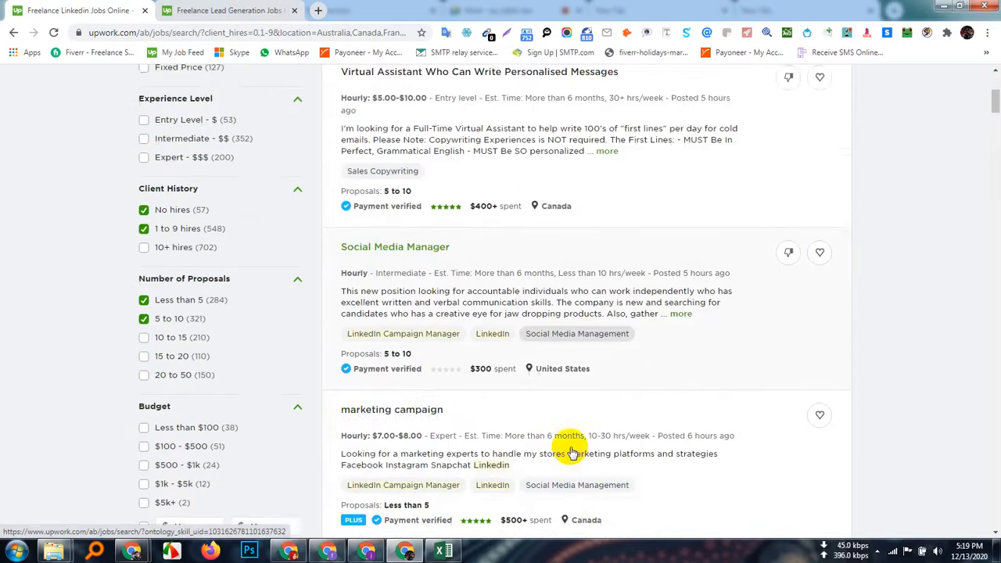
pyautogui.scroll(-3, 574, 446)
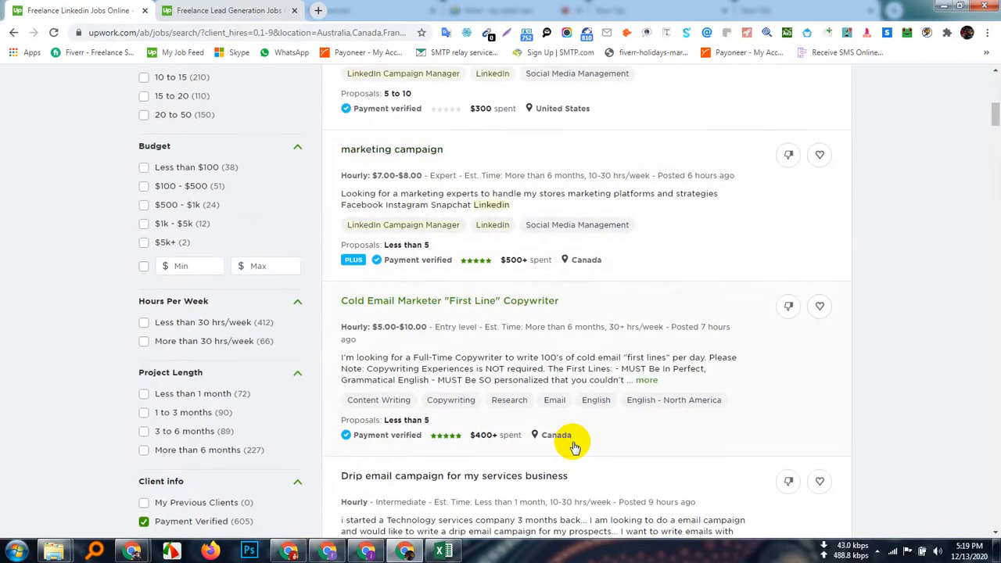
pyautogui.scroll(-3, 575, 446)
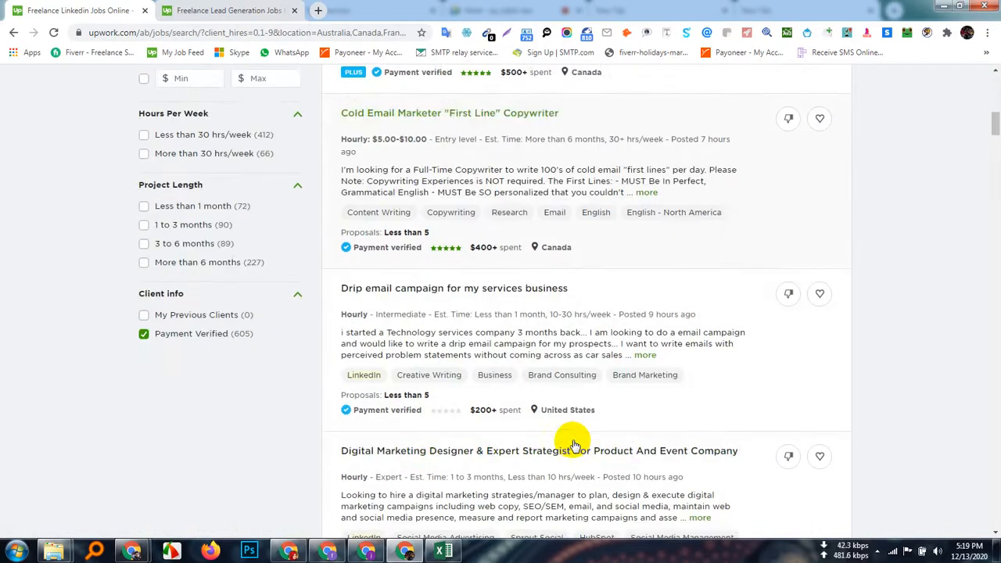
pyautogui.scroll(-2, 574, 446)
pyautogui.scroll(-2, 574, 444)
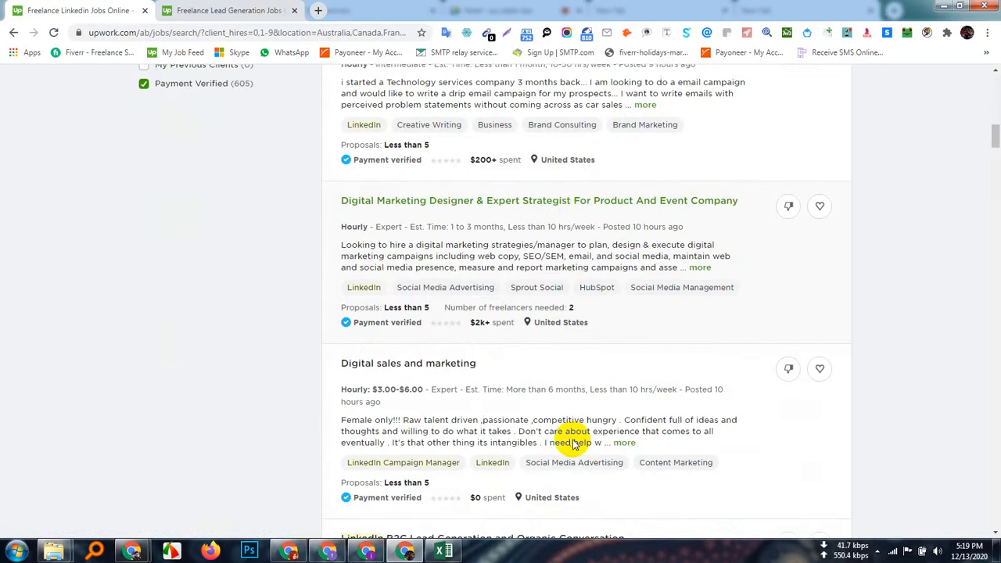
# Step: Open the job "LinkedIn B2C Lead Generation and Organic Conversation" and read its title and description
pyautogui.scroll(-3, 575, 444)
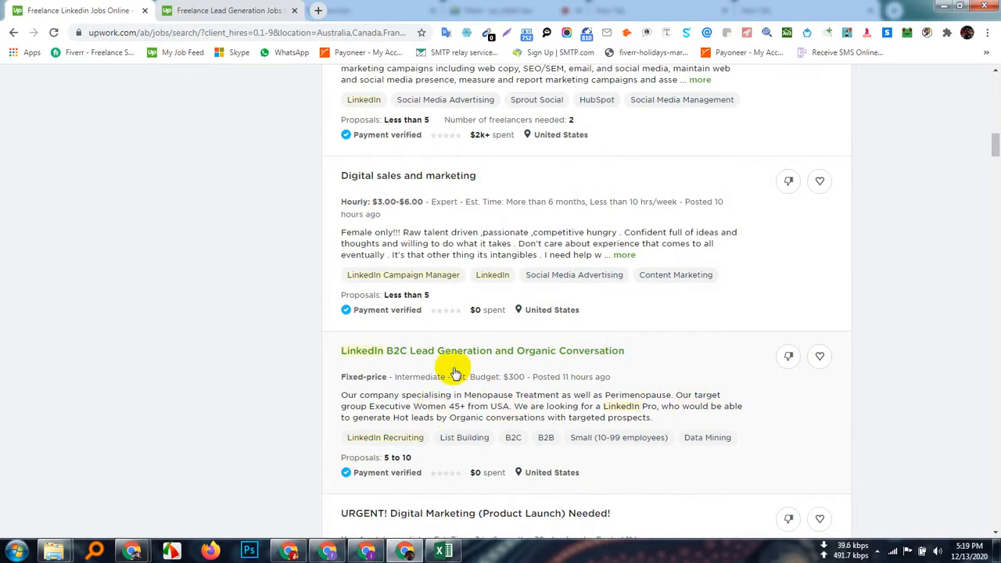
pyautogui.click(497, 365)
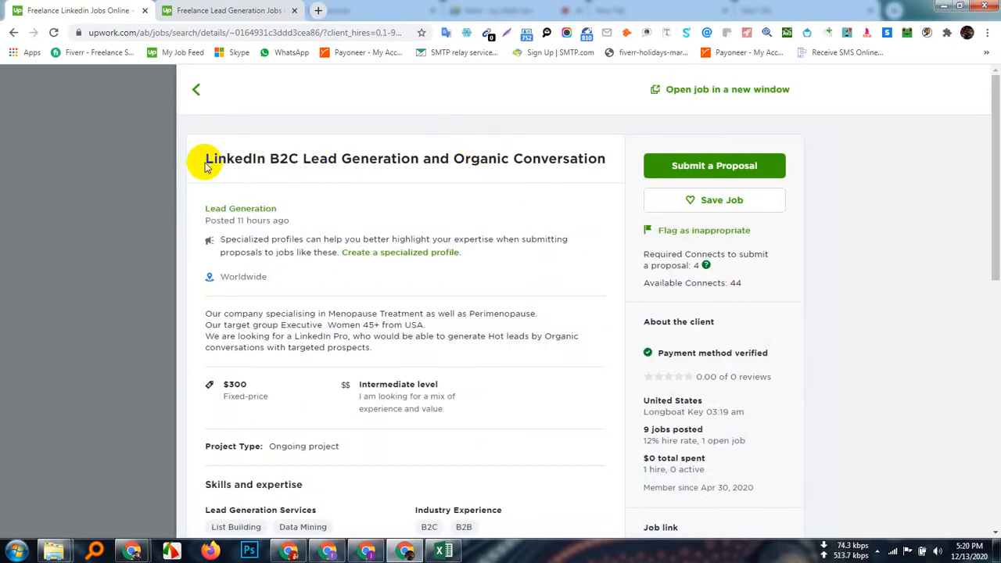
pyautogui.moveTo(206, 166); pyautogui.dragTo(606, 170)
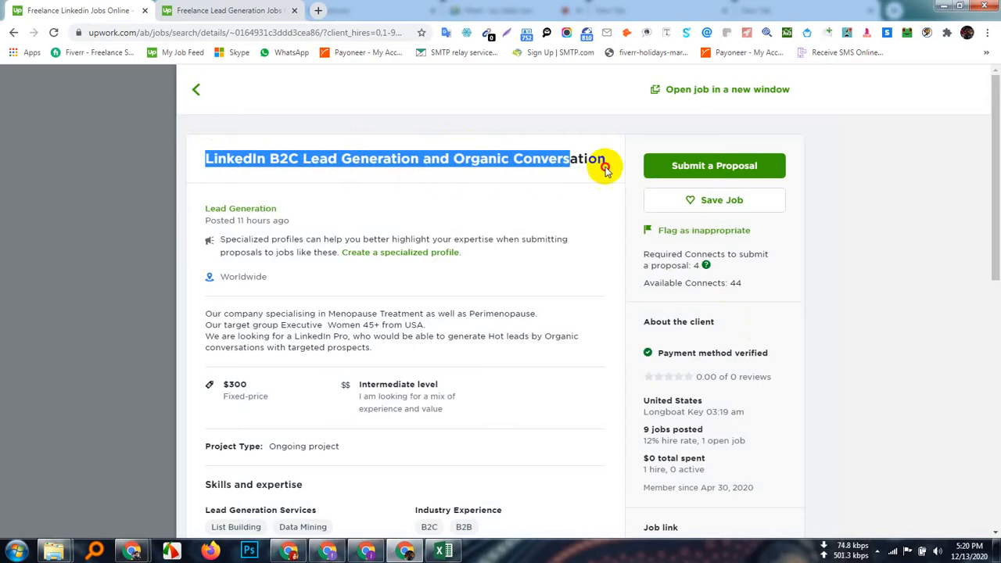
pyautogui.click(561, 172)
pyautogui.moveTo(611, 159); pyautogui.dragTo(202, 155)
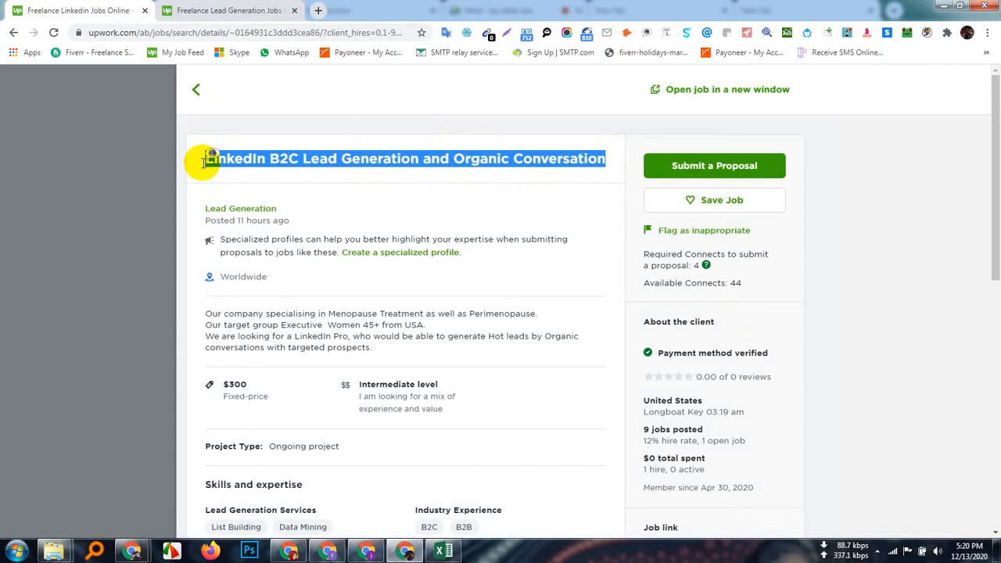
pyautogui.click(449, 190)
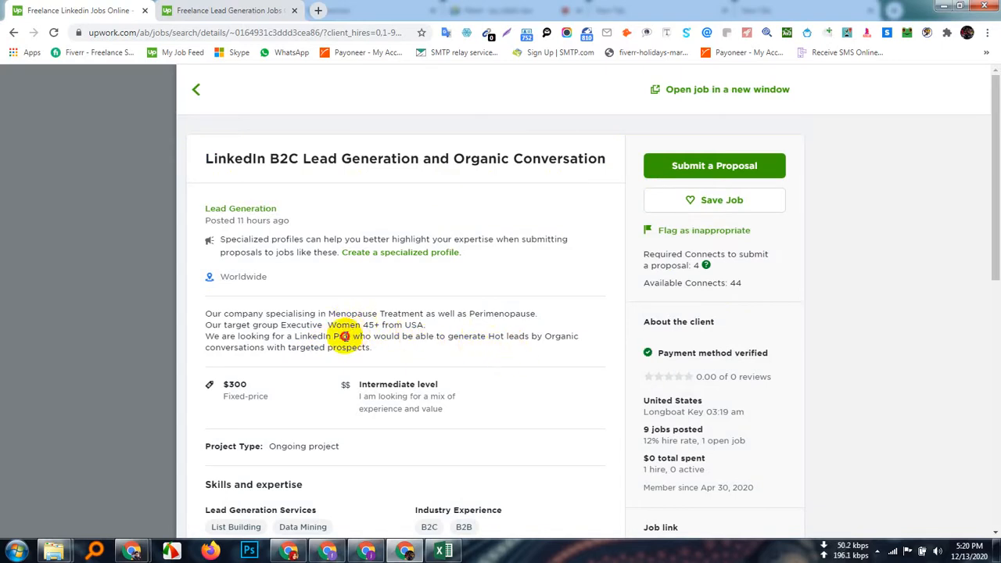
pyautogui.moveTo(344, 336); pyautogui.dragTo(293, 337)
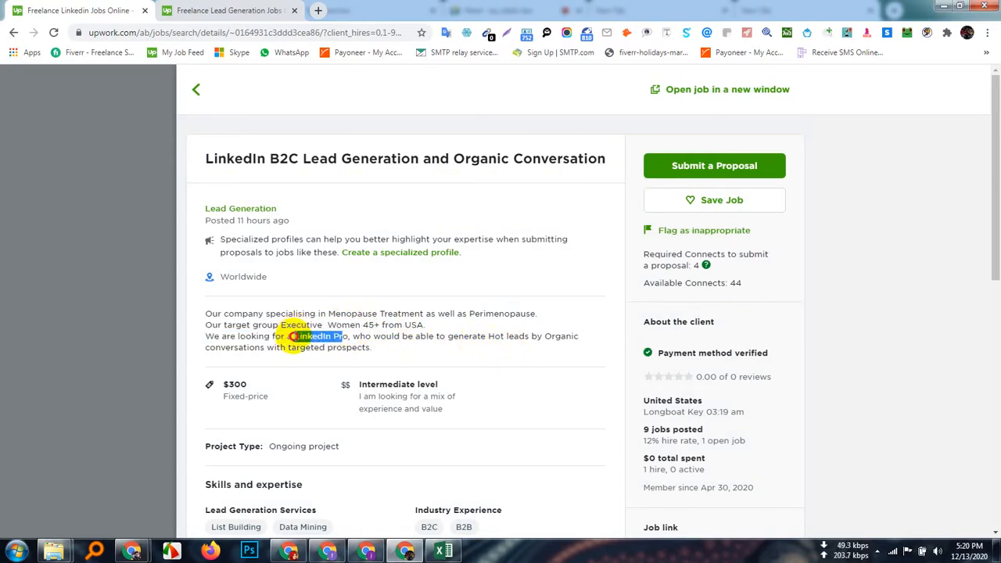
pyautogui.click(379, 350)
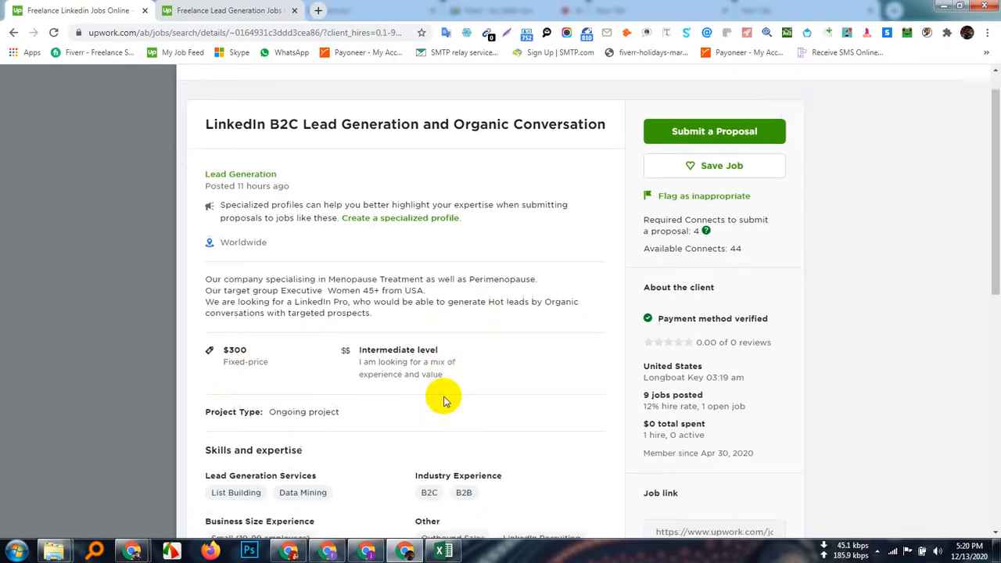
# Step: Review the job's required skills and its activity section, including interviews, invites sent and unanswered invites
pyautogui.scroll(-3, 441, 398)
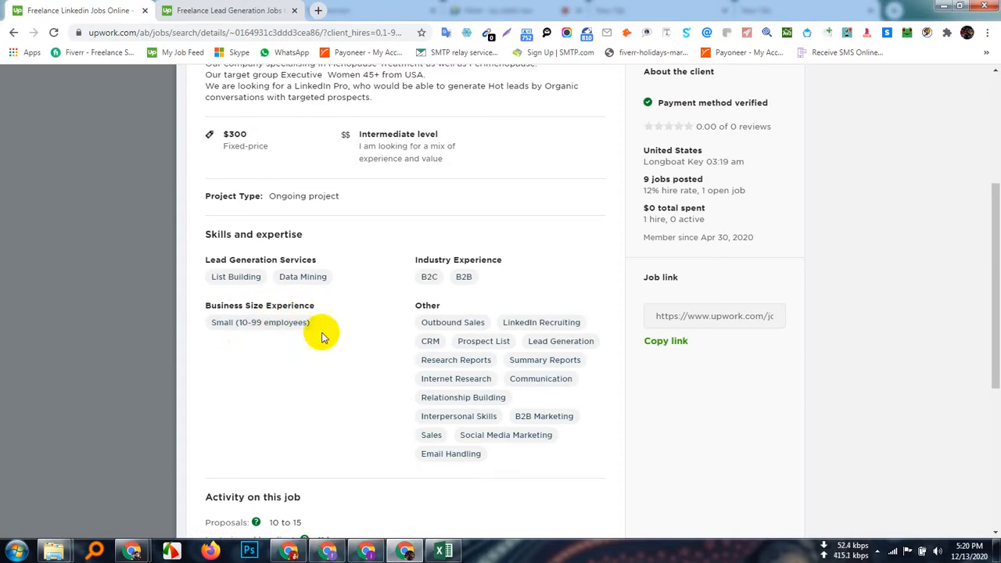
pyautogui.scroll(1, 399, 422)
pyautogui.scroll(1, 399, 422)
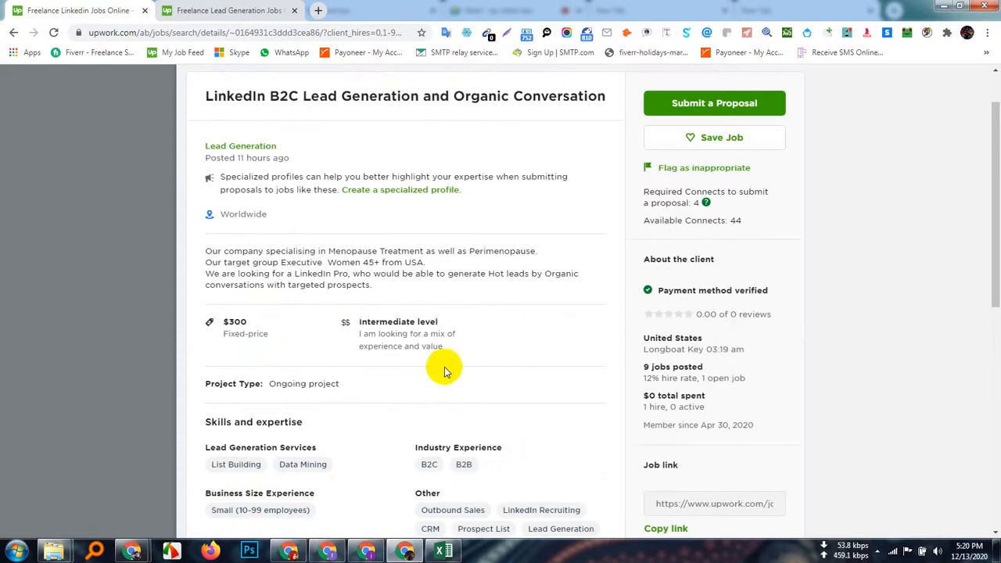
pyautogui.scroll(-2, 453, 371)
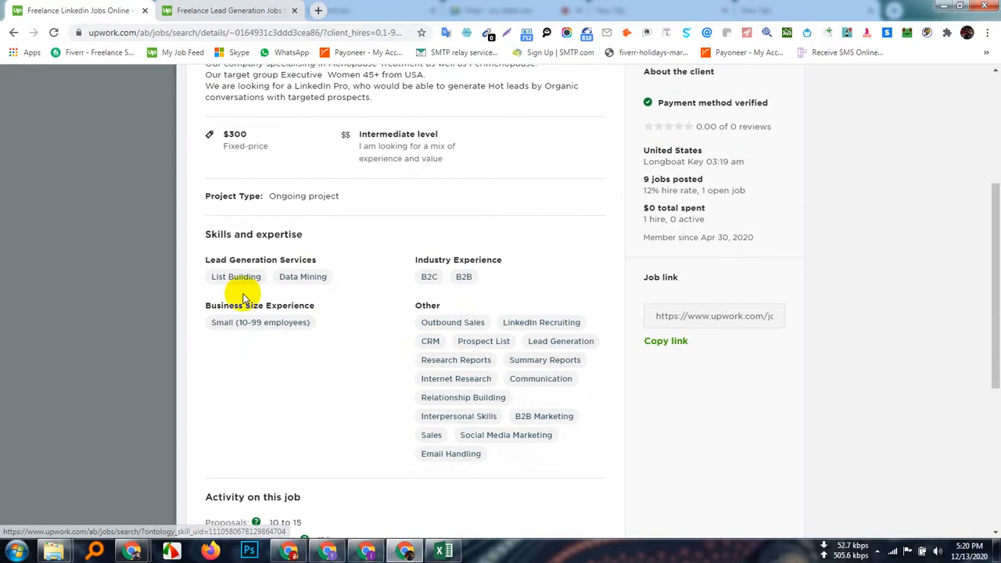
pyautogui.scroll(-2, 477, 379)
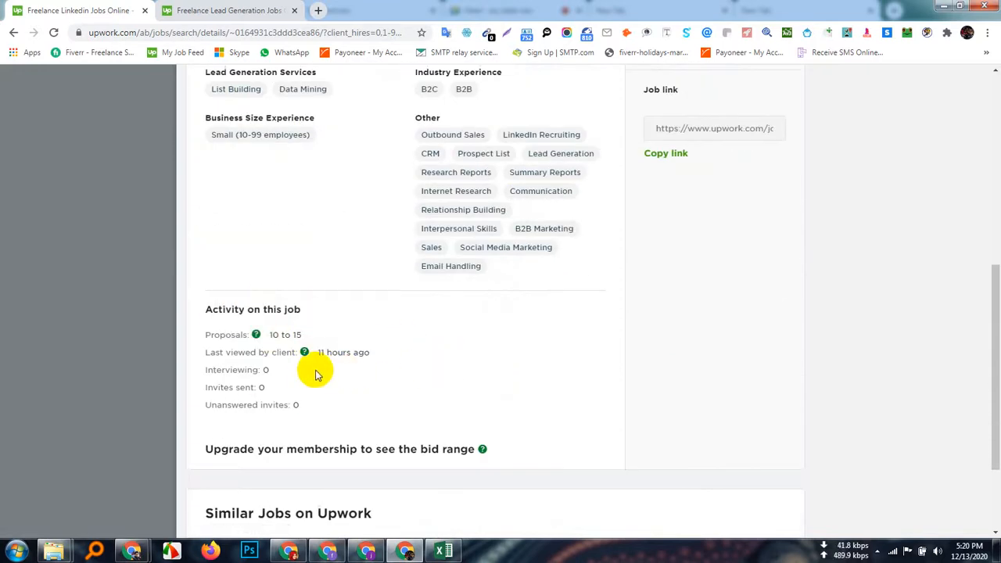
pyautogui.click(276, 373)
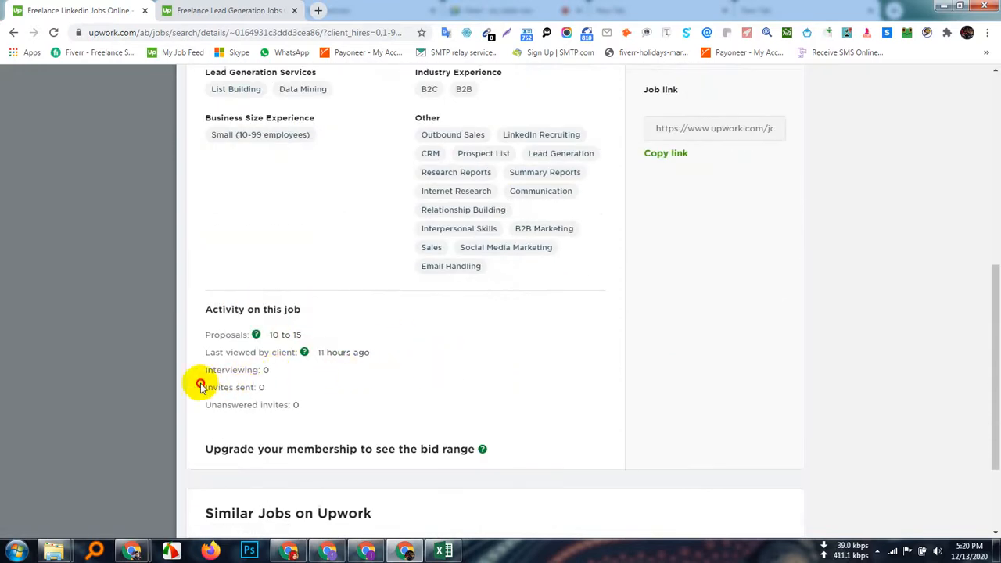
pyautogui.click(283, 393)
pyautogui.moveTo(282, 393); pyautogui.dragTo(212, 386)
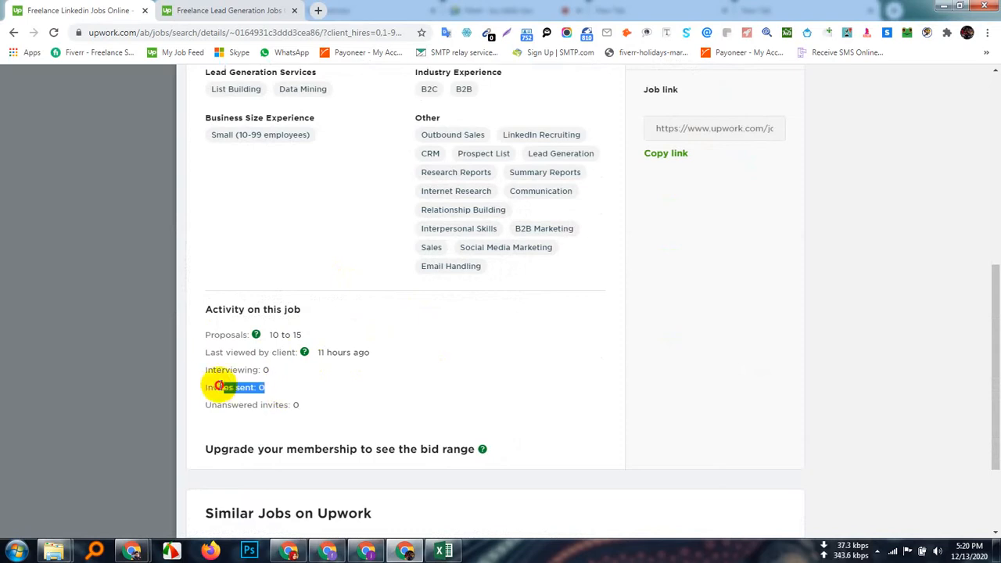
pyautogui.moveTo(290, 406); pyautogui.dragTo(217, 415)
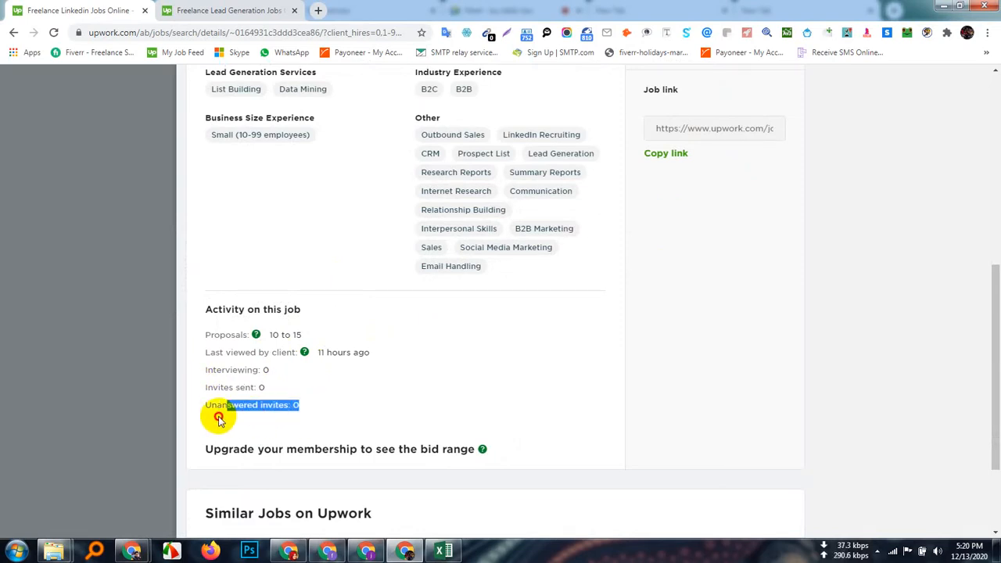
# Step: Check the client's total spending, hires and hire rate in the job's client information
pyautogui.scroll(2, 395, 368)
pyautogui.scroll(4, 403, 350)
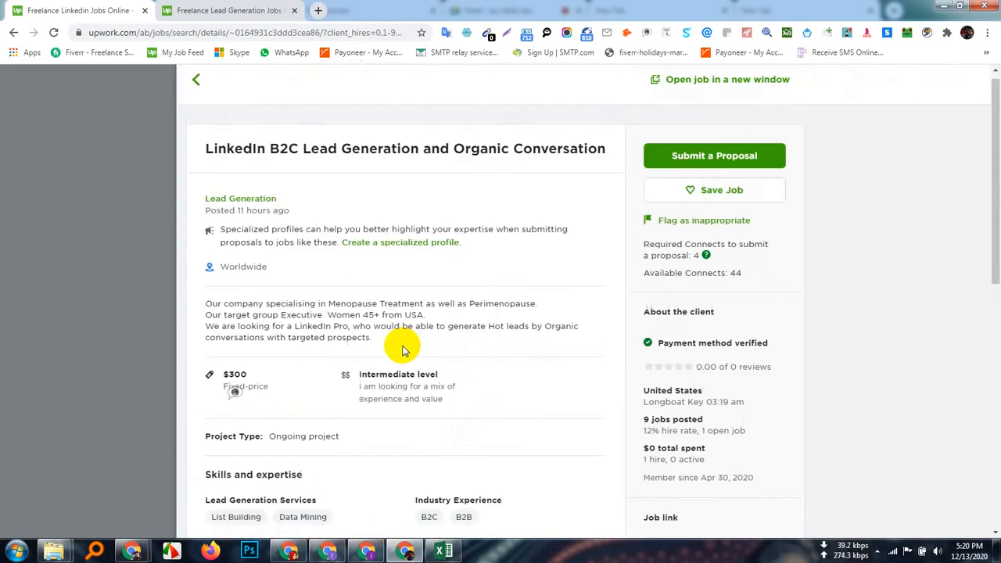
pyautogui.scroll(-2, 403, 348)
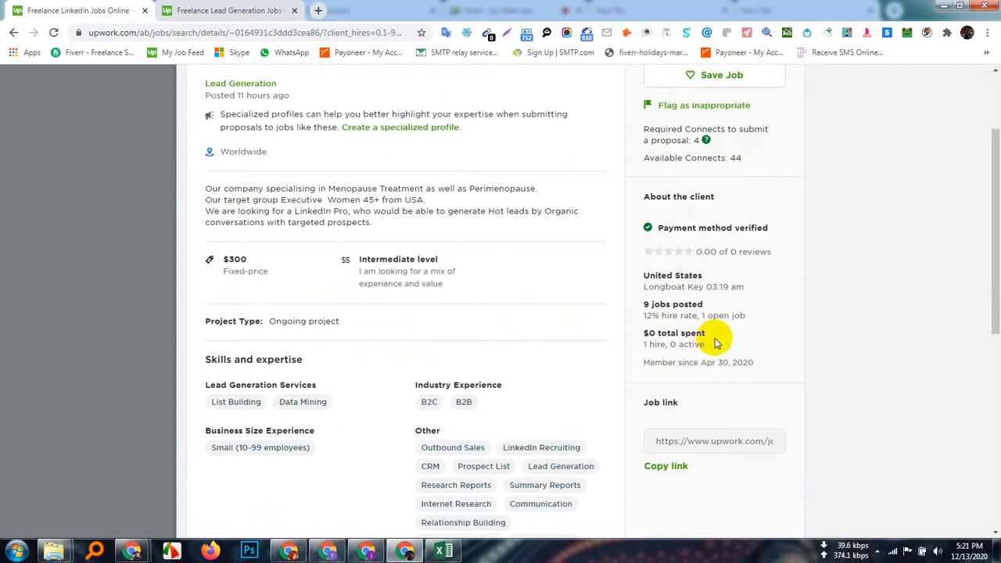
pyautogui.moveTo(705, 345); pyautogui.dragTo(639, 344)
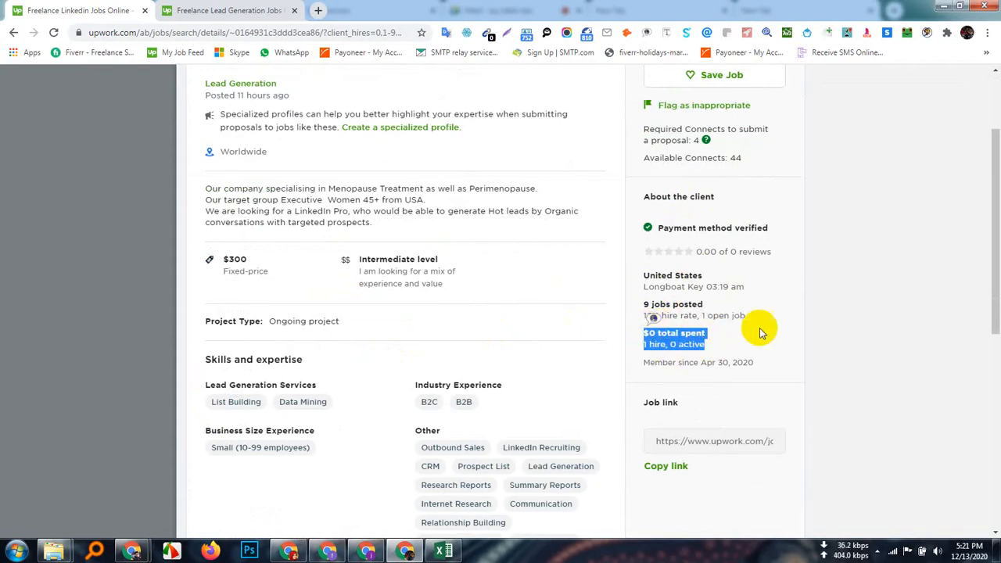
pyautogui.moveTo(770, 312); pyautogui.dragTo(645, 316)
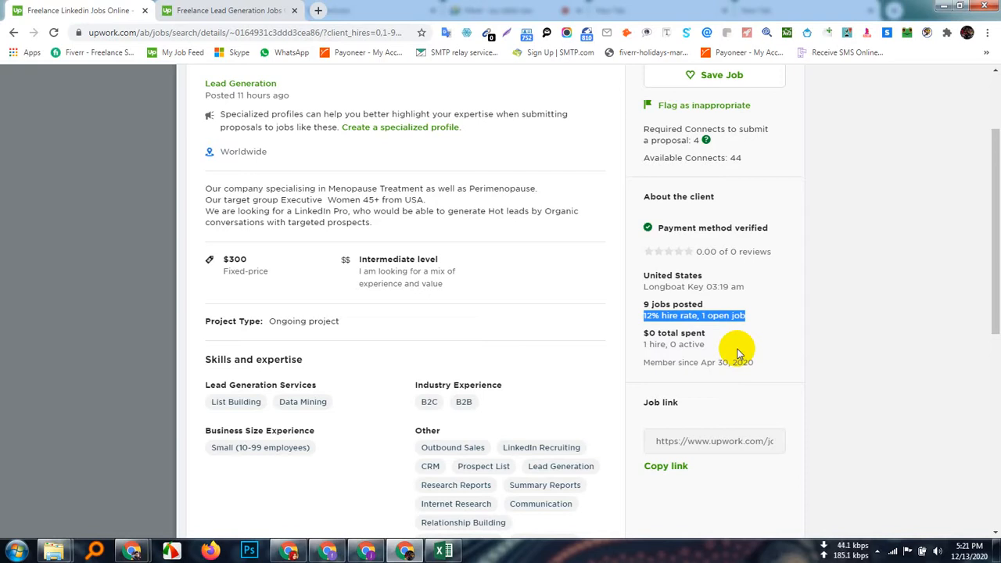
# Step: Close and reopen the "LinkedIn B2C Lead Generation and Organic Conversation" job, and start a proposal for it
pyautogui.click(935, 275)
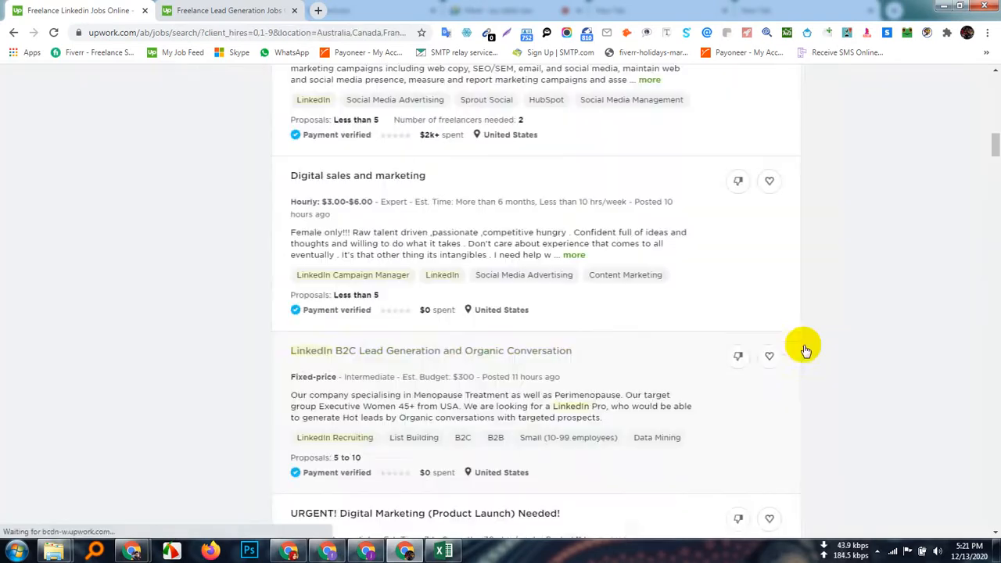
pyautogui.click(512, 352)
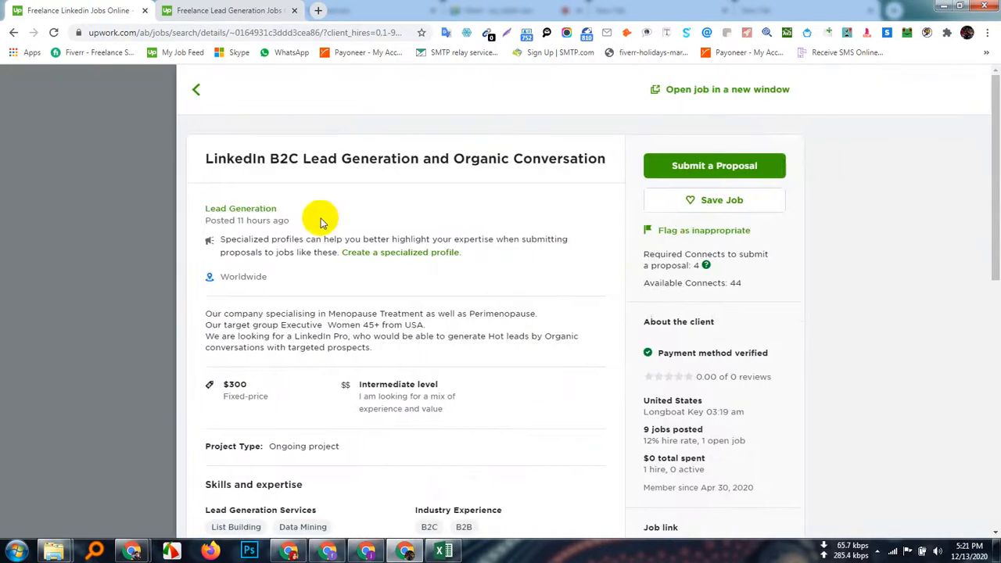
pyautogui.click(721, 164)
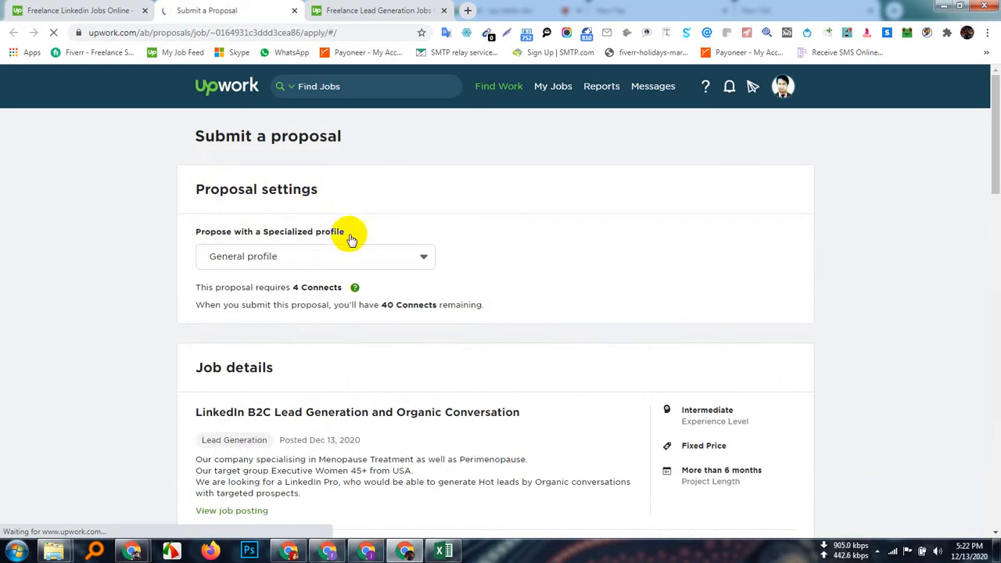
# Step: Select General profile for the proposal and check the Connects it requires and leaves remaining
pyautogui.click(424, 259)
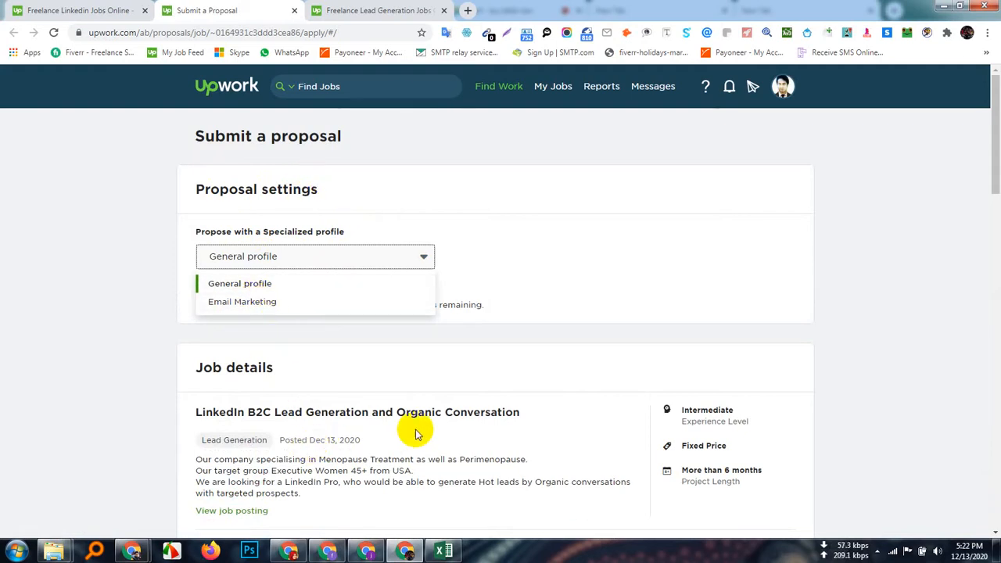
pyautogui.click(235, 283)
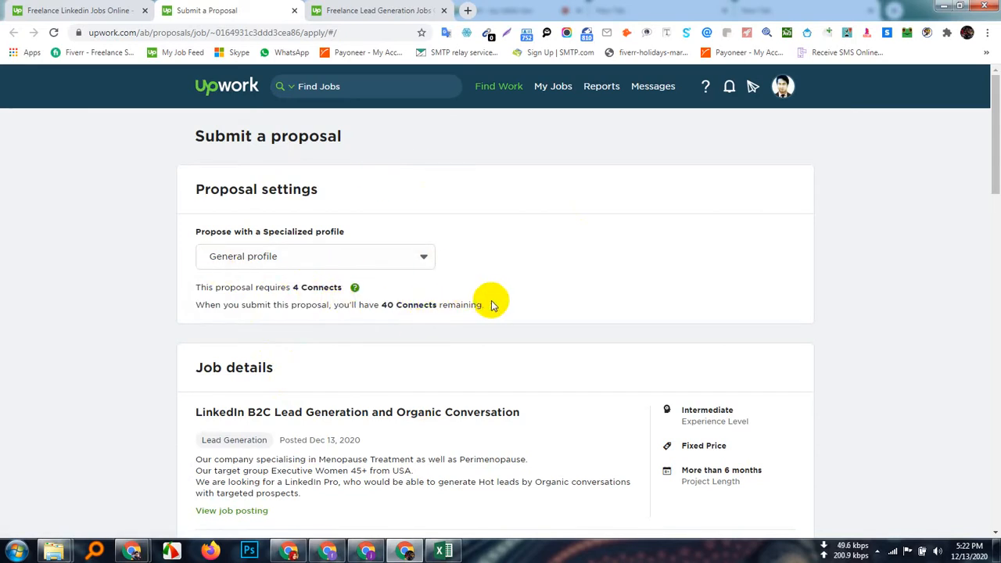
pyautogui.moveTo(490, 299); pyautogui.dragTo(357, 290)
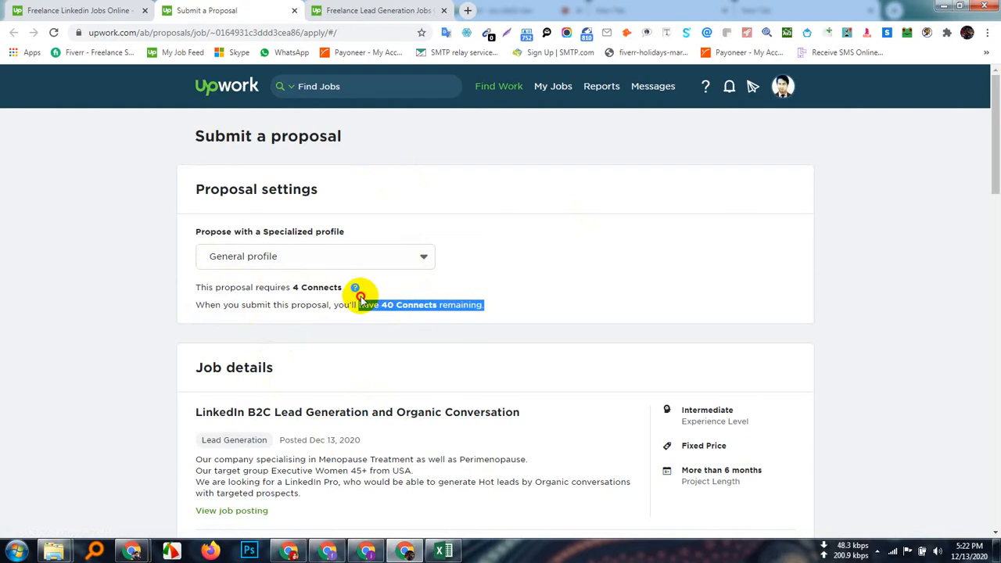
pyautogui.click(435, 330)
# Step: Compare the milestone and project payment options in the proposal terms and choose to be paid by project
pyautogui.scroll(-3, 464, 327)
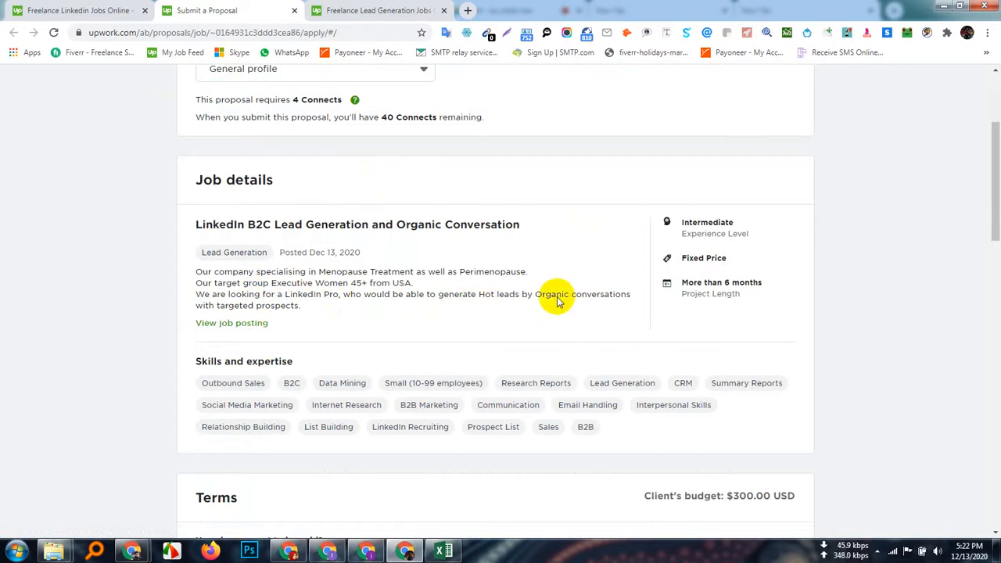
pyautogui.scroll(-5, 405, 366)
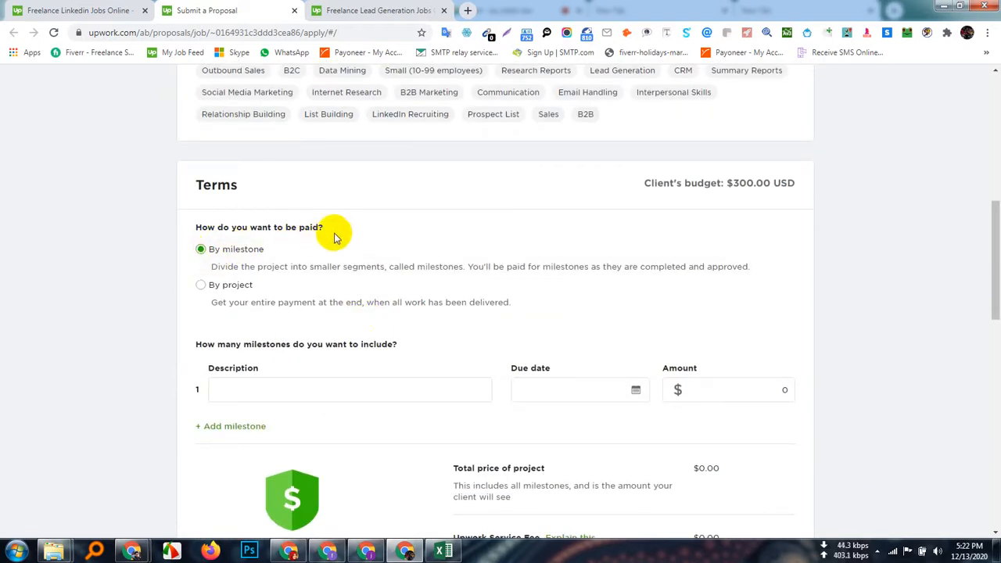
pyautogui.click(200, 287)
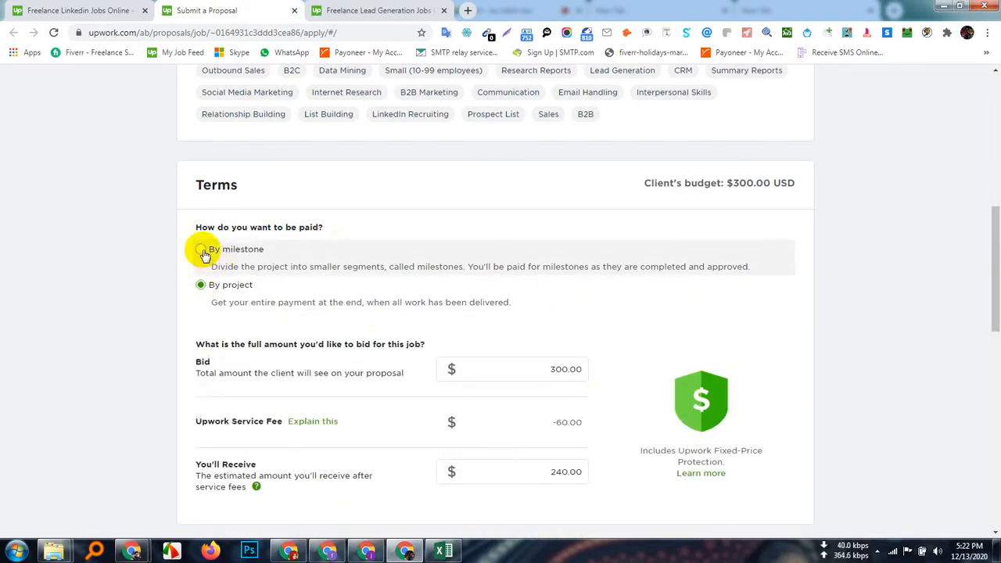
pyautogui.click(202, 251)
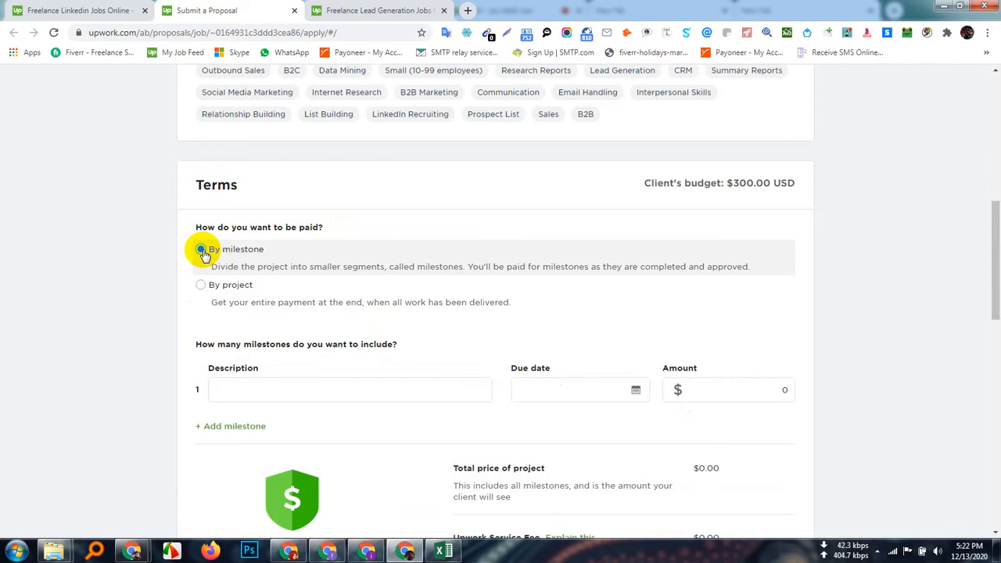
pyautogui.click(202, 286)
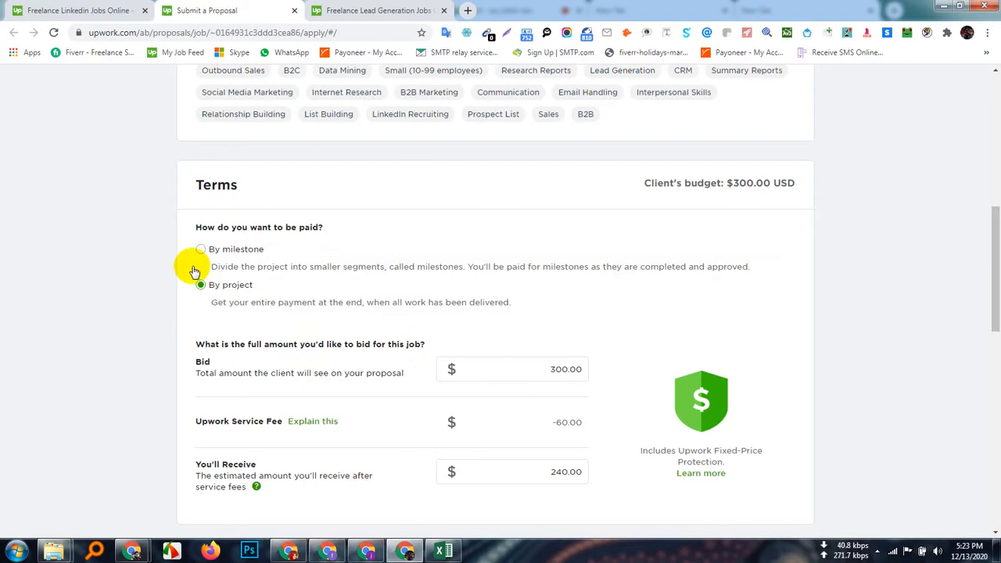
# Step: Review the proposal's service fee and estimated payout, and open the bid amount for editing
pyautogui.scroll(-1, 544, 318)
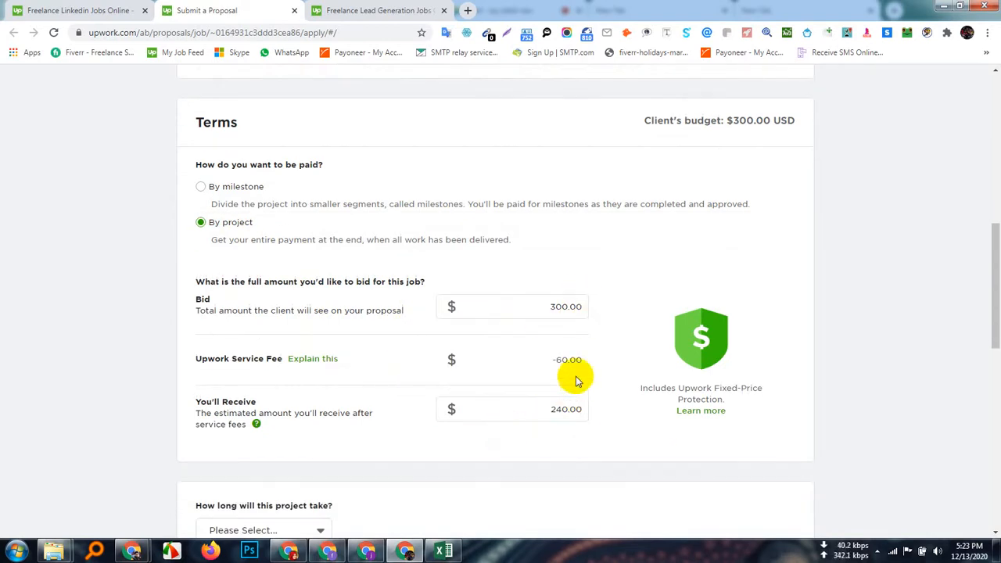
pyautogui.scroll(-1, 451, 393)
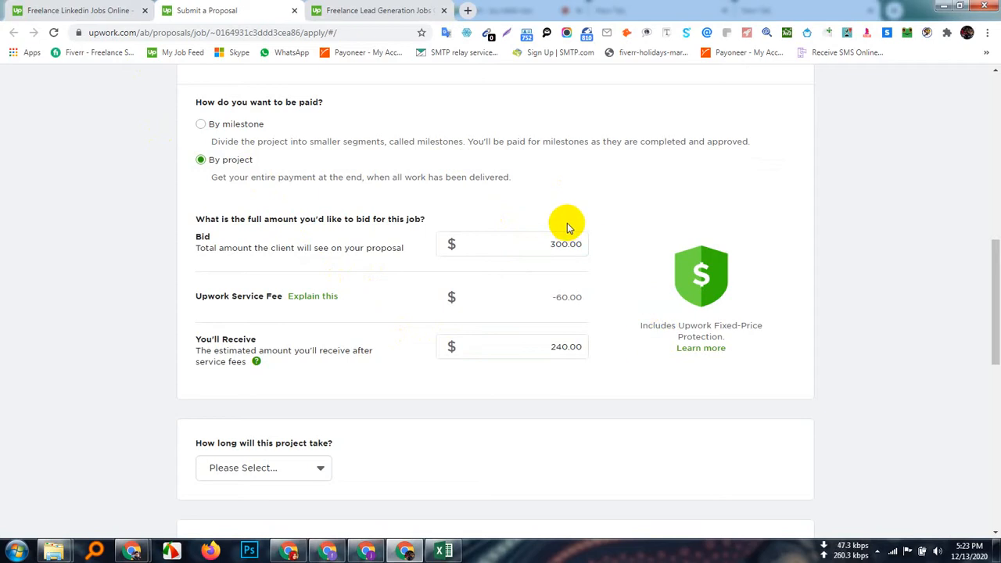
pyautogui.click(567, 248)
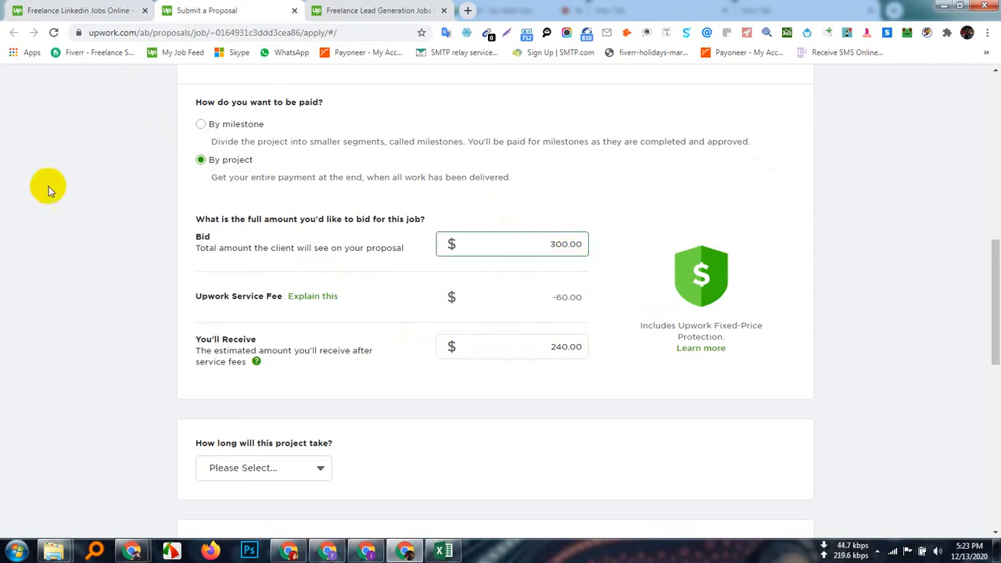
# Step: Set the proposal's project duration to Less than 1 month
pyautogui.scroll(-3, 438, 407)
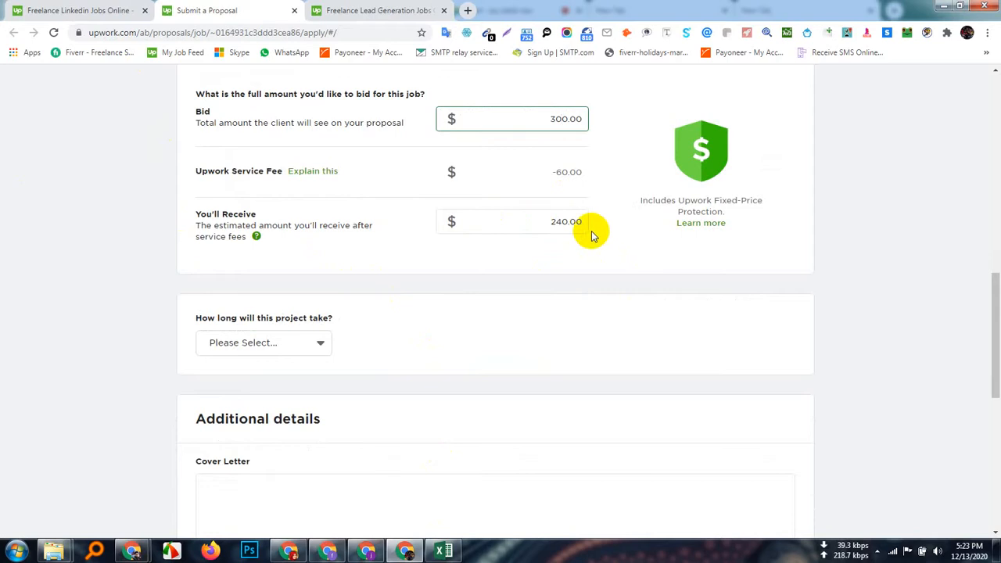
pyautogui.scroll(-1, 375, 397)
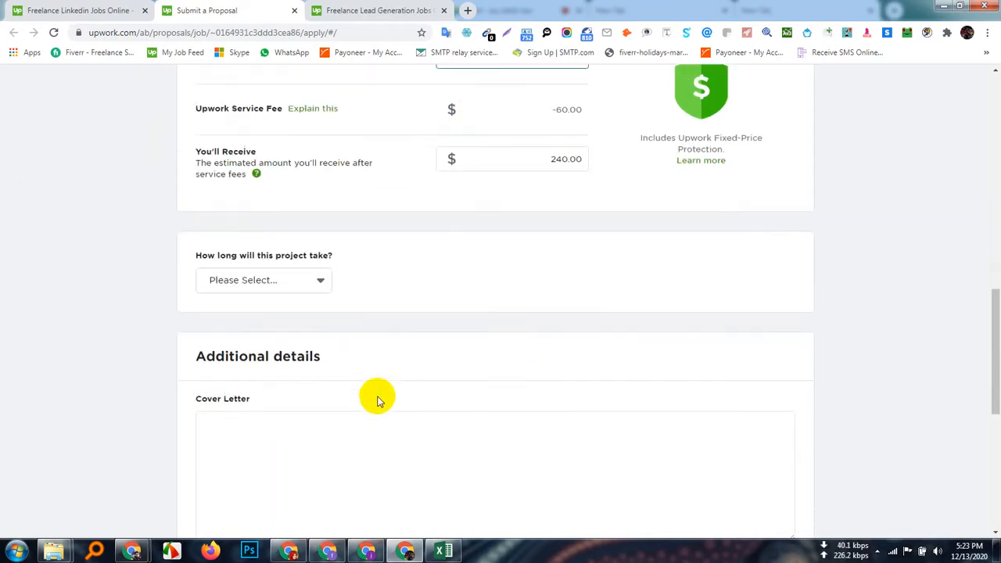
pyautogui.click(319, 280)
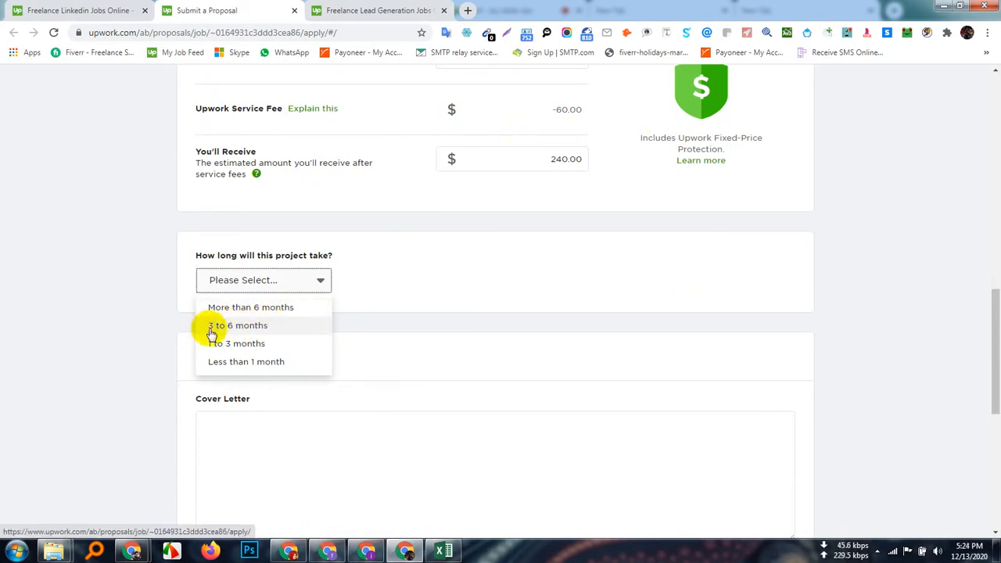
pyautogui.click(250, 361)
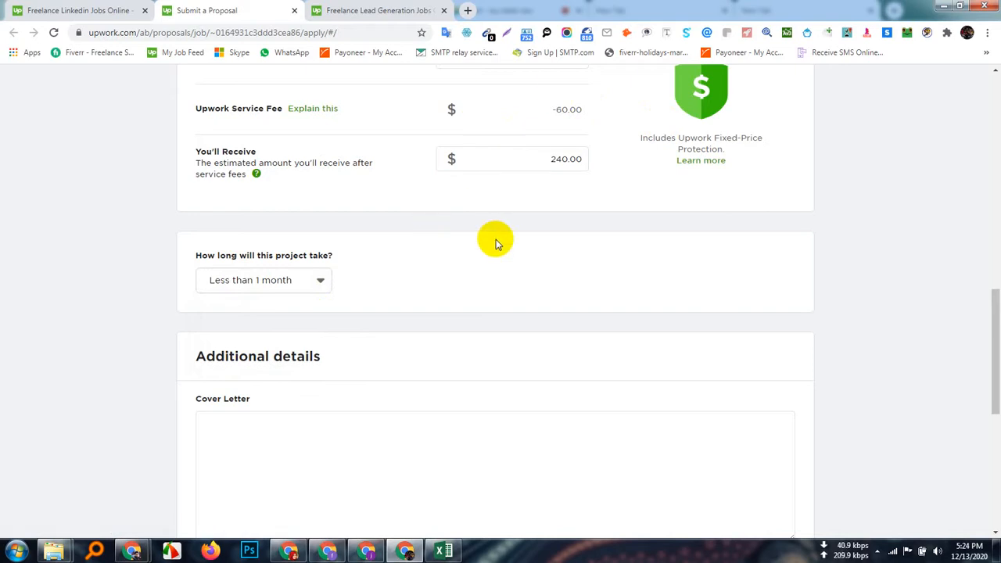
# Step: Place the cursor in the empty cover letter and highlight the job description as the reference for writing it
pyautogui.scroll(-3, 427, 311)
pyautogui.click(377, 320)
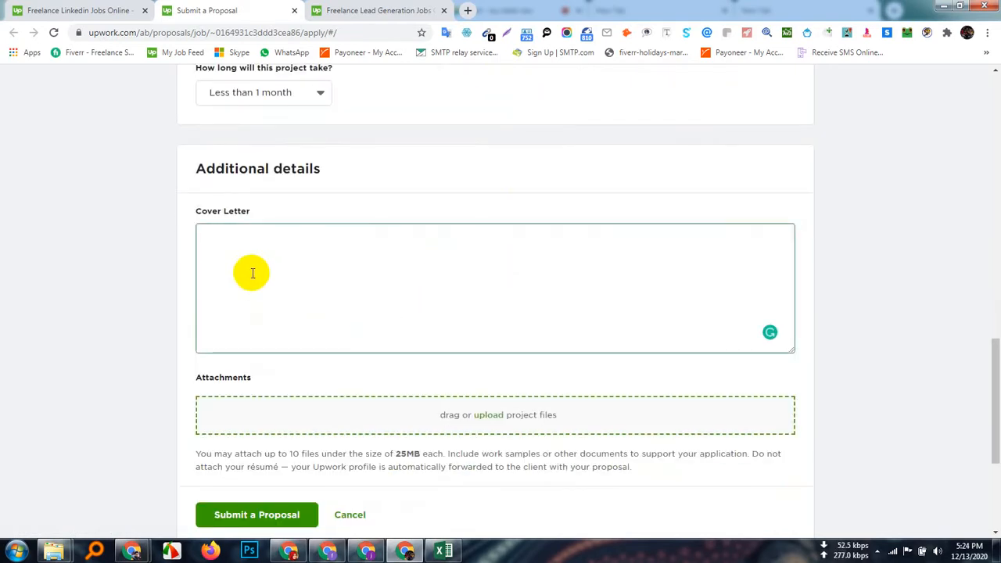
pyautogui.click(208, 241)
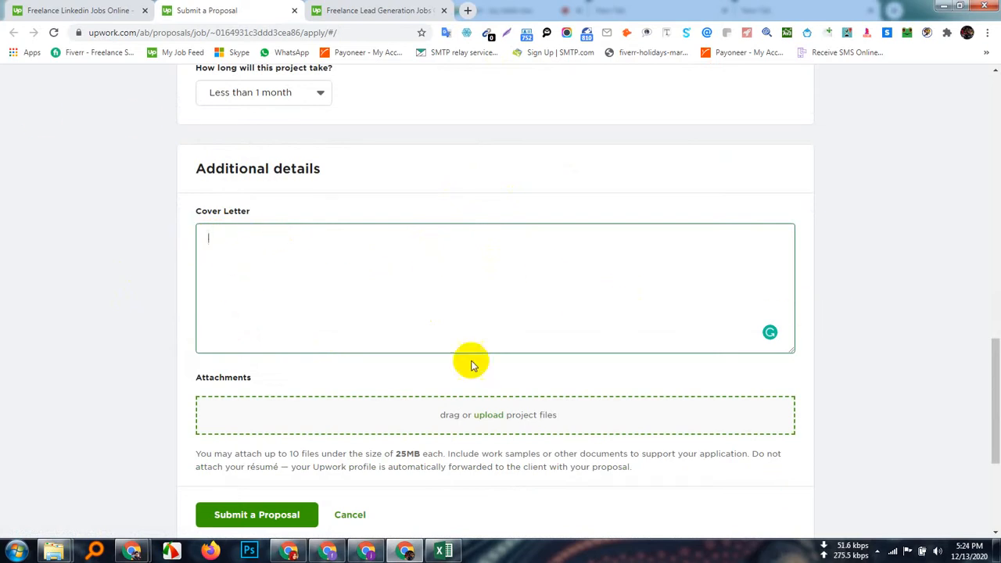
pyautogui.scroll(7, 470, 362)
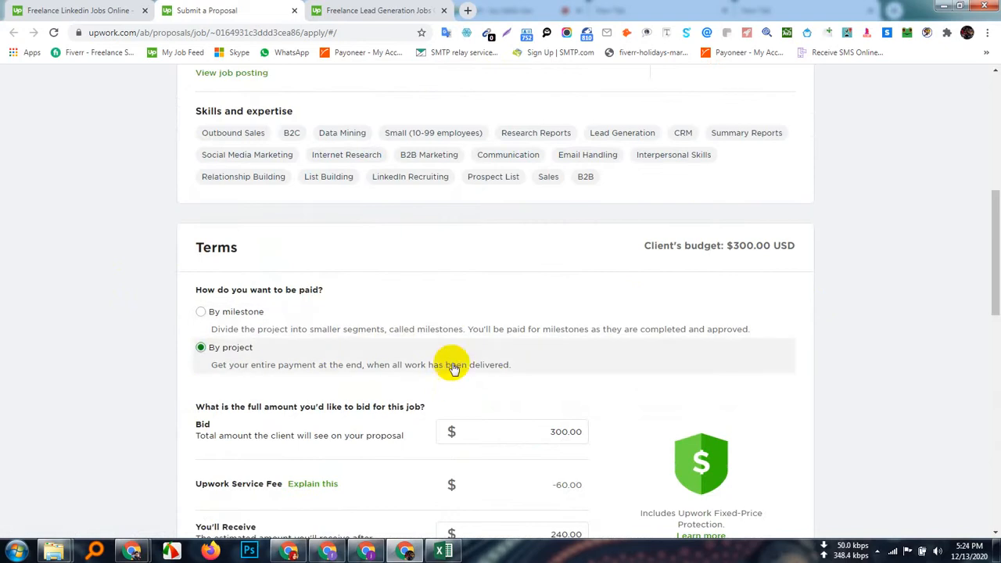
pyautogui.scroll(2, 446, 362)
pyautogui.moveTo(324, 182); pyautogui.dragTo(202, 147)
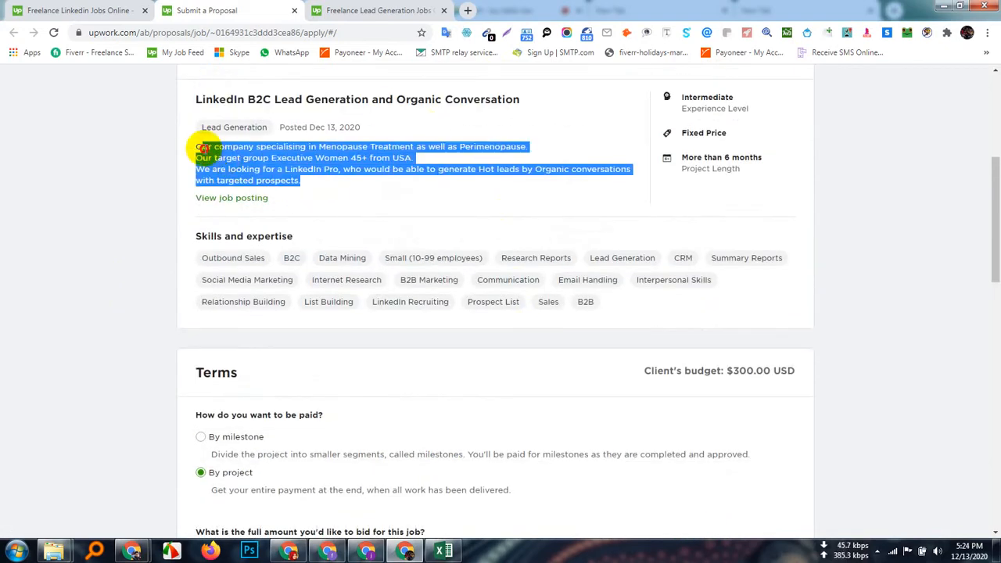
# Step: Check the proposal's attachment upload, dismiss the file picker without choosing a file, and review the form from the cover letter back to the proposal settings
pyautogui.scroll(-9, 435, 333)
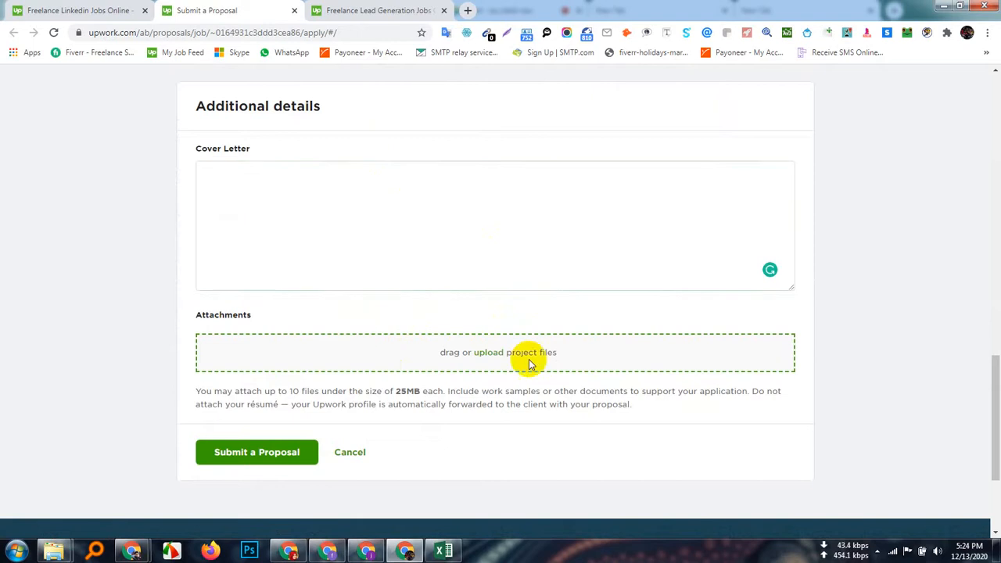
pyautogui.click(490, 354)
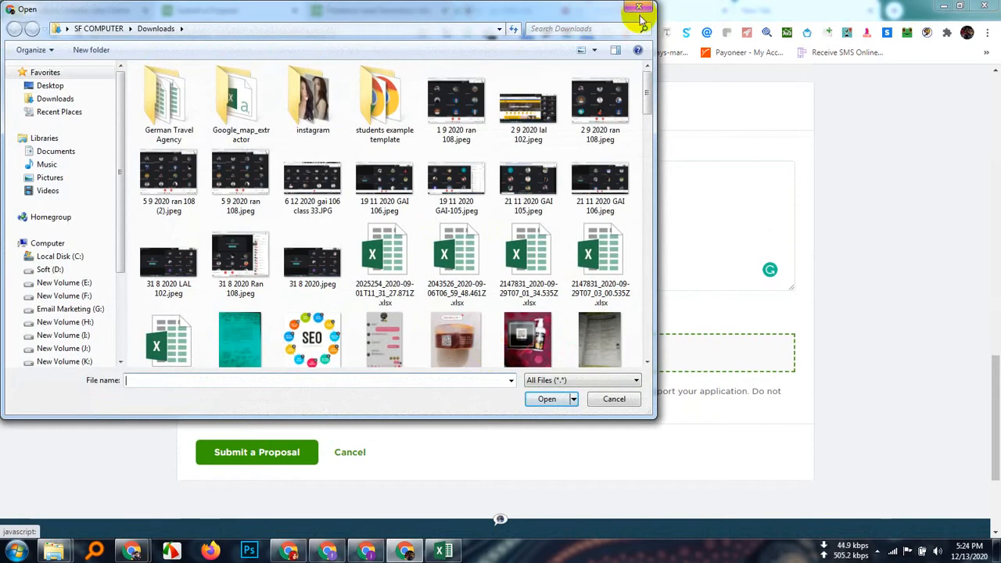
pyautogui.click(637, 7)
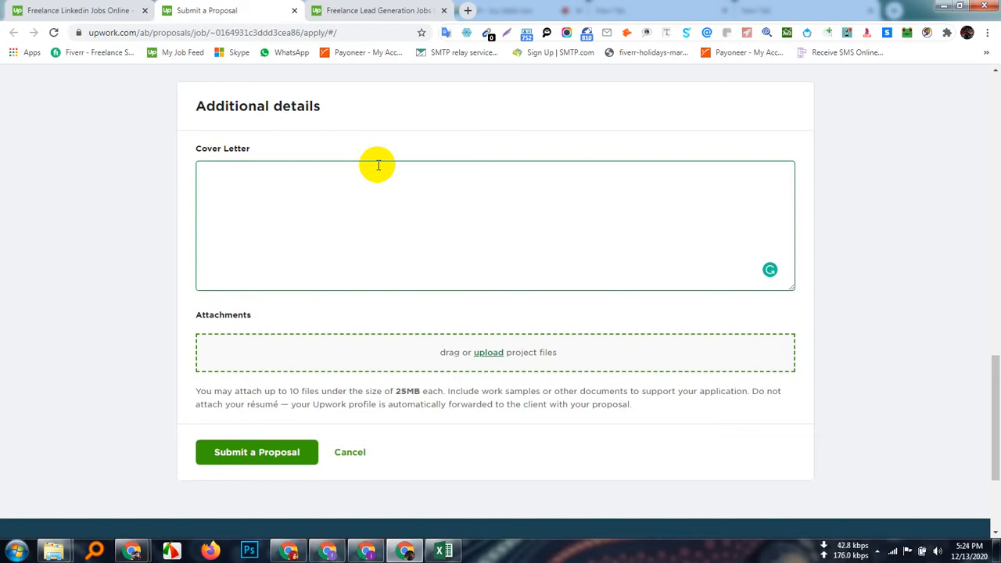
pyautogui.click(309, 205)
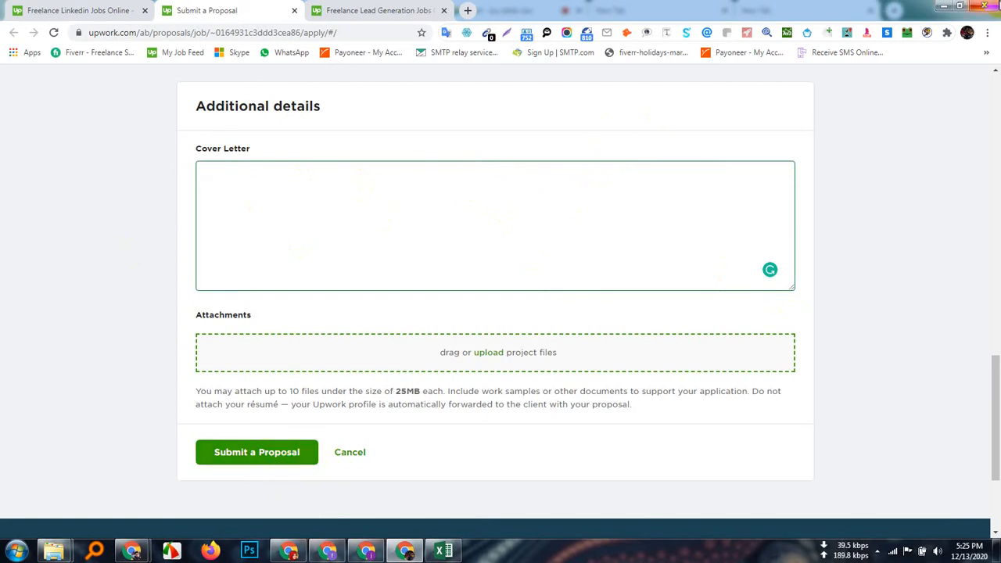
pyautogui.scroll(9, 320, 161)
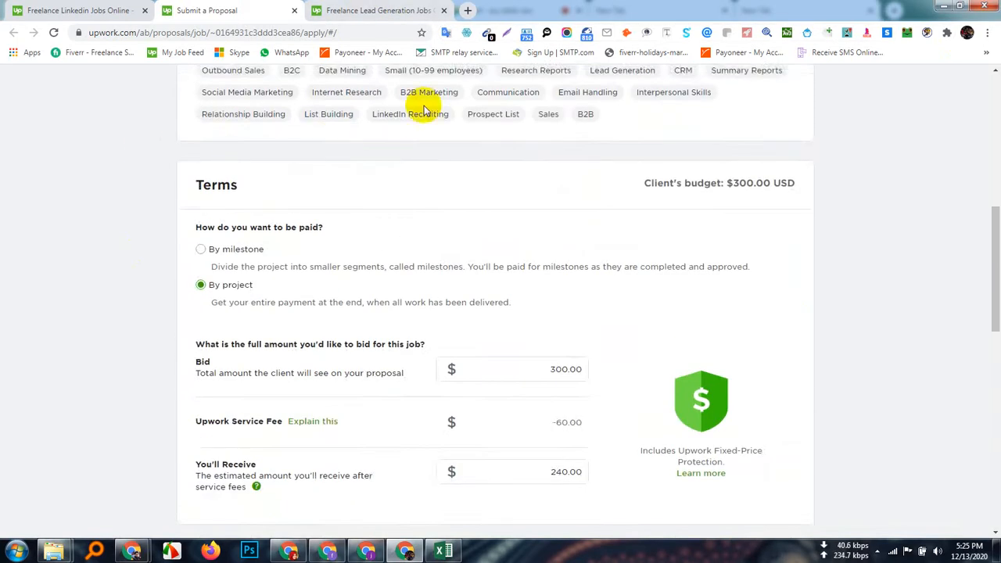
pyautogui.scroll(5, 598, 355)
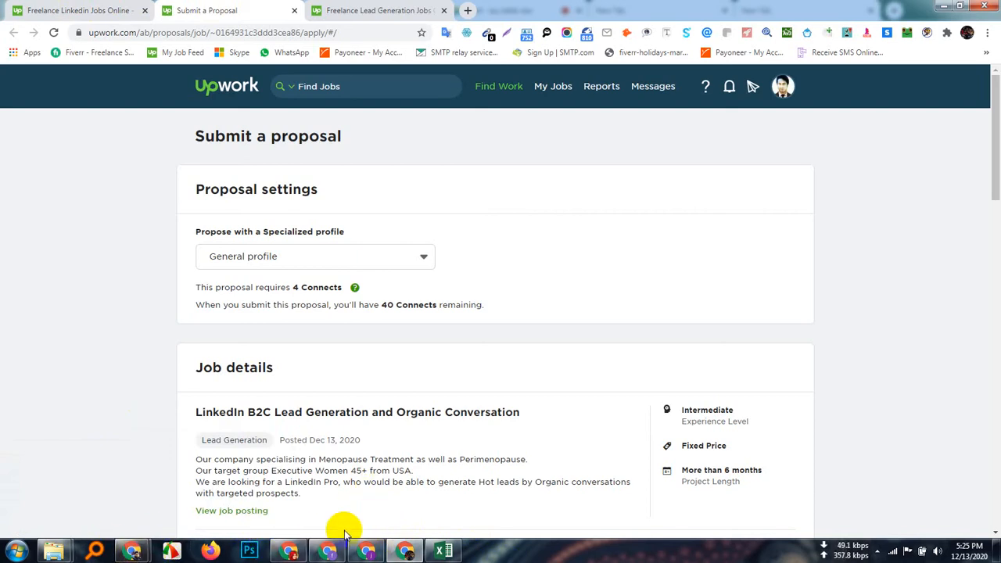
# Step: Switch to the ongoing Google Meet call in the other browser window and mute the microphone
pyautogui.click(406, 553)
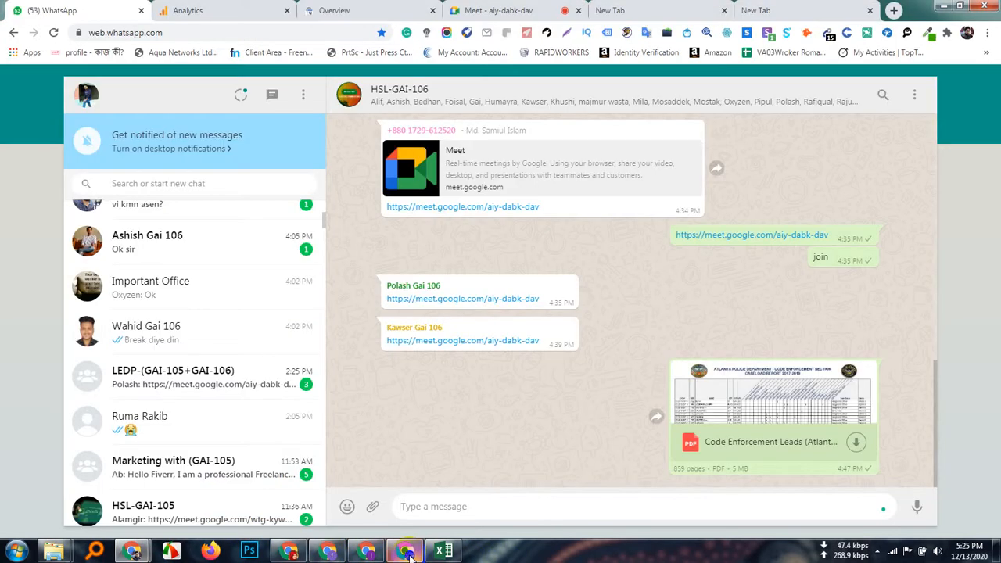
pyautogui.click(538, 9)
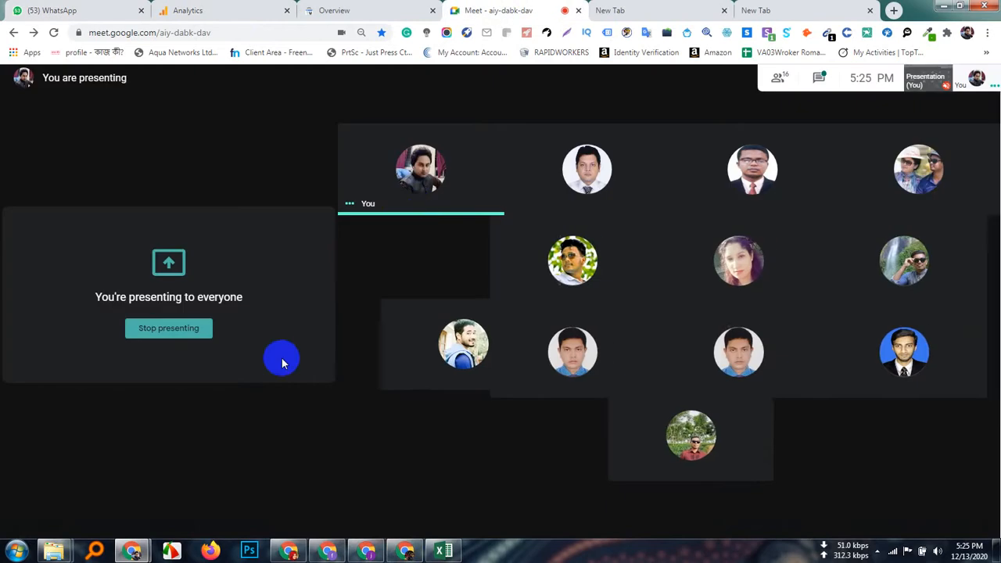
pyautogui.click(460, 516)
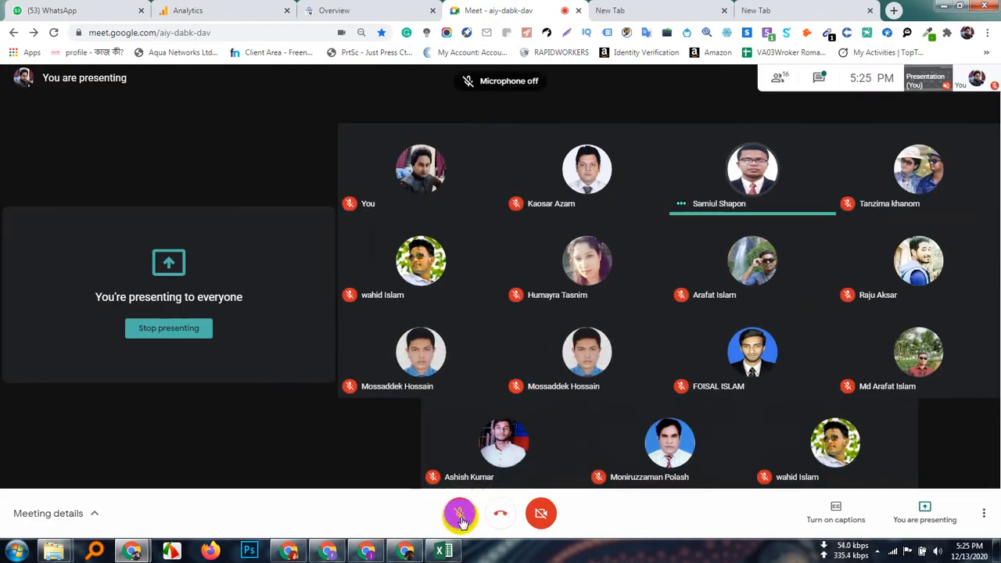